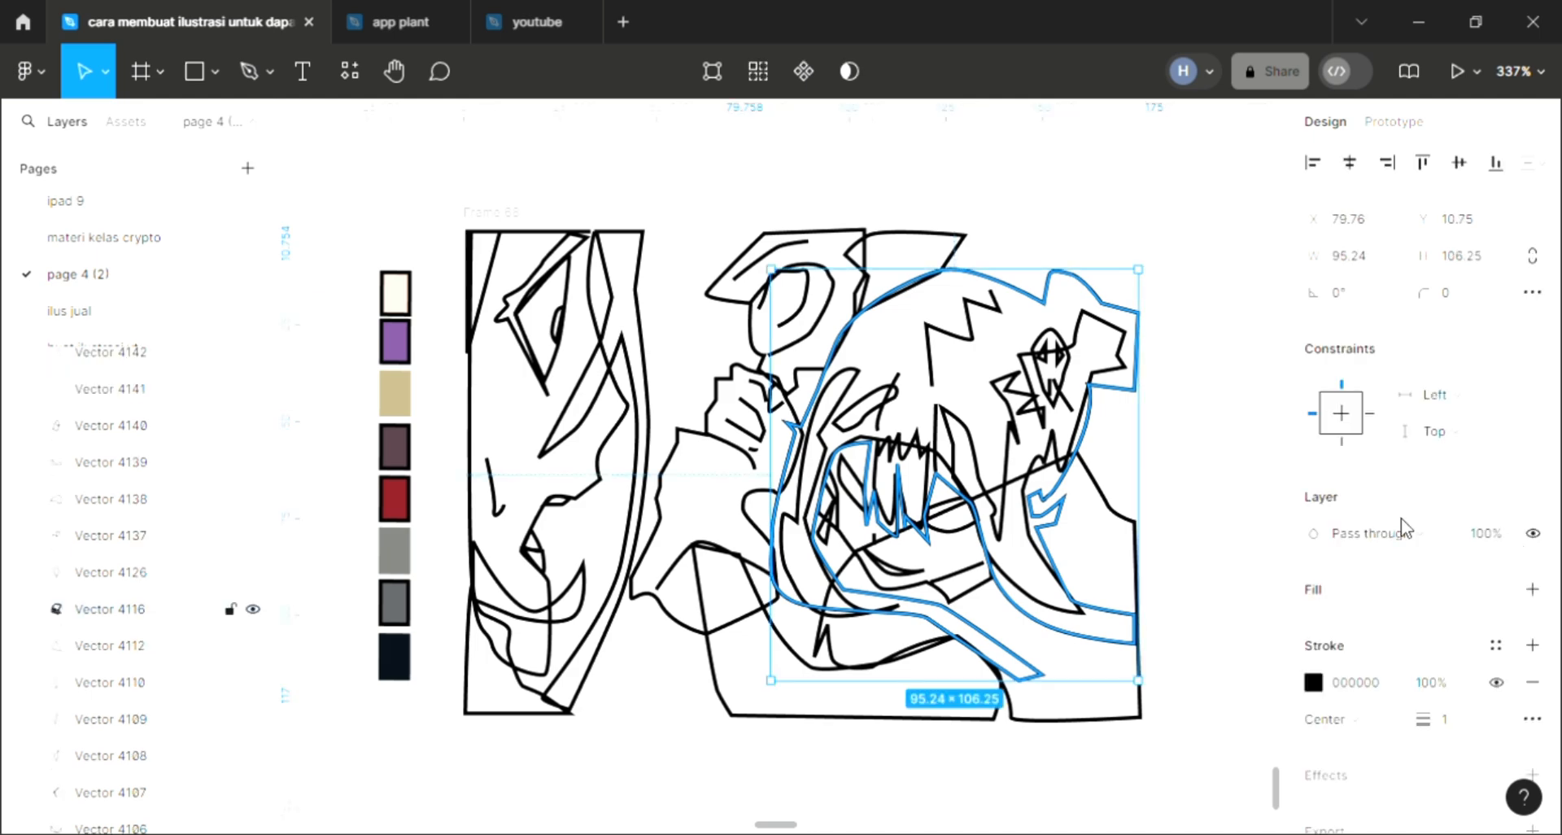
Step: Fill the large branching hair-shadow shape on the head's right side with tan B4A87E sampled from the palette swatch
click(981, 471)
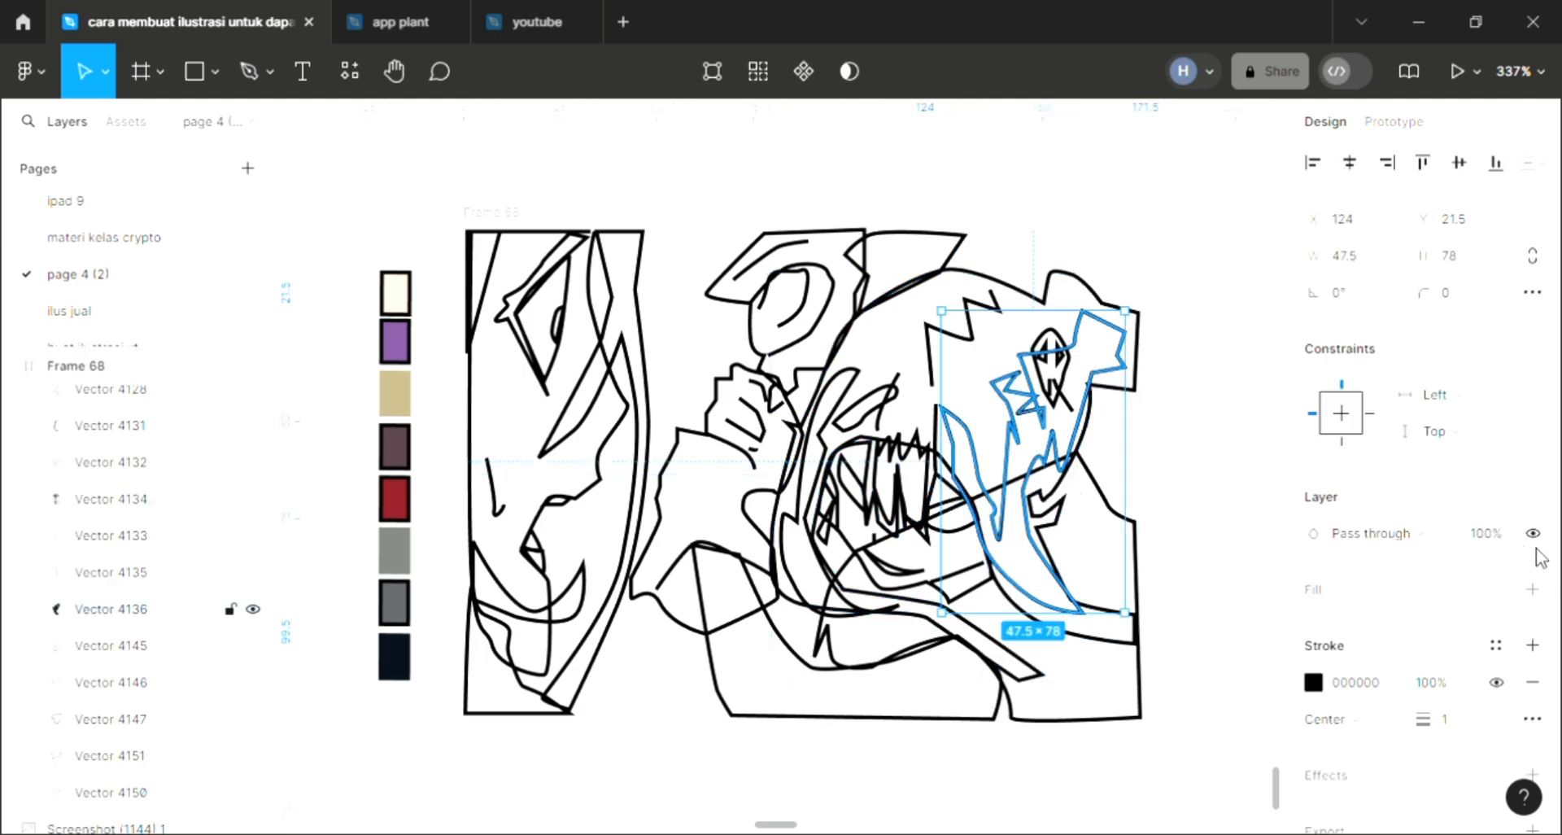
click(1532, 588)
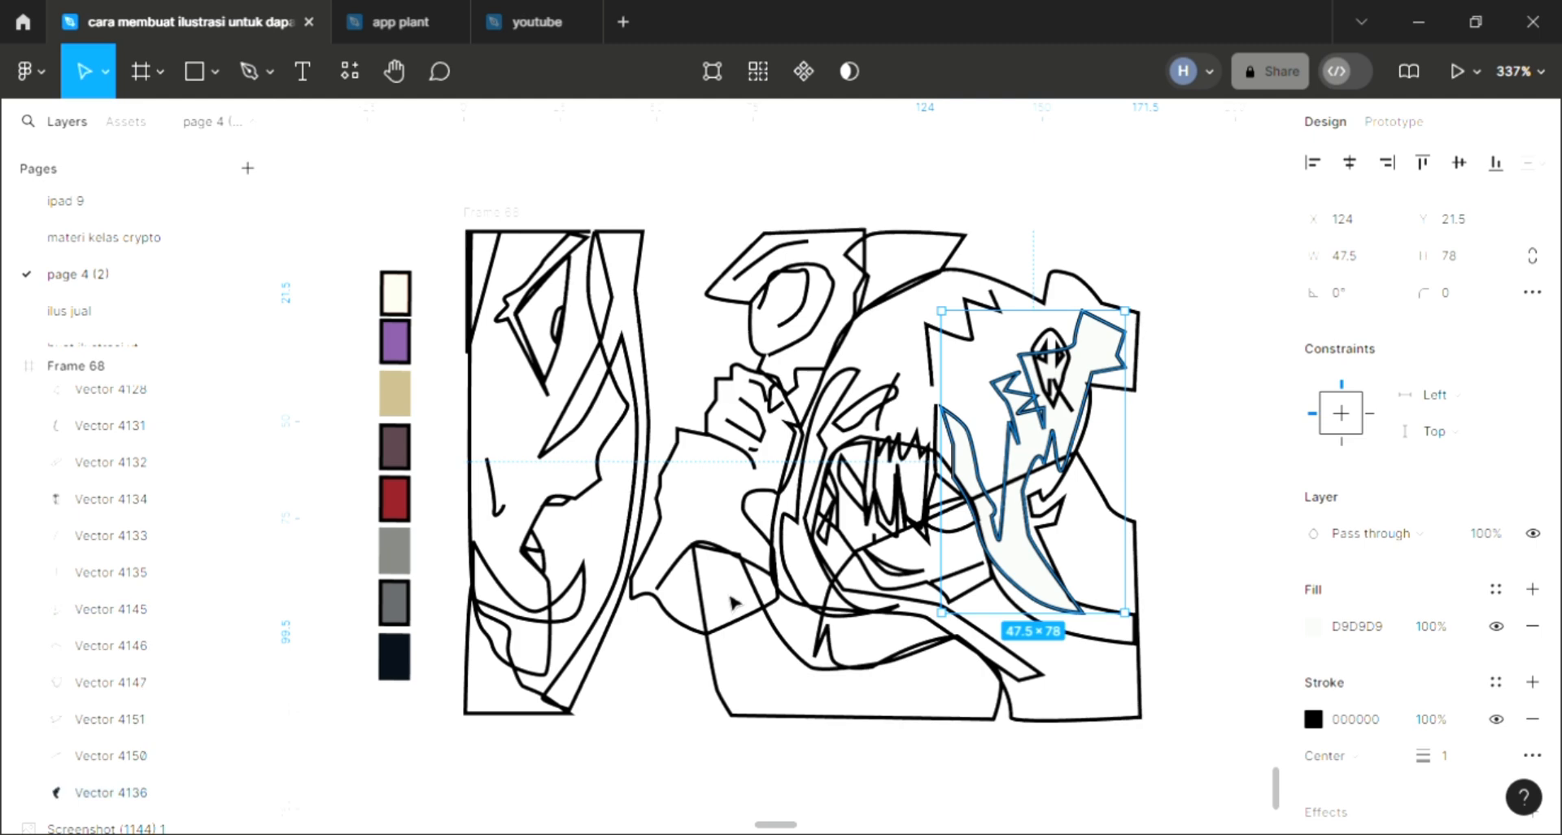
key(i)
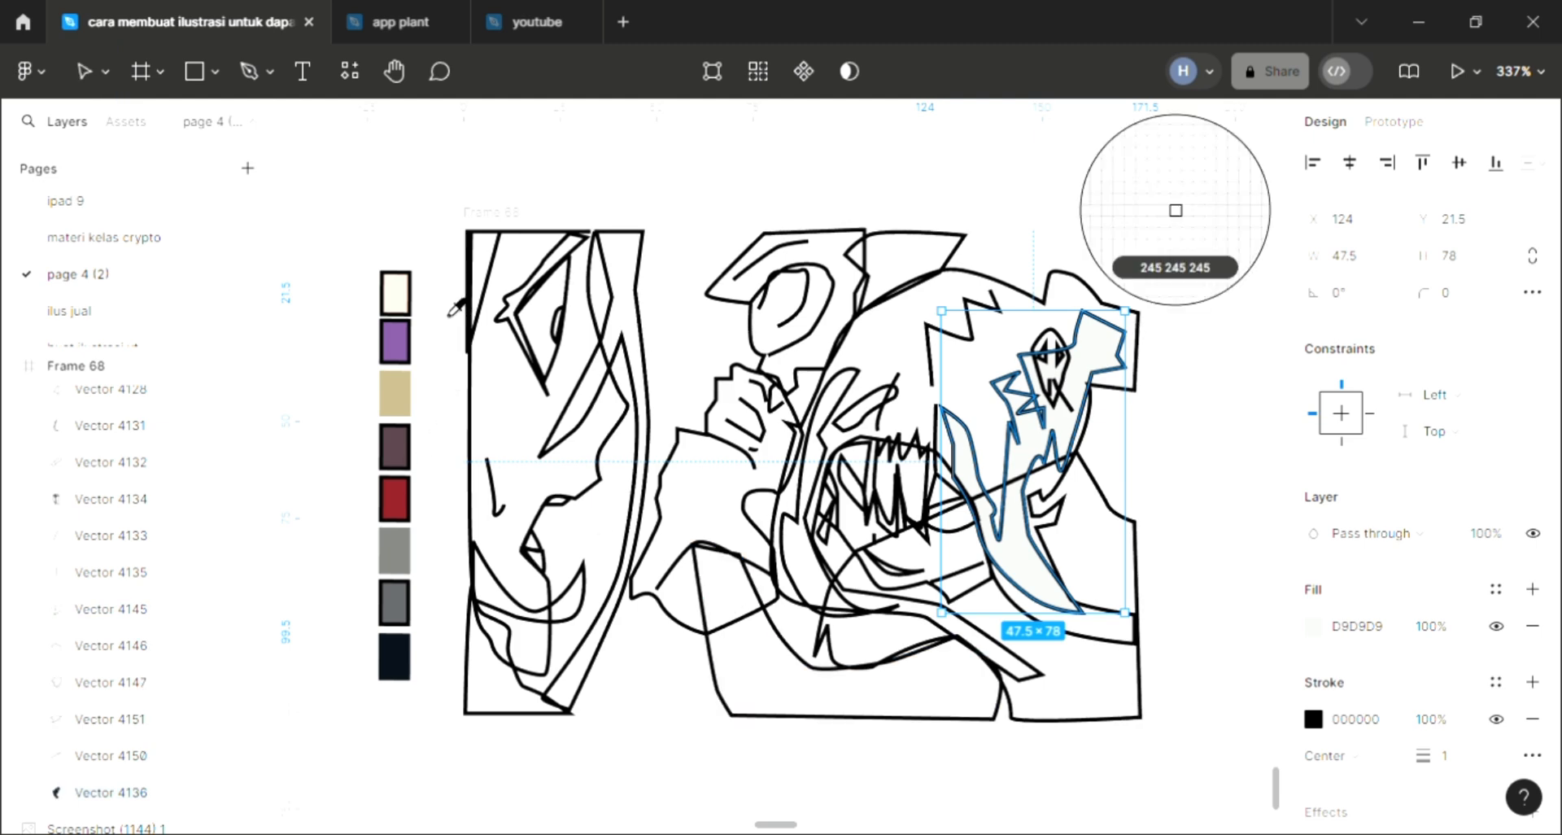
click(407, 409)
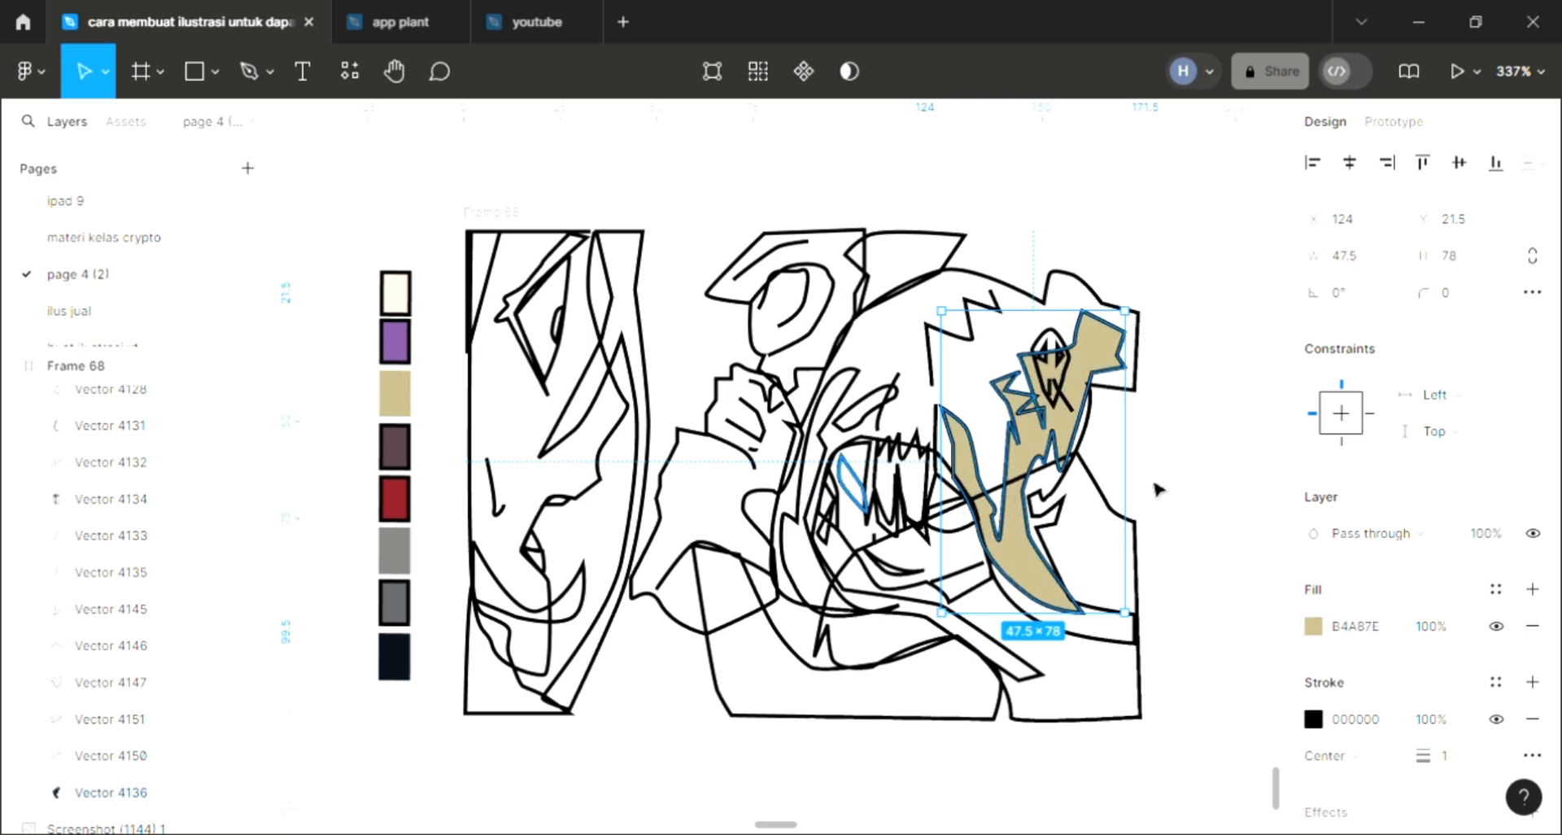
click(1177, 456)
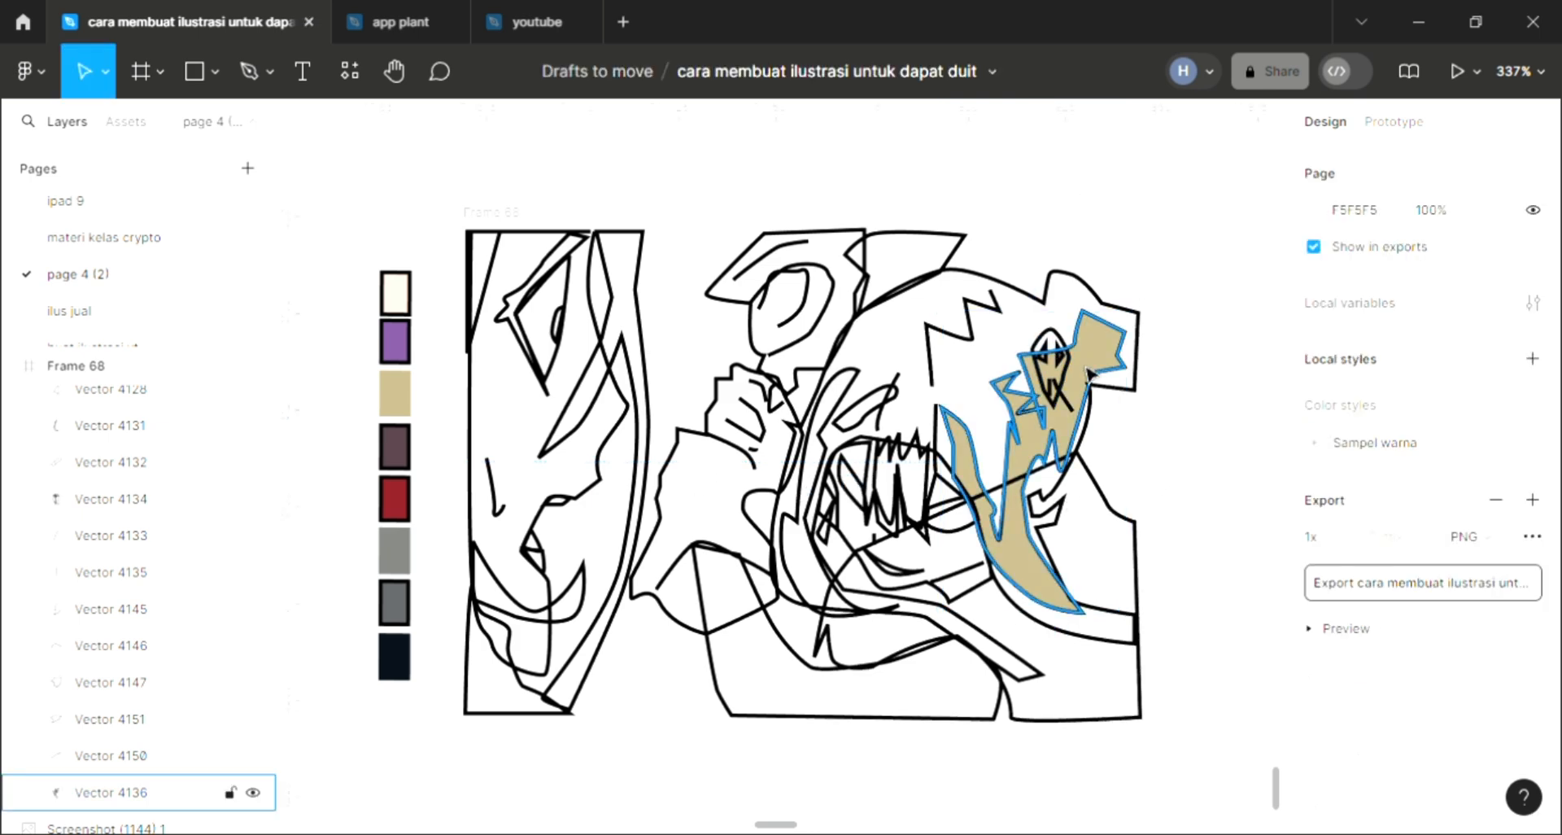
Step: Add a D9D9D9 fill to the pointed oval hair ornament and move it backward in the layer order, behind its inner line details
scroll(1068, 357, up, 2)
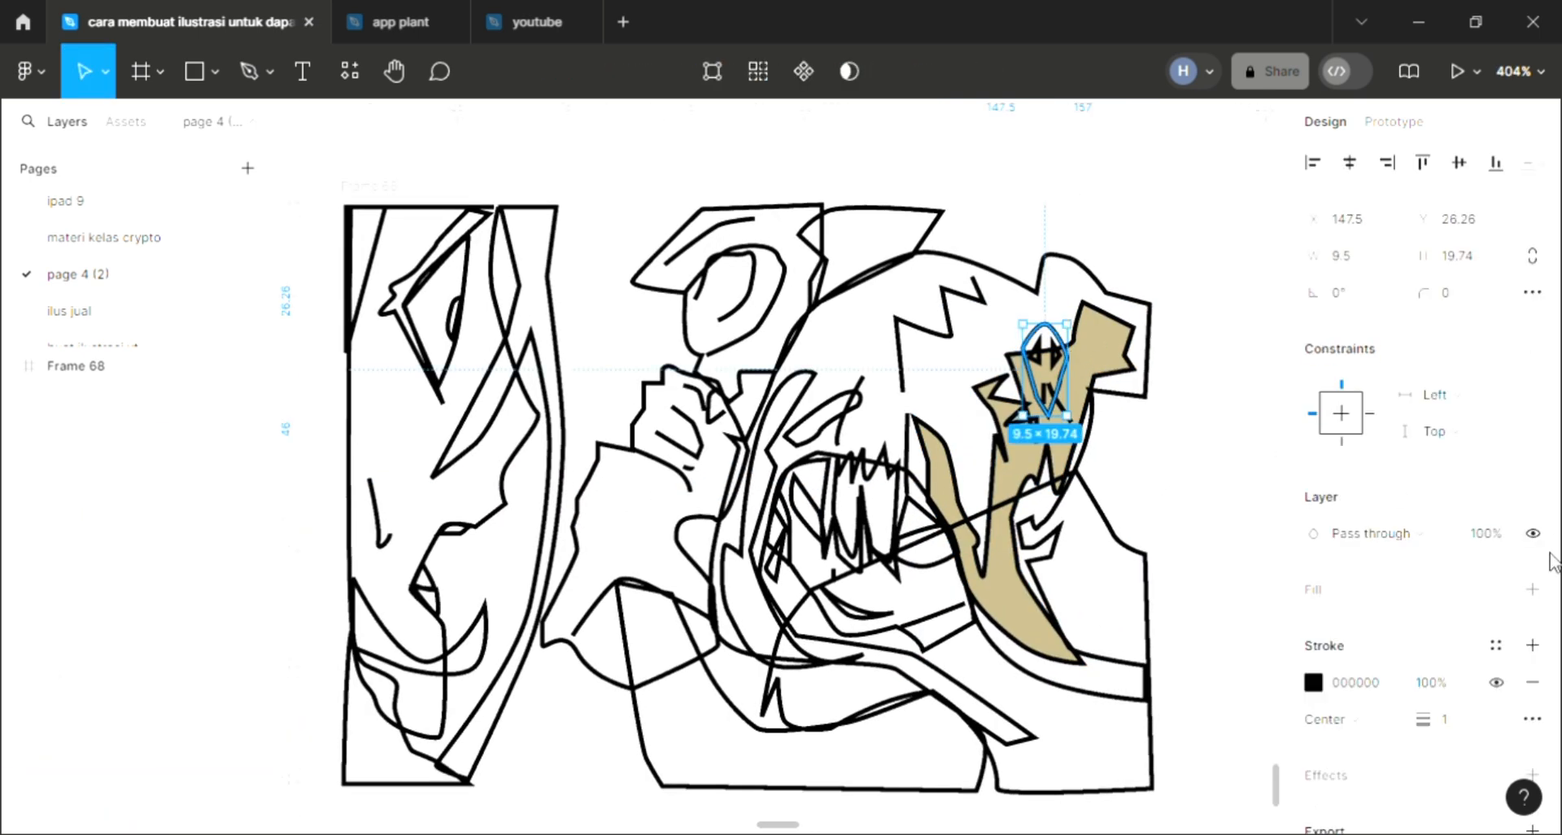
click(1532, 588)
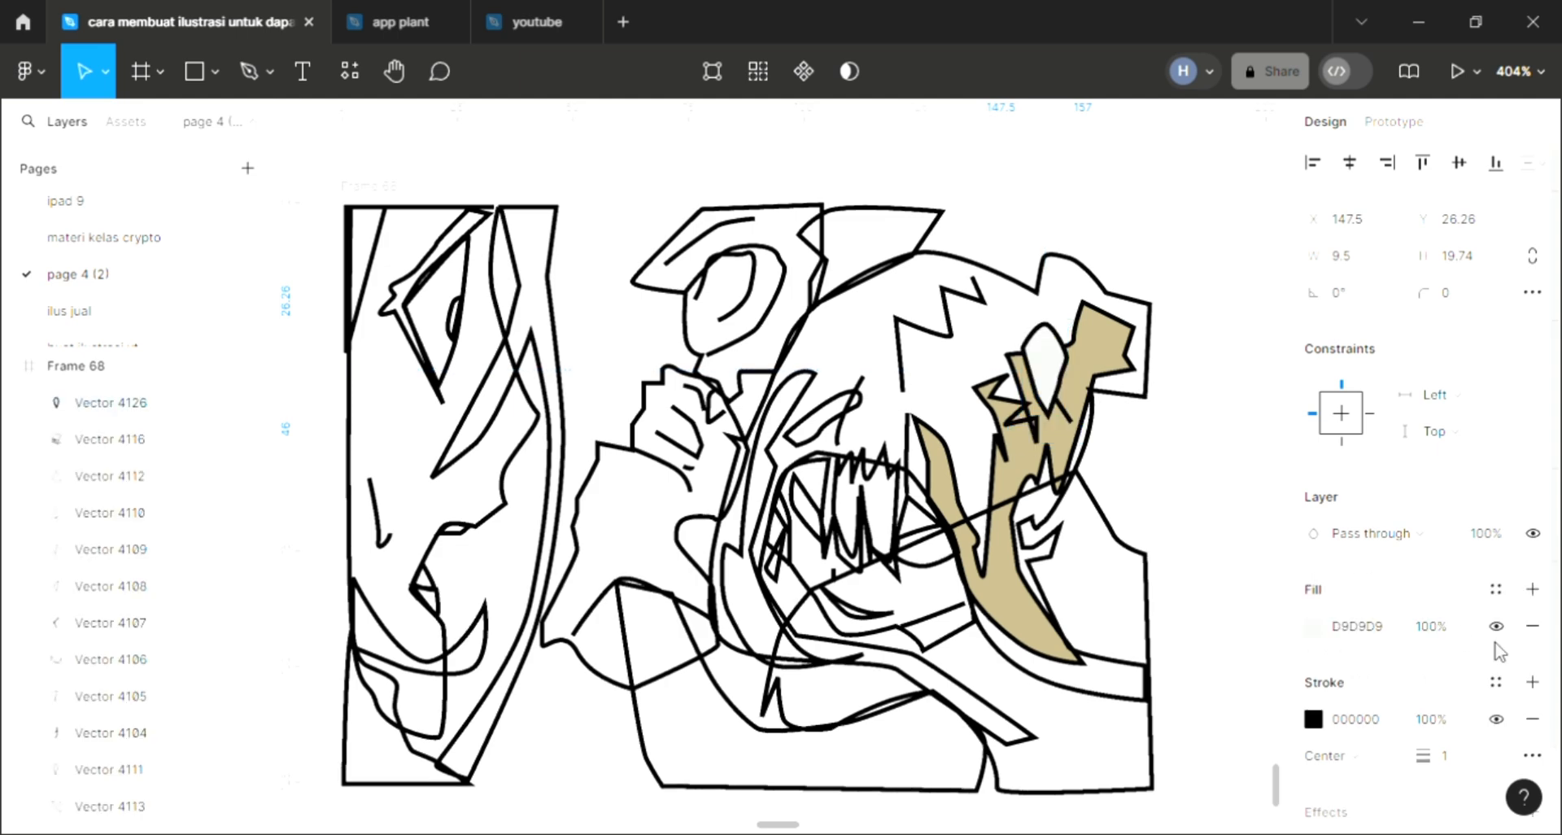
key(ctrl+[)
key(ctrl+[)
key(ctrl+[)
key(ctrl+[)
key(ctrl+[)
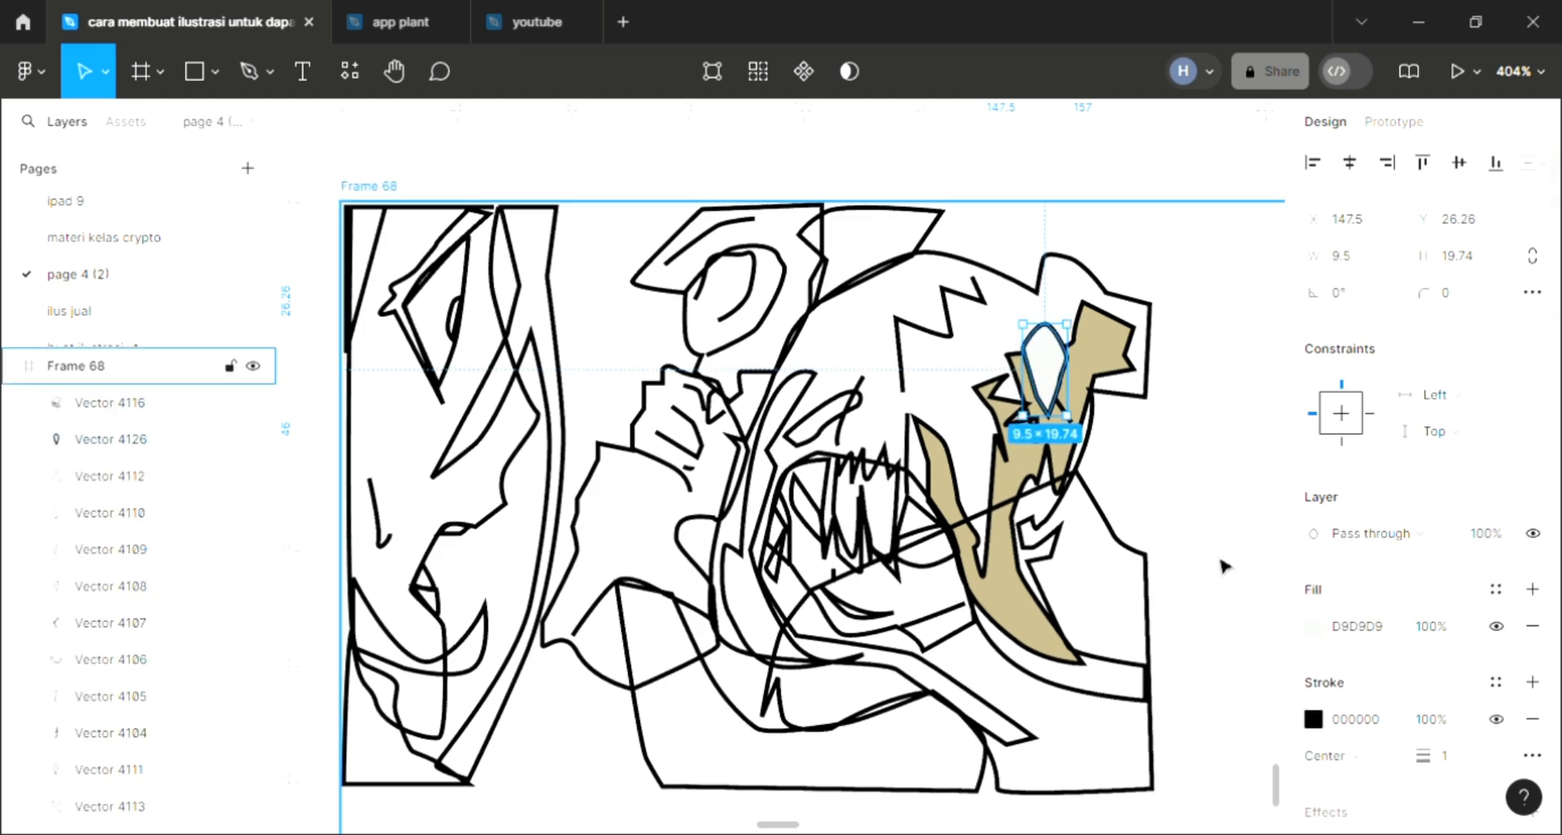
key(ctrl+[)
key(ctrl+[)
key(ctrl+[)
key(ctrl+[)
key(ctrl+[)
key(ctrl+[)
key(ctrl+[)
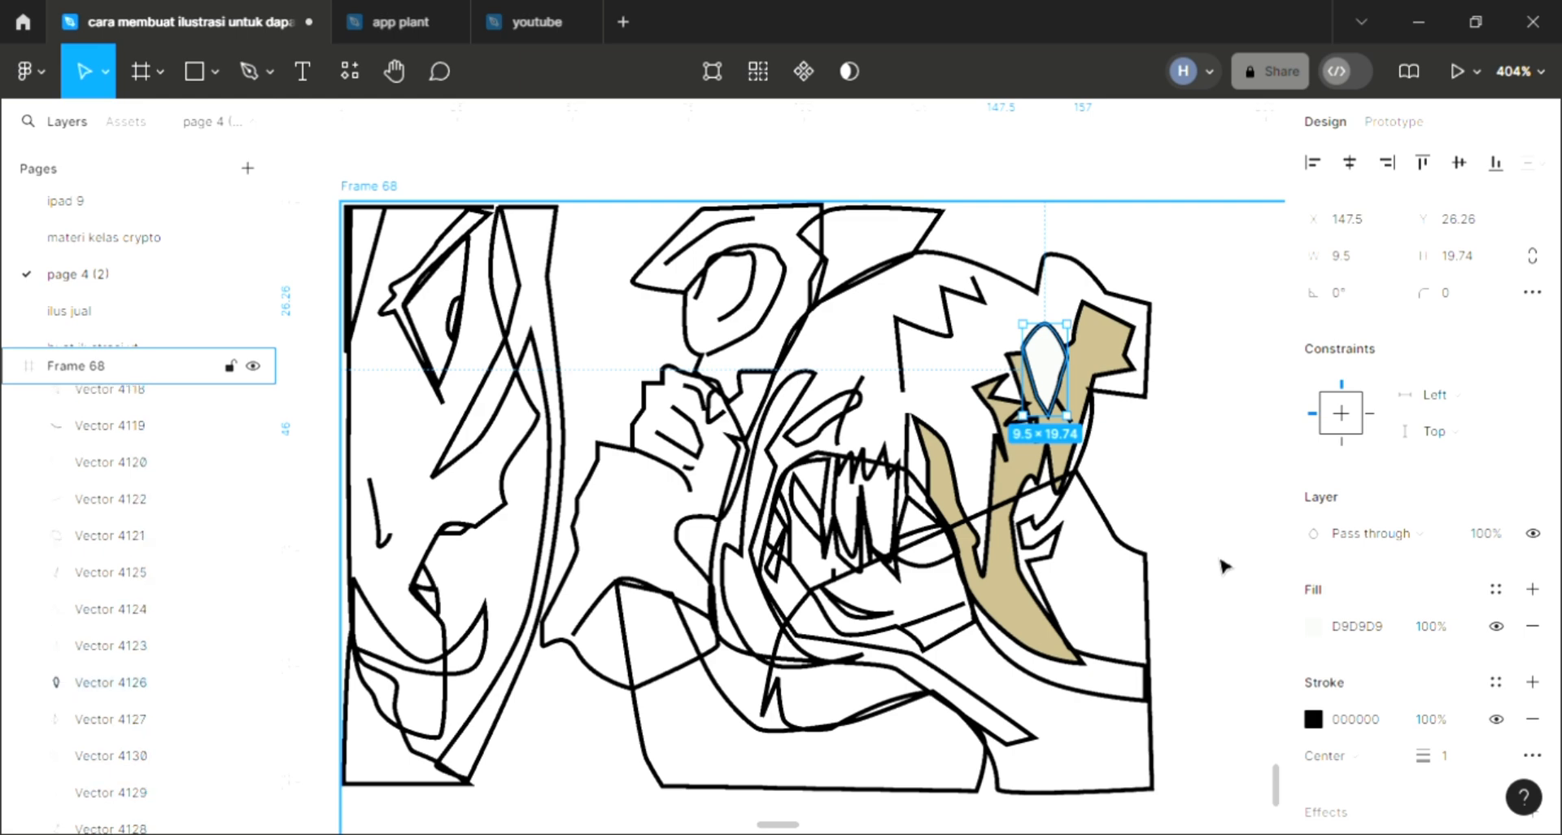
key(ctrl+[)
key(ctrl+[)
key(ctrl+[)
key(ctrl+[)
key(ctrl+[)
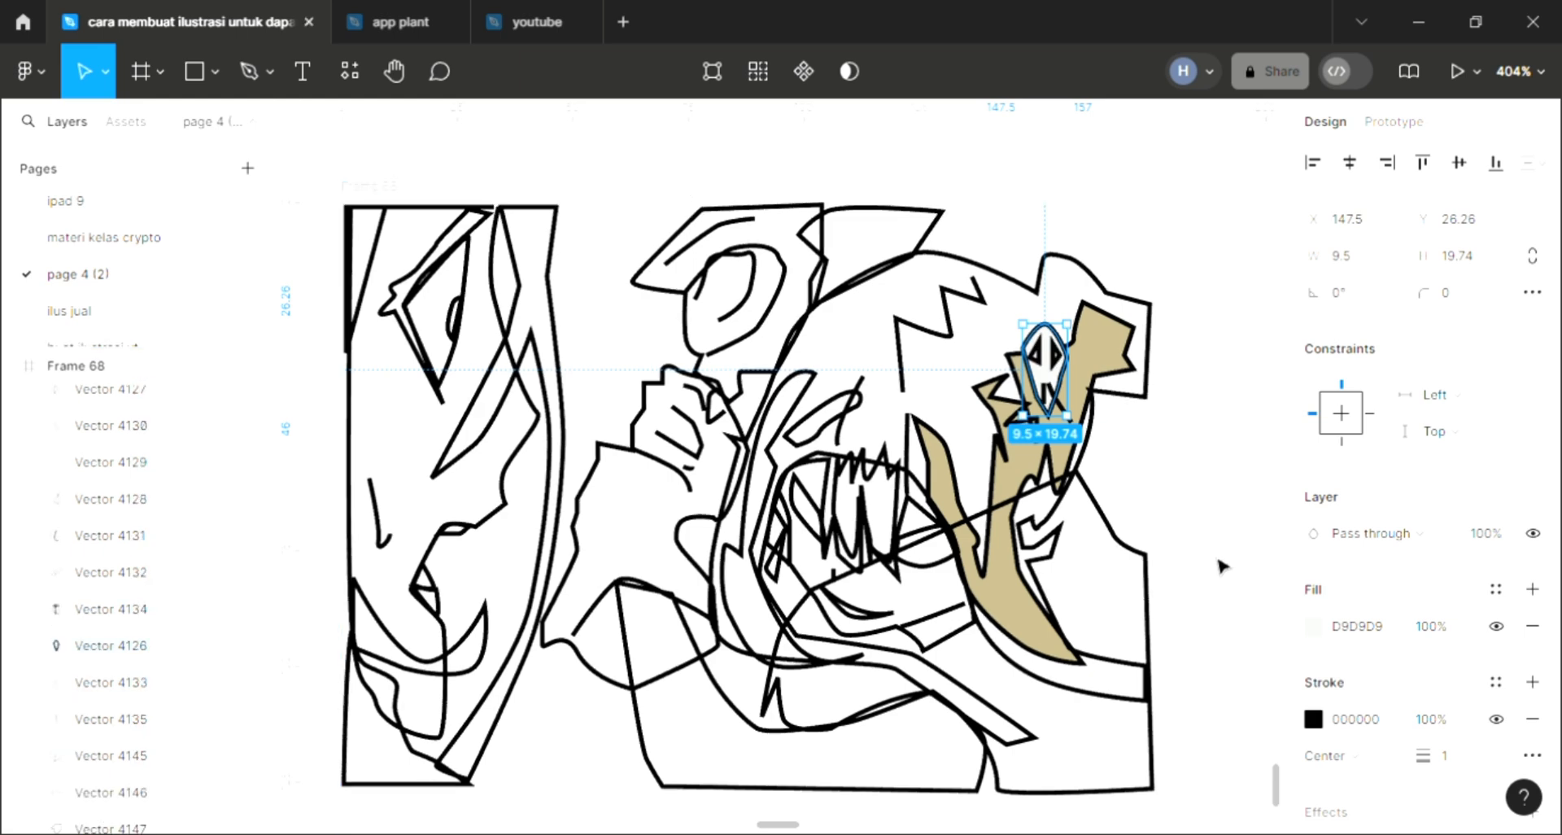
key(i)
key(Escape)
click(1142, 492)
scroll(1154, 561, right, 2)
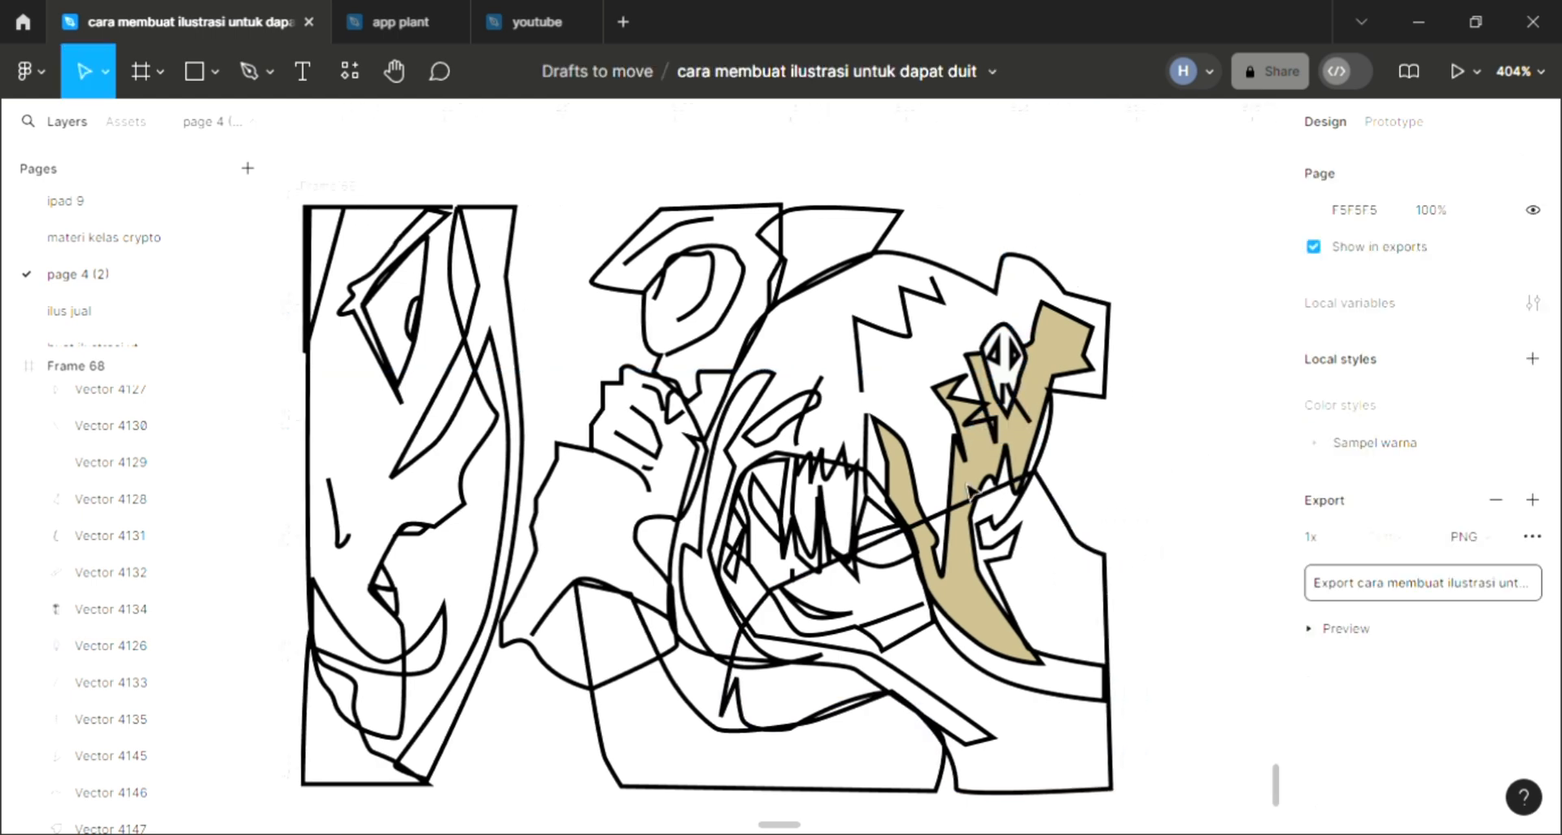
Step: Fill the long curved strand on the hair's left side and the small slanted strand beside it with the sampled tan B4A87E
click(111, 535)
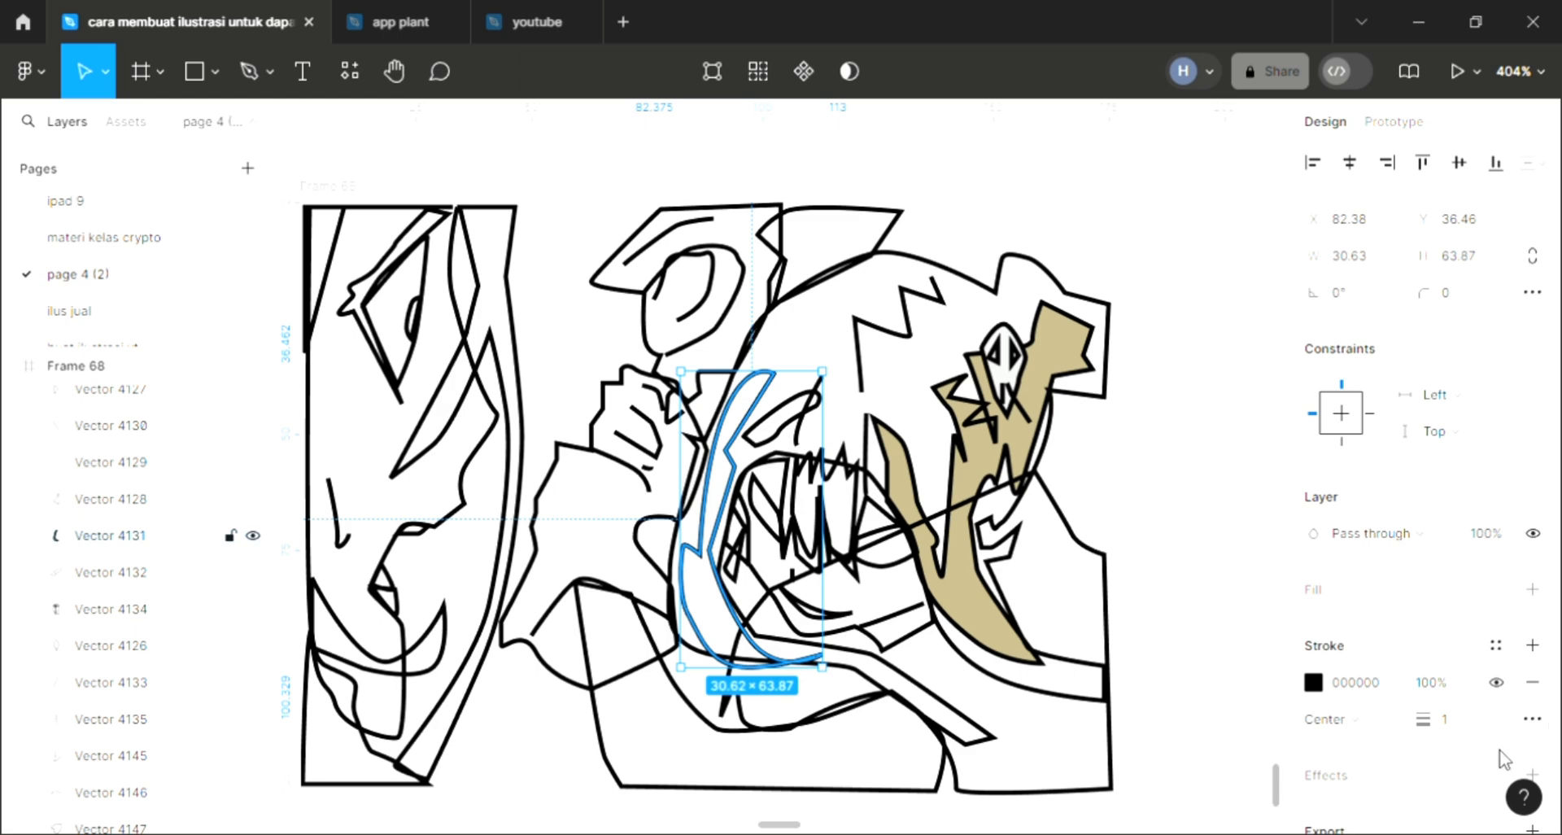
click(1531, 590)
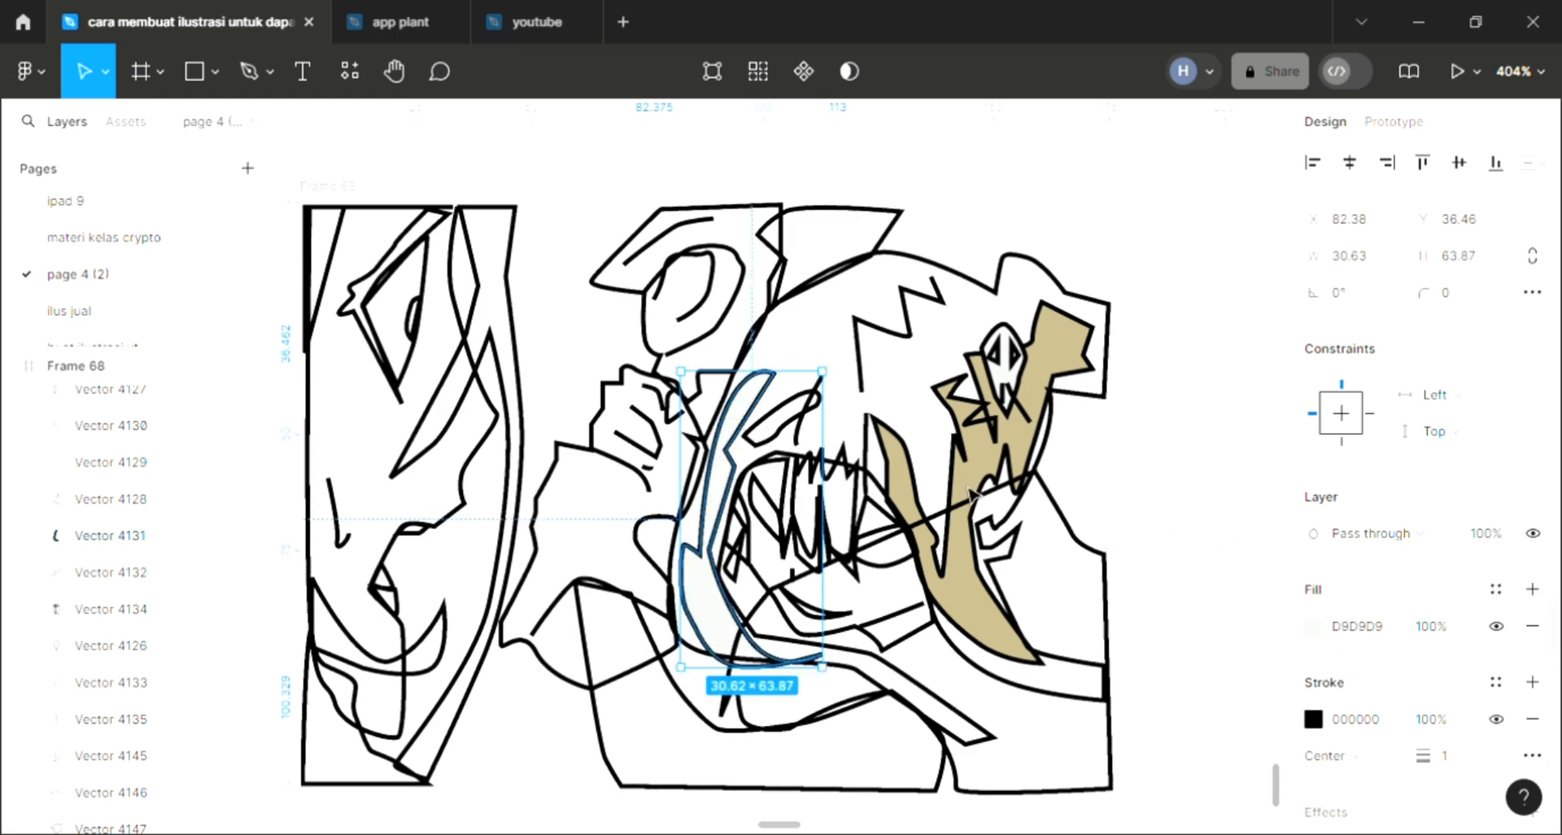
key(i)
click(1049, 341)
click(111, 572)
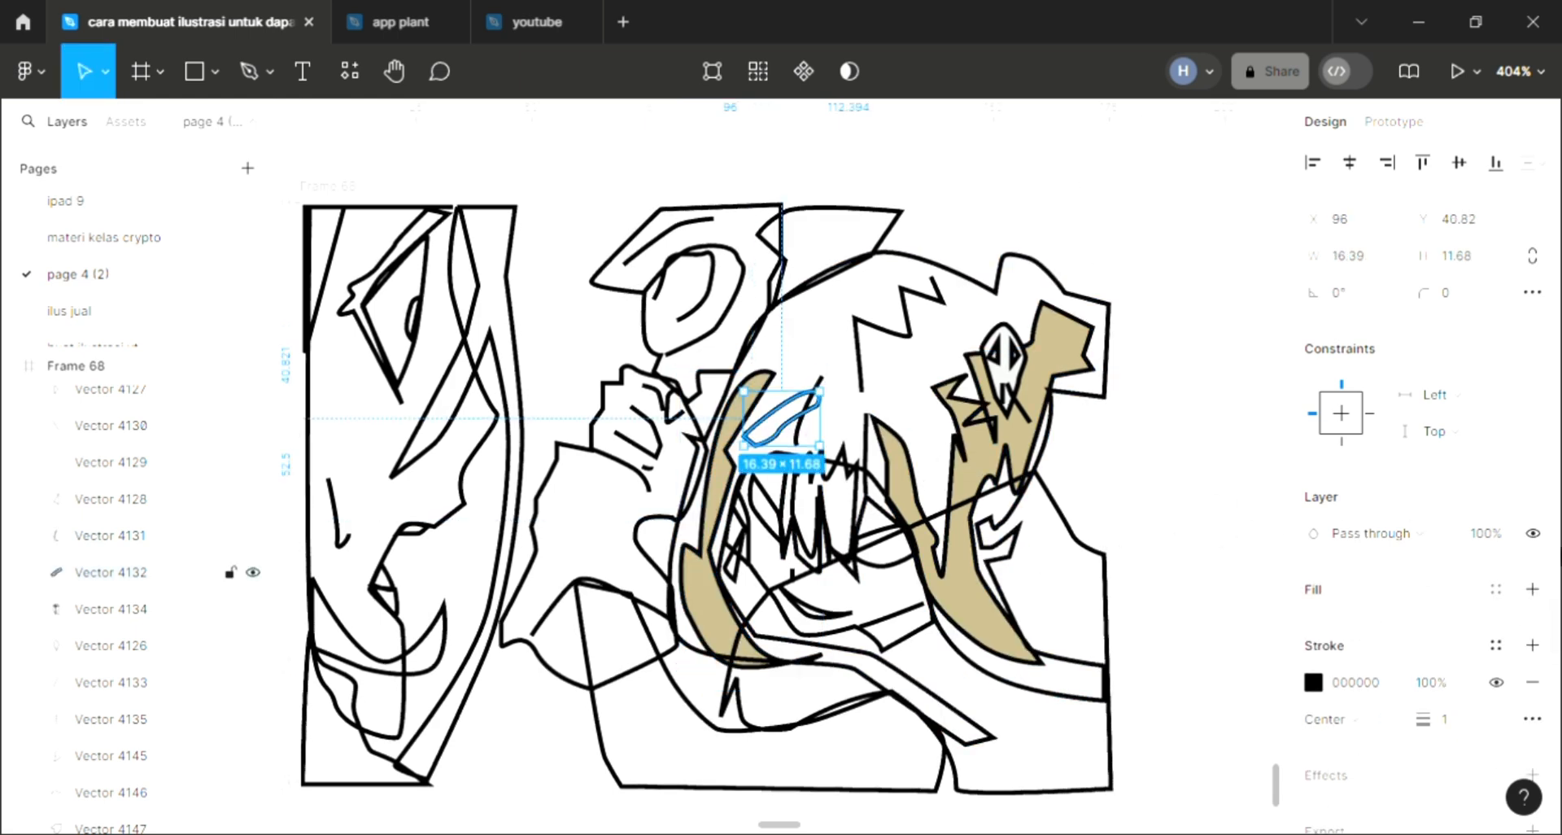
click(1532, 589)
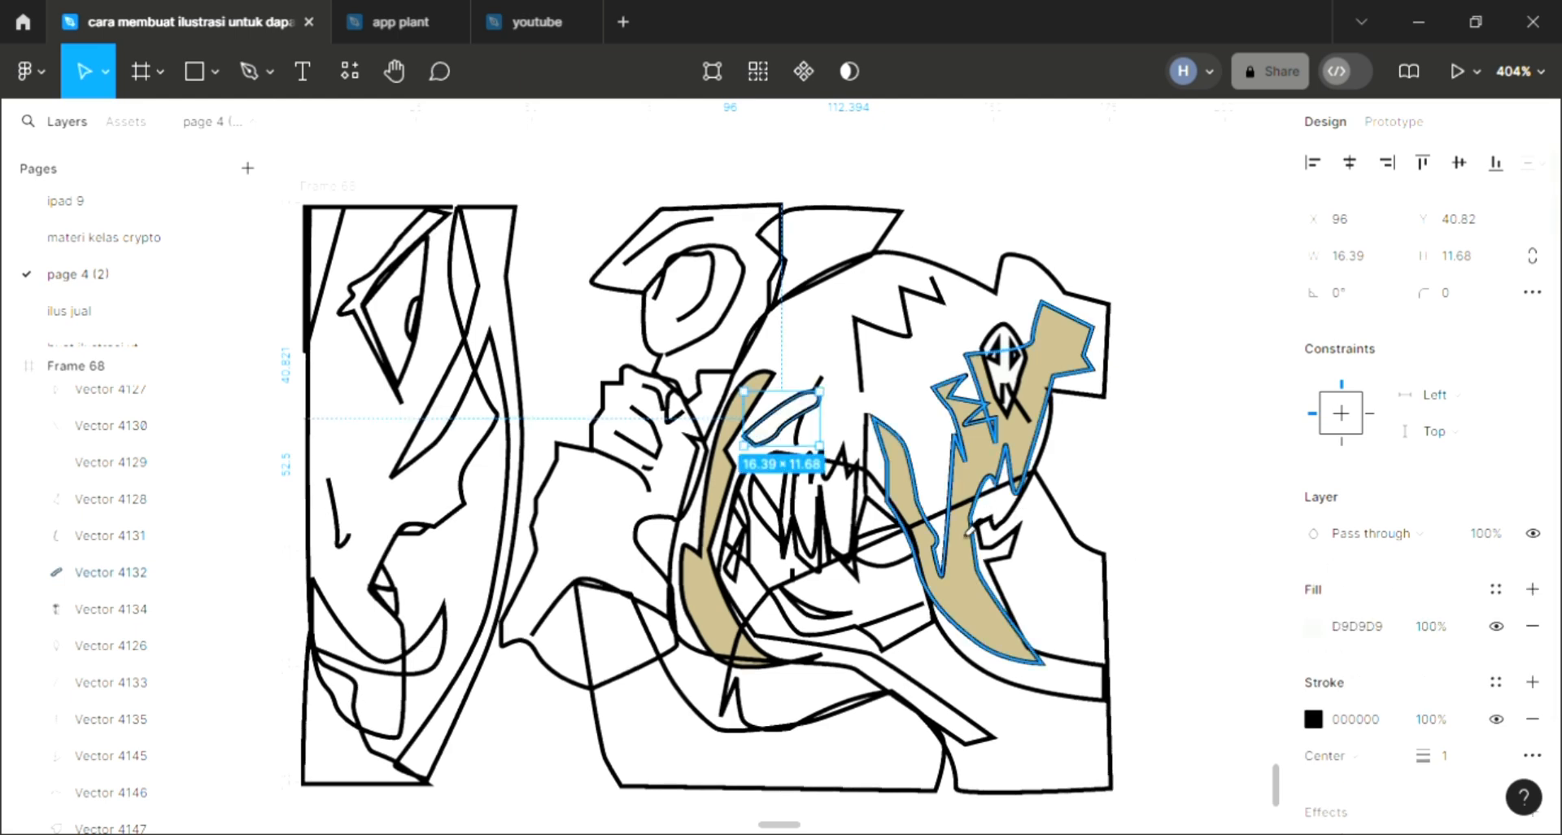
key(i)
click(986, 463)
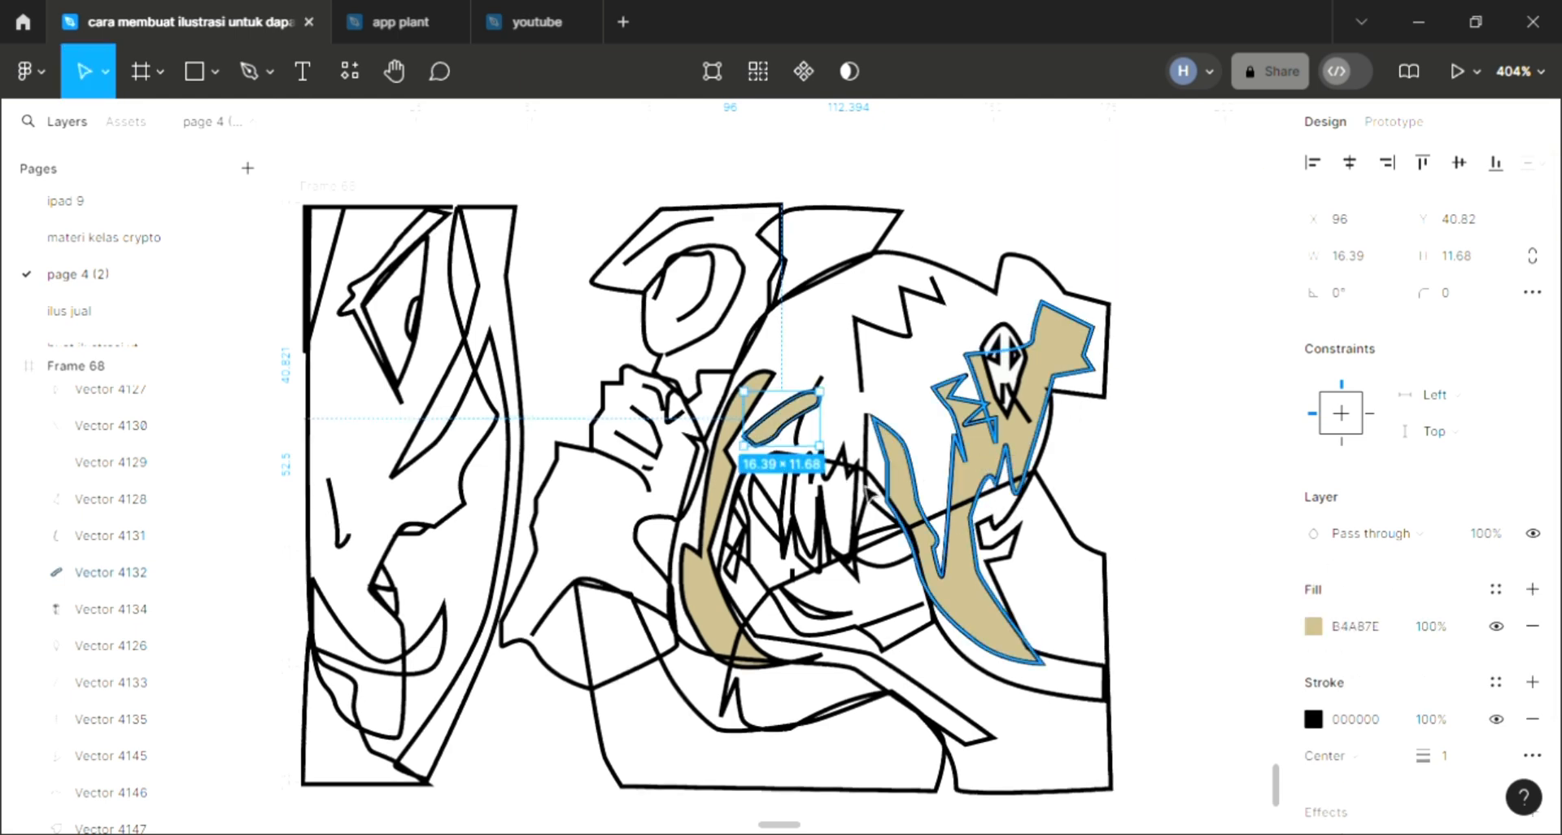
Step: Fill the jagged fringe shape over the forehead with the same tan B4A87E
click(854, 496)
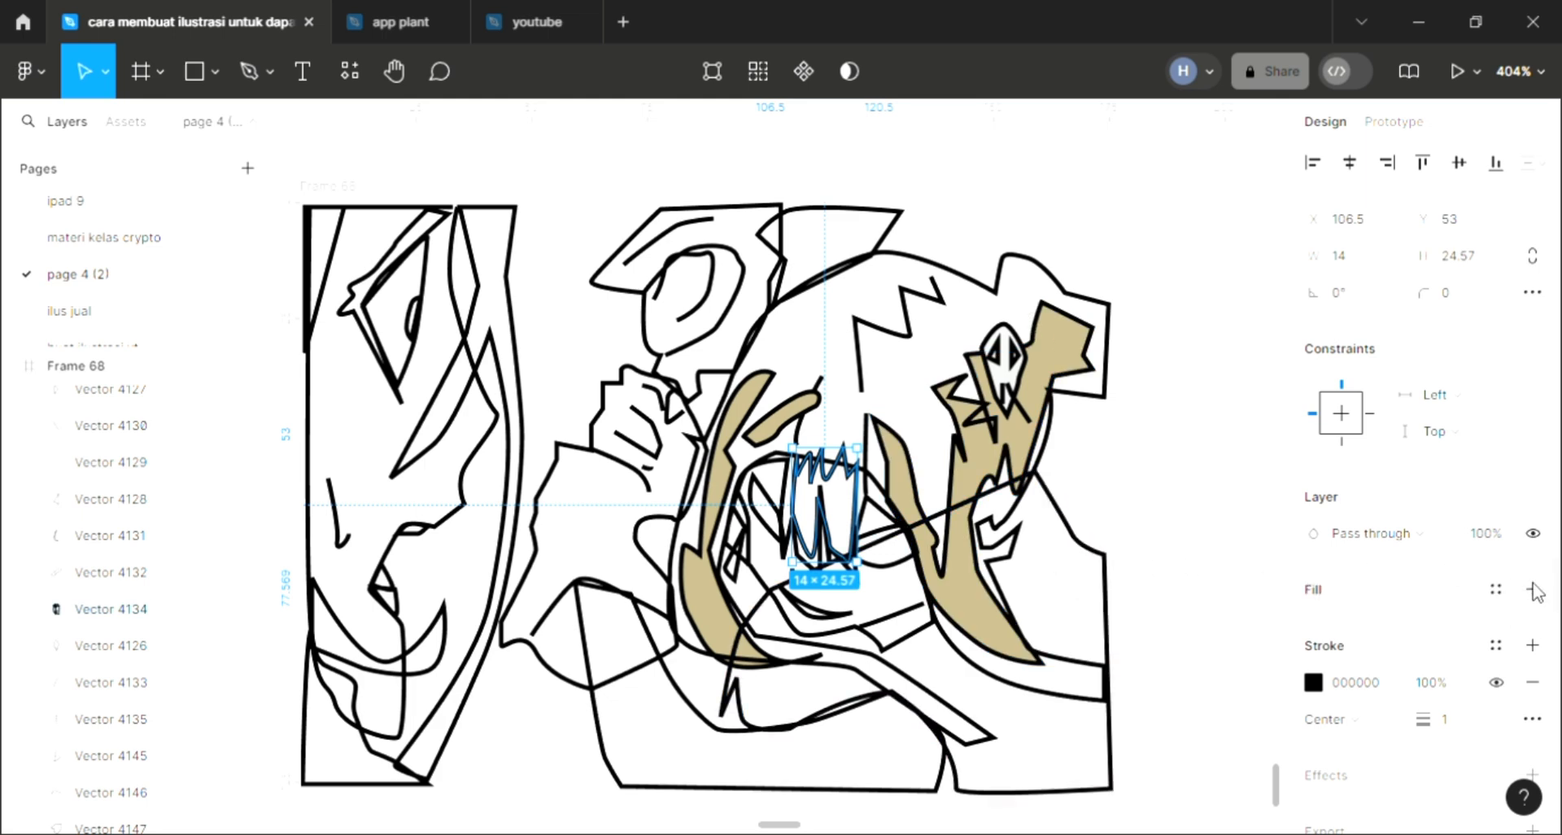
click(1533, 589)
key(i)
click(1174, 209)
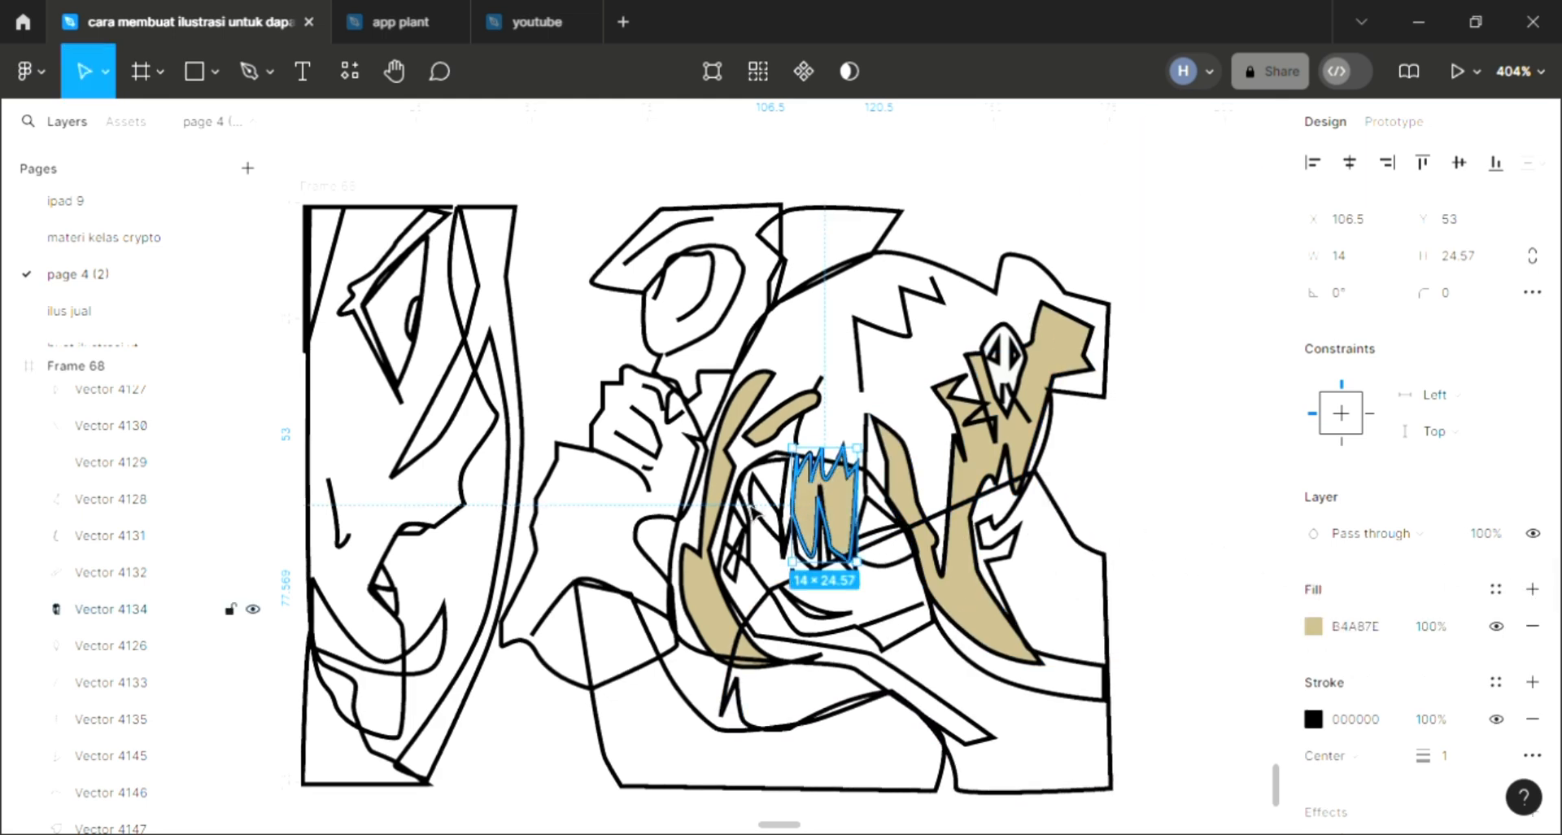
Step: Add a fill to the large main hair shape and send it to the back of Frame 68
click(758, 521)
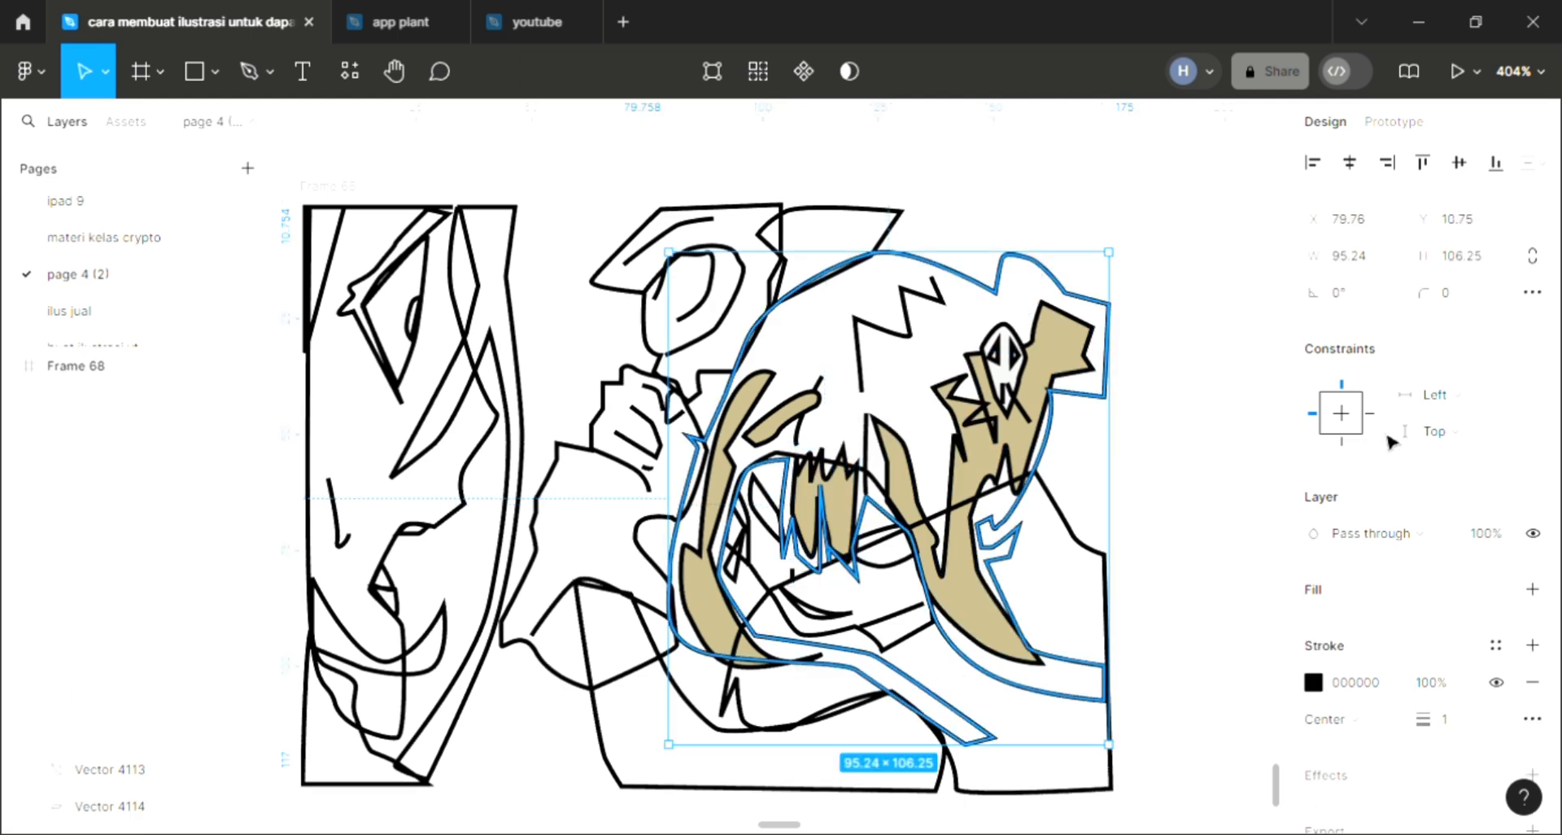
click(1533, 589)
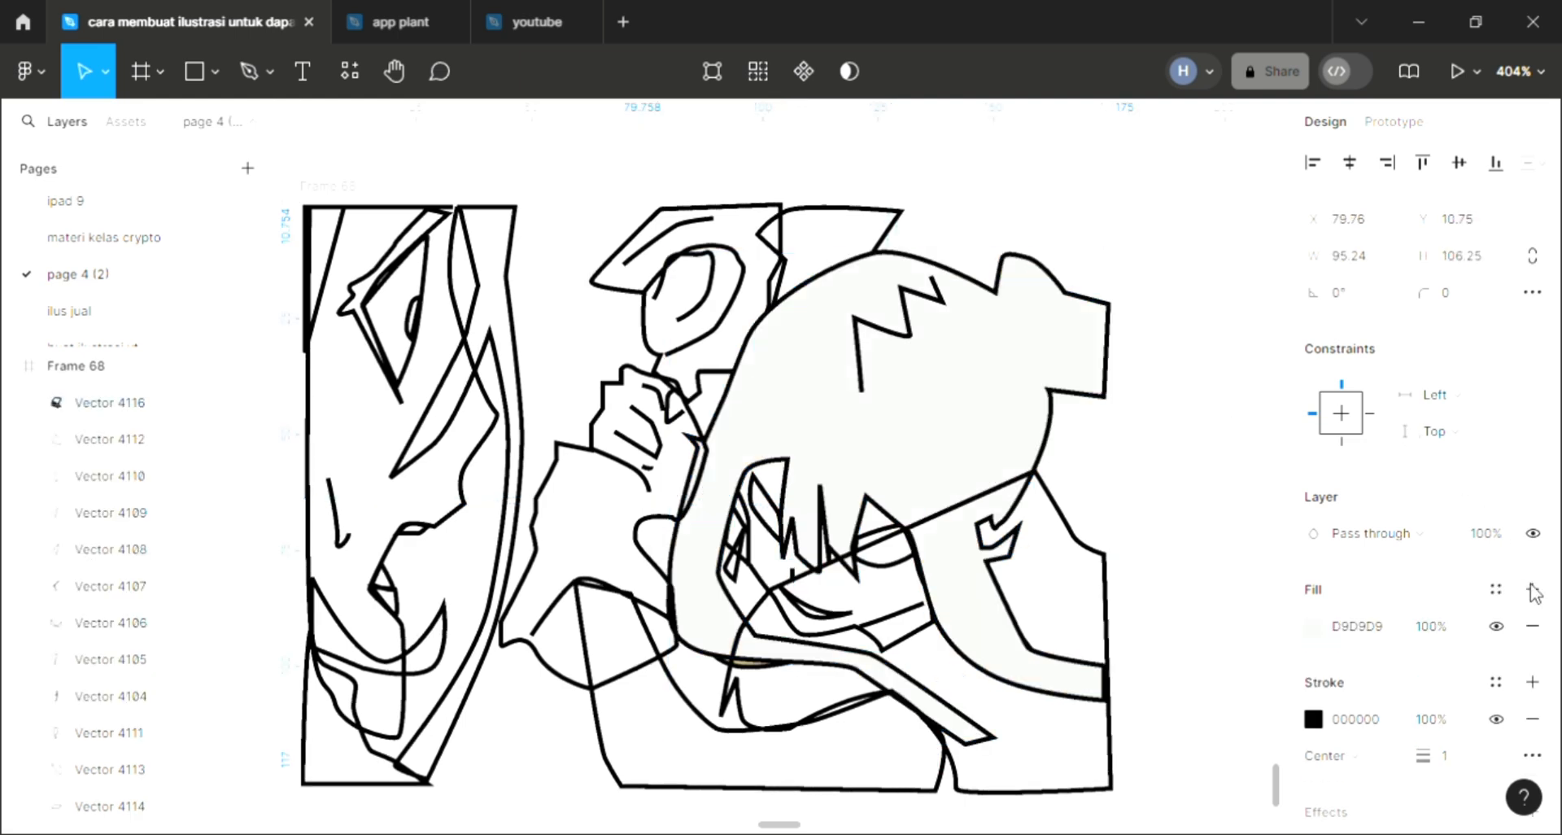
key([)
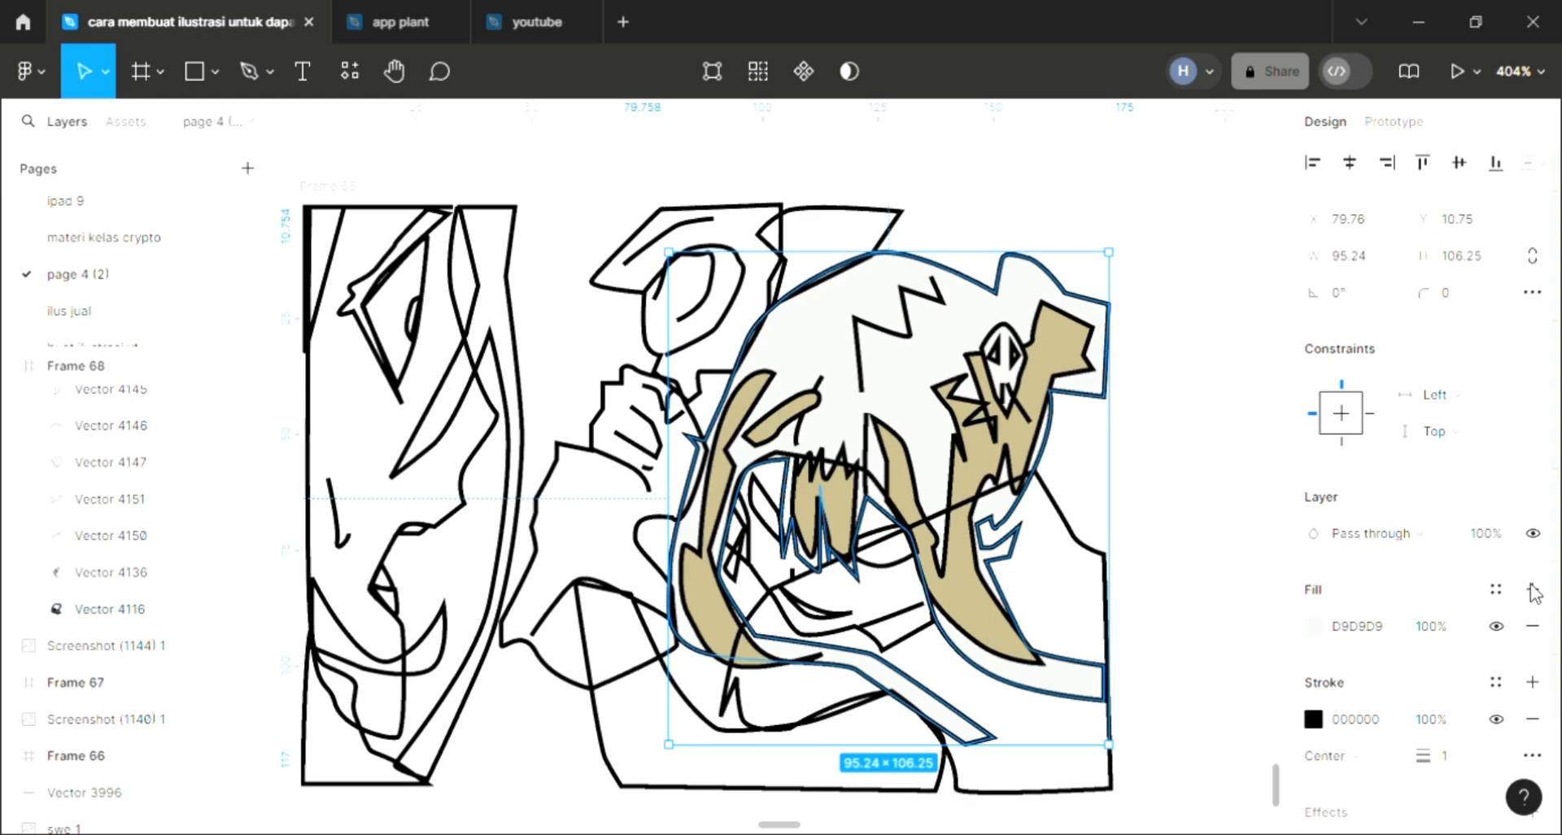
Step: Sample the tan of the hair shadow for the main hair shape and lighten its fill to yellow EBD999
key(i)
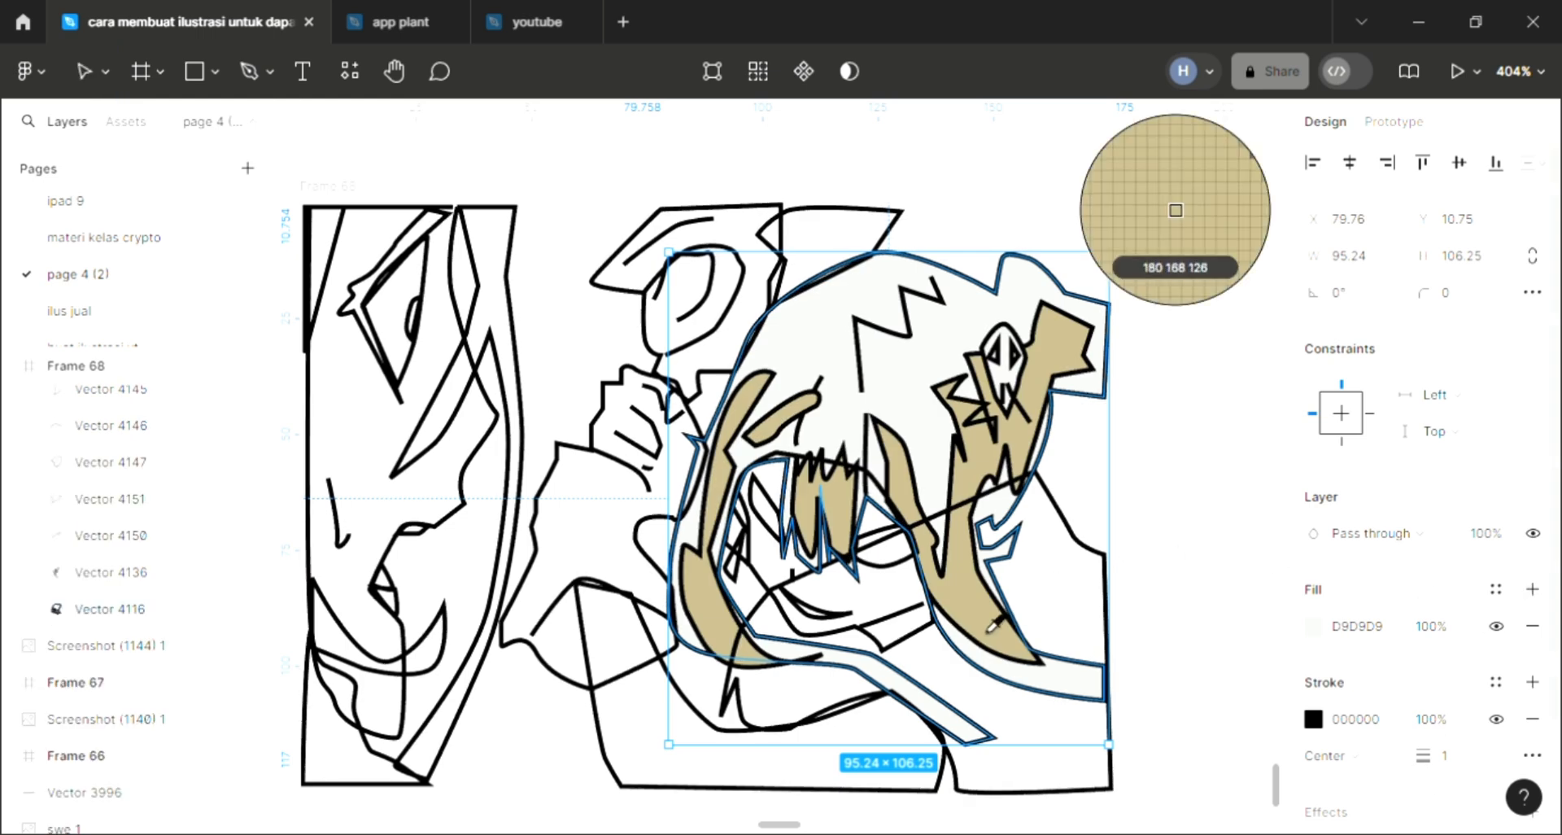
click(1029, 633)
click(1329, 628)
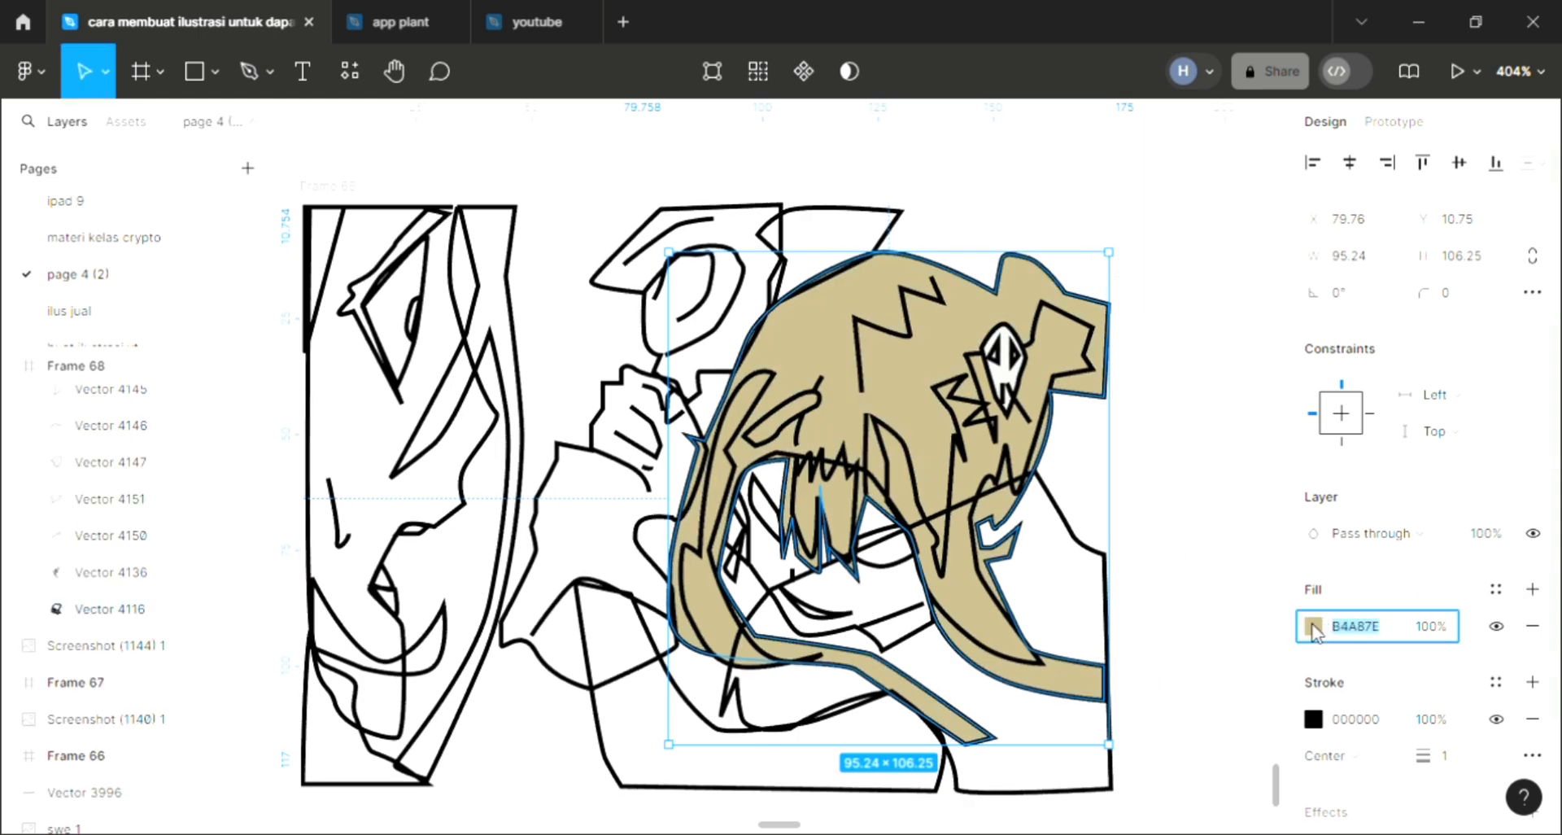
click(1313, 625)
click(1109, 271)
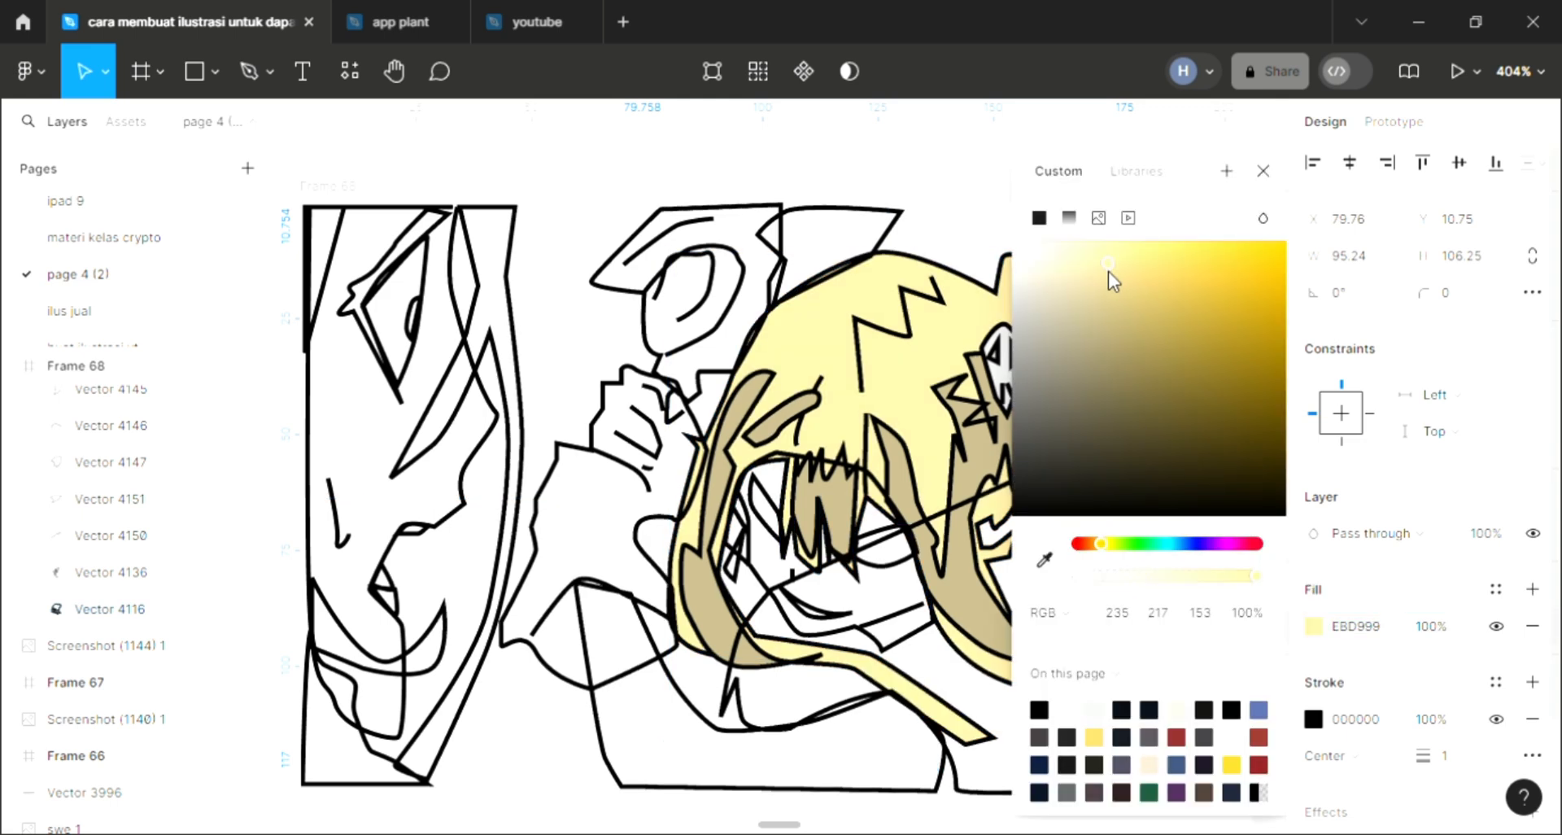
key(Escape)
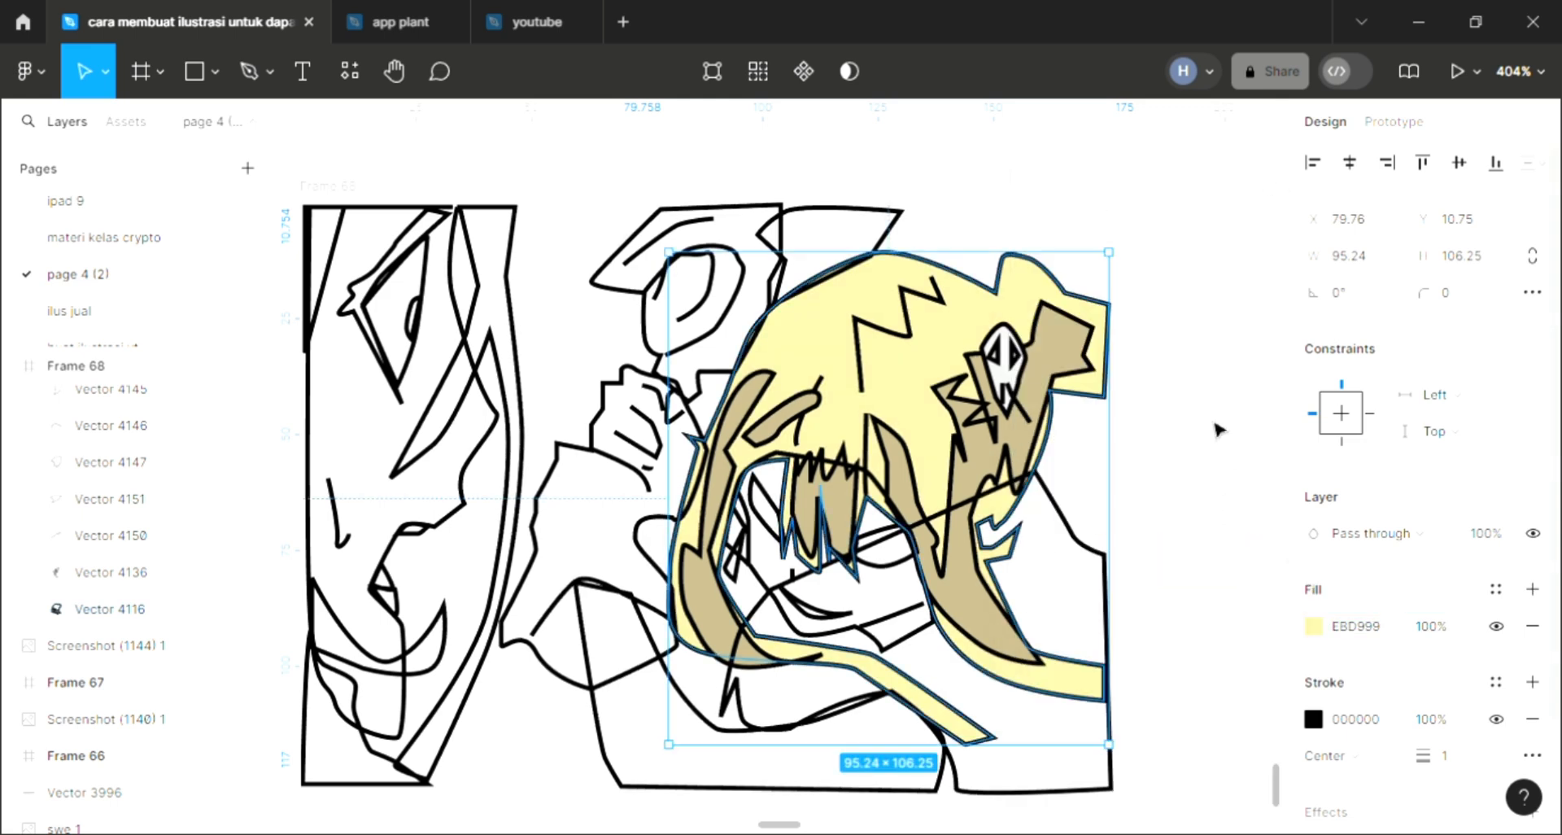
Step: Fill the separate pointed hair tuft above the head with yellow EBD999 sampled from the main hair
click(789, 203)
click(900, 223)
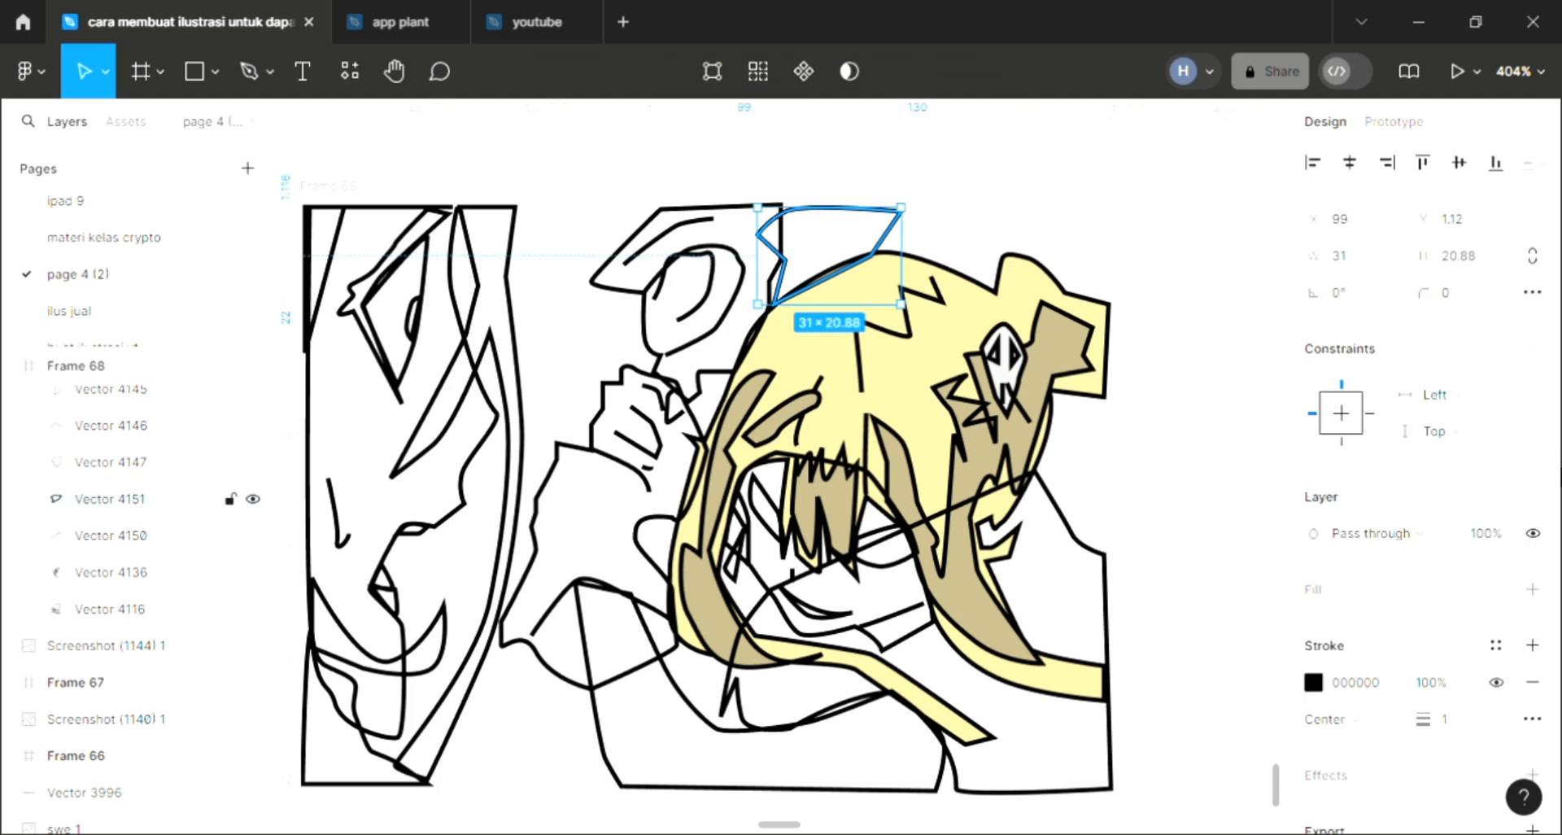
click(1531, 587)
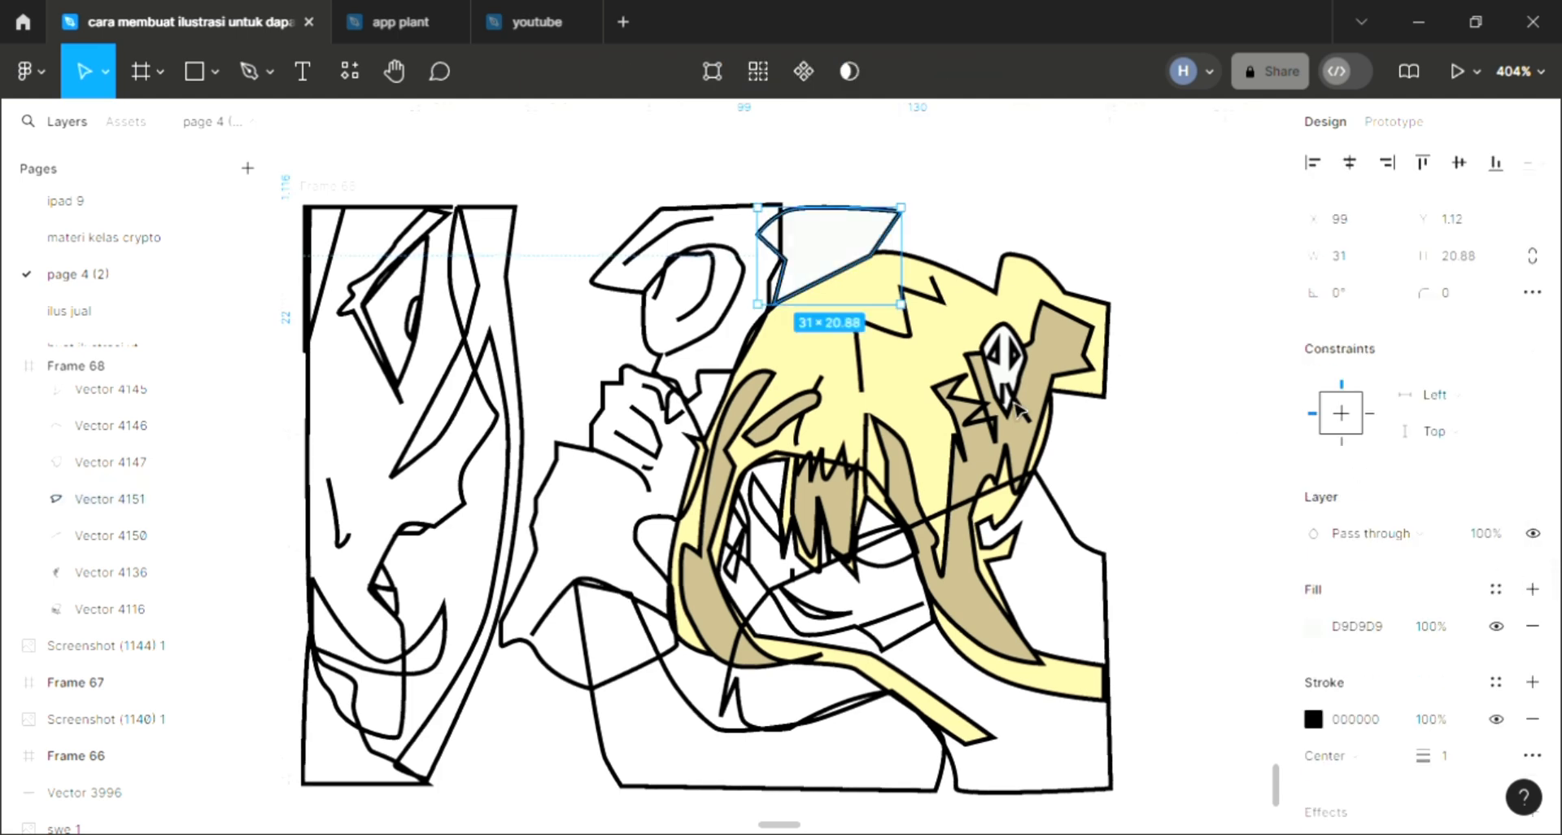
key(i)
click(946, 411)
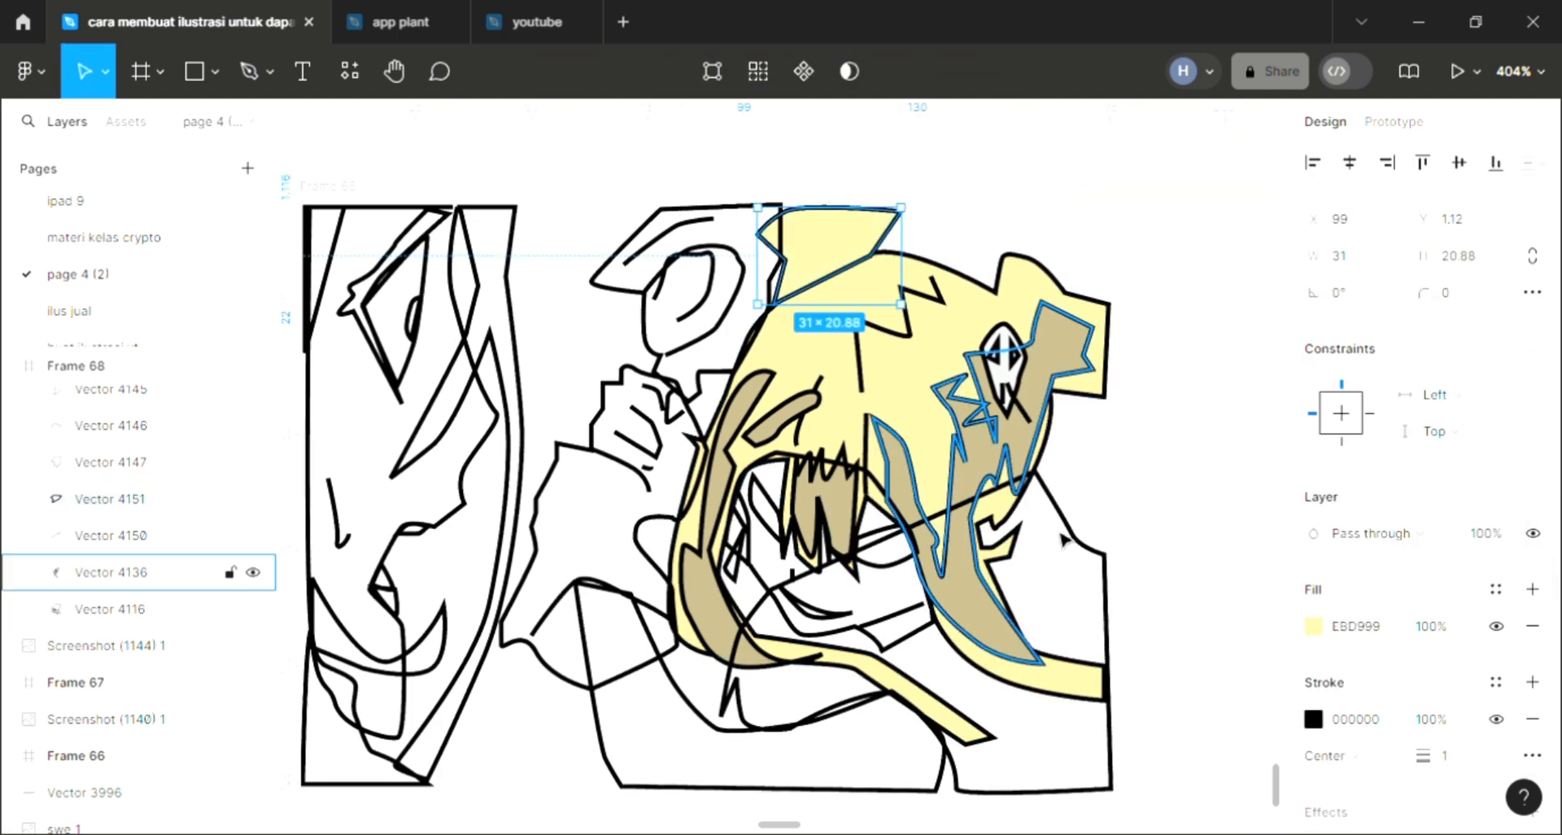
Step: Add a fill to the face outline and send it to the back, behind the hair and facial features
scroll(1023, 539, right, 1)
scroll(1009, 598, down, 1)
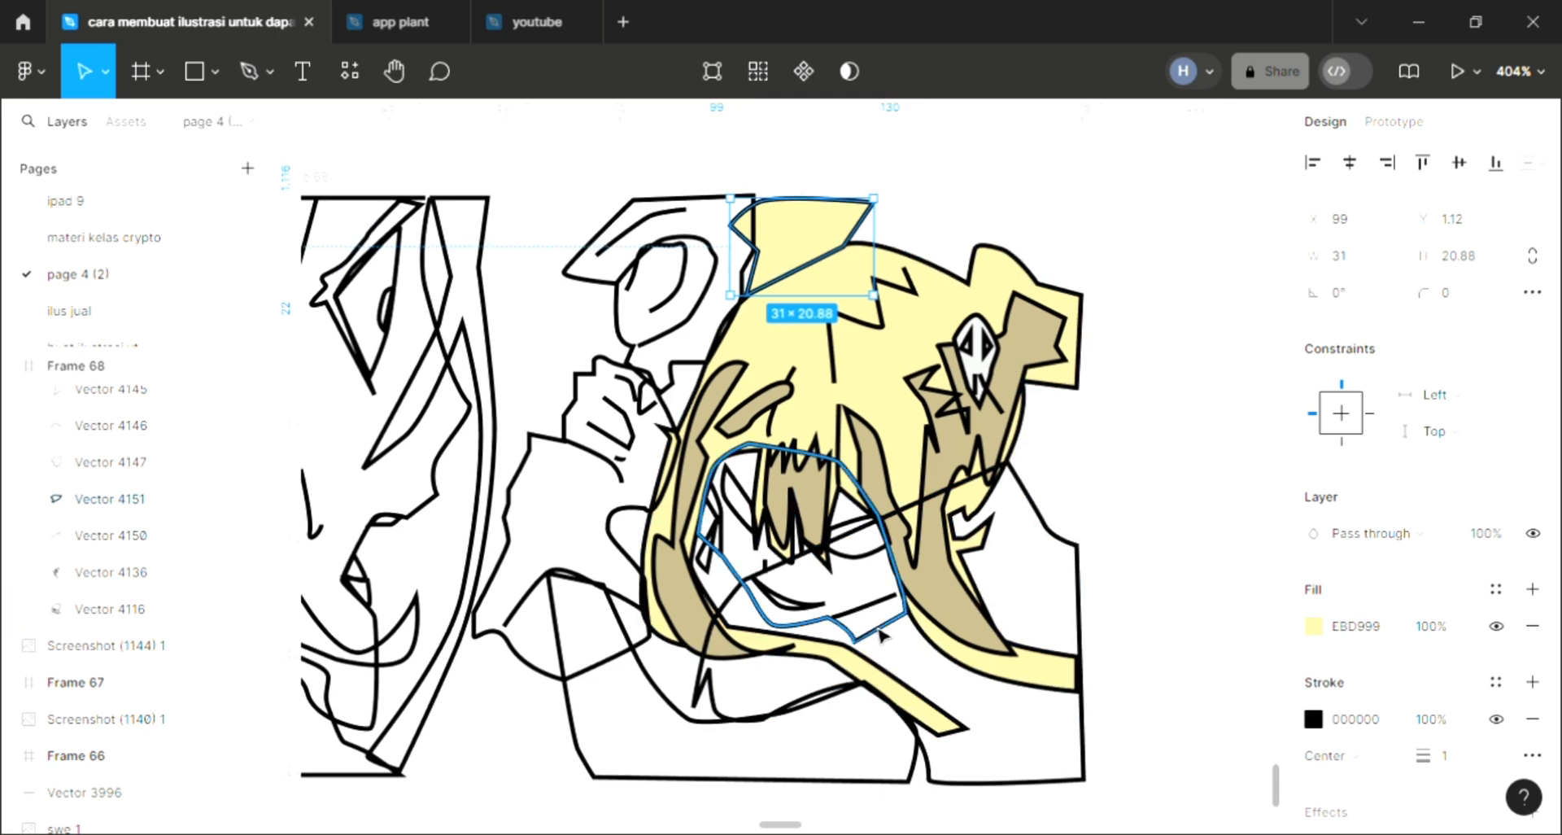
click(856, 569)
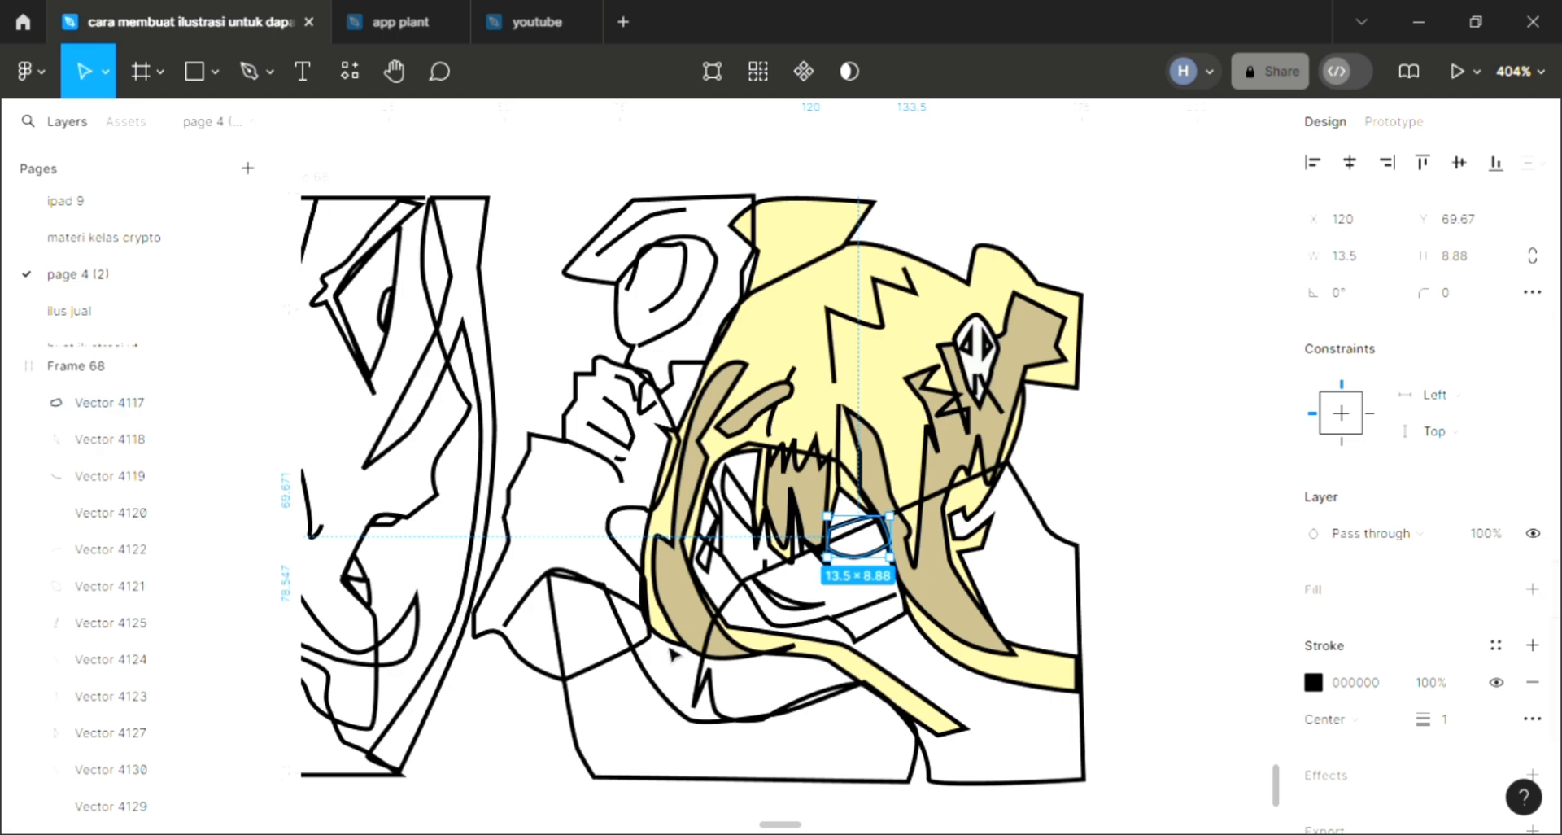
click(805, 633)
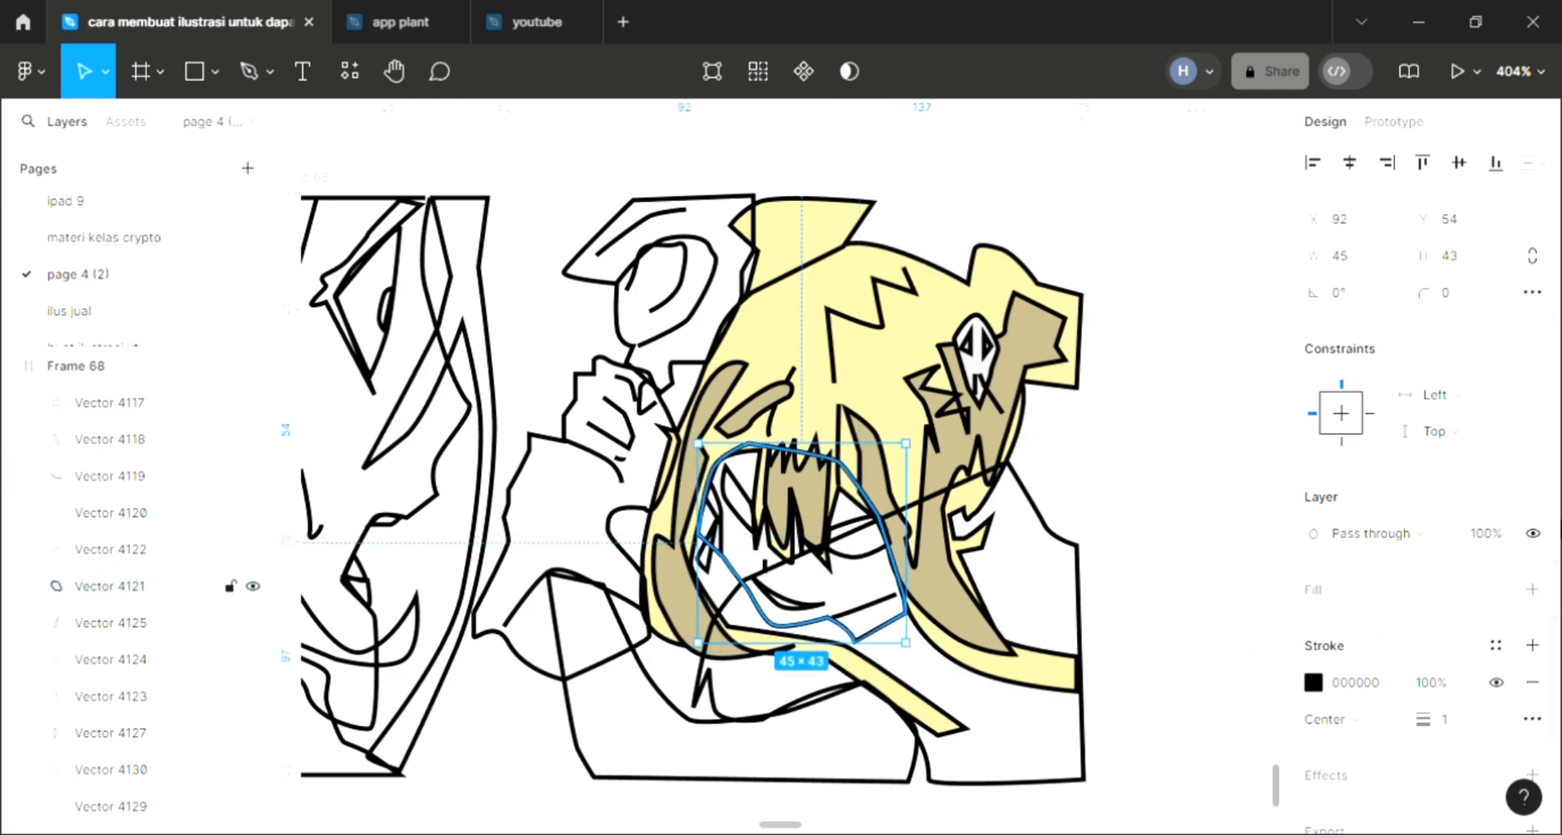
click(1532, 589)
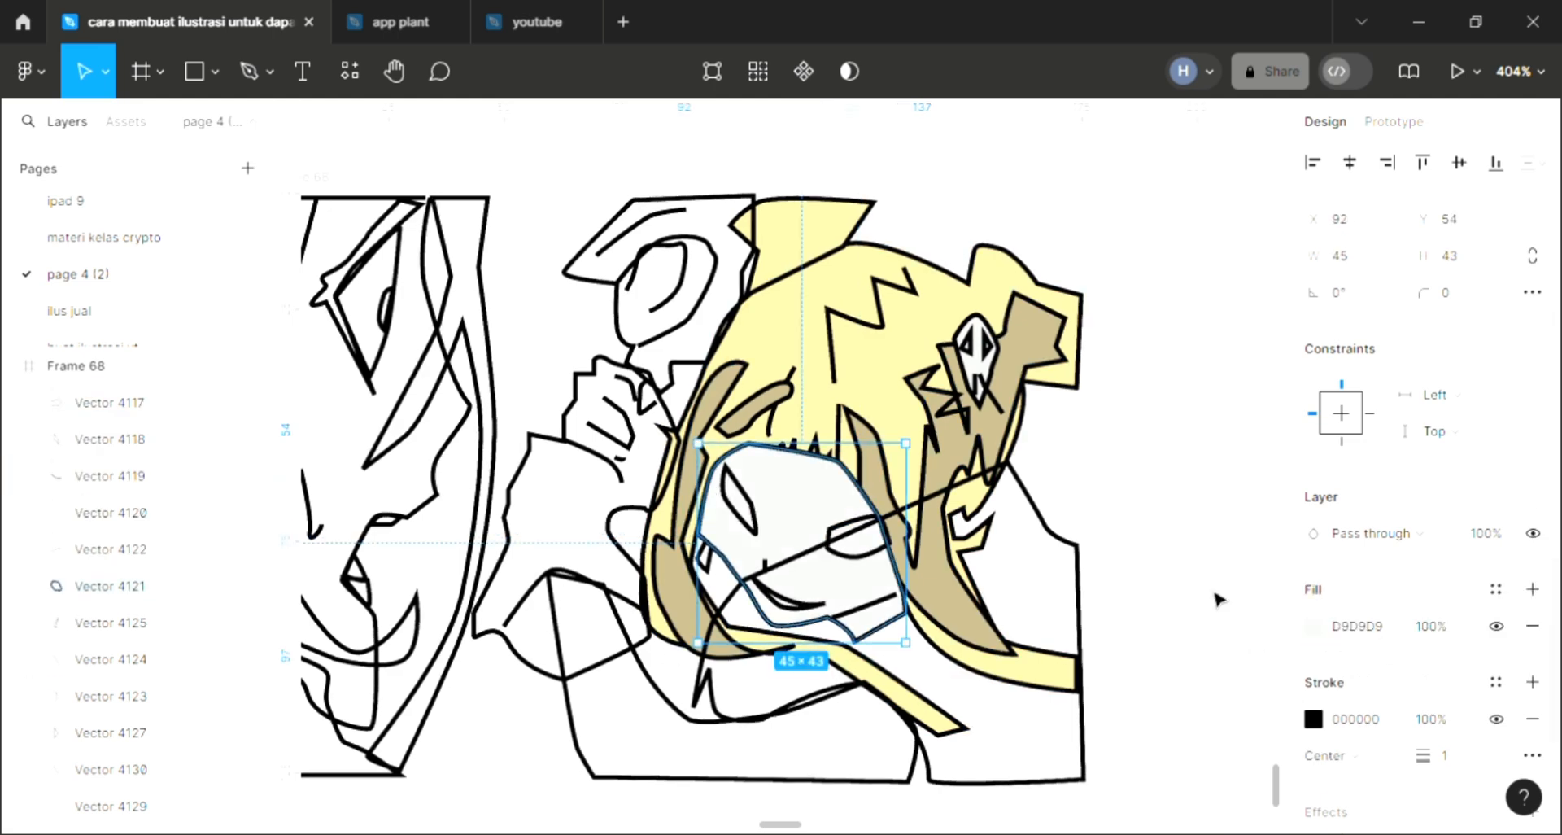
Step: Color the face shape with skin tone FFE2D3 sampled from the cream palette swatch
scroll(1220, 597, down, 2)
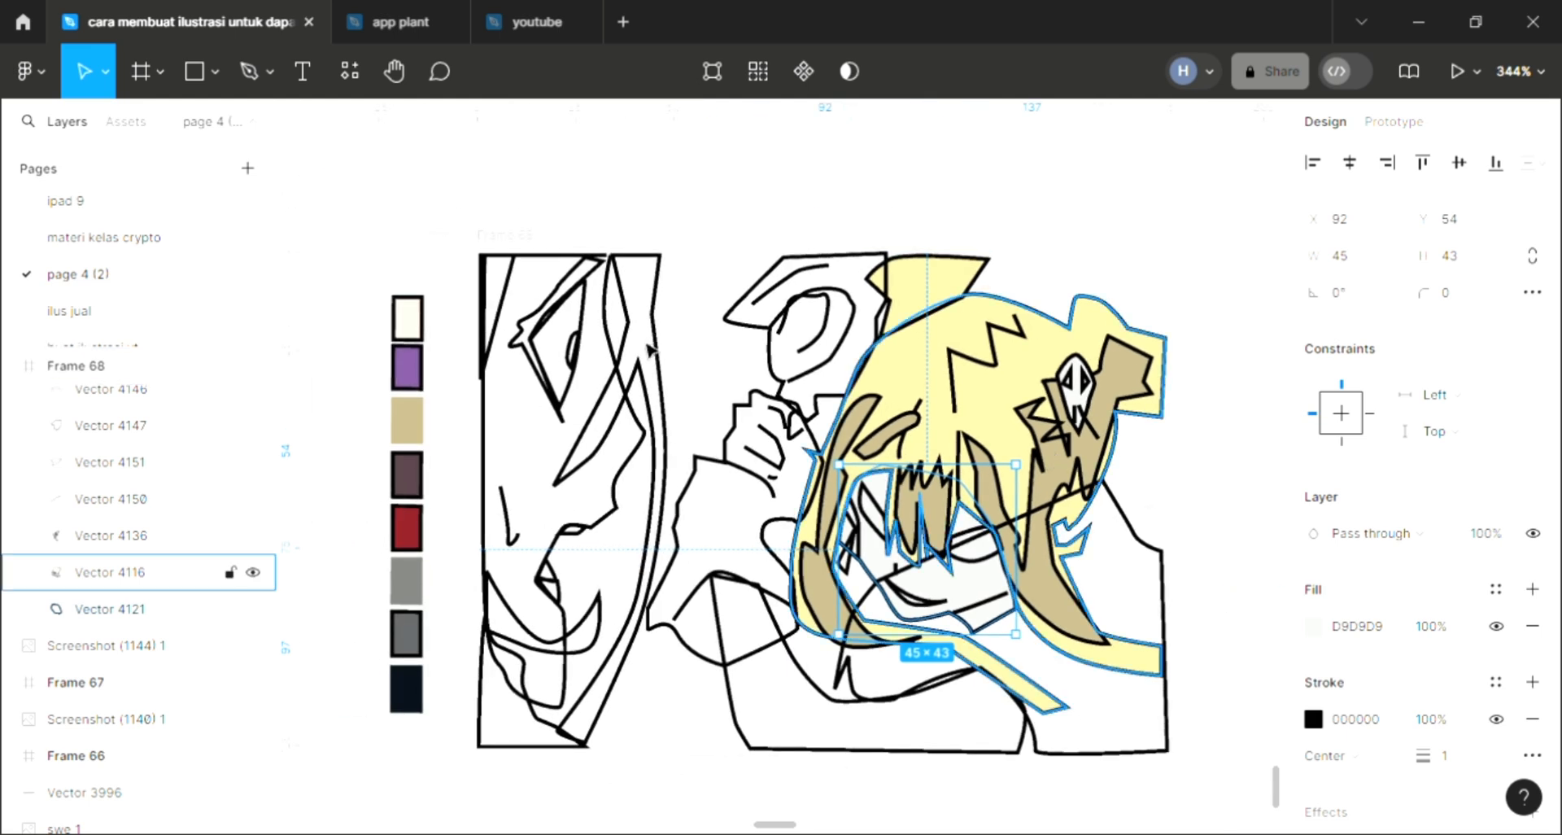
key(i)
click(404, 319)
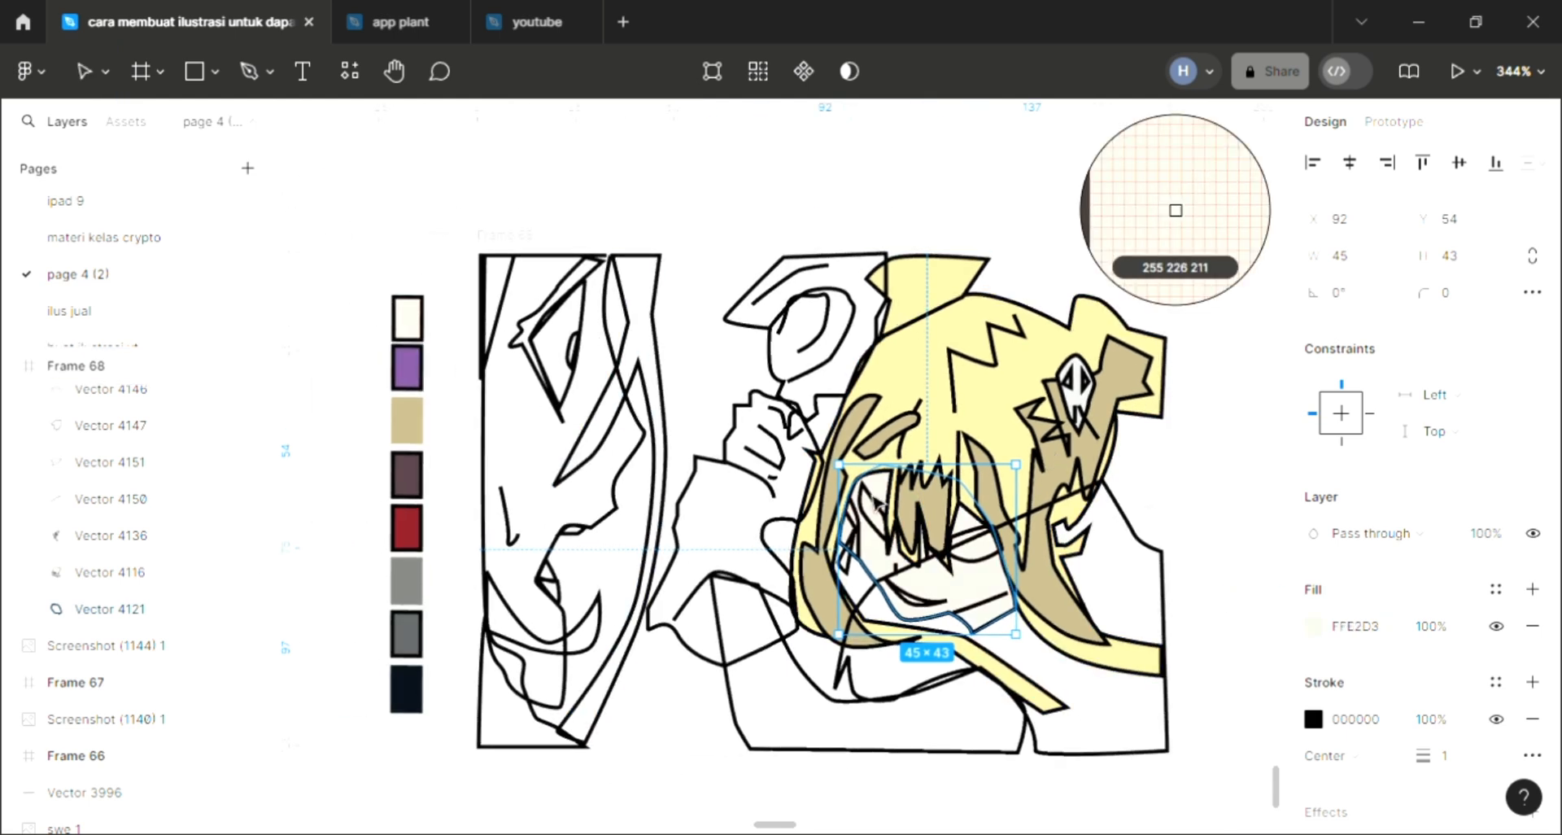
scroll(903, 512, right, 1)
scroll(903, 512, right, 2)
scroll(1114, 631, up, 1)
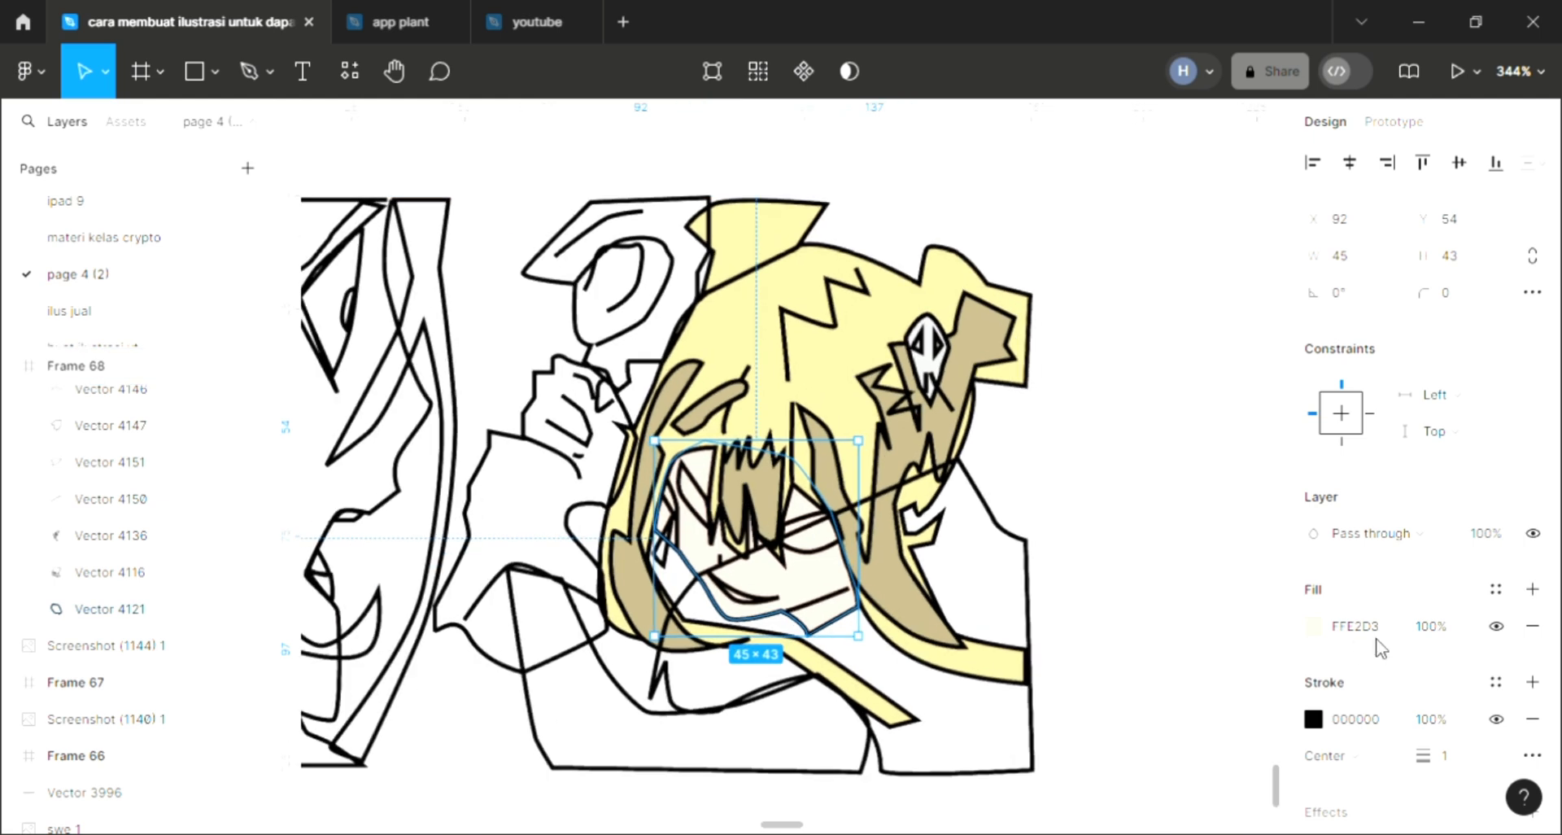
Step: Darken the face shape's fill to the skin tone F1D0BF
click(1314, 626)
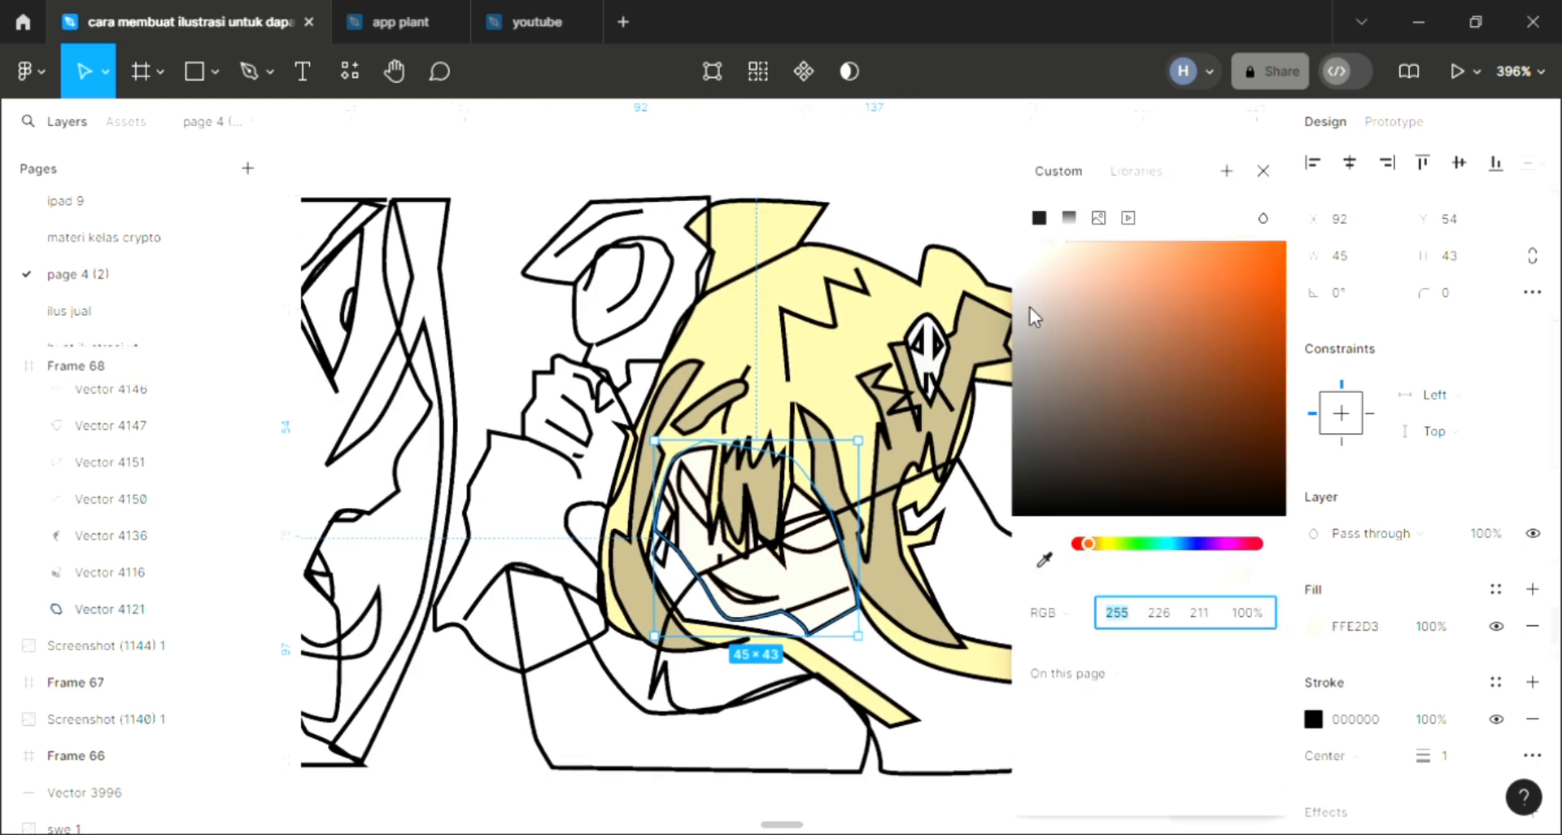
click(1070, 257)
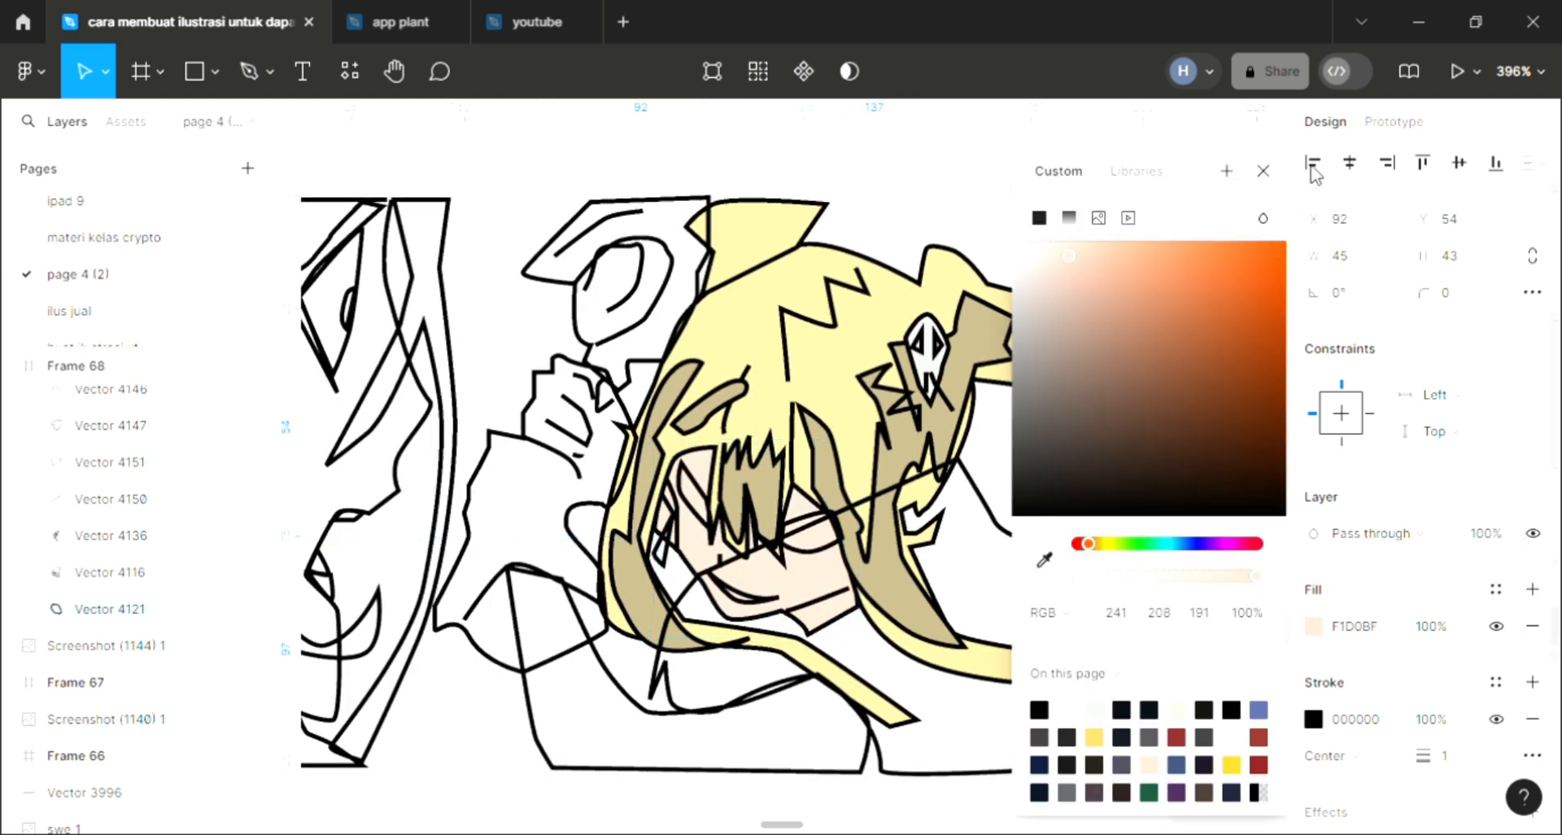
key(Escape)
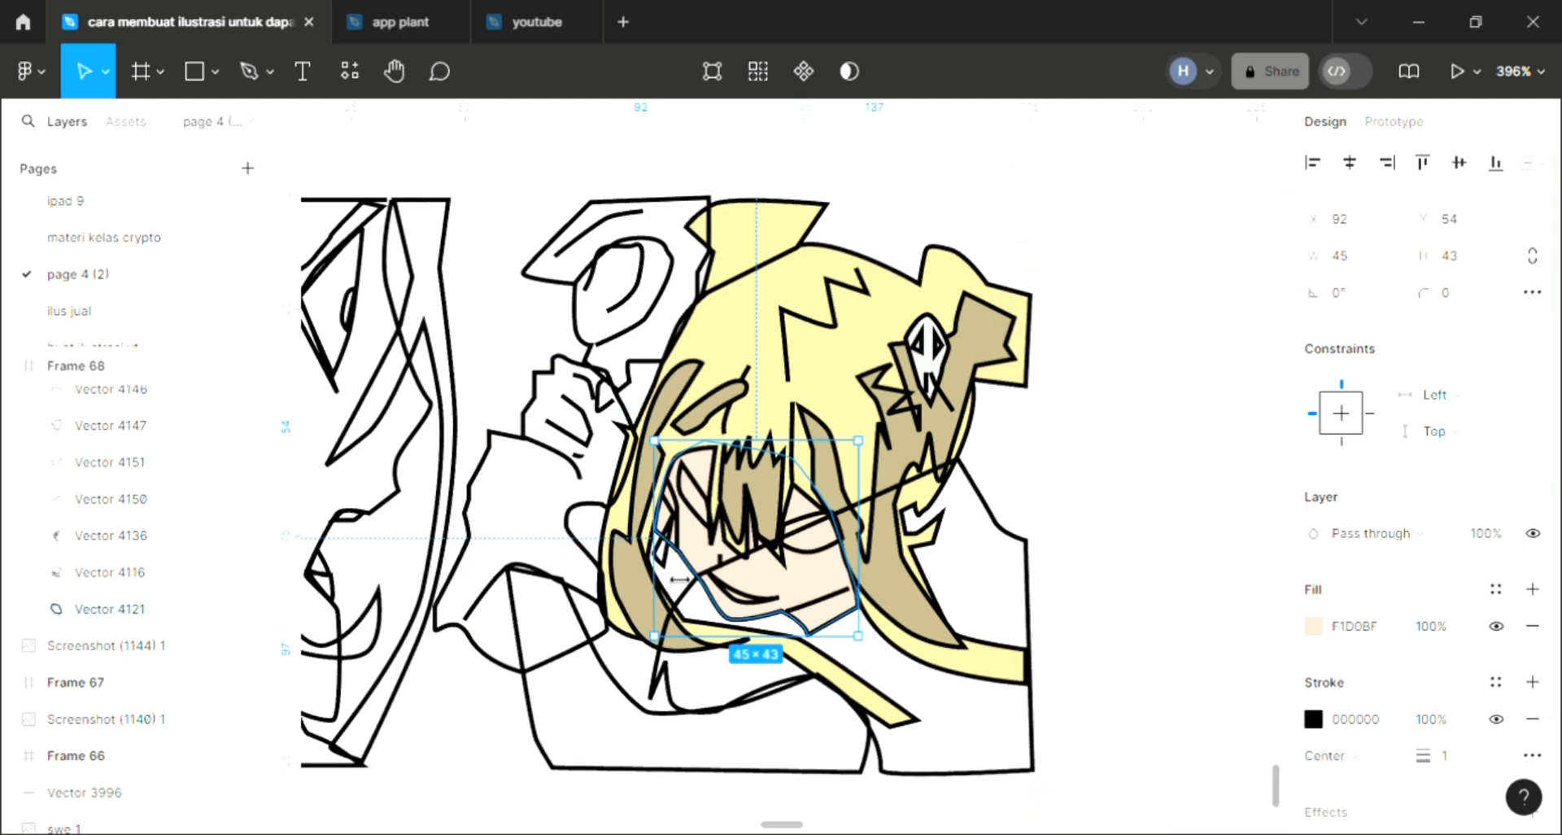
Step: Fill the small pointed earring shape beside the face with red 881F27 sampled from the palette swatch
click(663, 533)
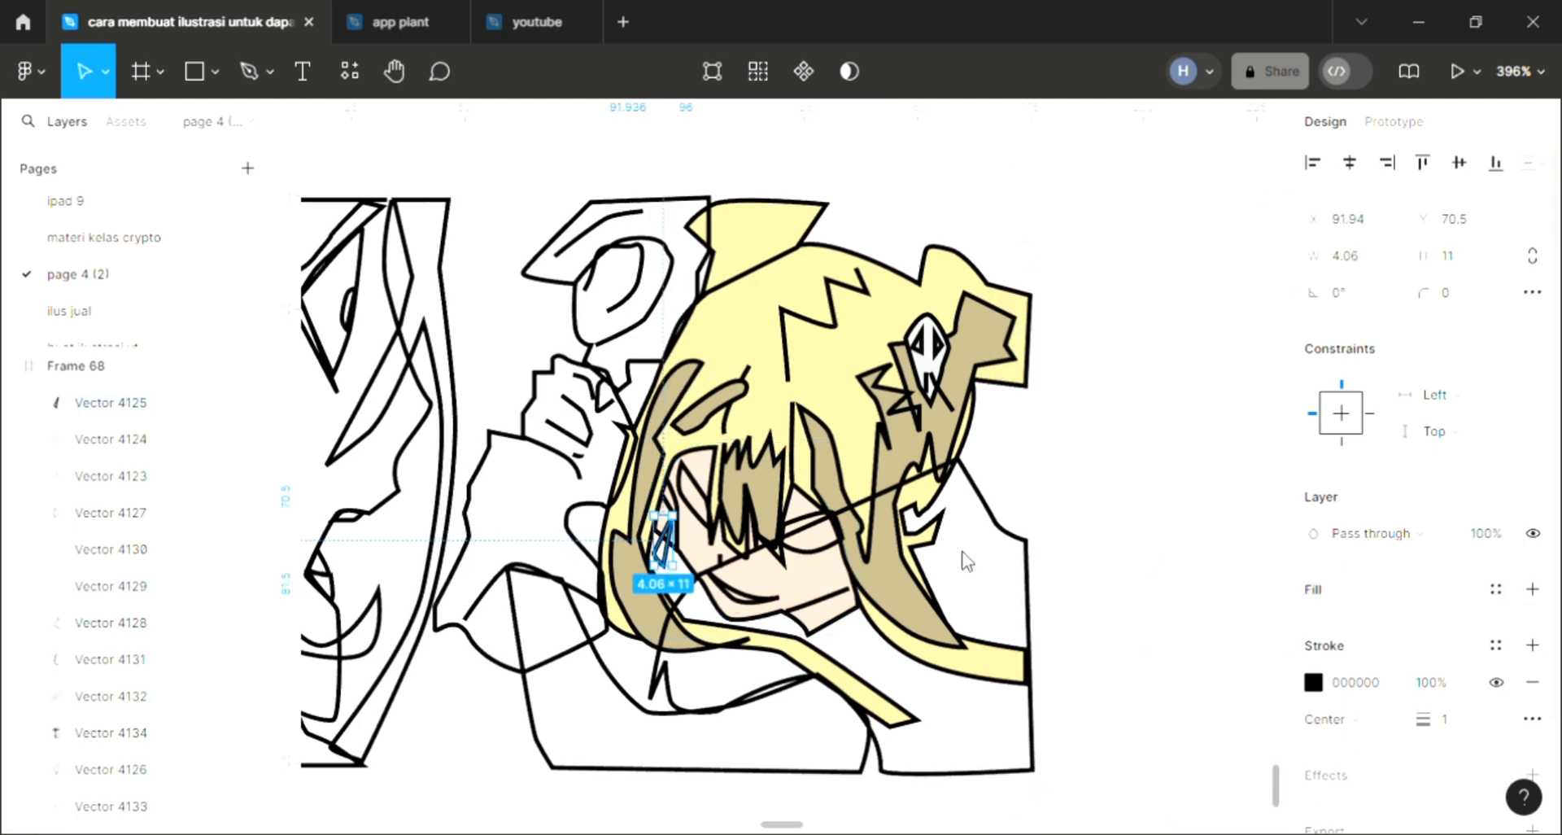
click(1533, 589)
scroll(639, 567, left, 4)
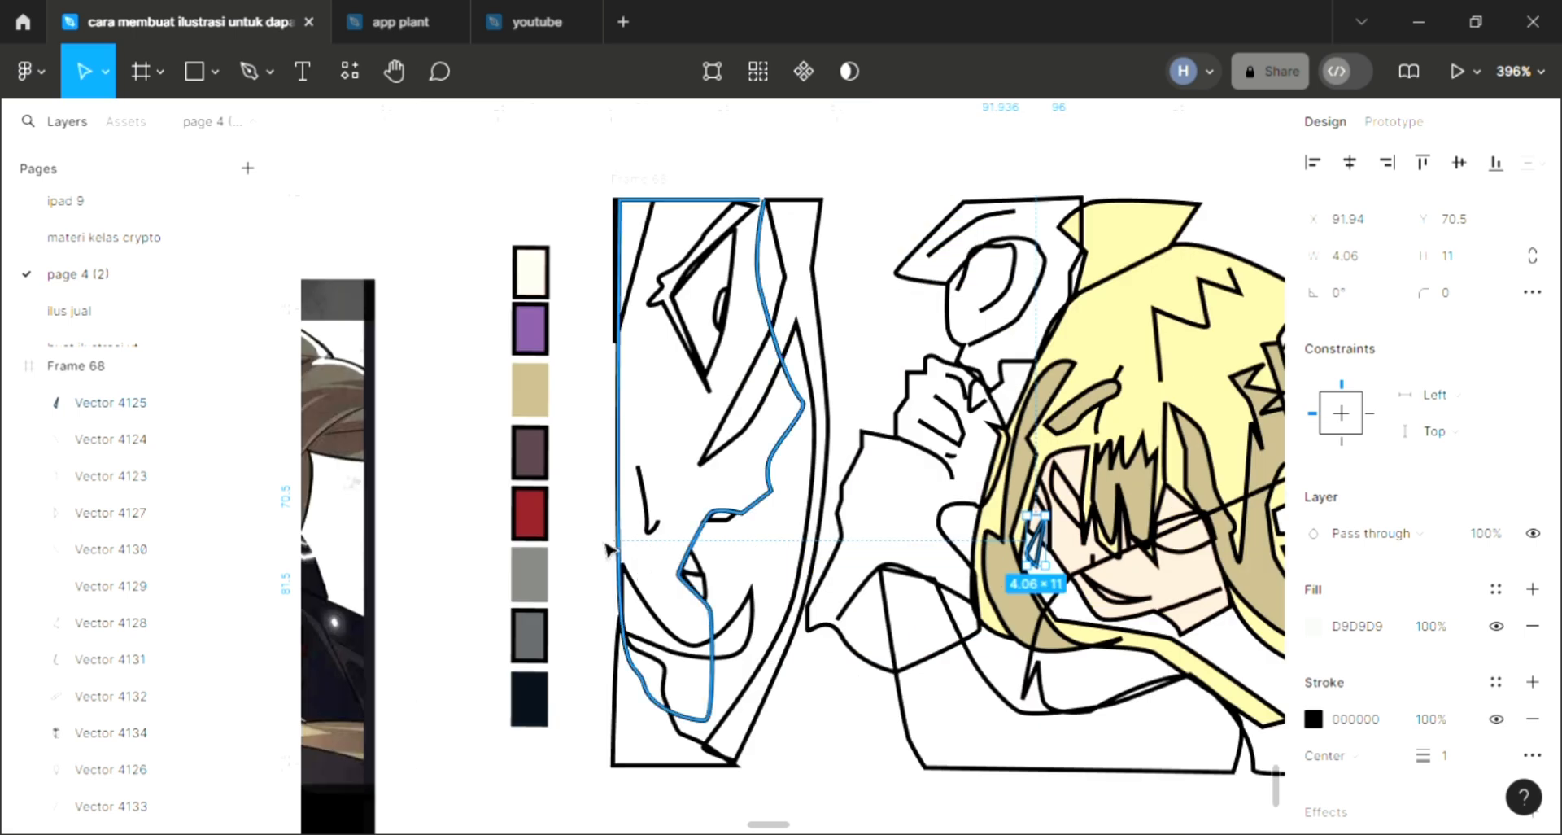
key(i)
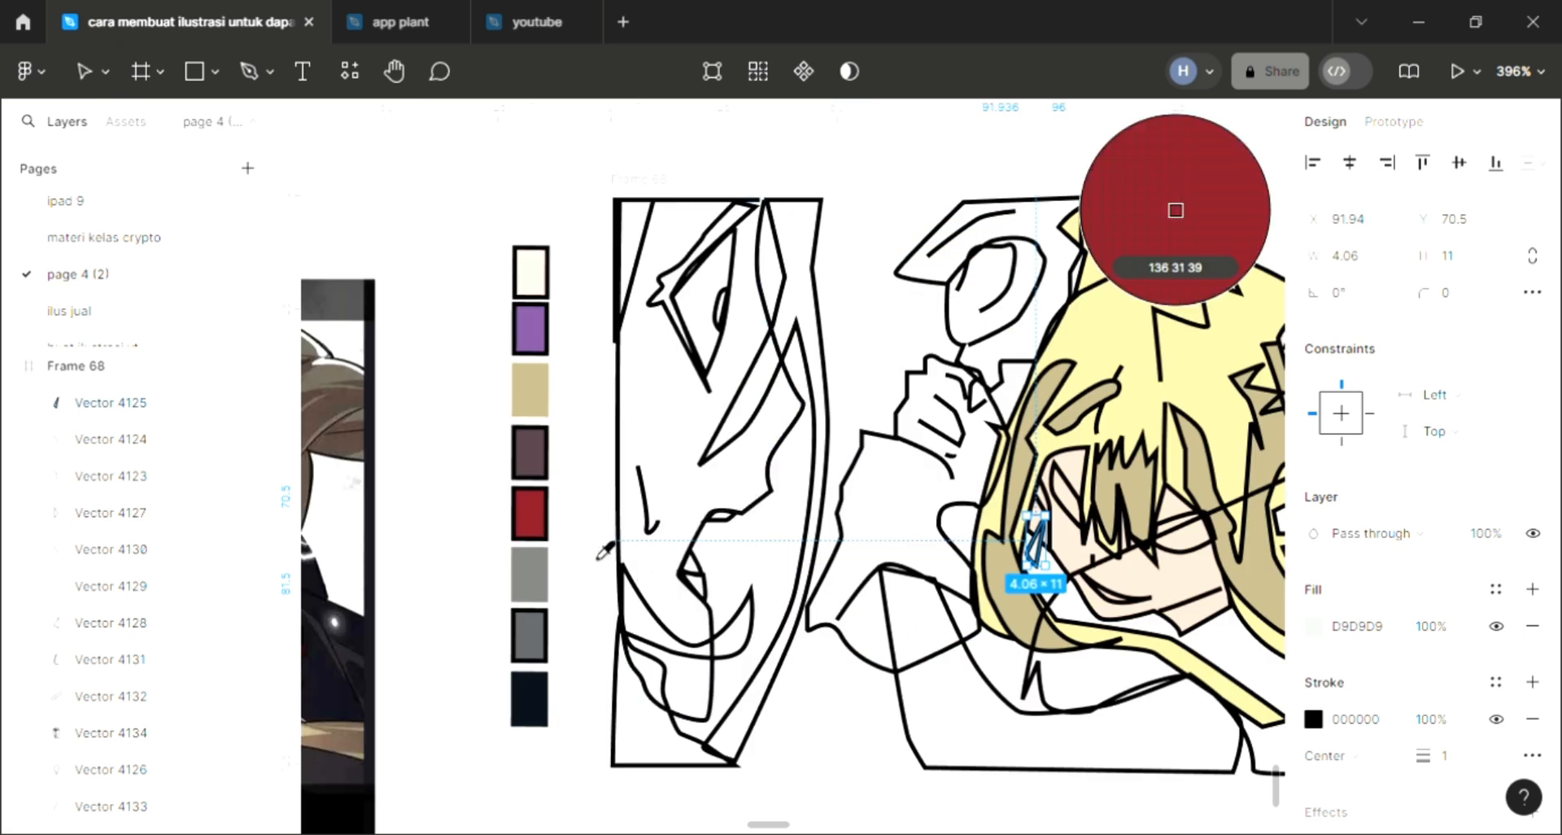
click(529, 520)
scroll(1168, 508, right, 5)
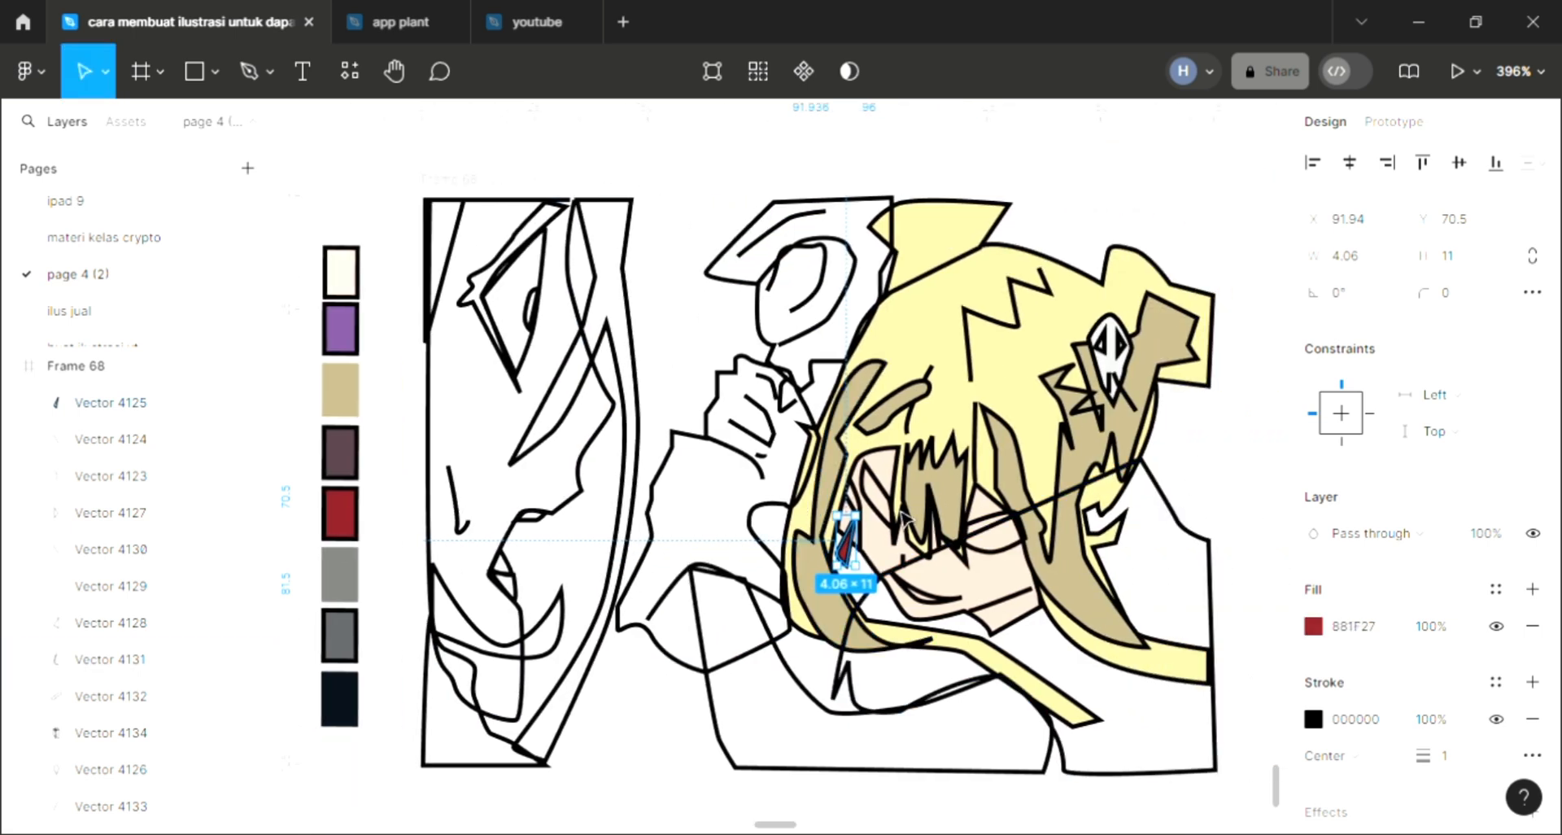
key(Escape)
Step: Fill both eye shapes on the blonde character's face with white FFFFFF sampled from the uncolored artwork
scroll(865, 511, up, 3)
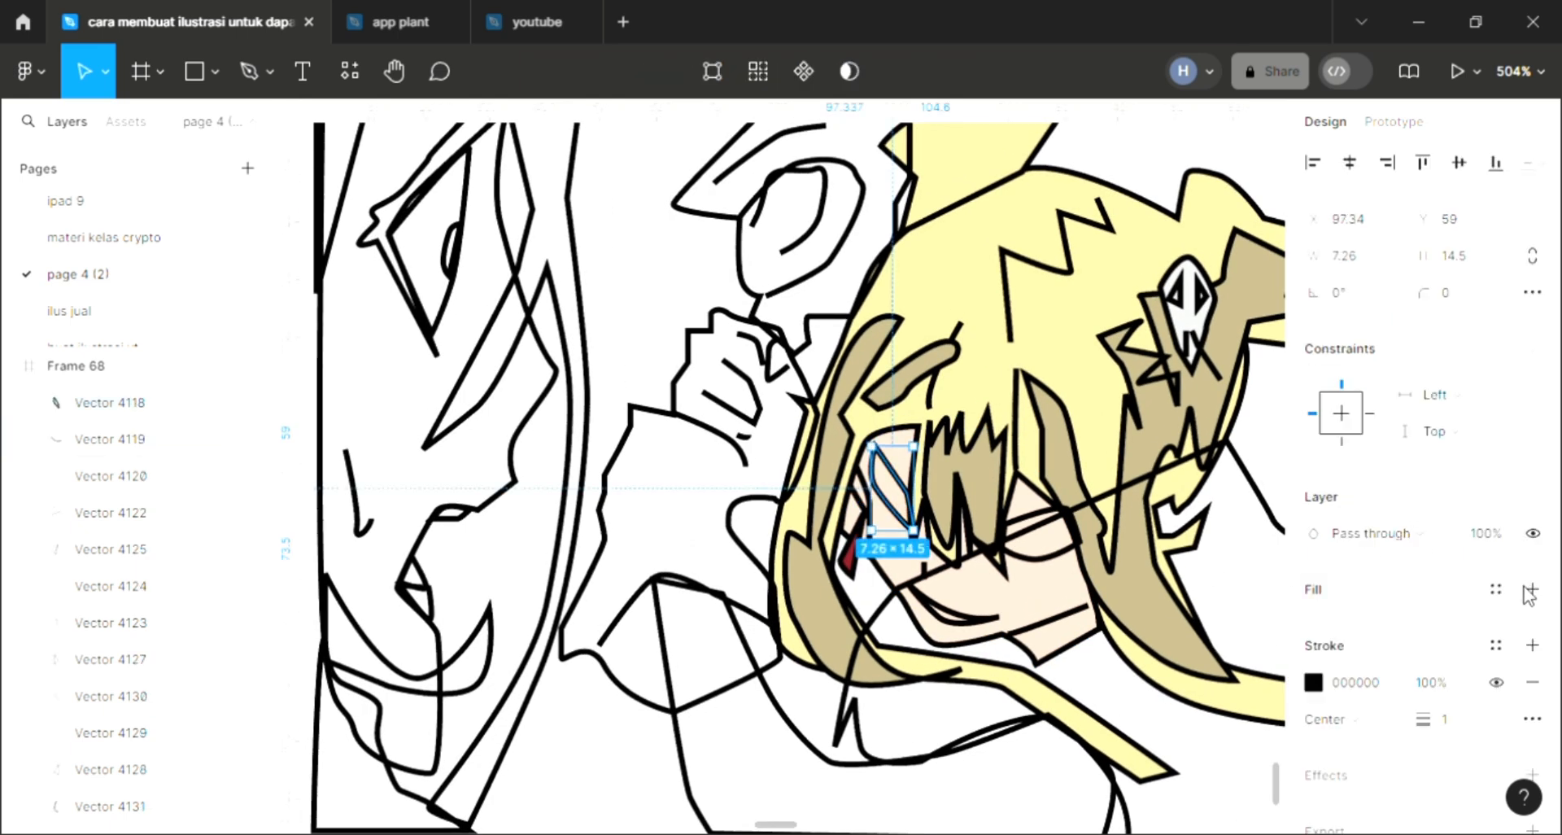
click(1531, 589)
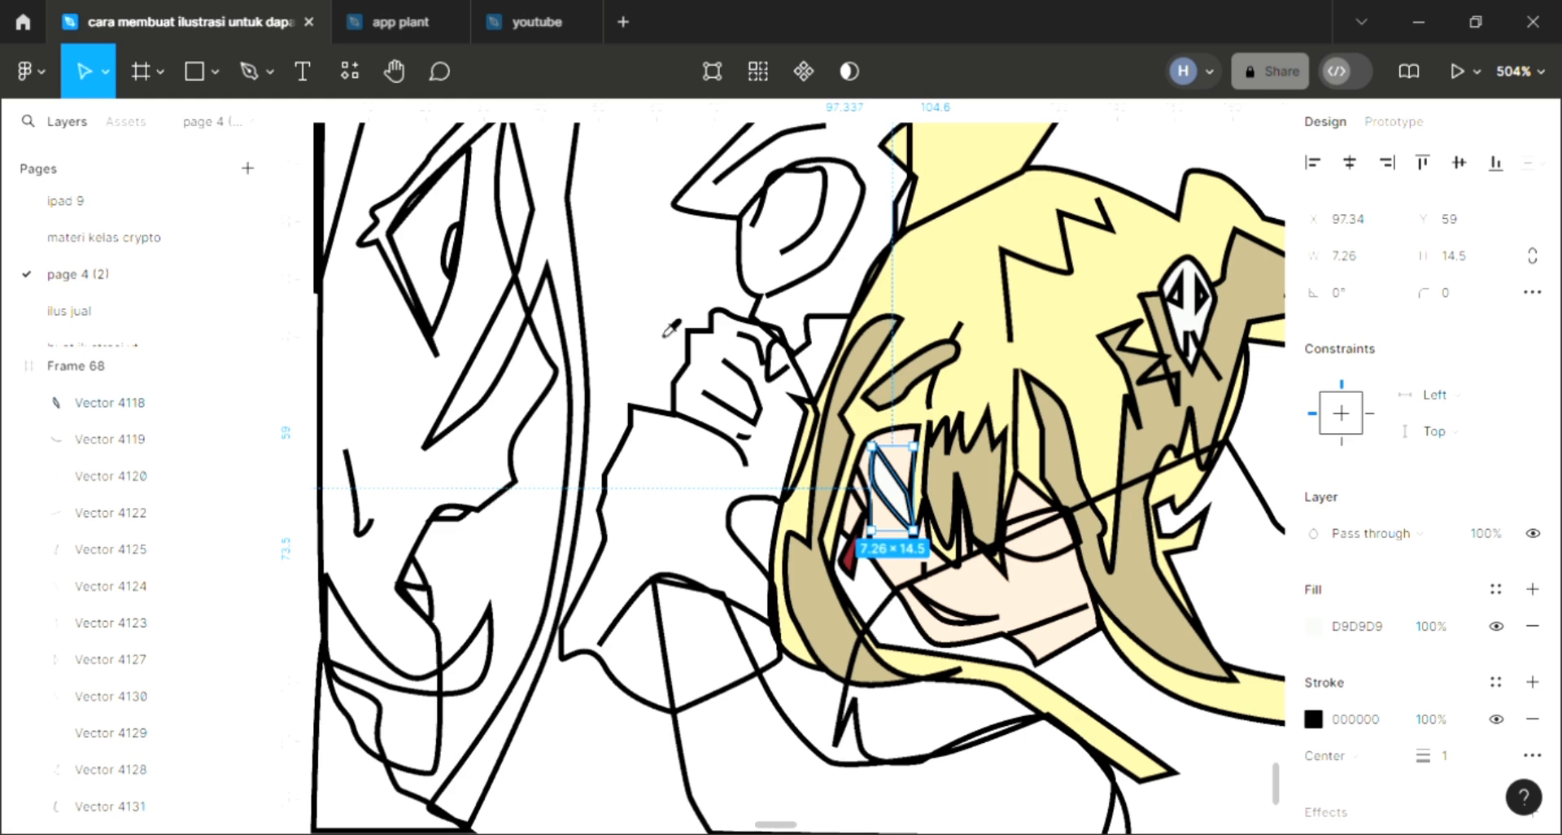
key(i)
click(1174, 208)
click(1058, 558)
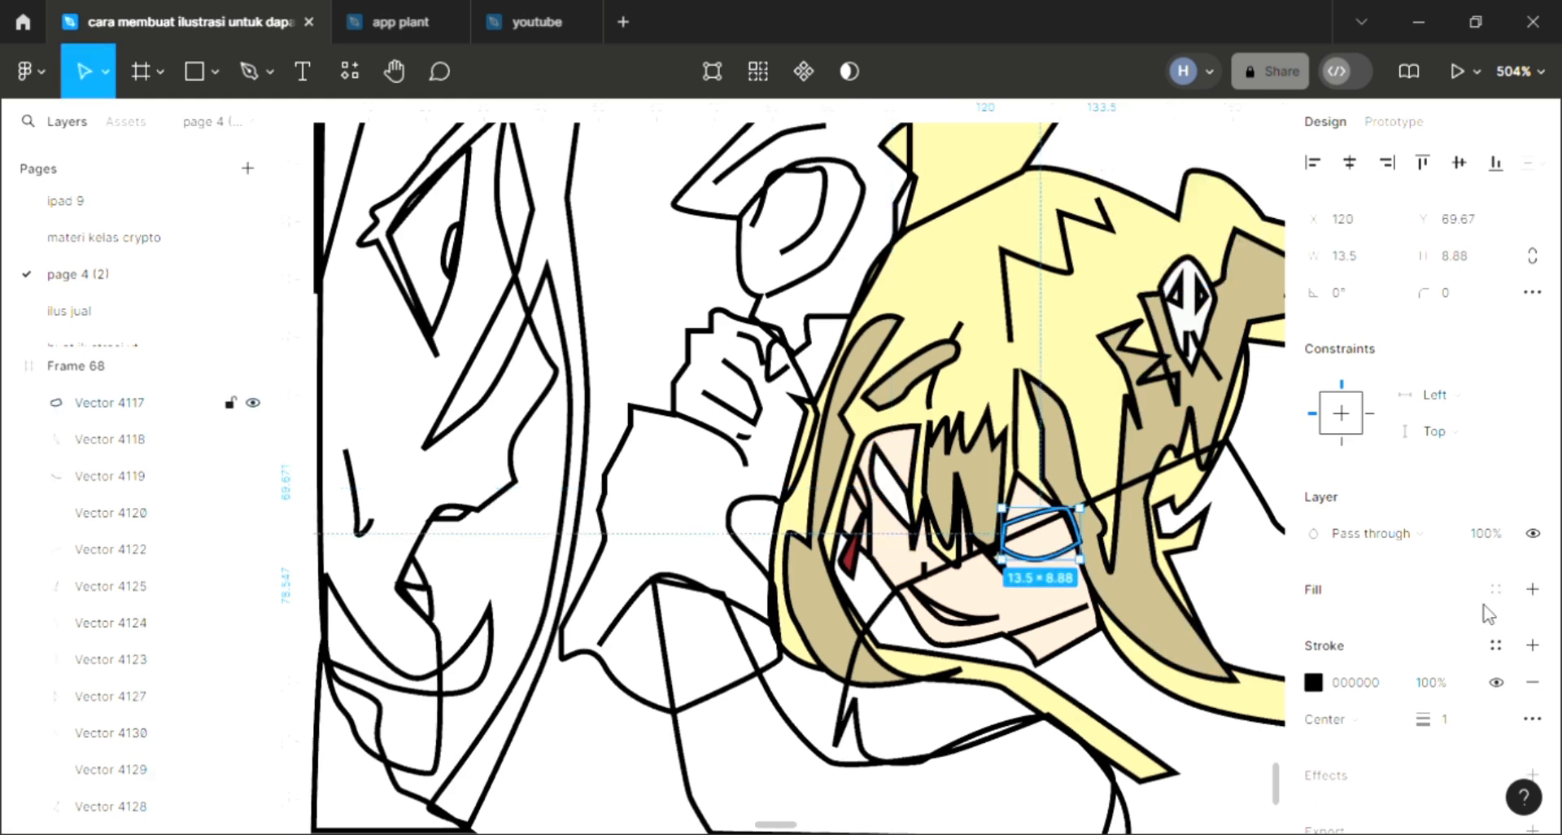
click(1530, 589)
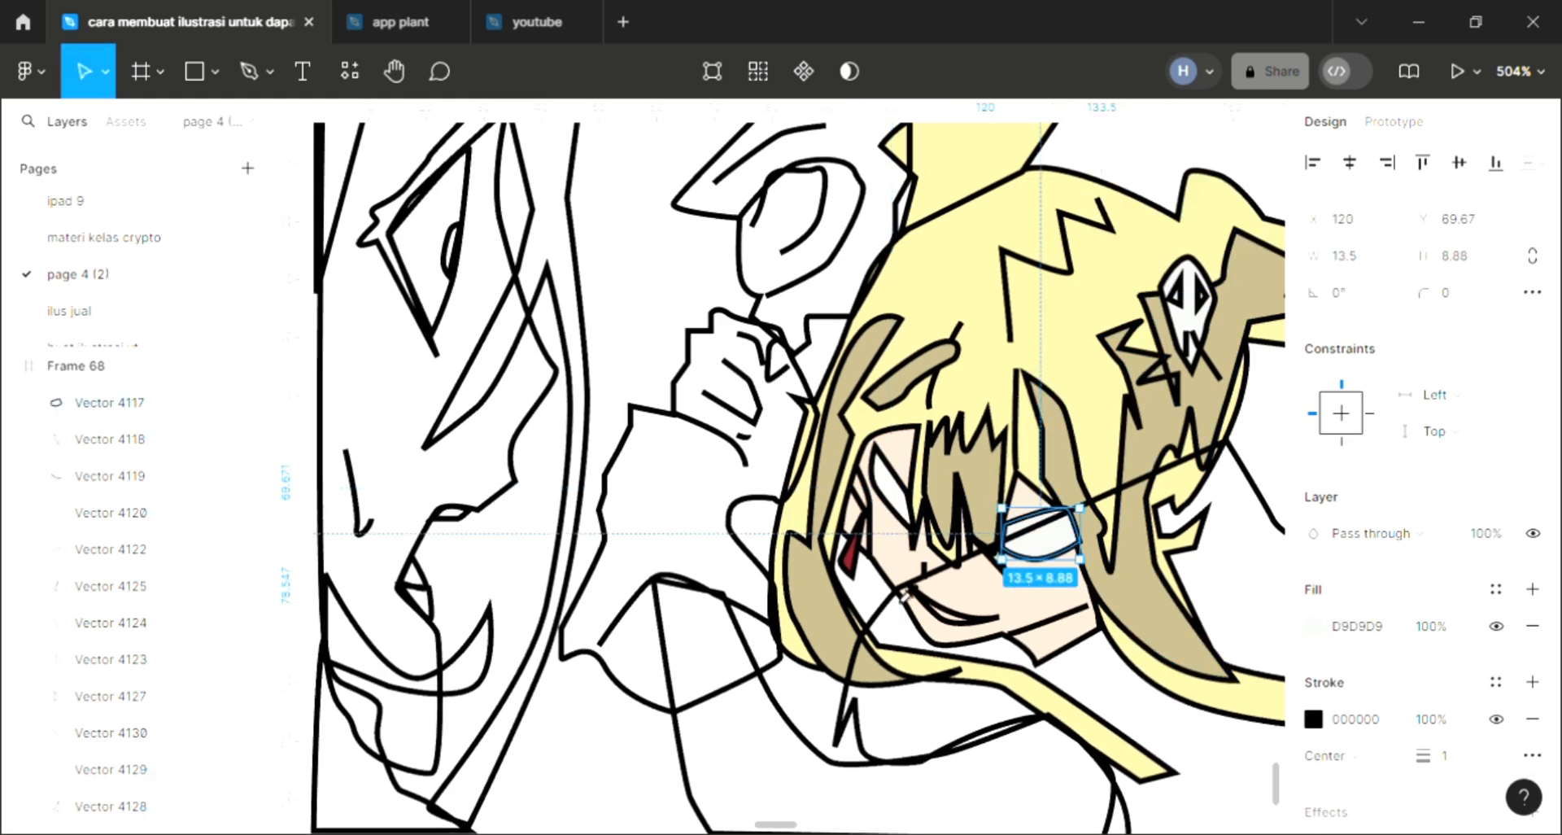
key(i)
click(663, 335)
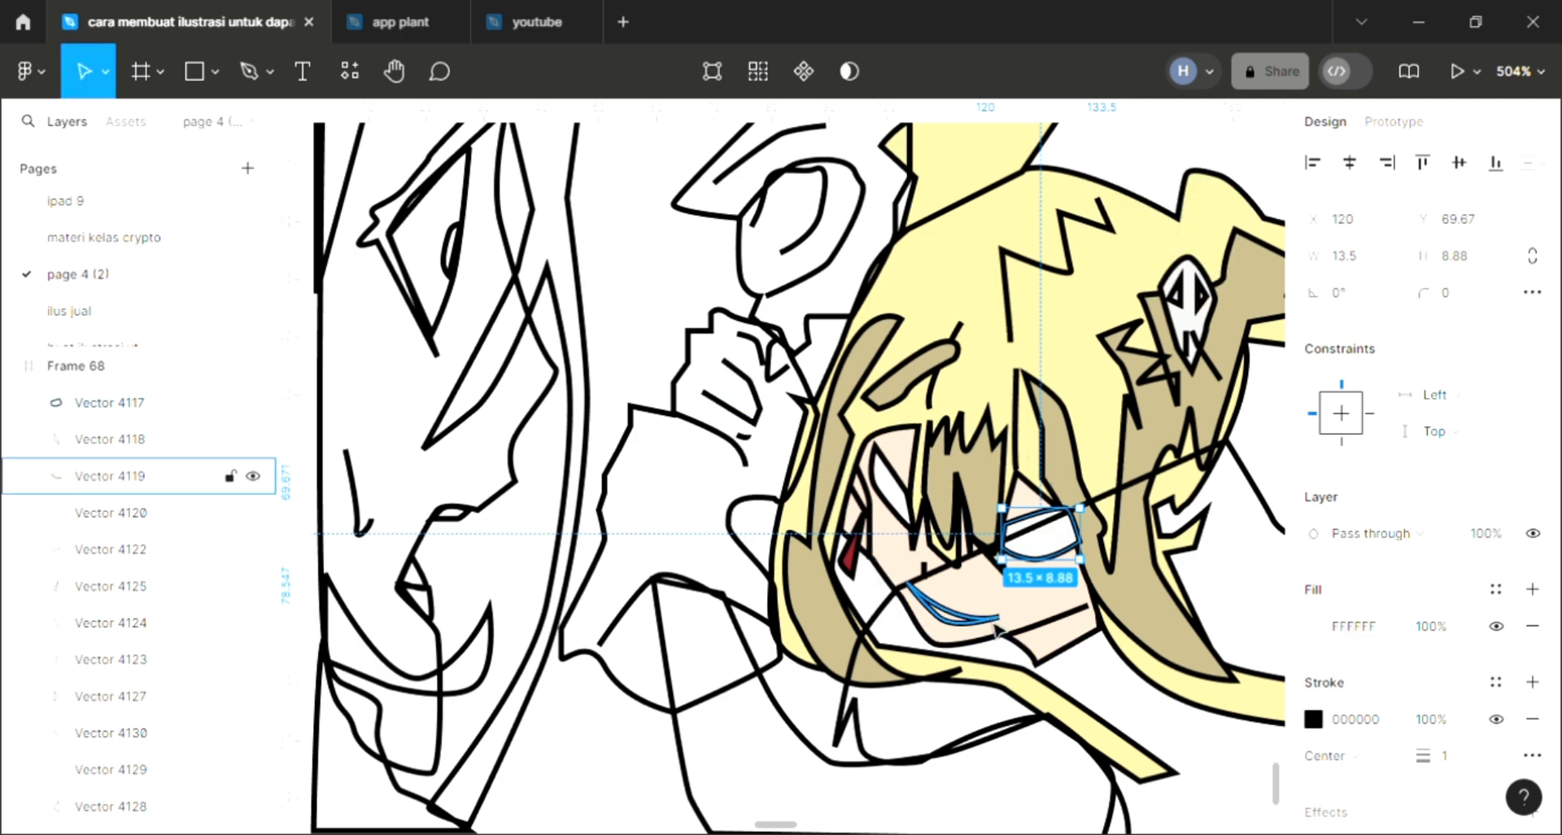
Step: Fill the smiling mouth shape with white FFFFFF sampled from the uncolored hand area
click(963, 620)
click(1531, 589)
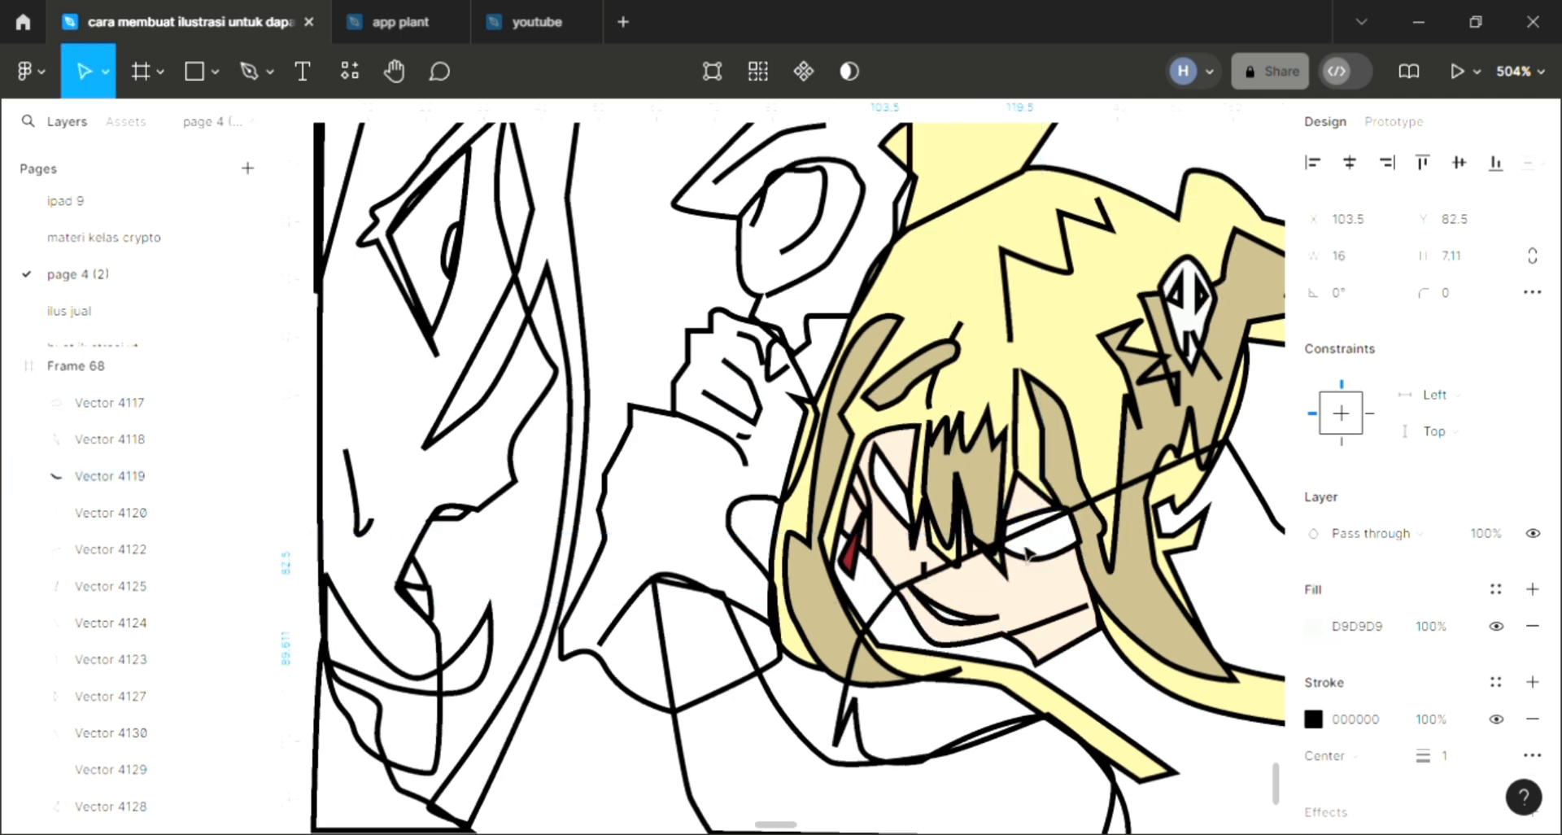
key(i)
click(765, 367)
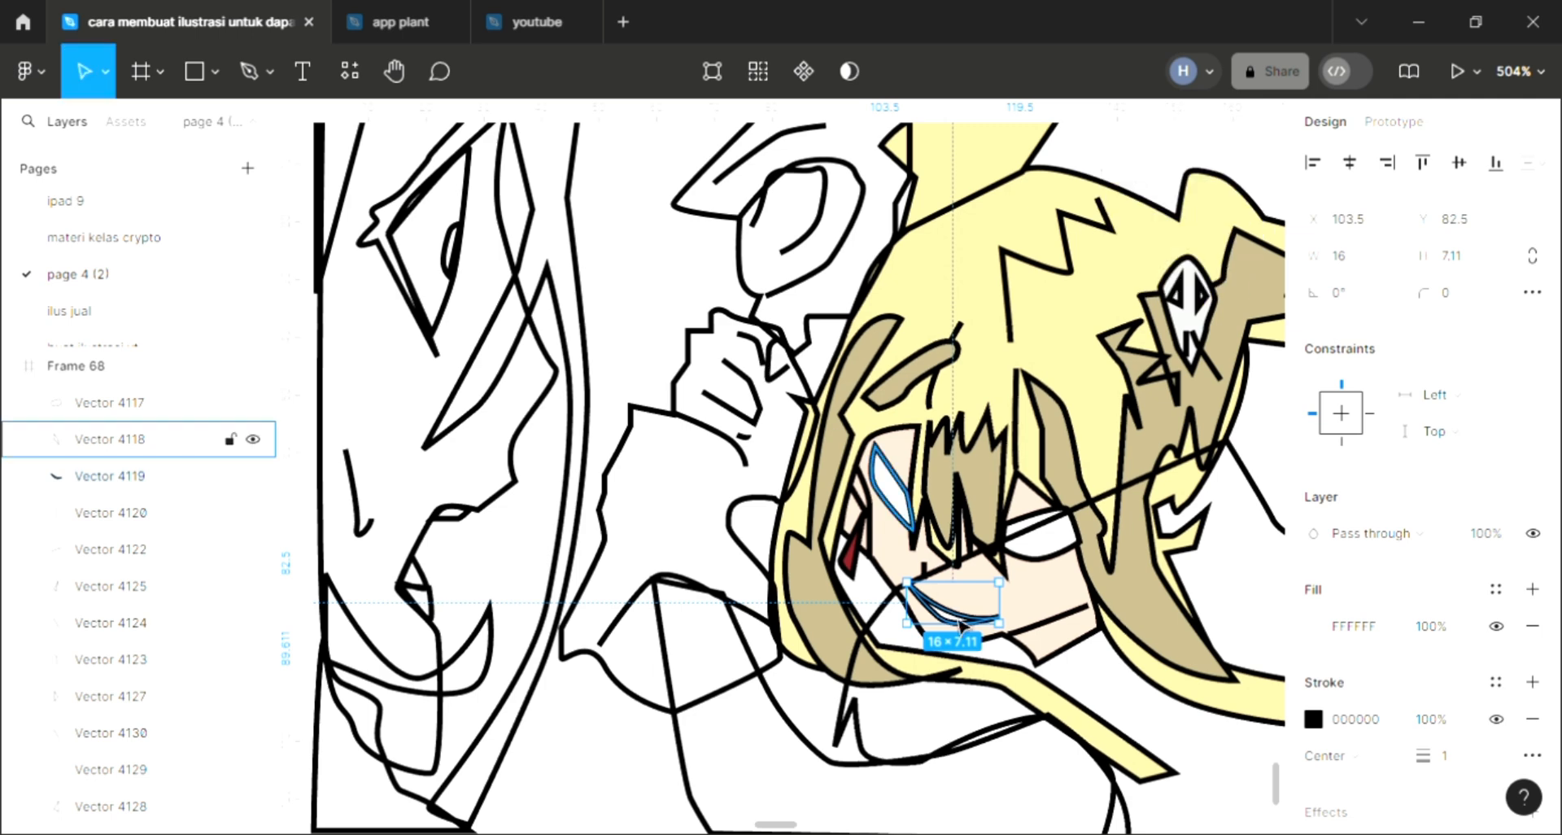
Step: Fill the large clothing shape, send it to the back behind the hair and face, and color it with the dark navy palette swatch
scroll(976, 488, right, 3)
click(1172, 480)
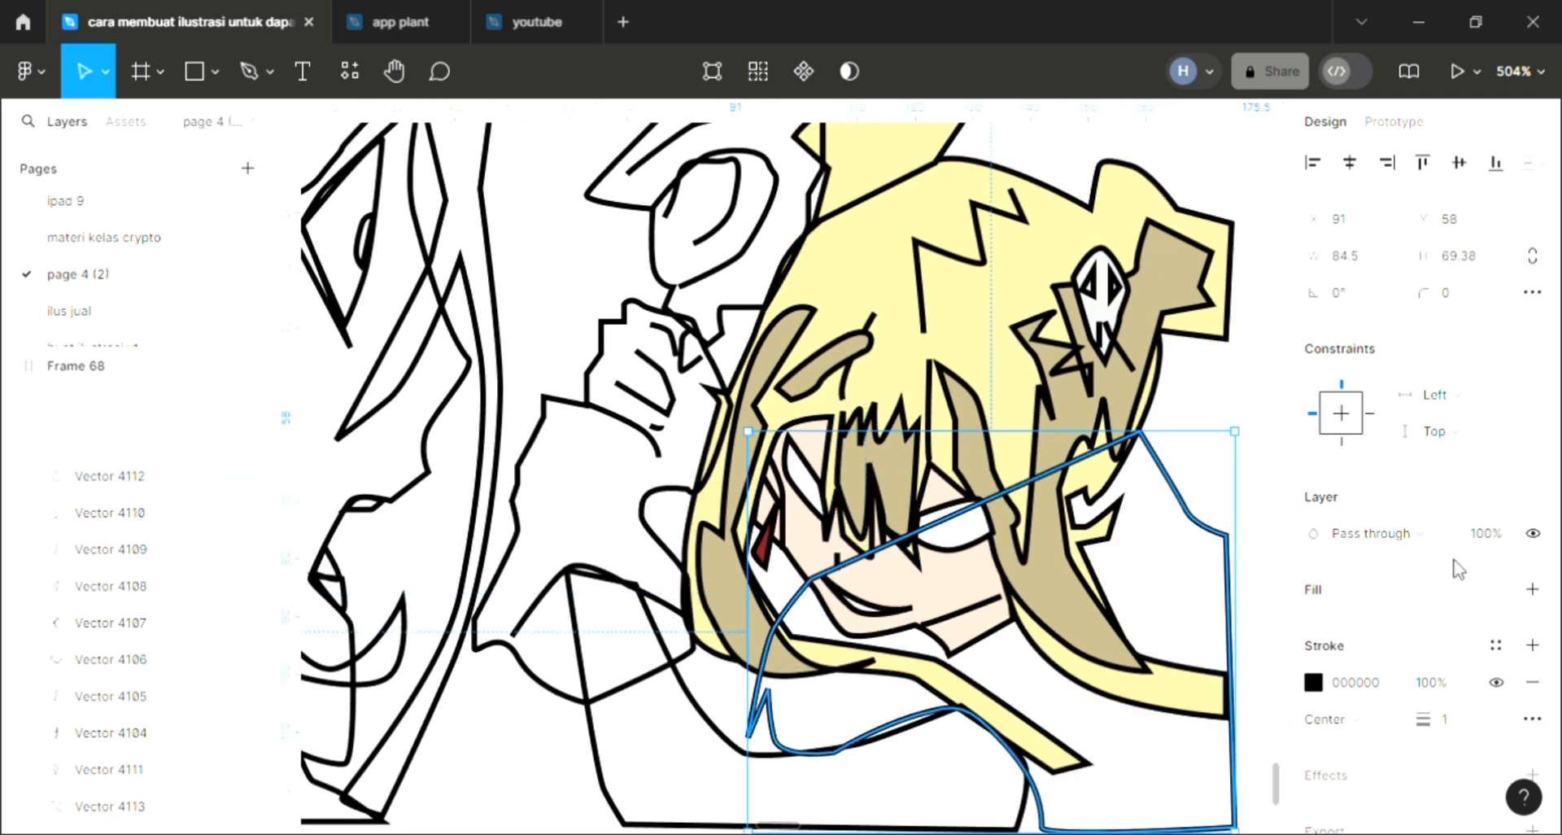
click(1331, 592)
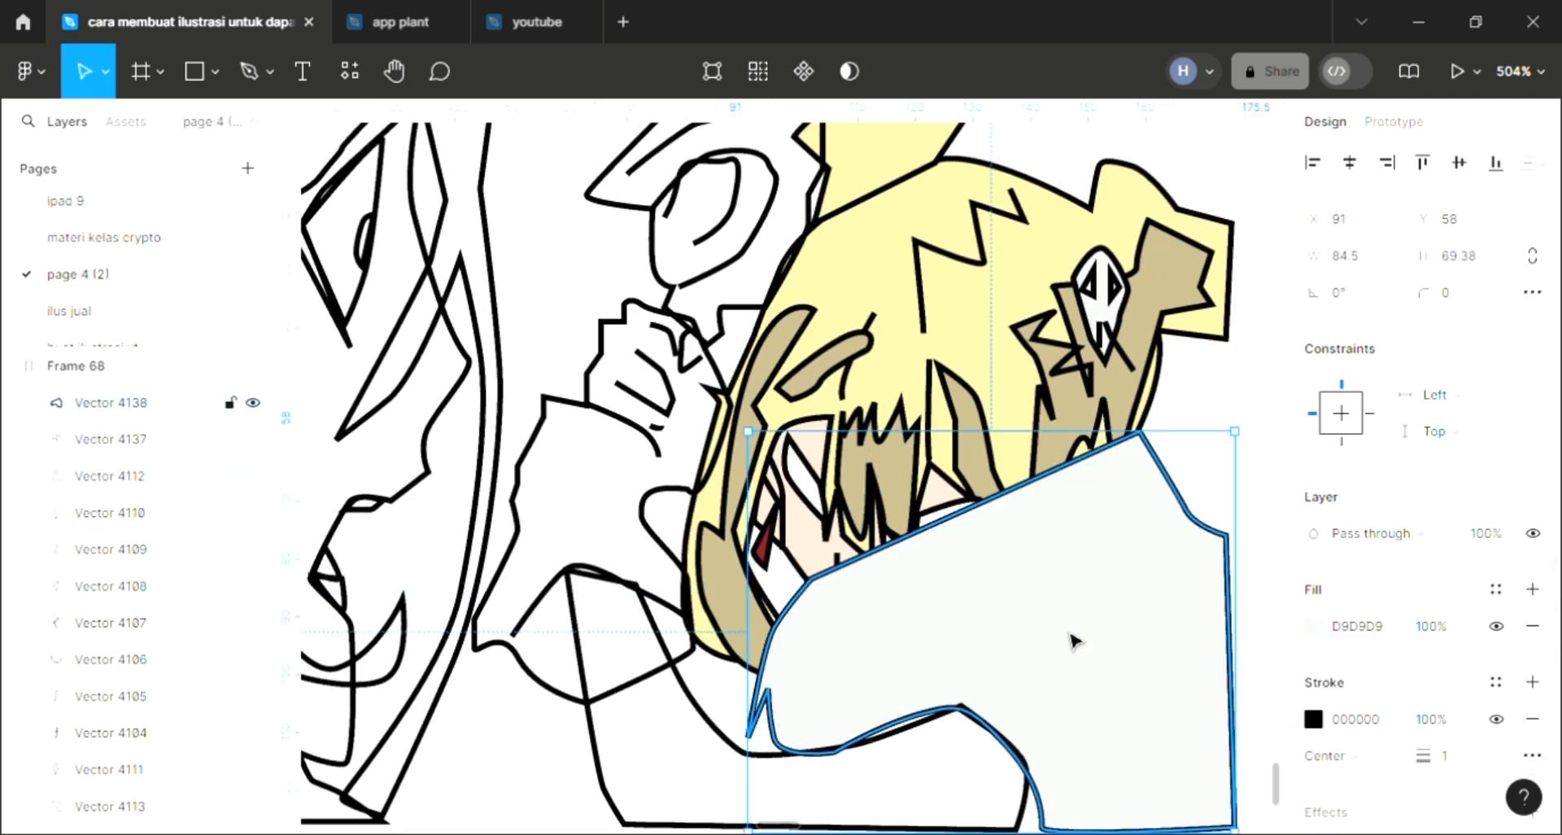
key(ctrl+shift+bracketleft)
scroll(1070, 640, down, 3)
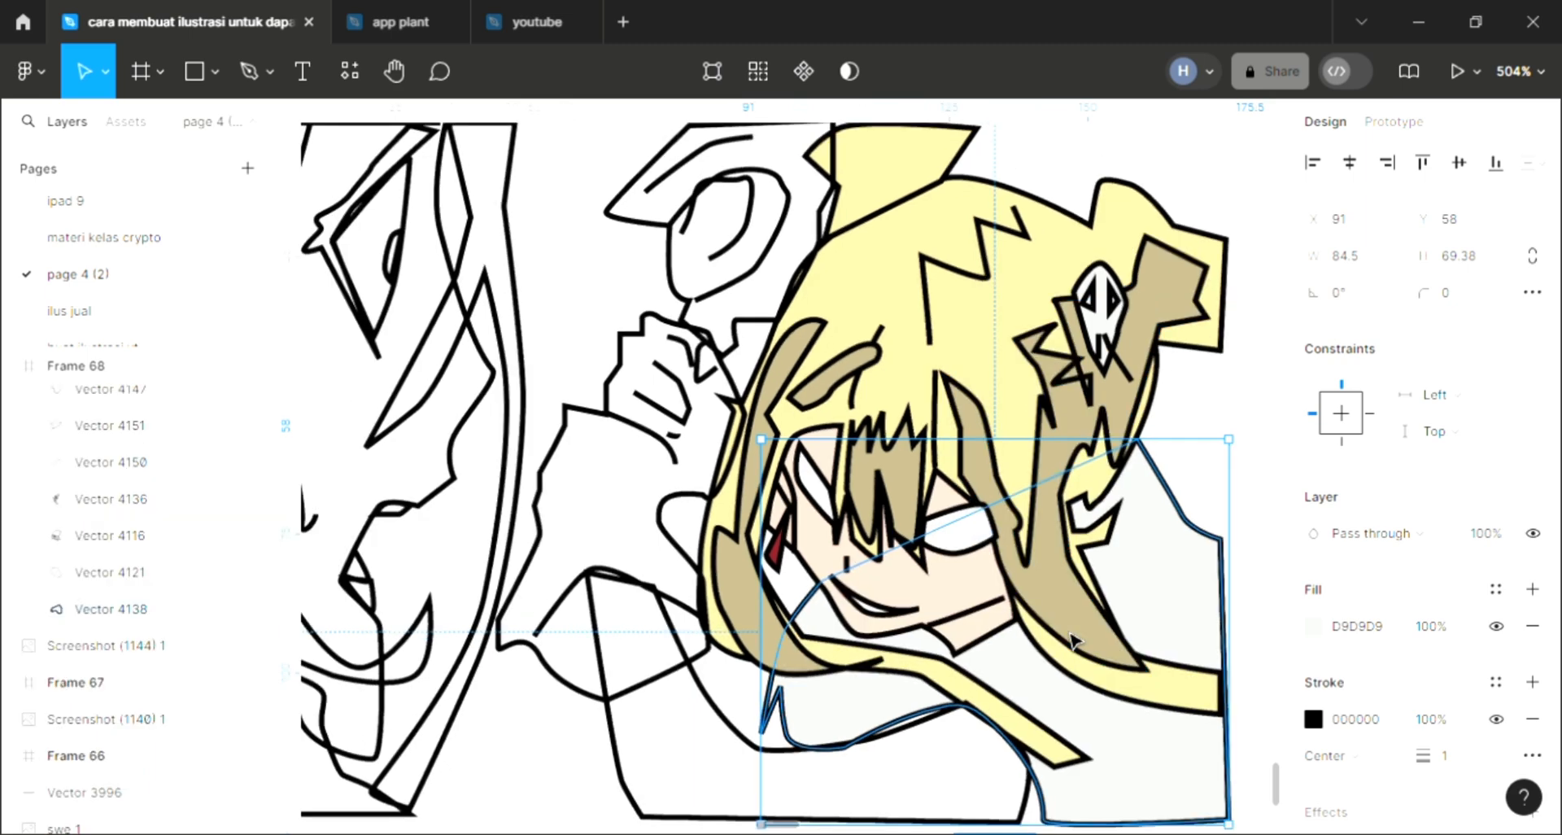
key(i)
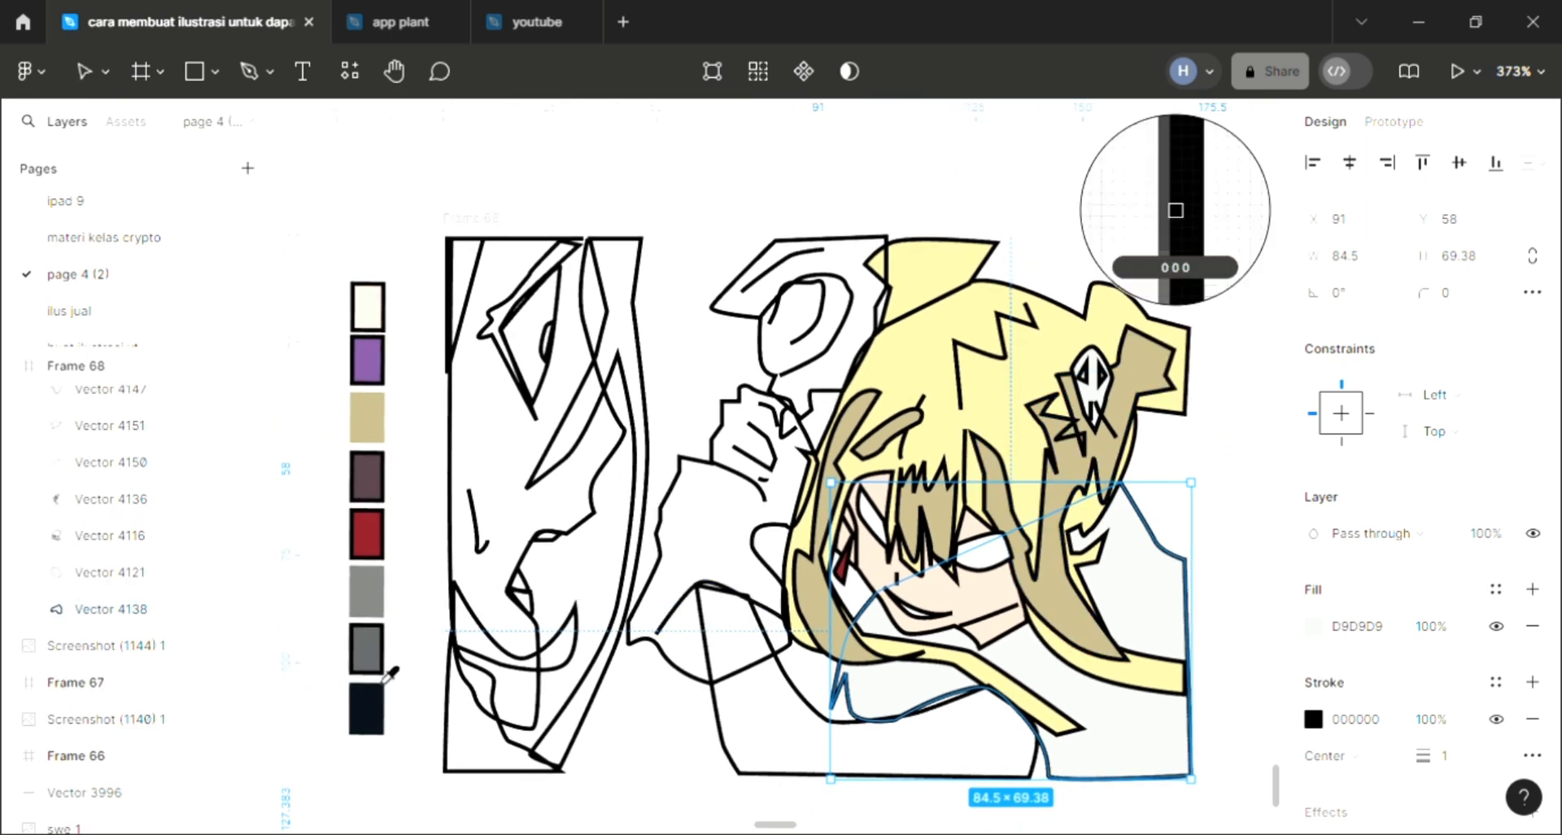
click(382, 724)
key(Escape)
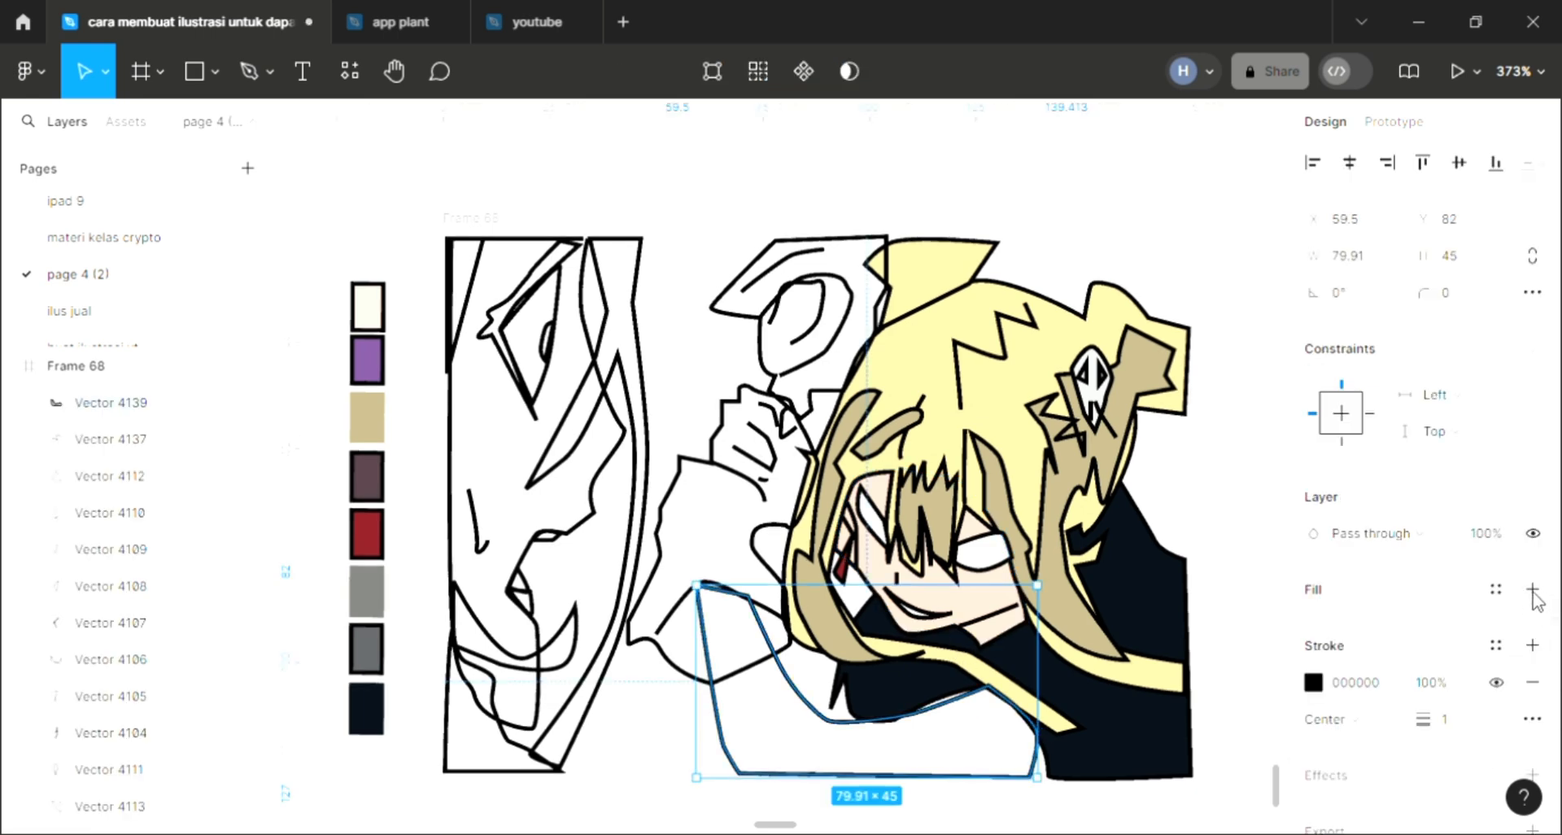
Step: Fill the bent arm shape below the clothing with skin tone F1D0BF sampled from the face
click(1532, 588)
click(1532, 588)
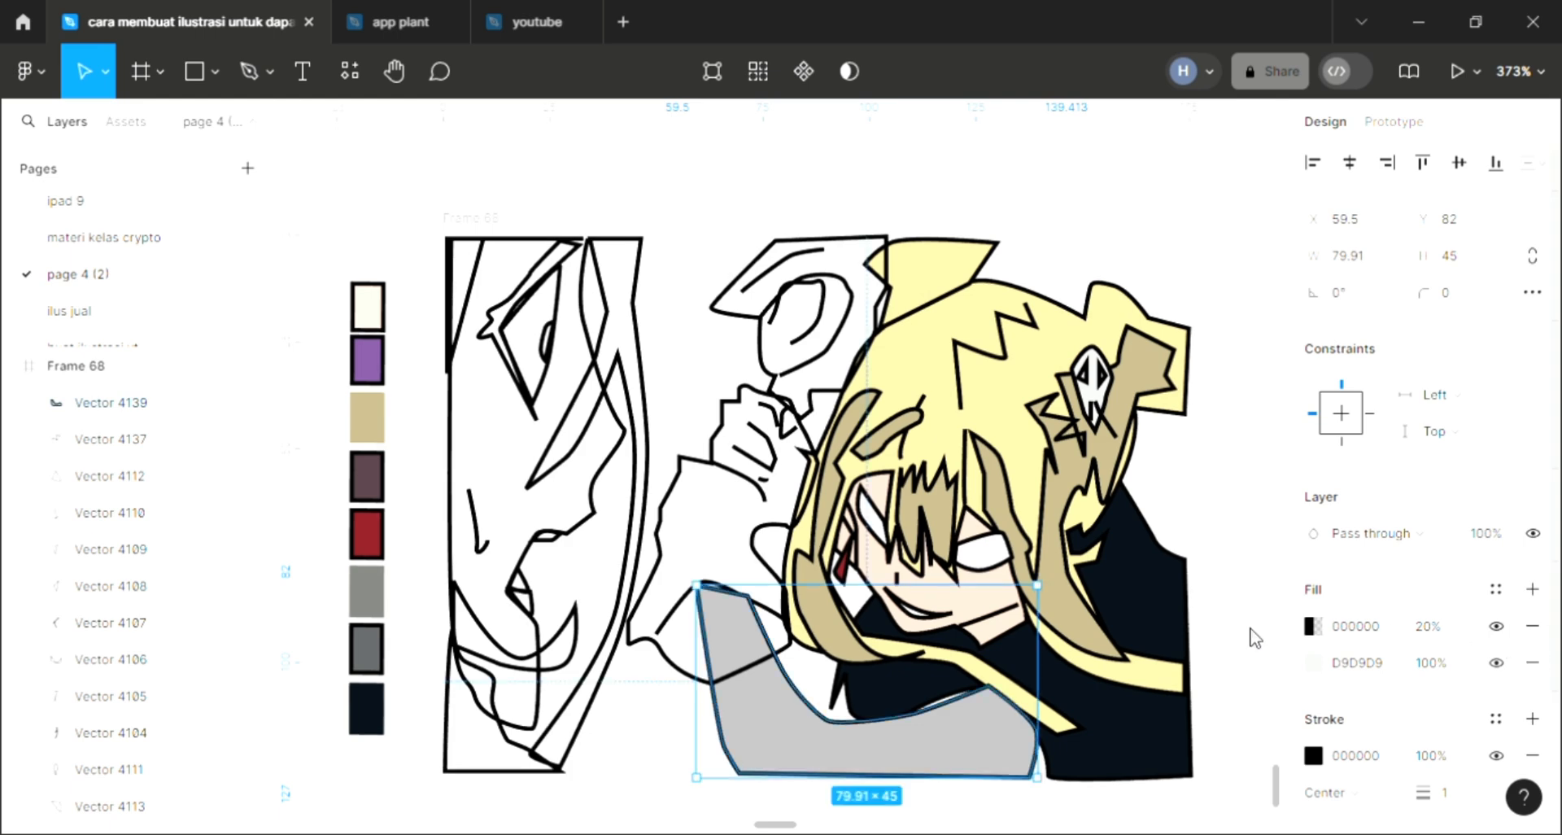
key(ctrl+z)
key(i)
click(981, 608)
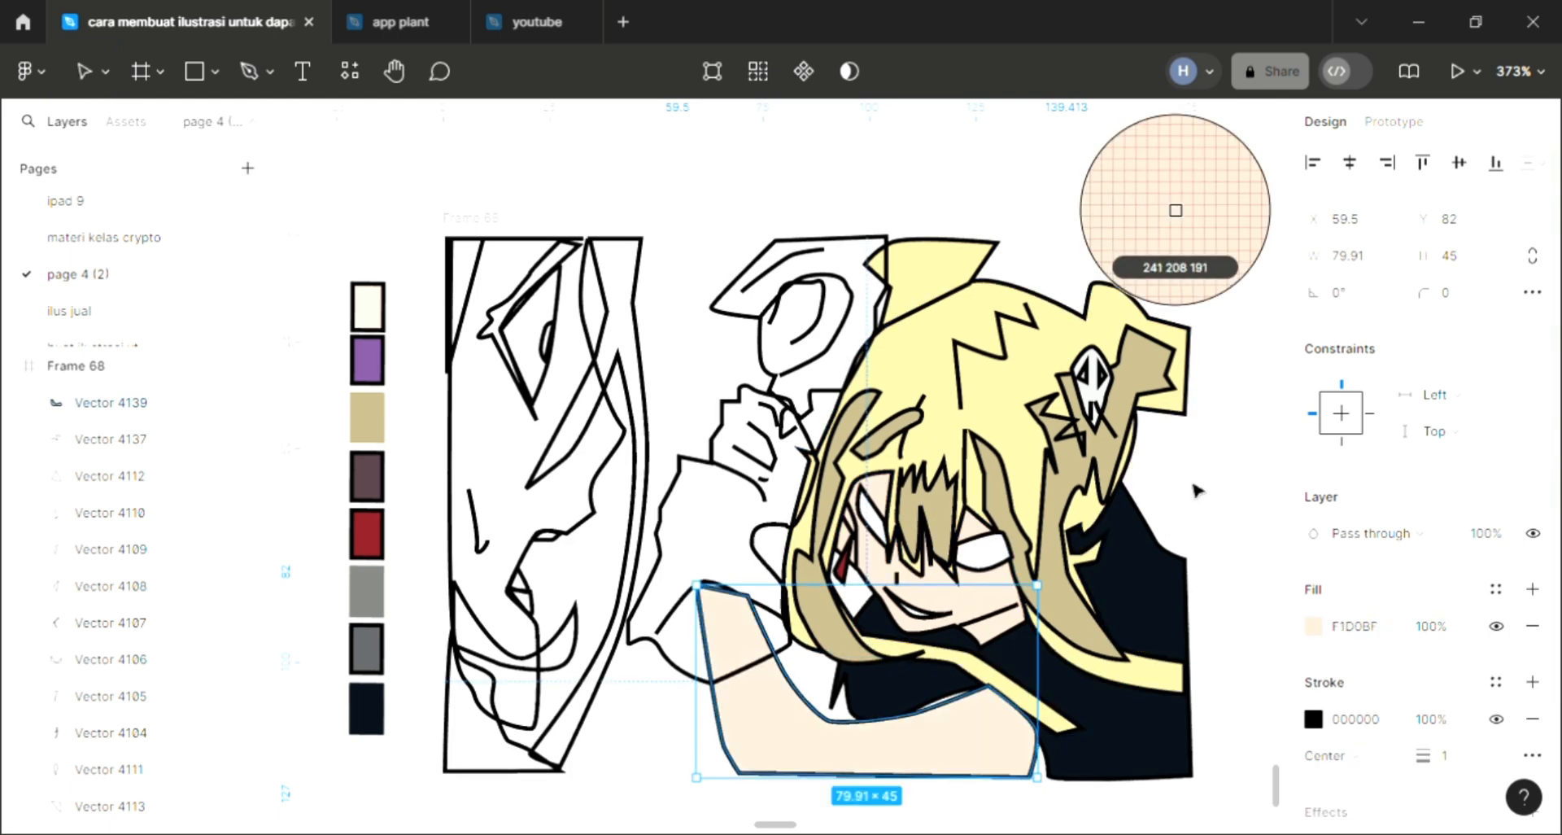
click(1194, 491)
Step: Reshape the arm outline to 82.25 × 44 by adjusting its upper curve and lower corner, and send it behind the clothing
scroll(1174, 508, up, 1)
scroll(922, 745, up, 1)
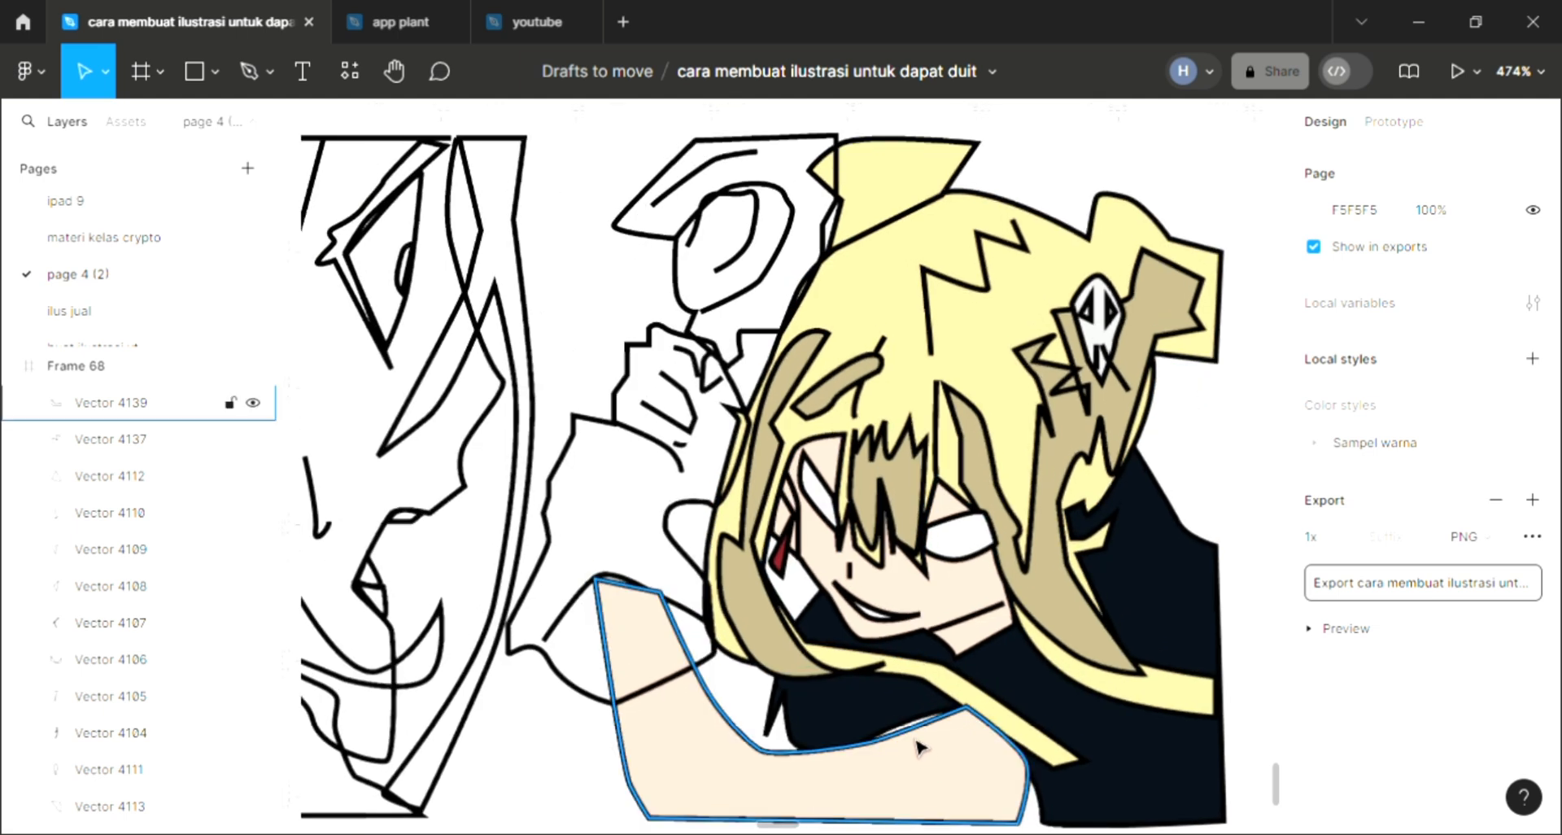
double_click(918, 741)
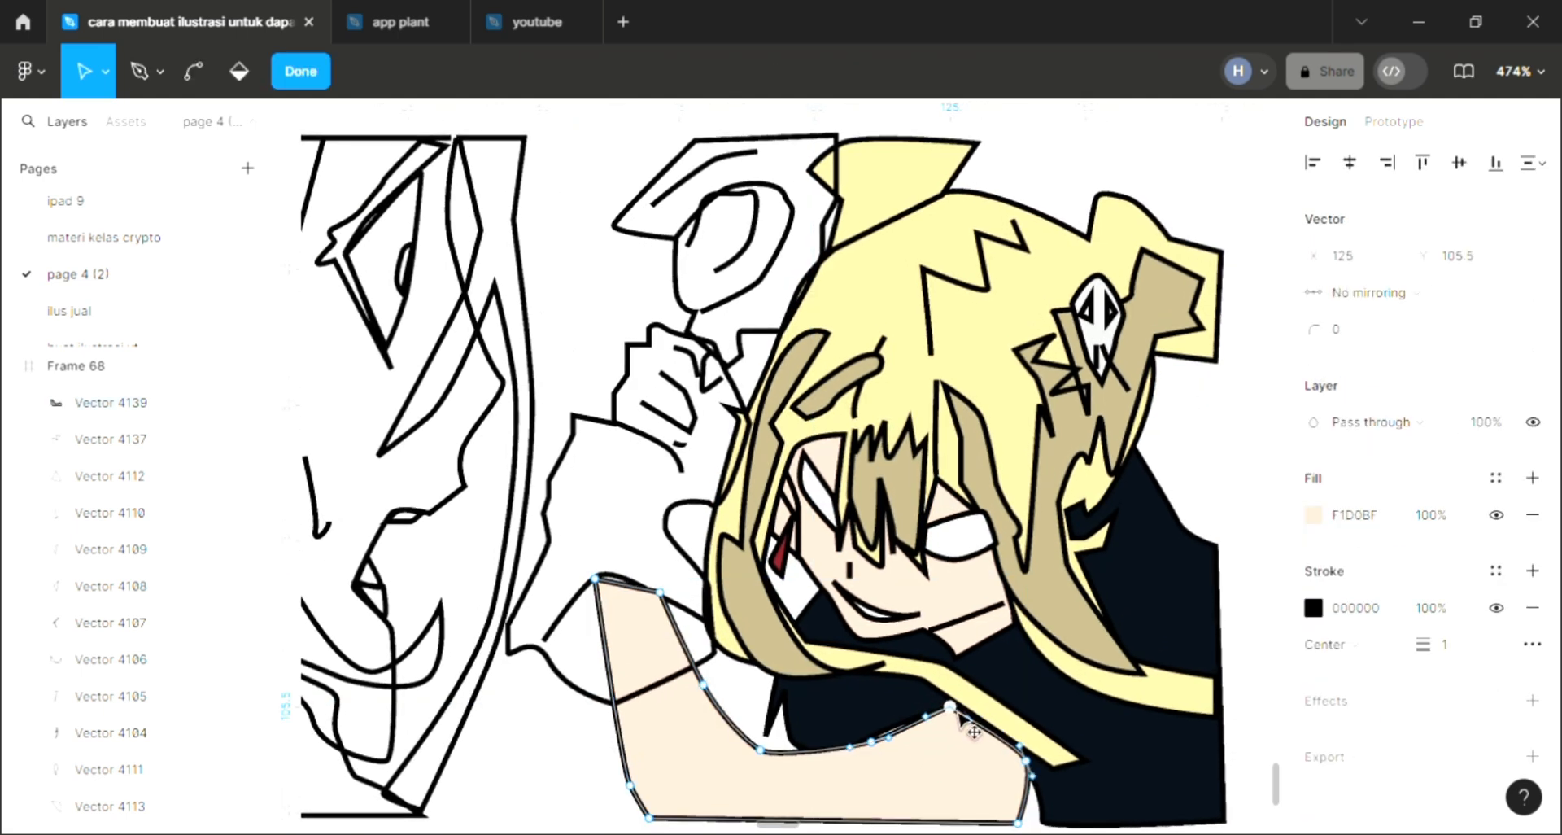
click(951, 707)
drag(891, 738, 885, 726)
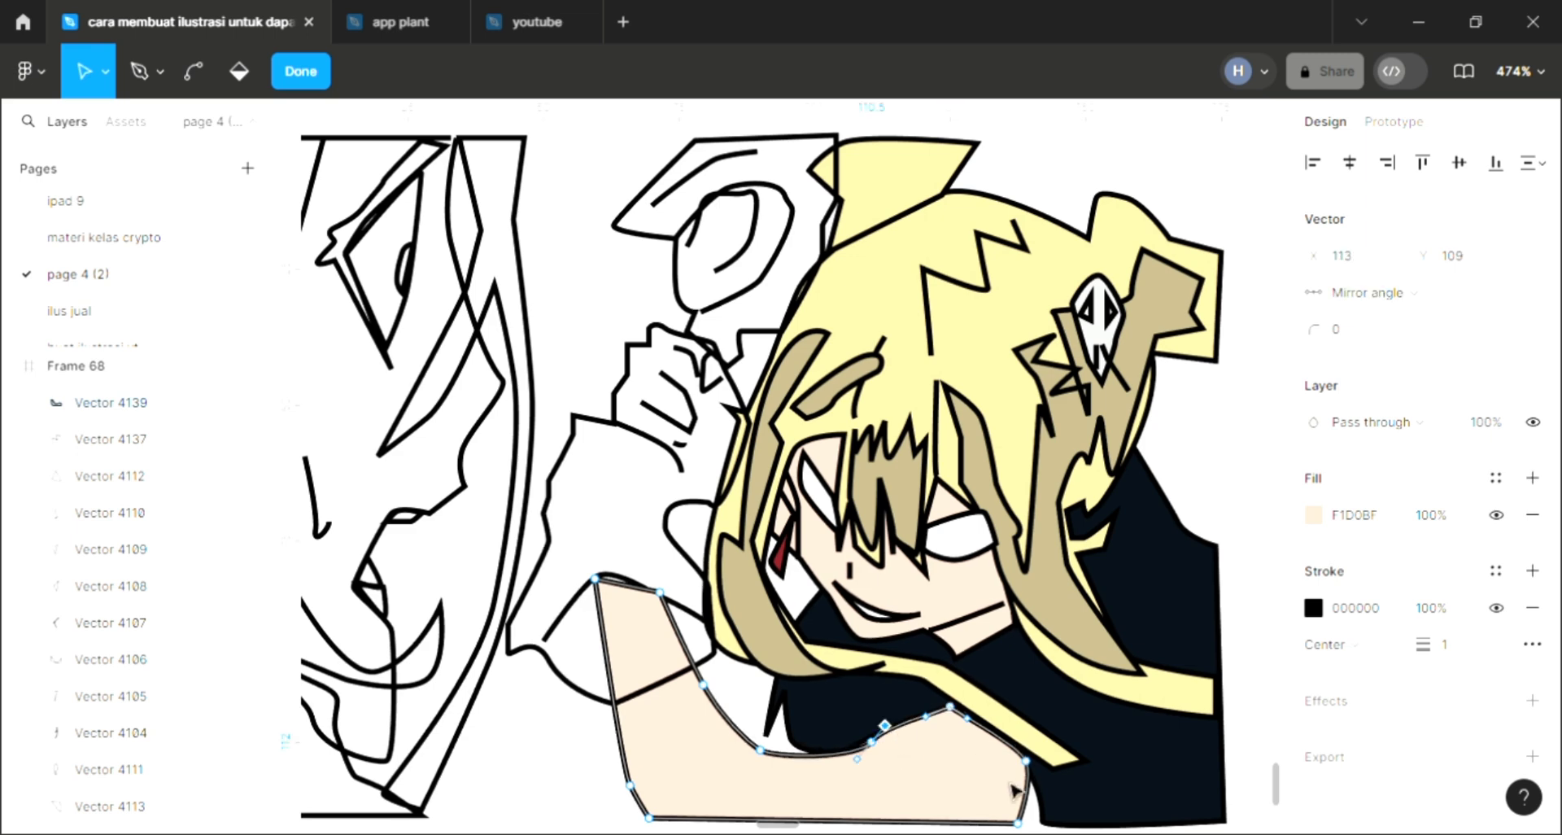
drag(1026, 830, 1046, 586)
key(Escape)
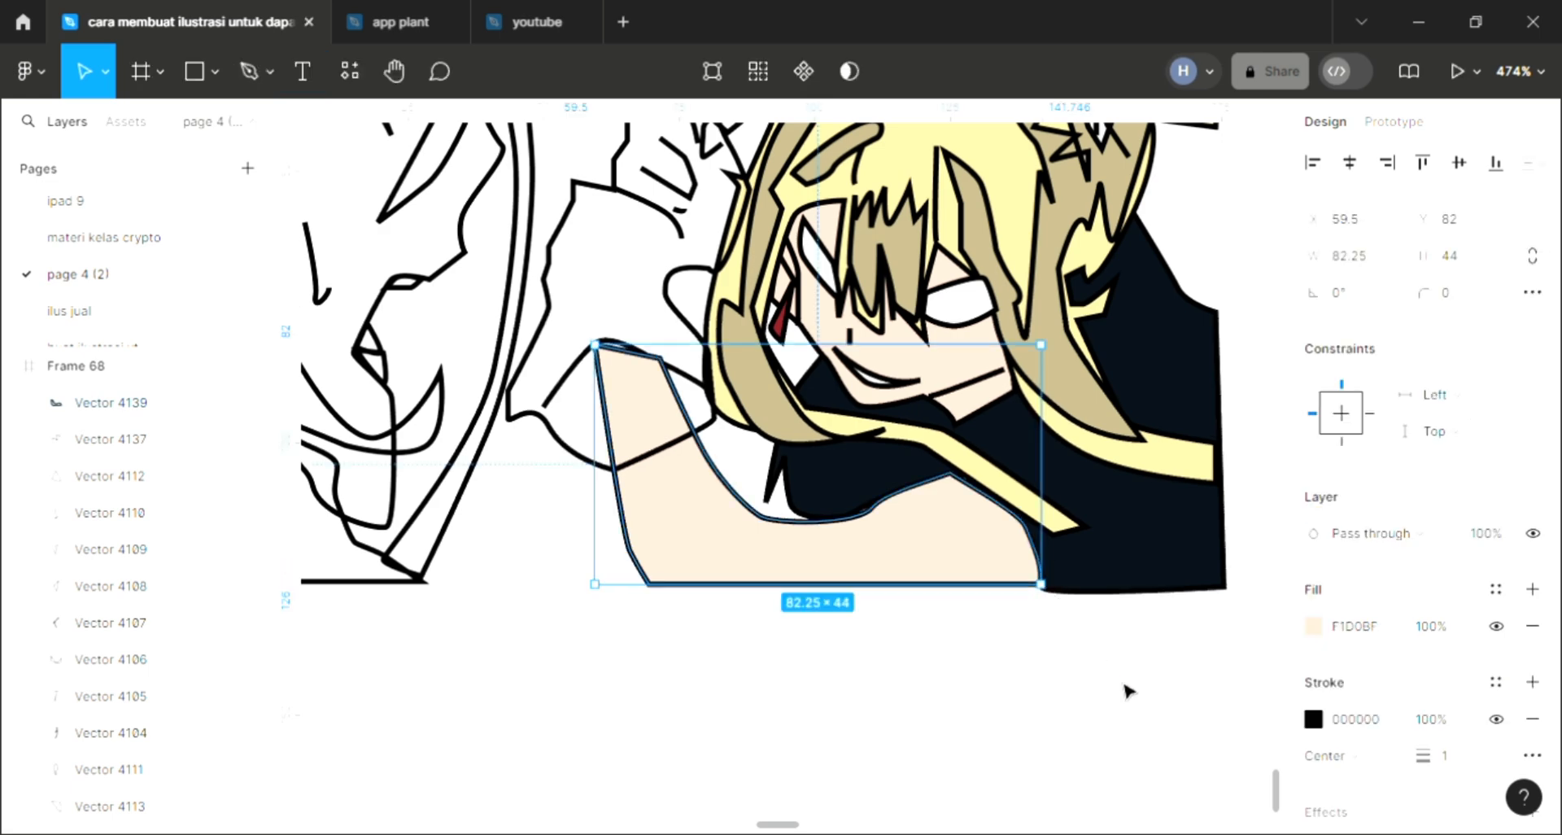
click(1006, 671)
scroll(882, 641, up, 3)
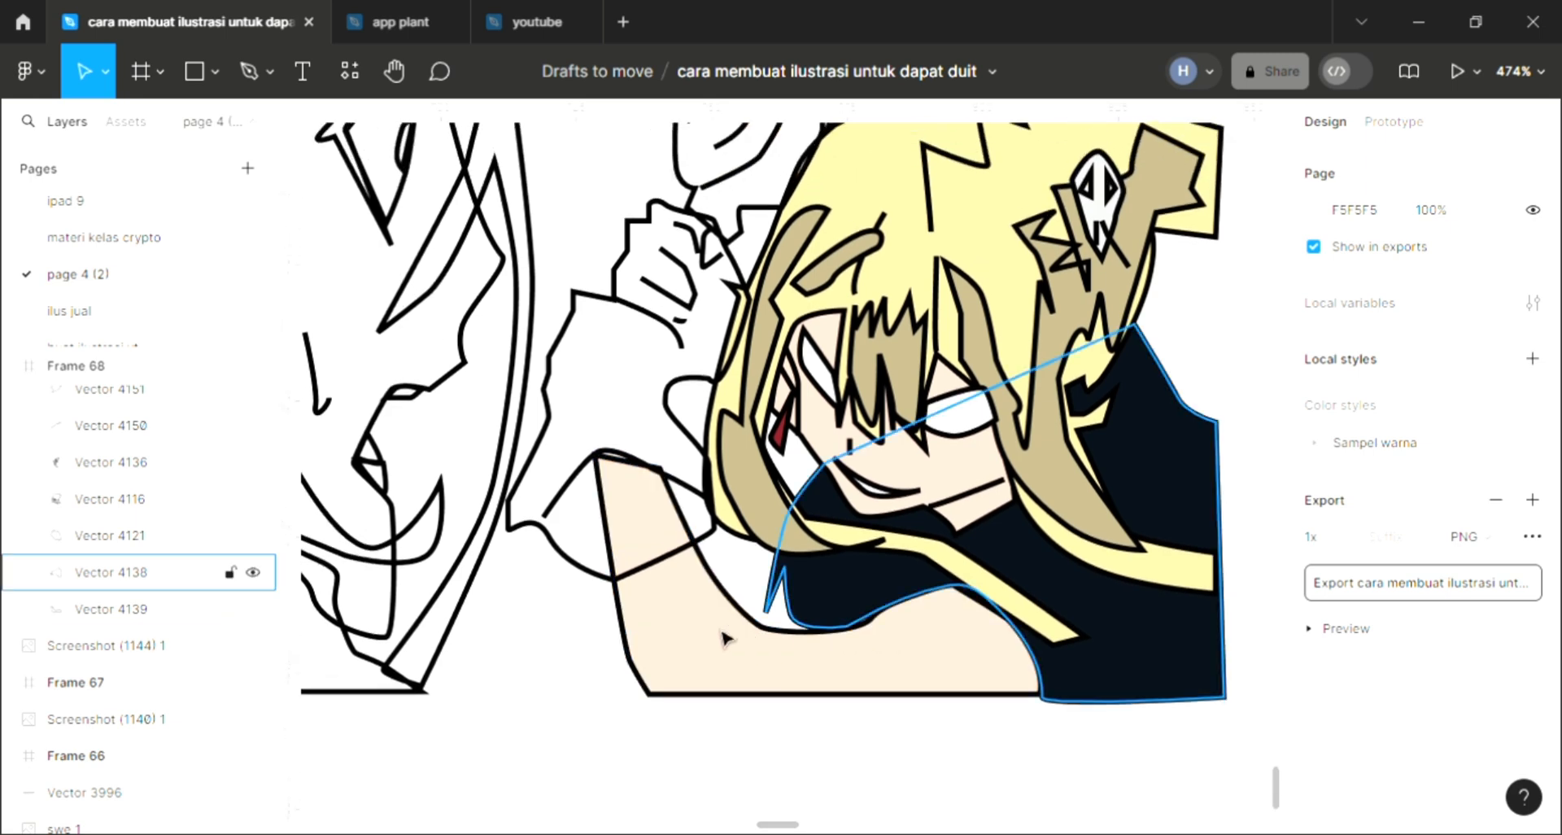
Step: Draw a 2 × 2 ellipse inside the right eye on page 4 (2) and fill it with yellow EBD999 sampled from the hair
scroll(726, 639, up, 2)
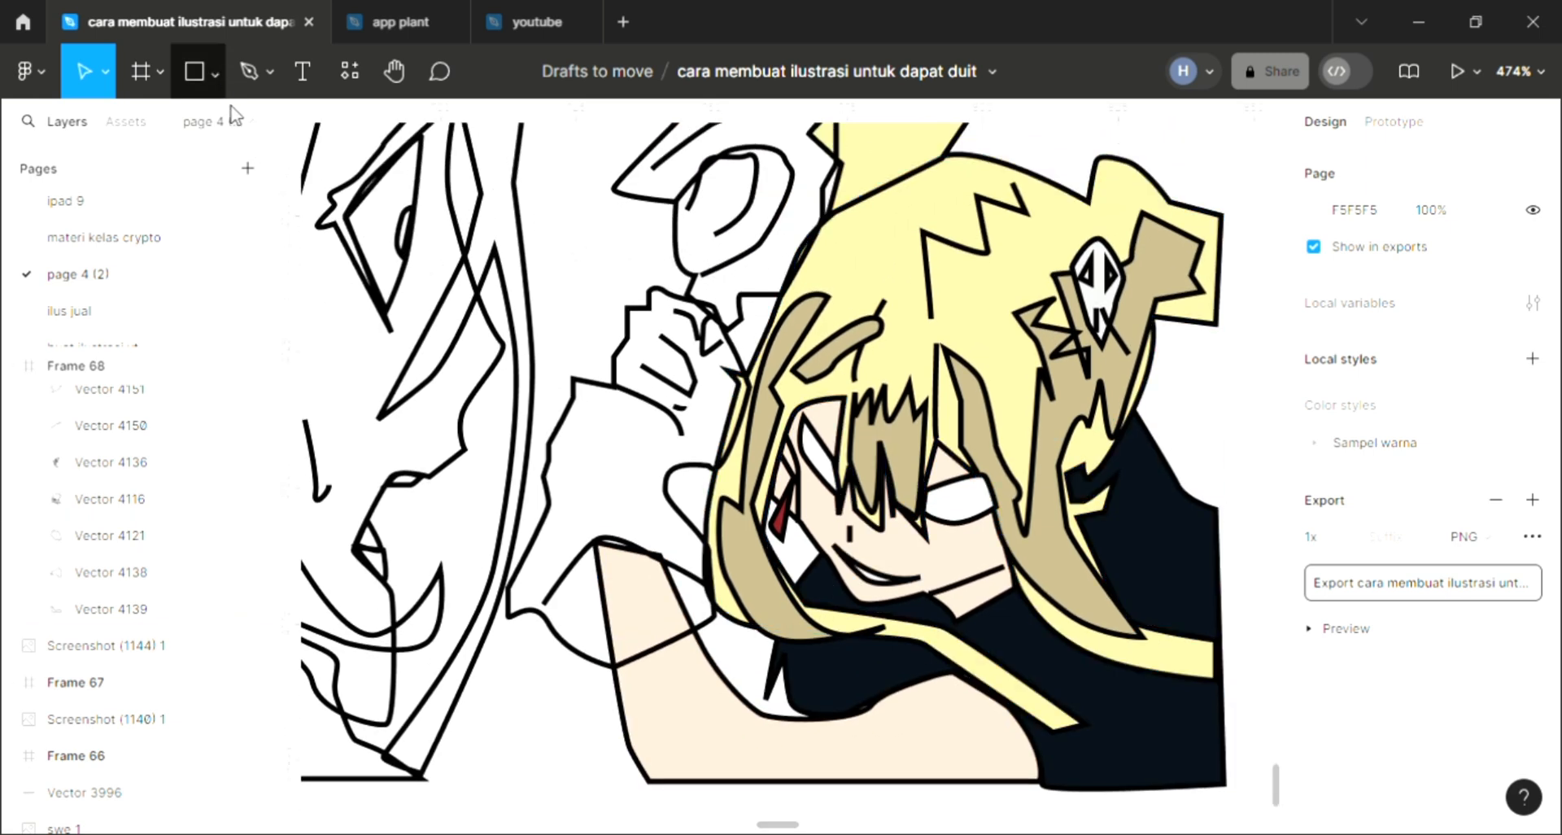
click(217, 71)
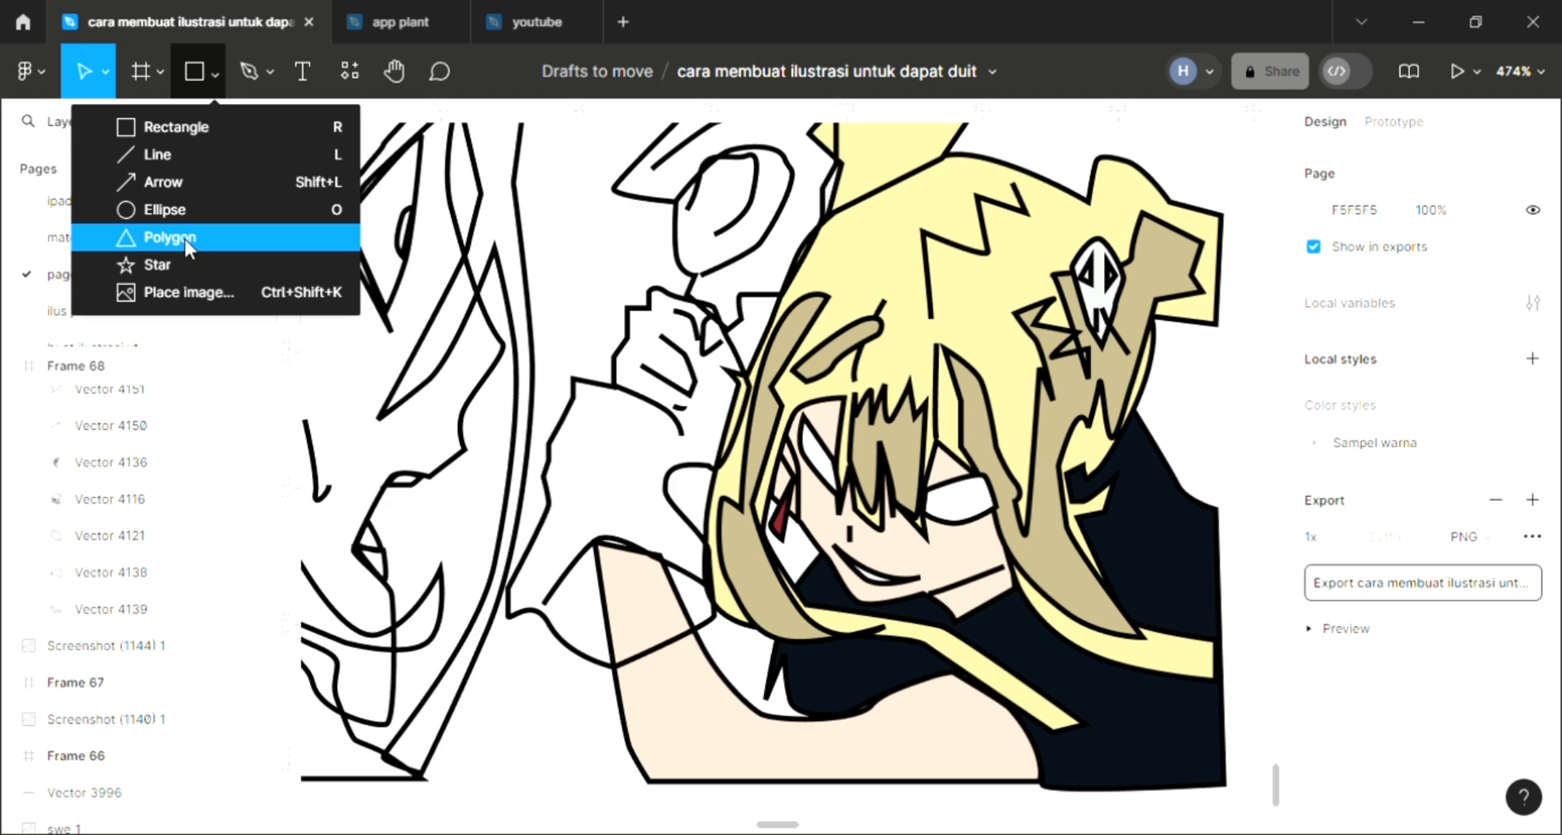
double_click(187, 192)
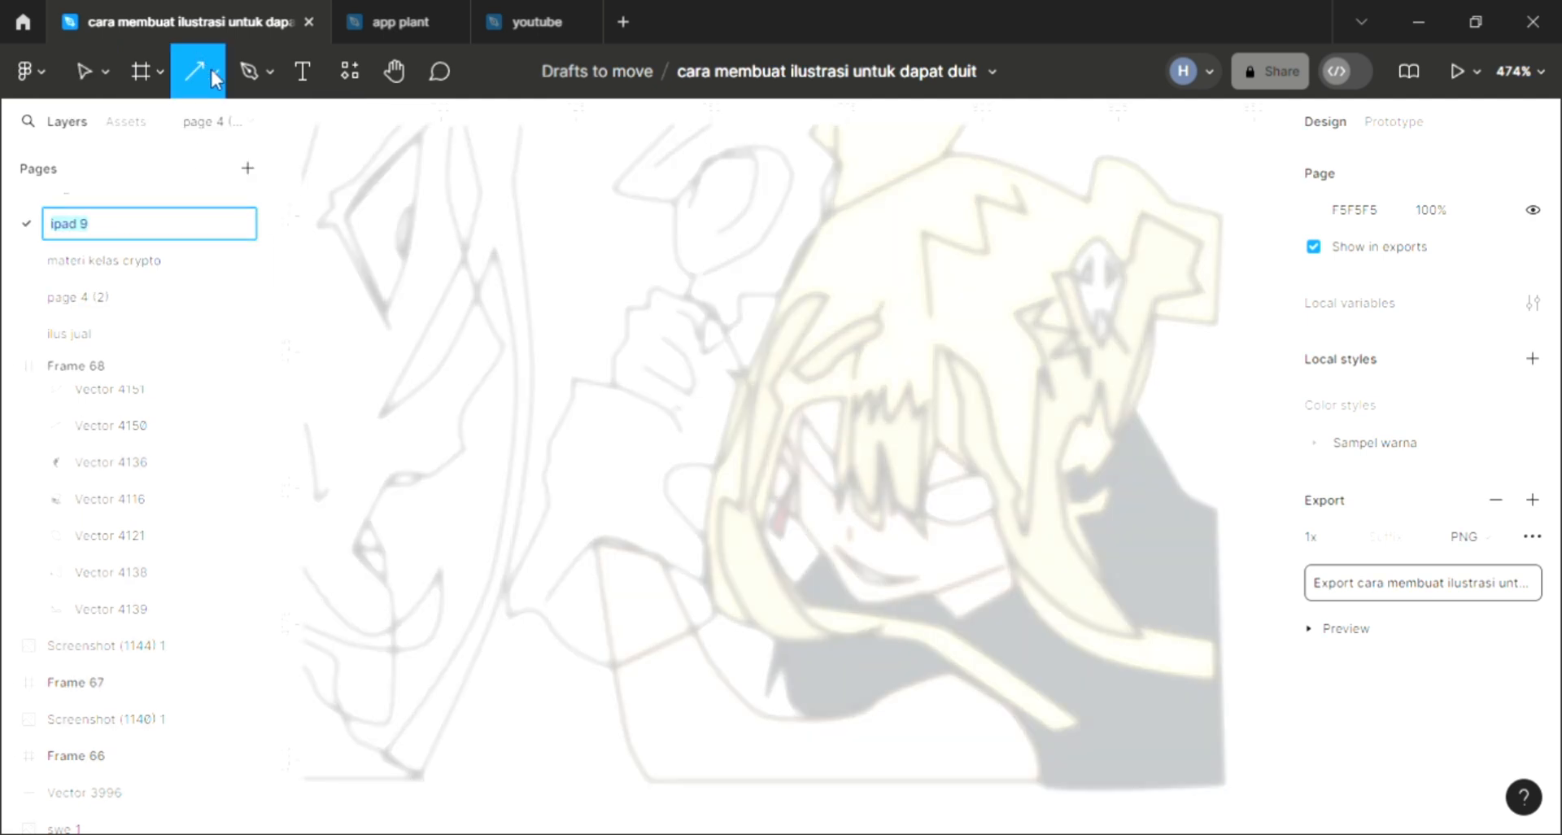
click(213, 71)
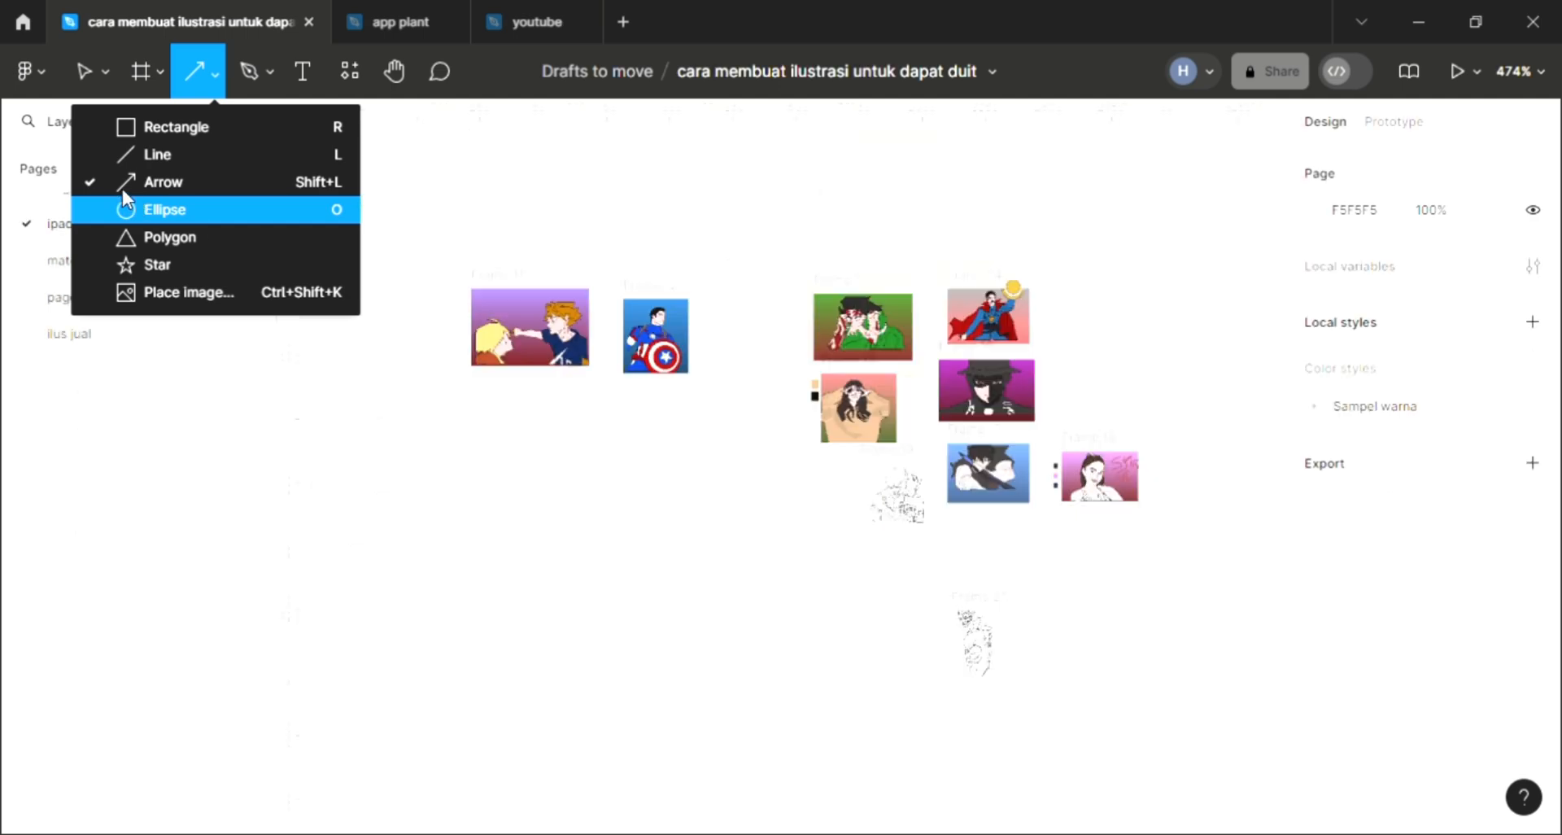
click(127, 213)
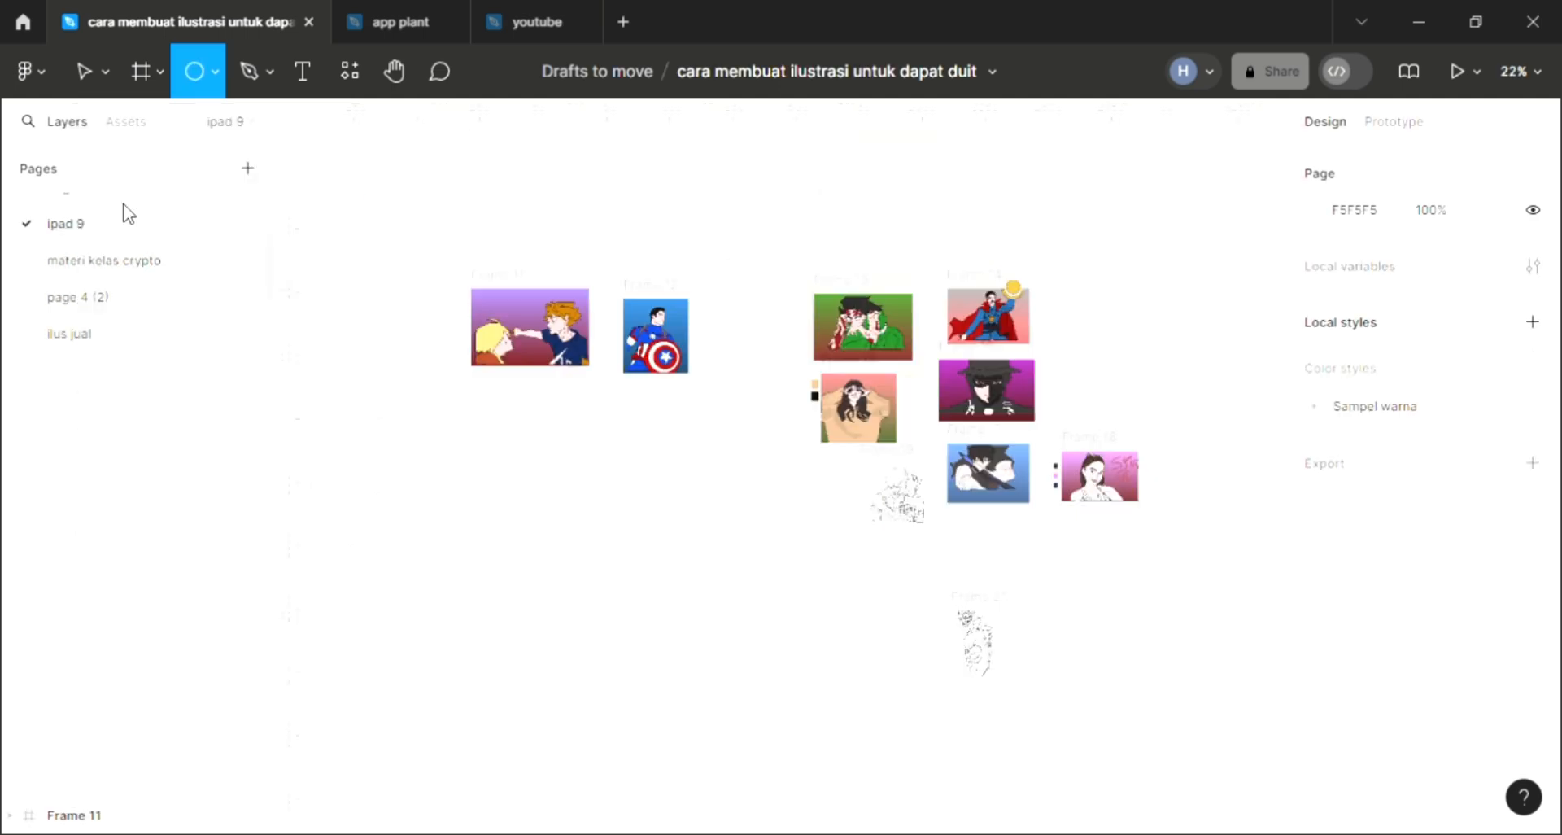
click(121, 299)
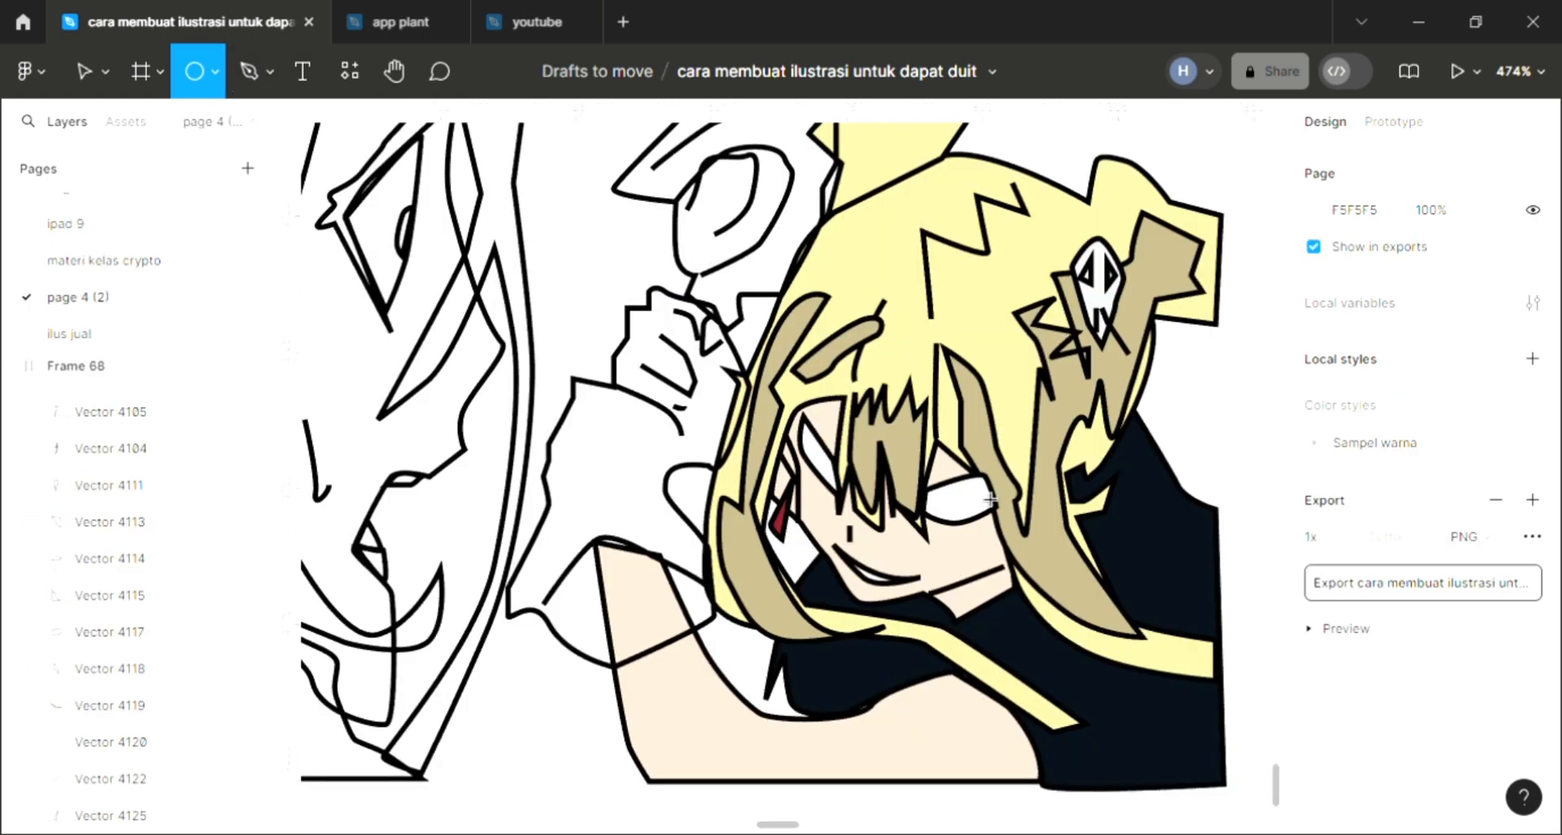
scroll(991, 498, up, 5)
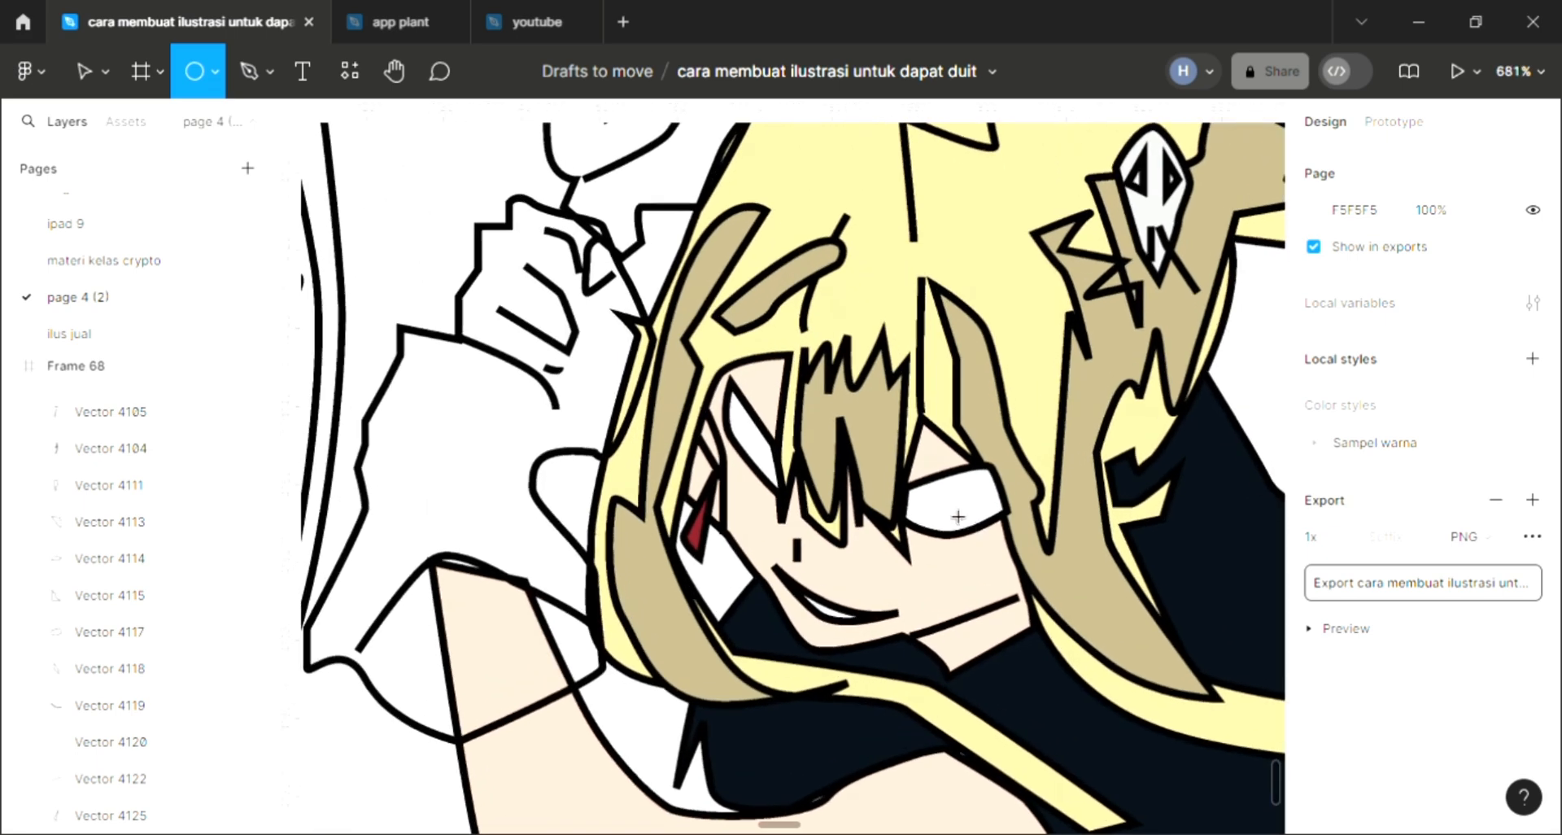
drag(937, 488, 961, 510)
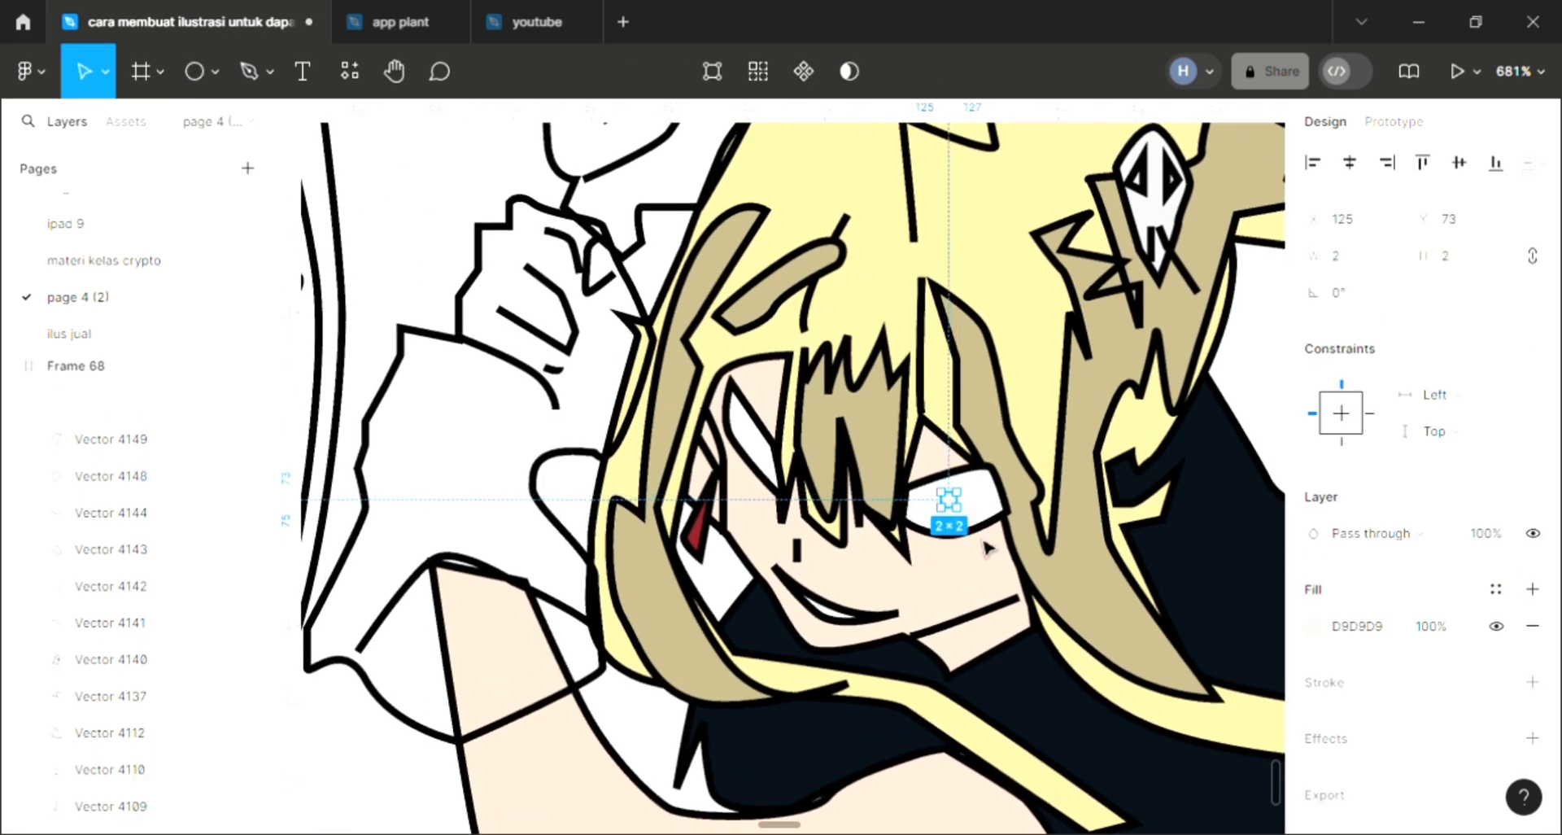
key(i)
click(1022, 365)
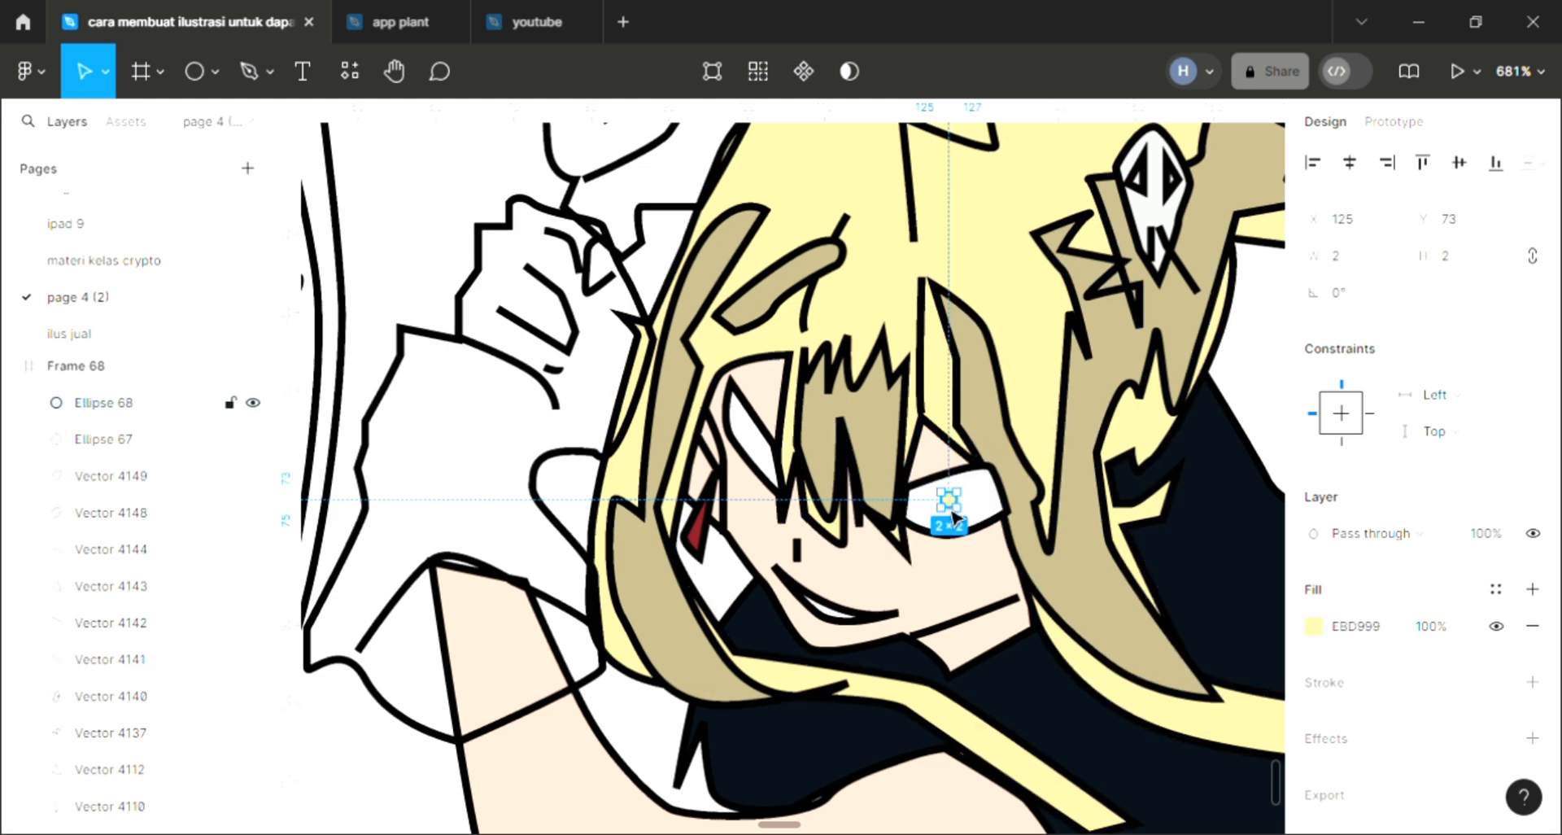
Step: Duplicate the 2 × 2 yellow pupil ellipse into the character's other eye, at X 100, Y 66
drag(957, 504, 759, 457)
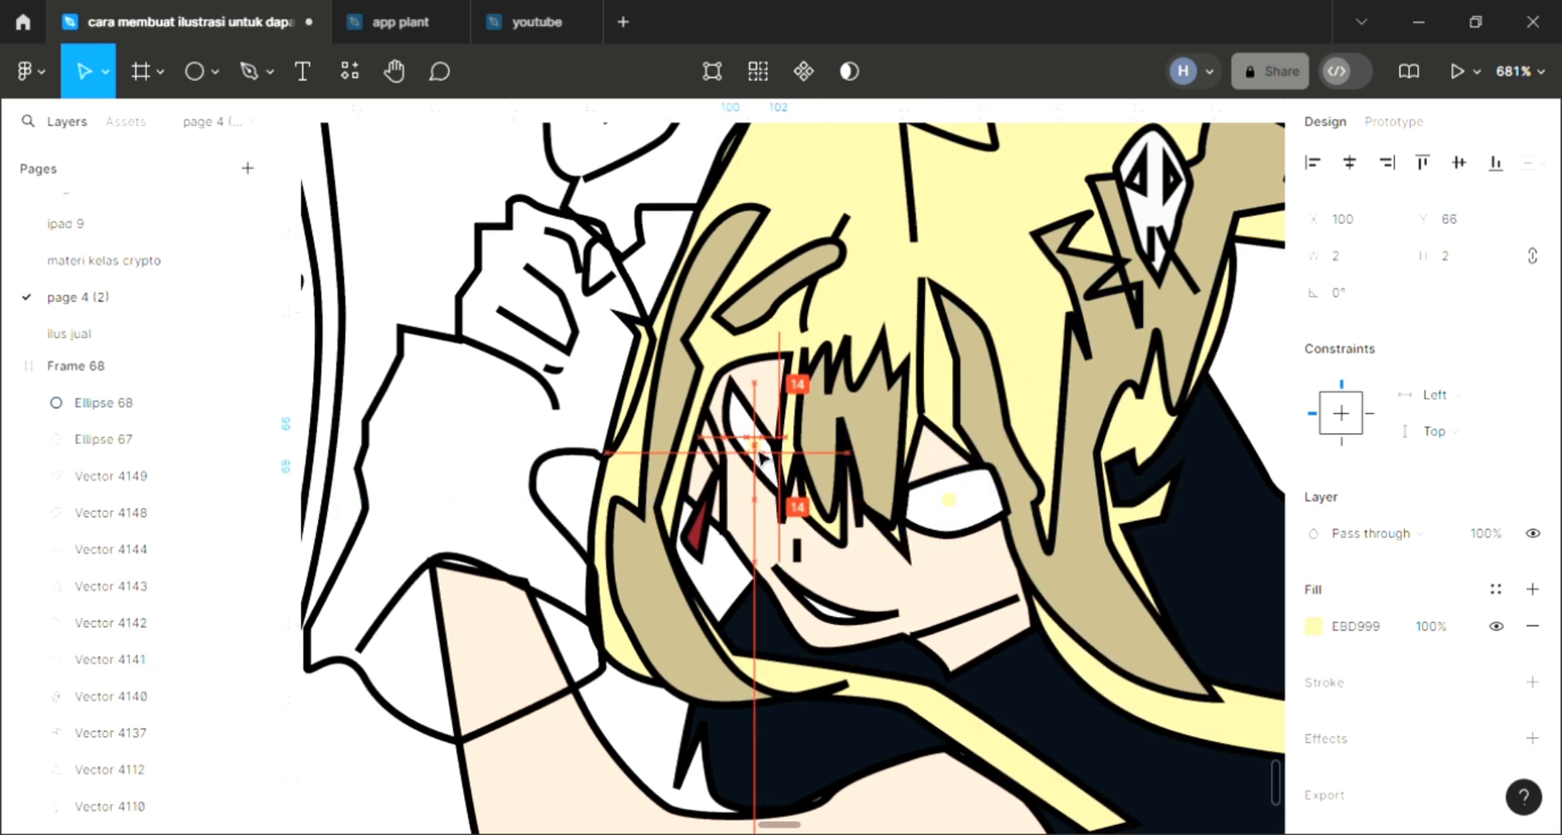
click(943, 610)
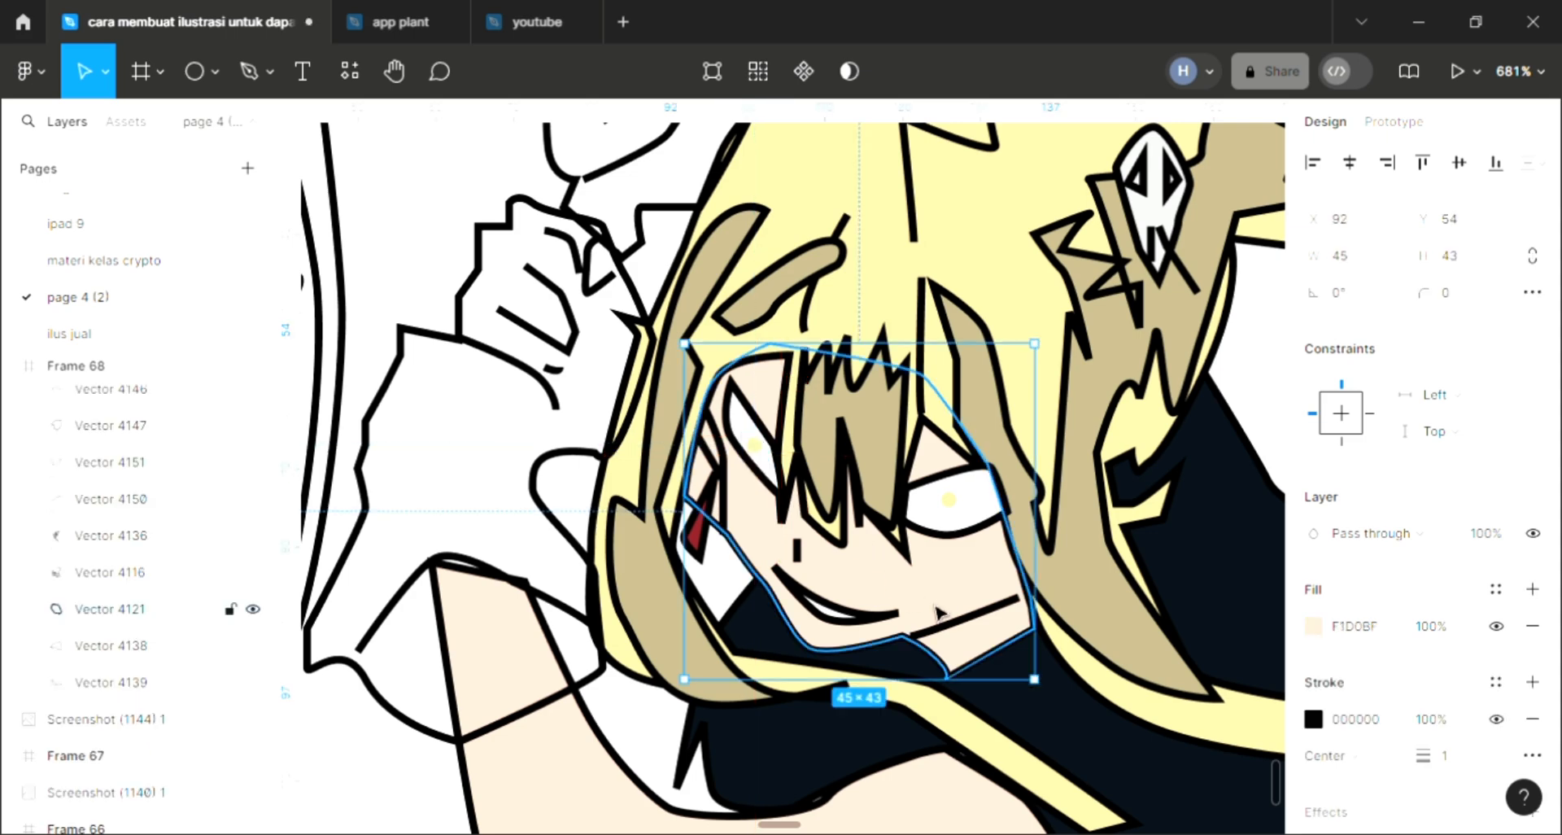
scroll(943, 611, down, 5)
scroll(939, 612, down, 1)
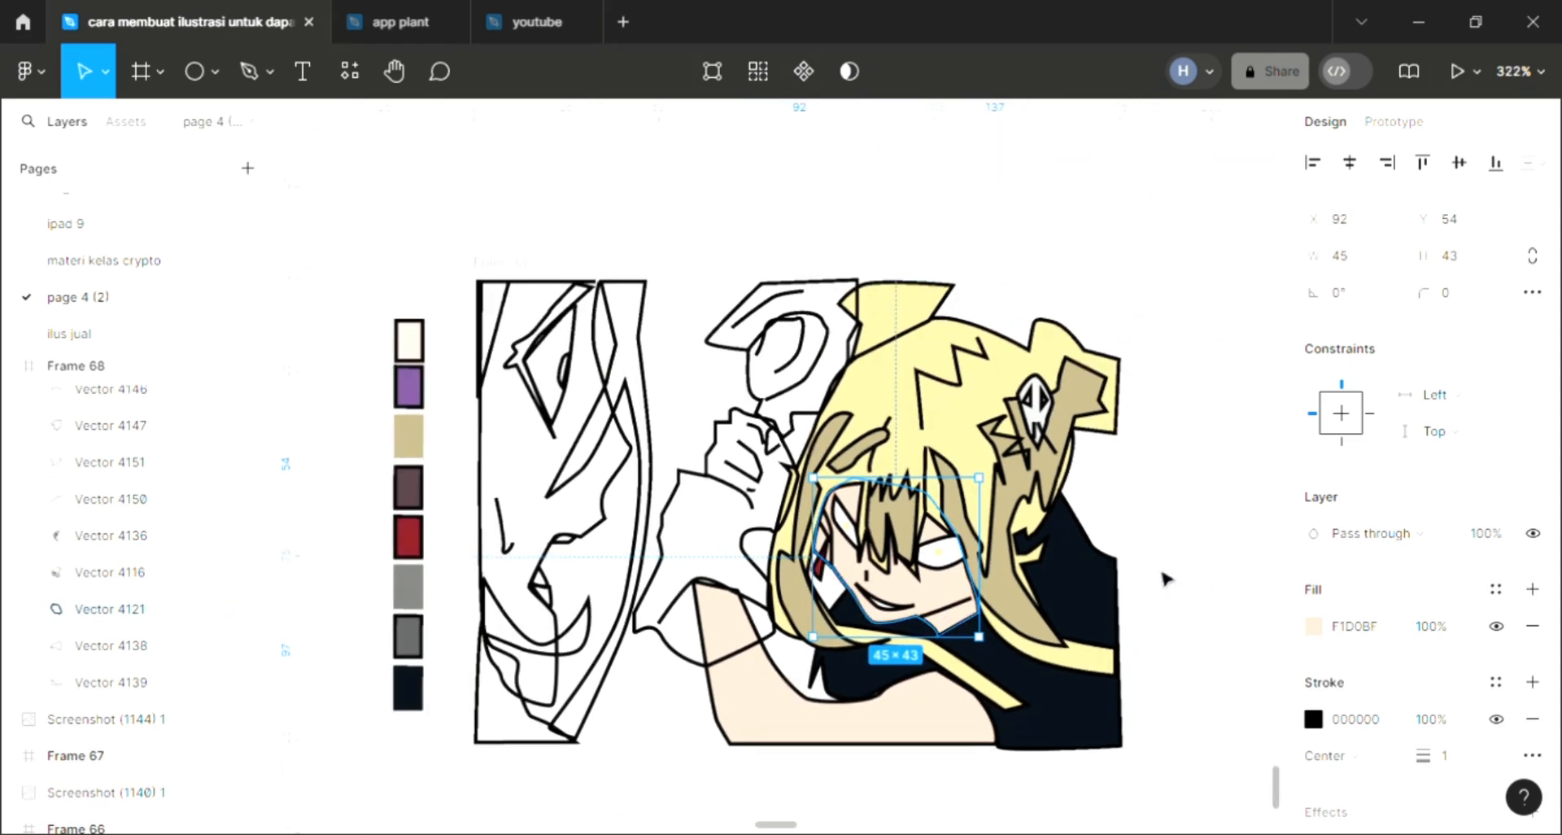
click(1165, 578)
scroll(872, 467, down, 1)
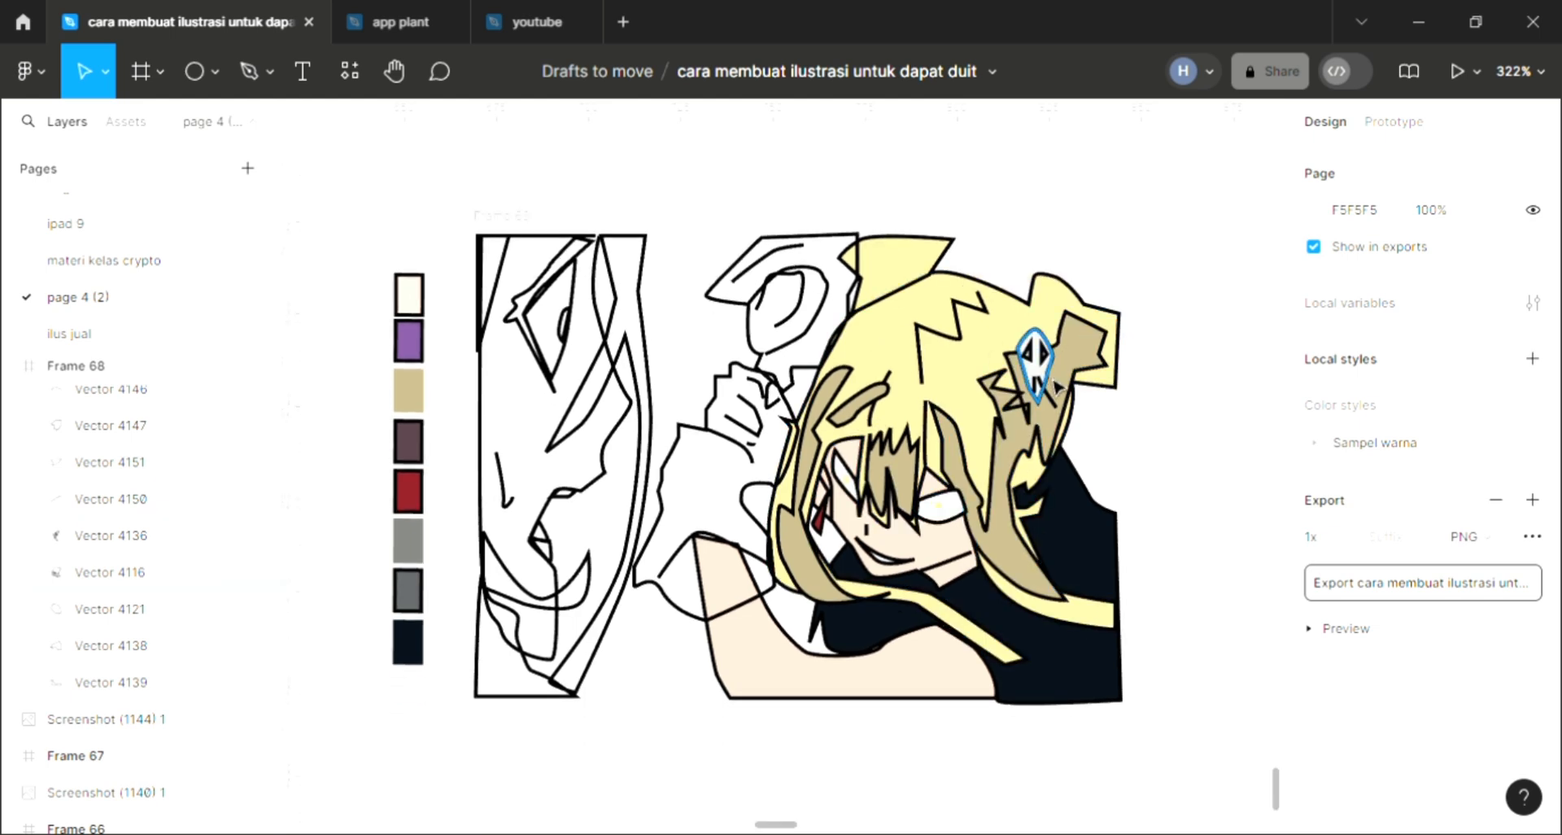
Step: Fill the 41.01 × 42.5 shape above the raised hand with purple 7E5599 sampled from the palette swatch
click(1056, 384)
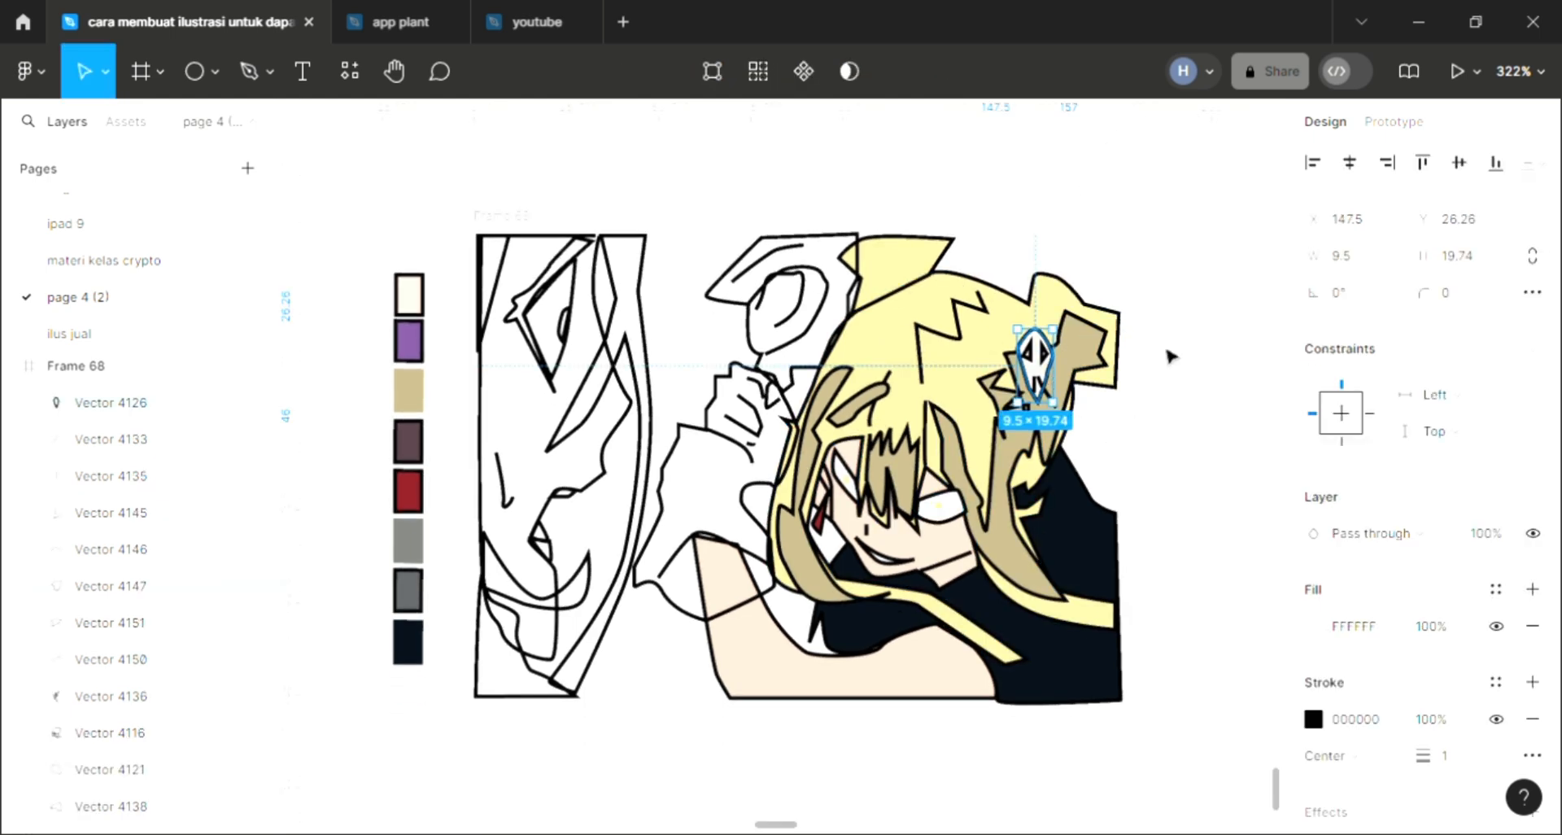
key(Escape)
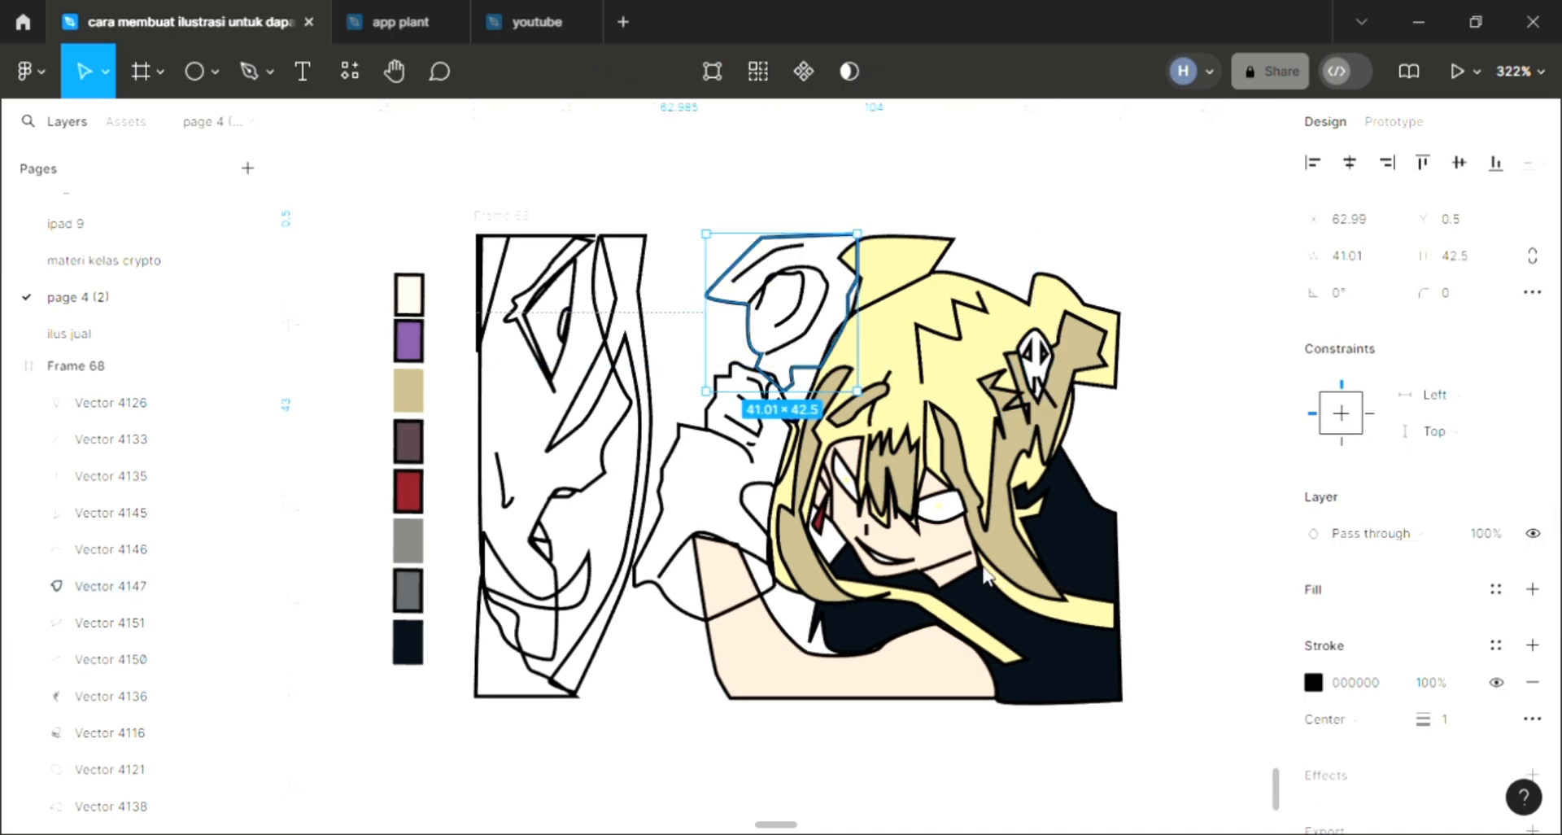
click(1533, 589)
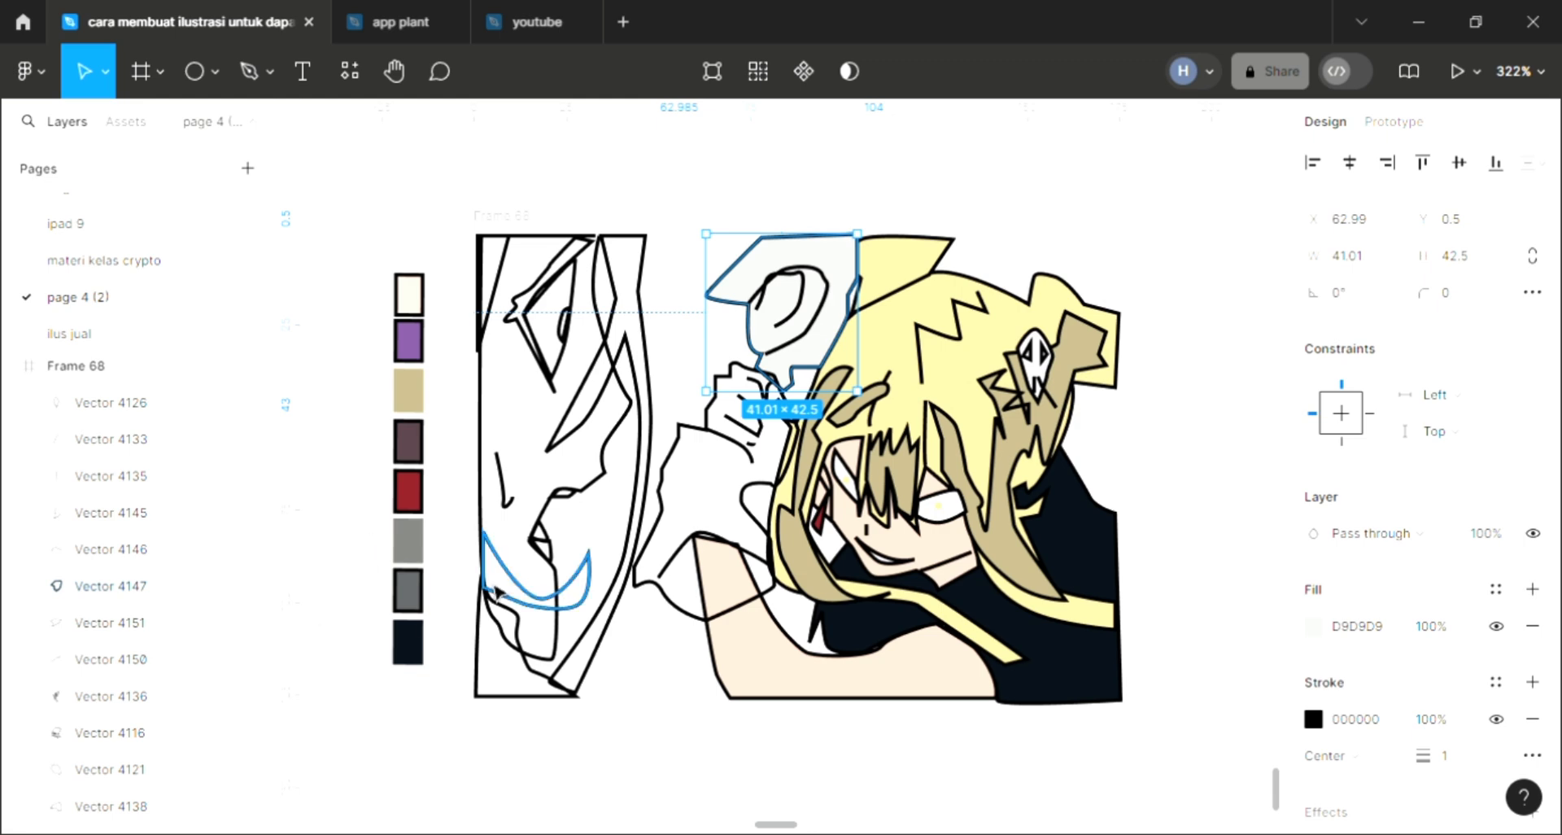
key(i)
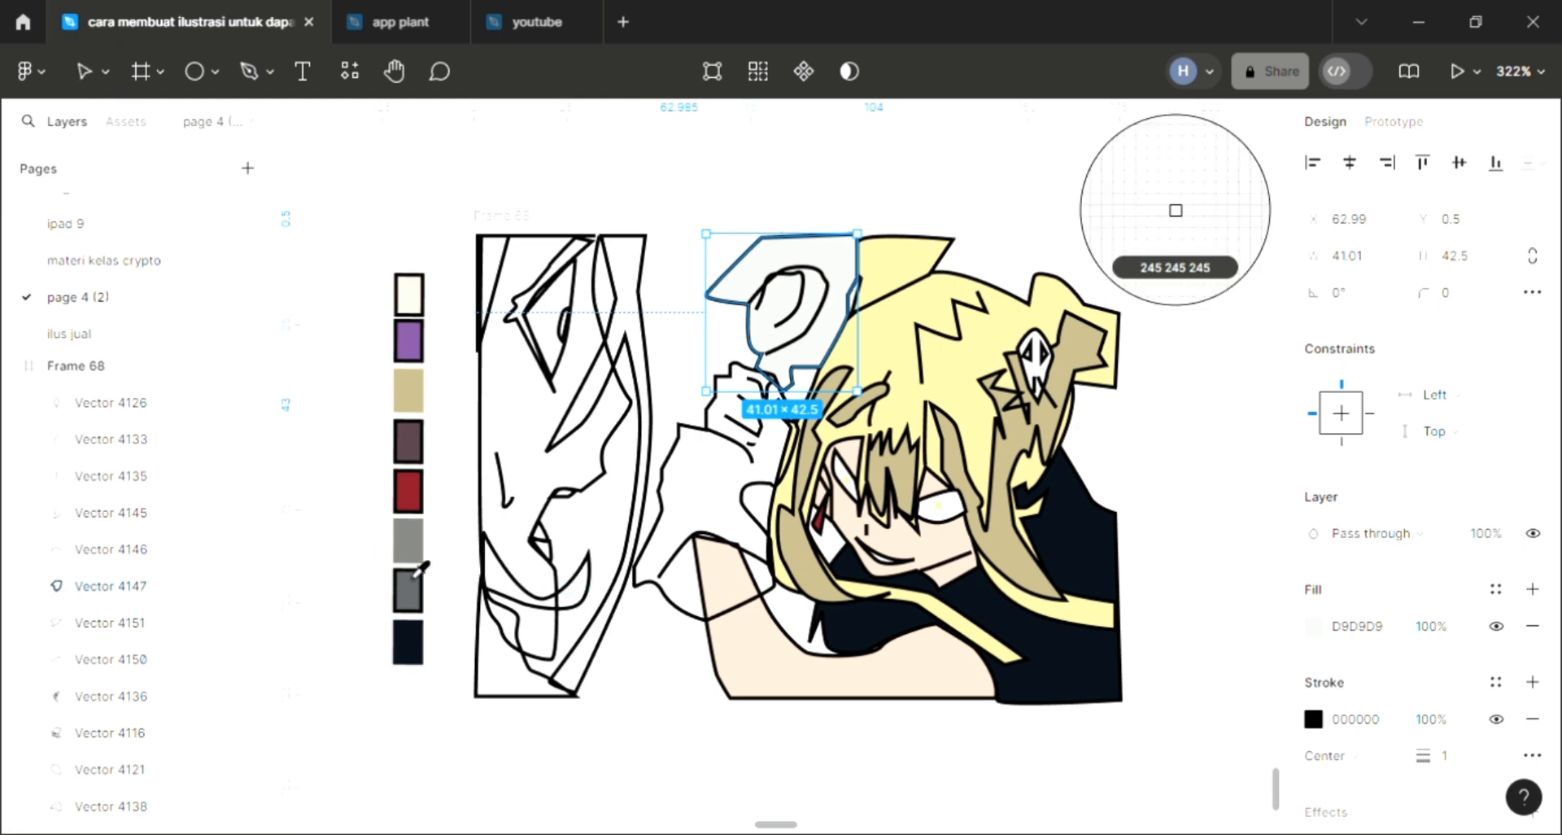
click(411, 358)
Step: Fill the glove shape, send it to the back behind its finger lines and the arm, and color it navy 080F19 sampled from the clothing
scroll(662, 594, up, 5)
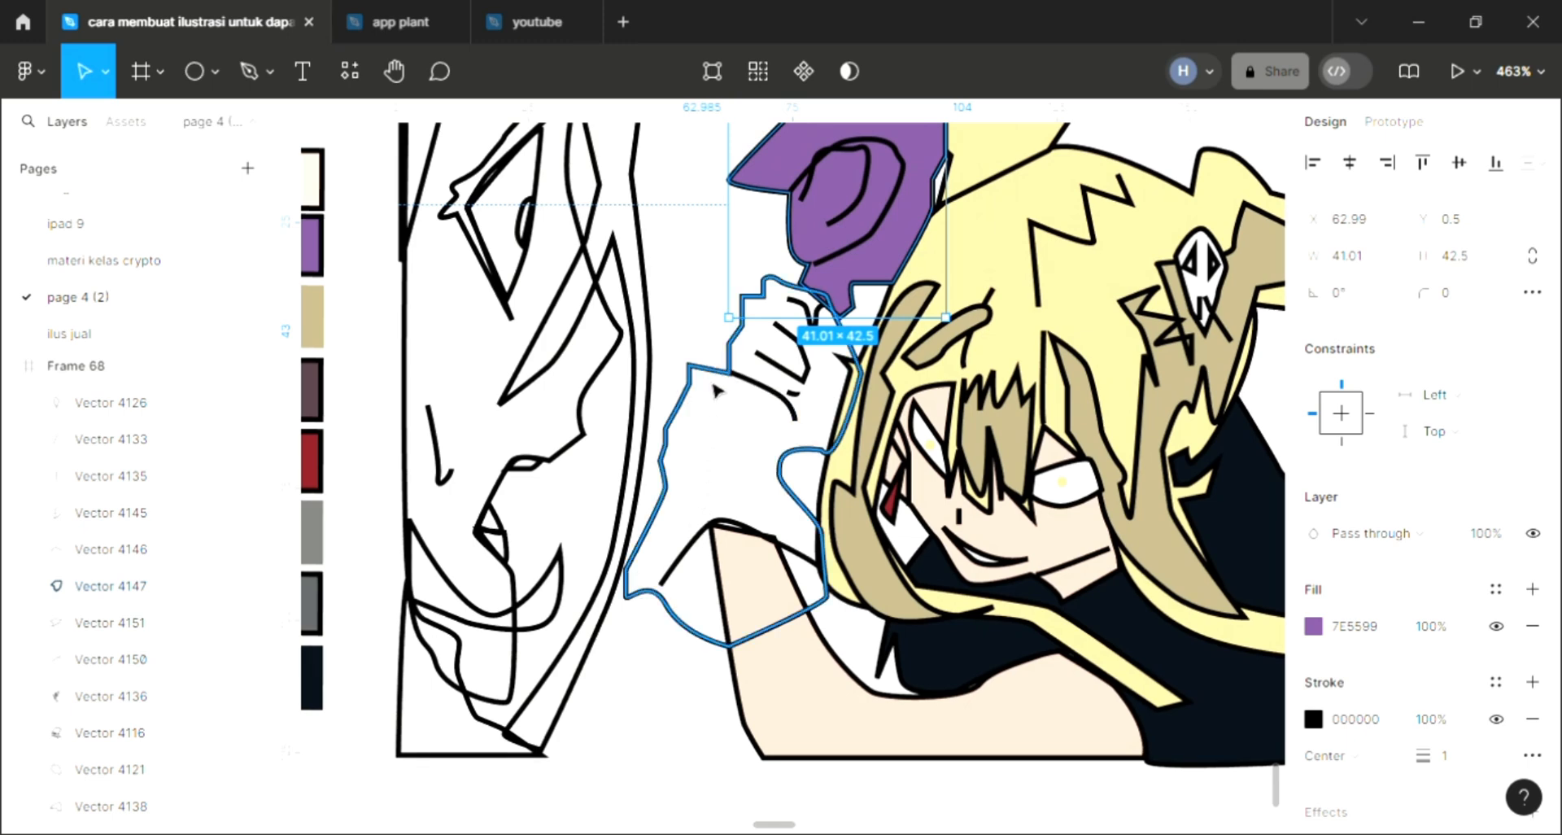
click(716, 390)
scroll(716, 390, right, 3)
scroll(716, 391, up, 2)
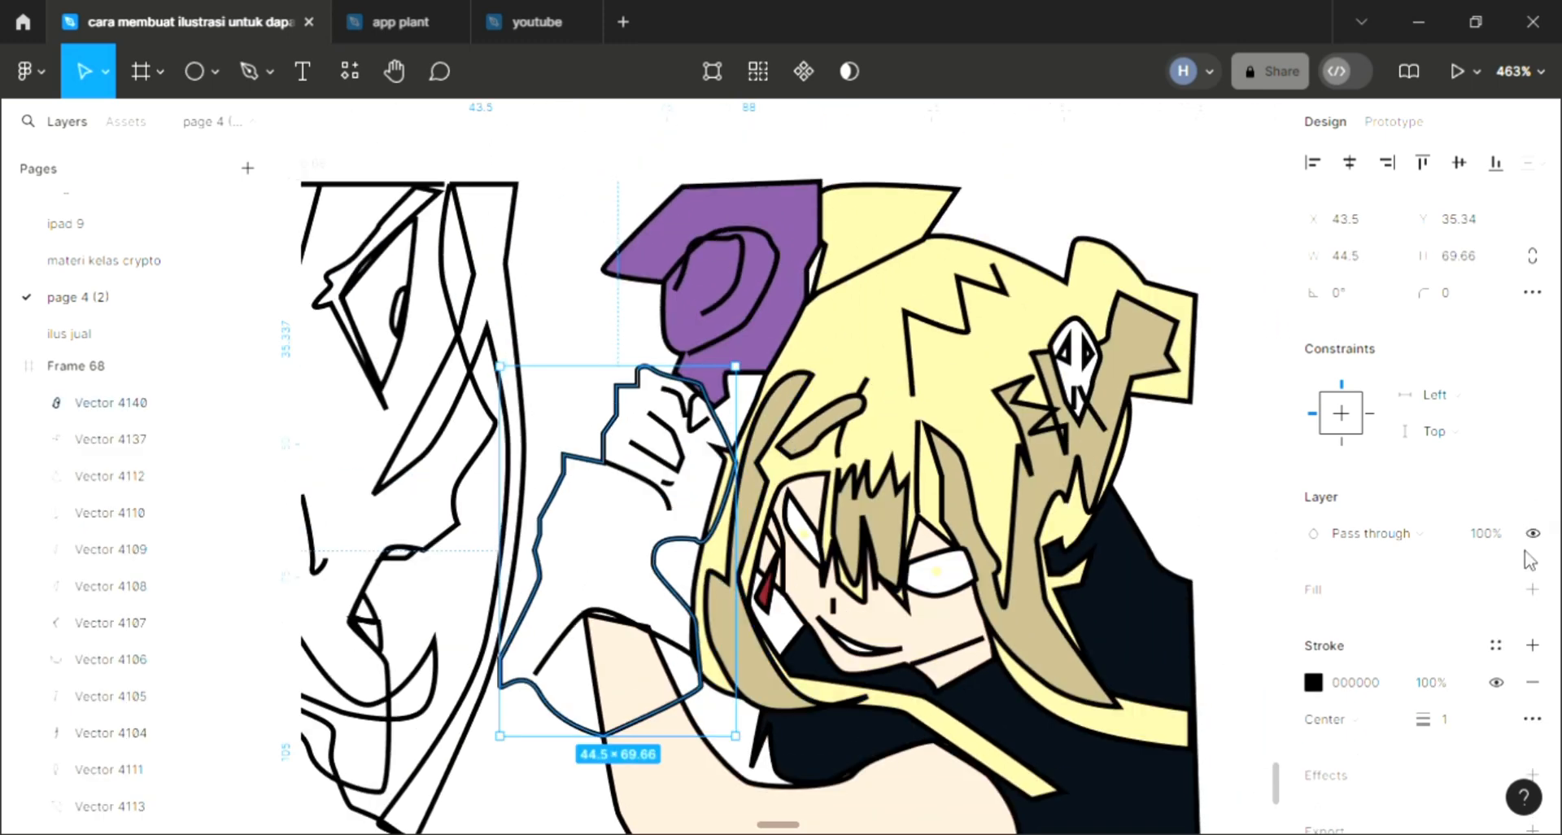
click(1531, 590)
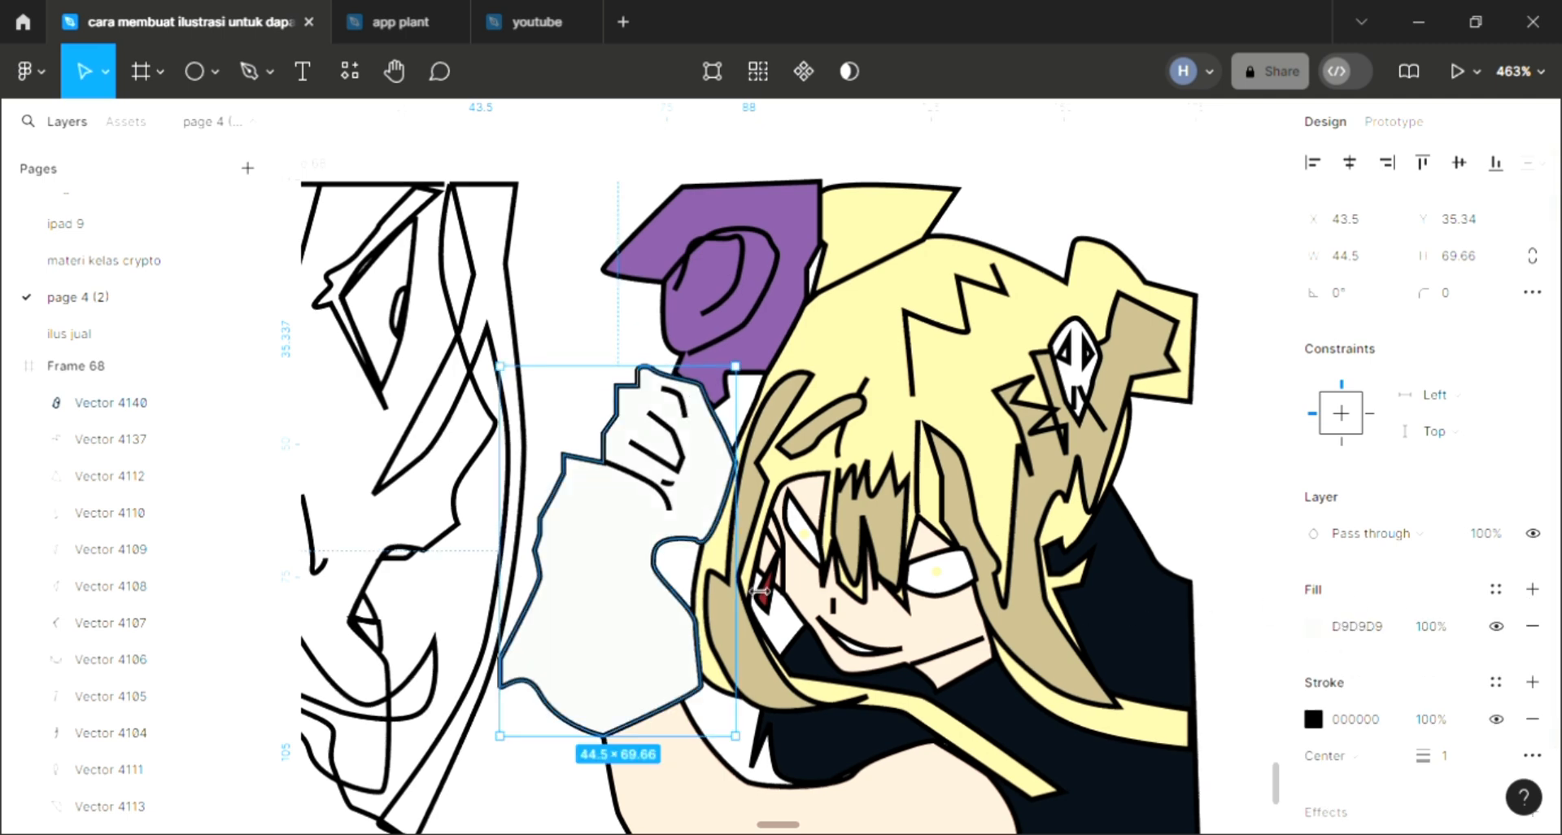
key([)
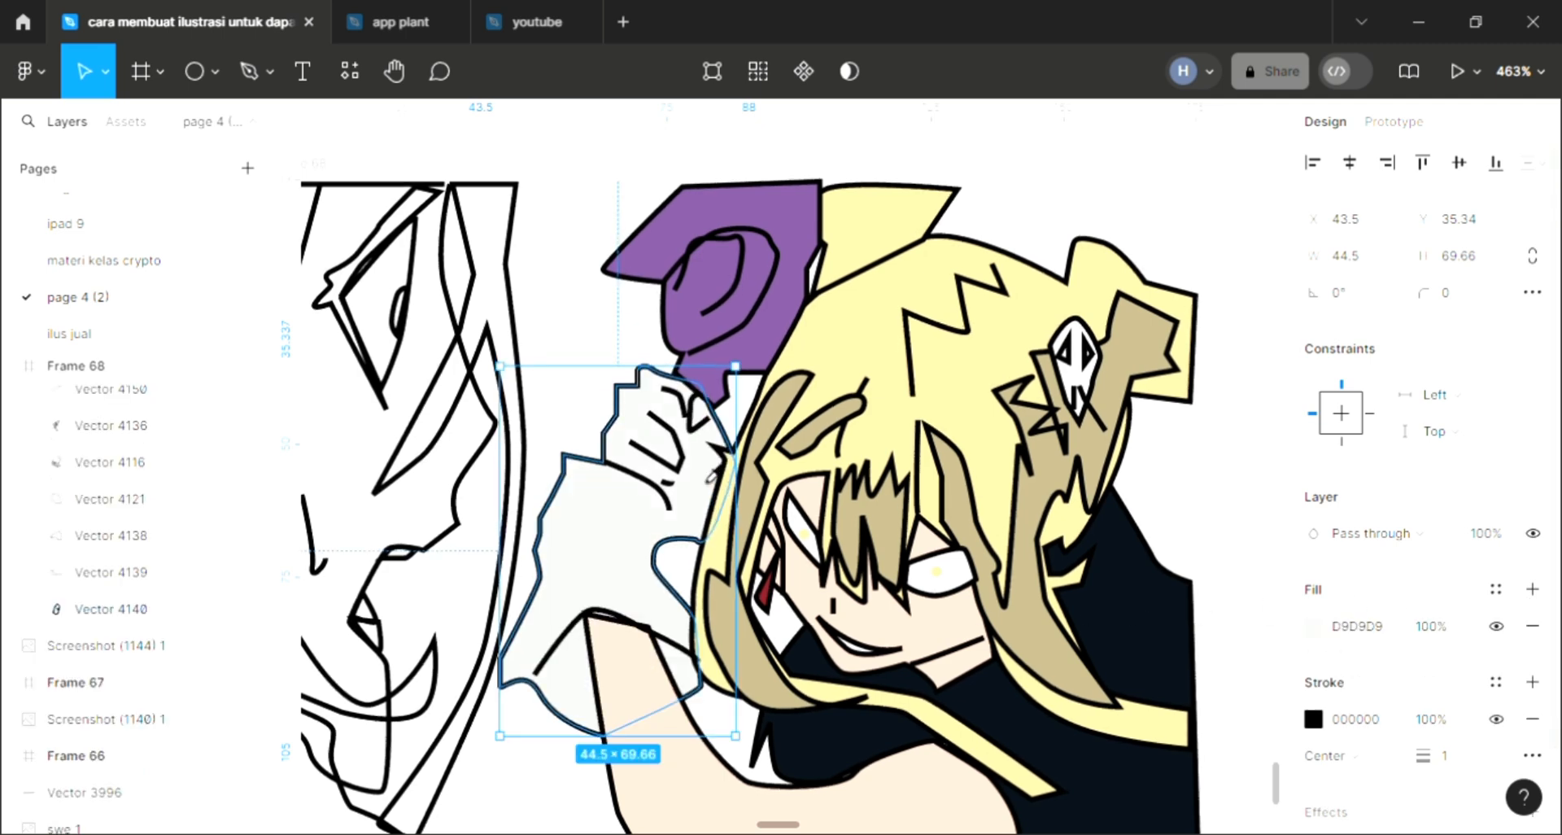
key(i)
click(1139, 622)
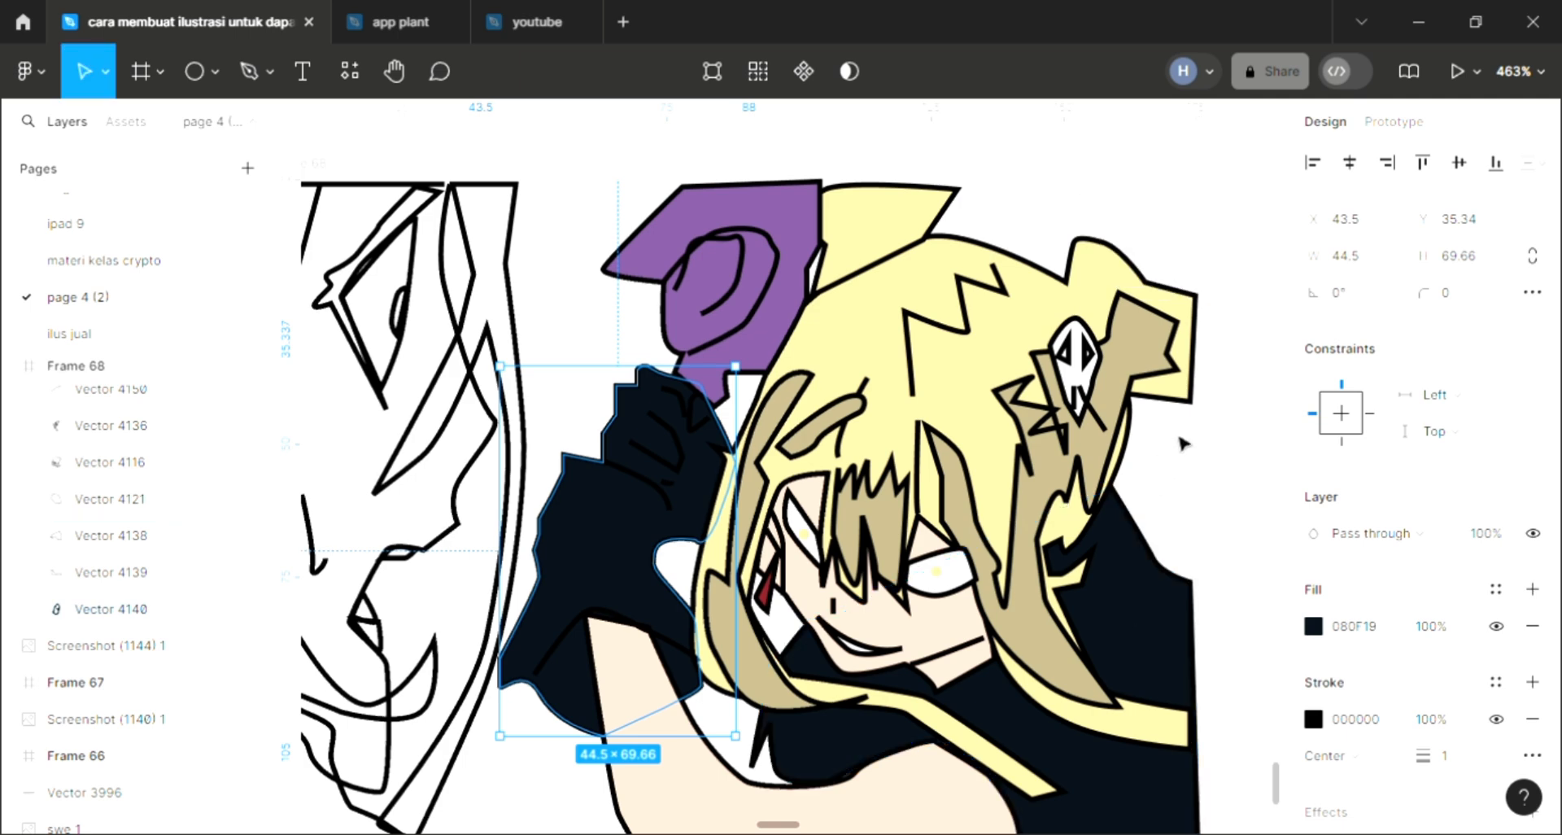
key(Escape)
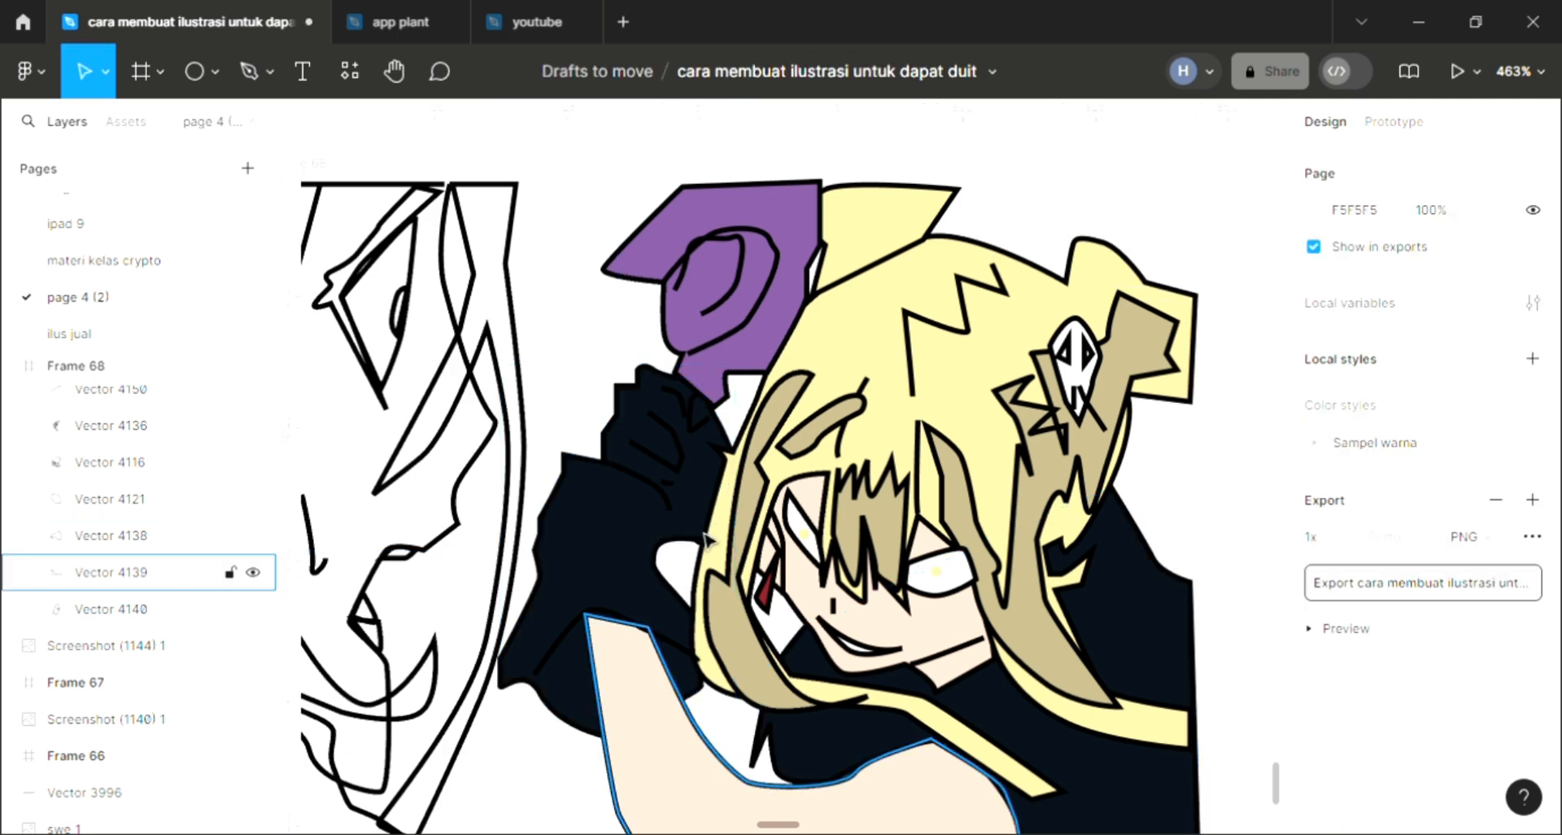
Step: Fill the long forked hair strand beside the large profile face with purple 7E5599 sampled from the shape above the hand
scroll(741, 675, down, 3)
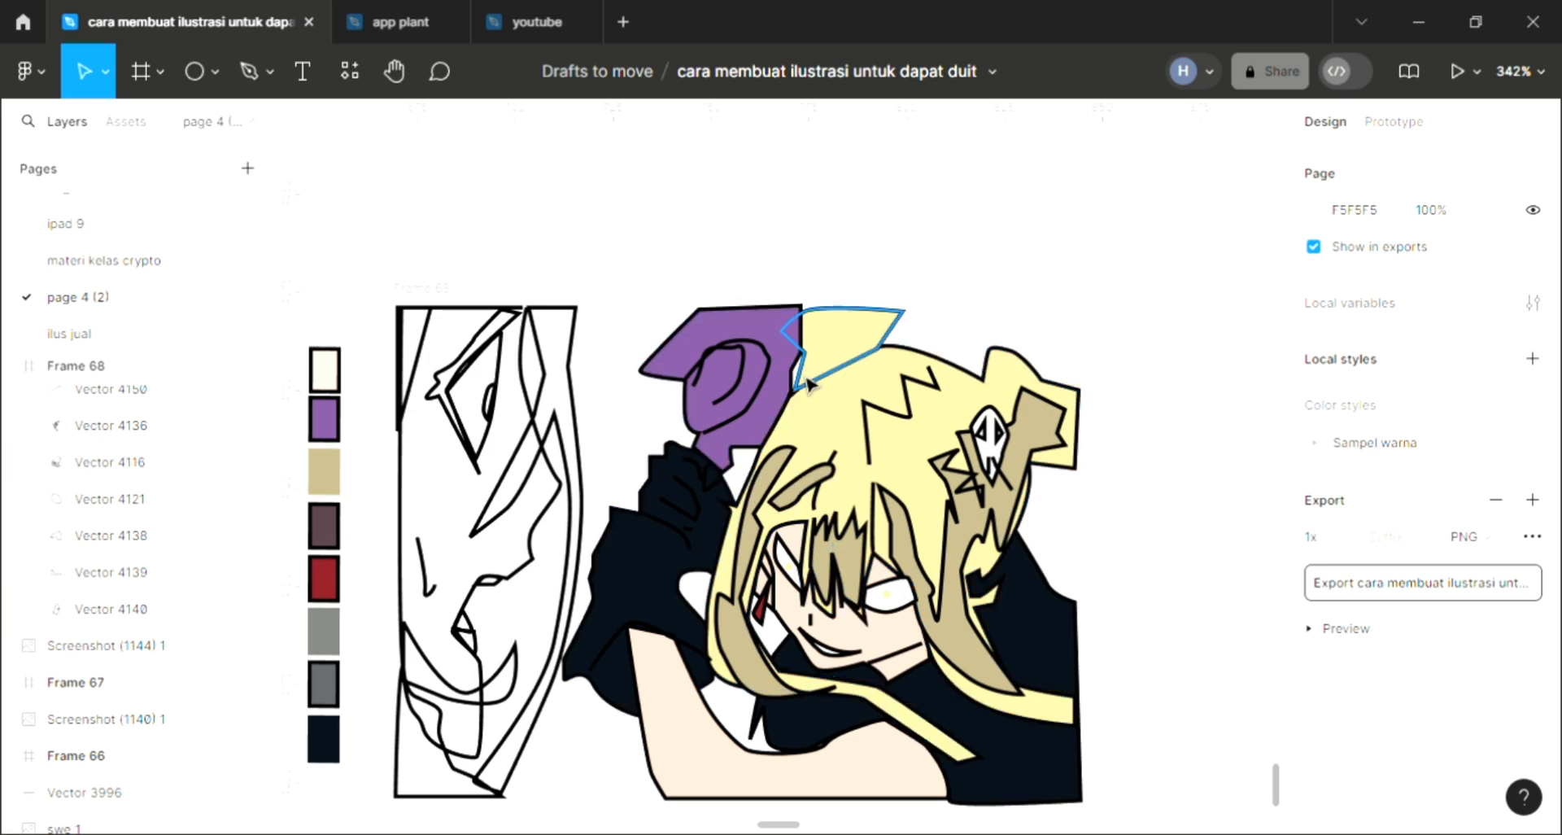
click(575, 423)
scroll(575, 423, up, 4)
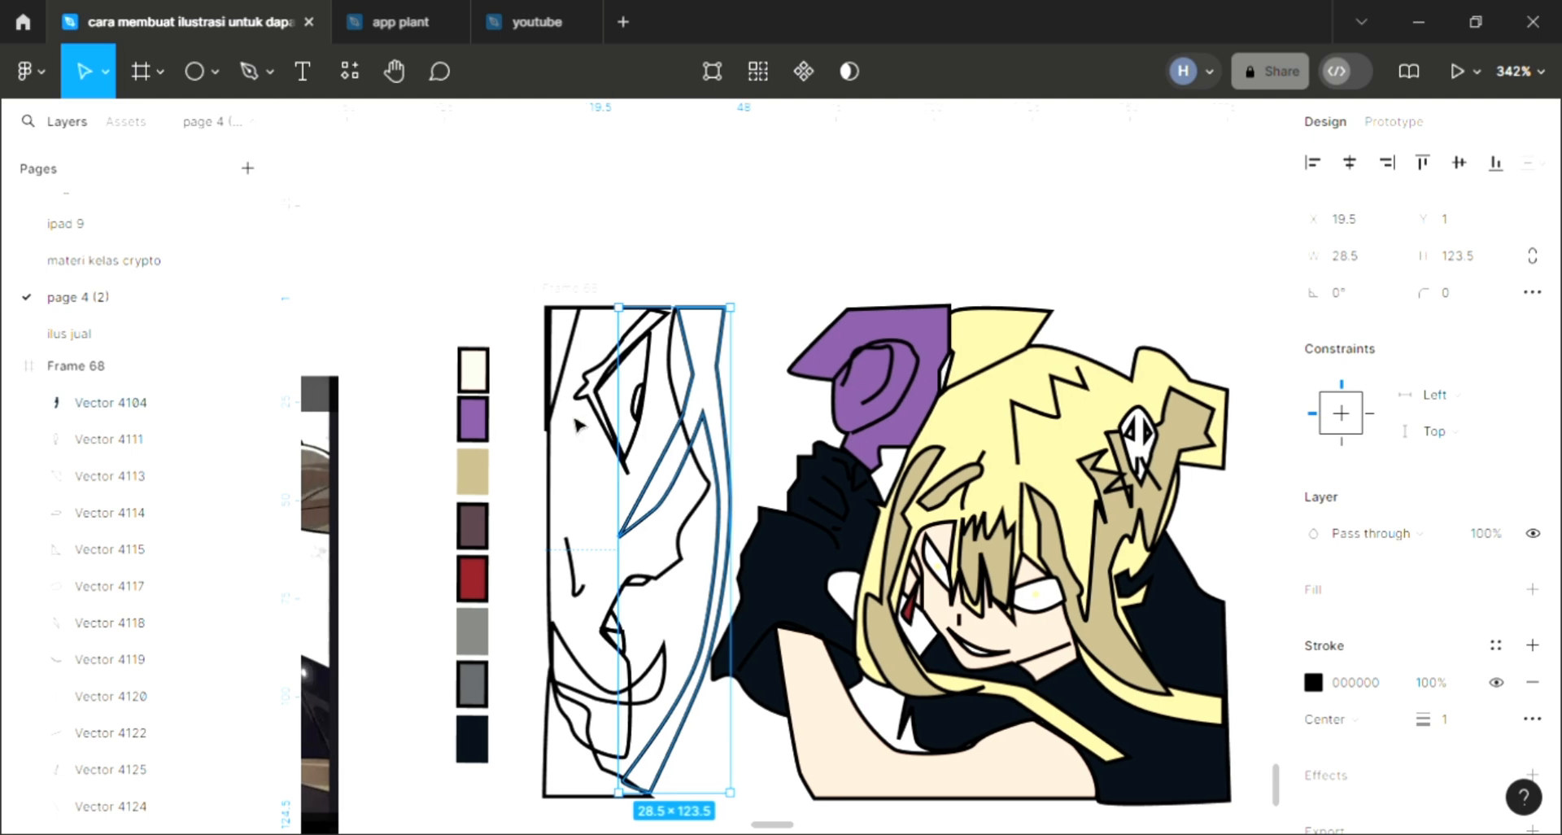
scroll(575, 423, down, 3)
scroll(575, 423, left, 2)
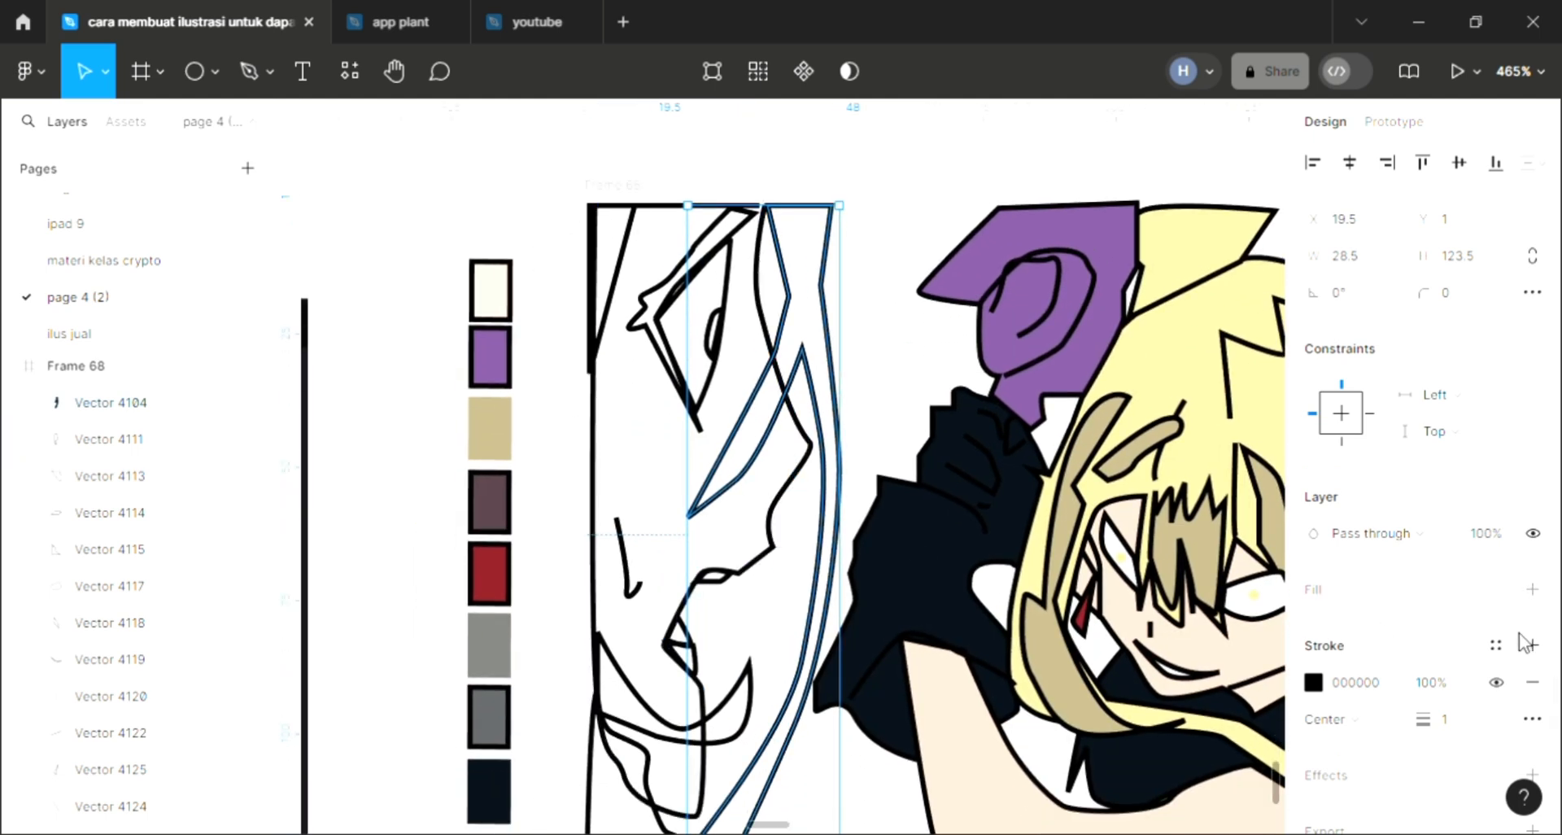
click(1532, 588)
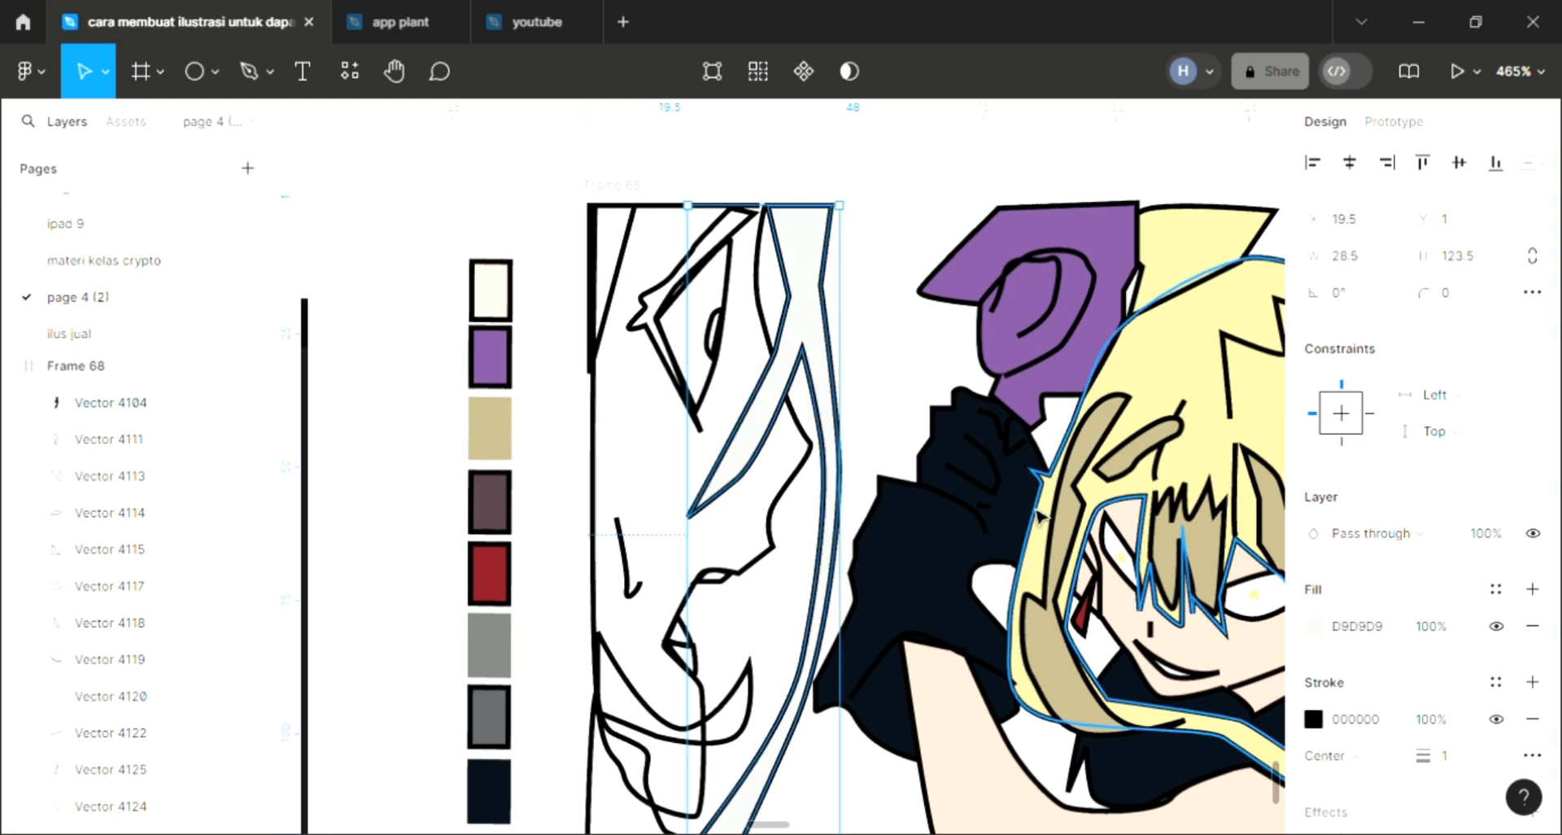
key(i)
click(1044, 295)
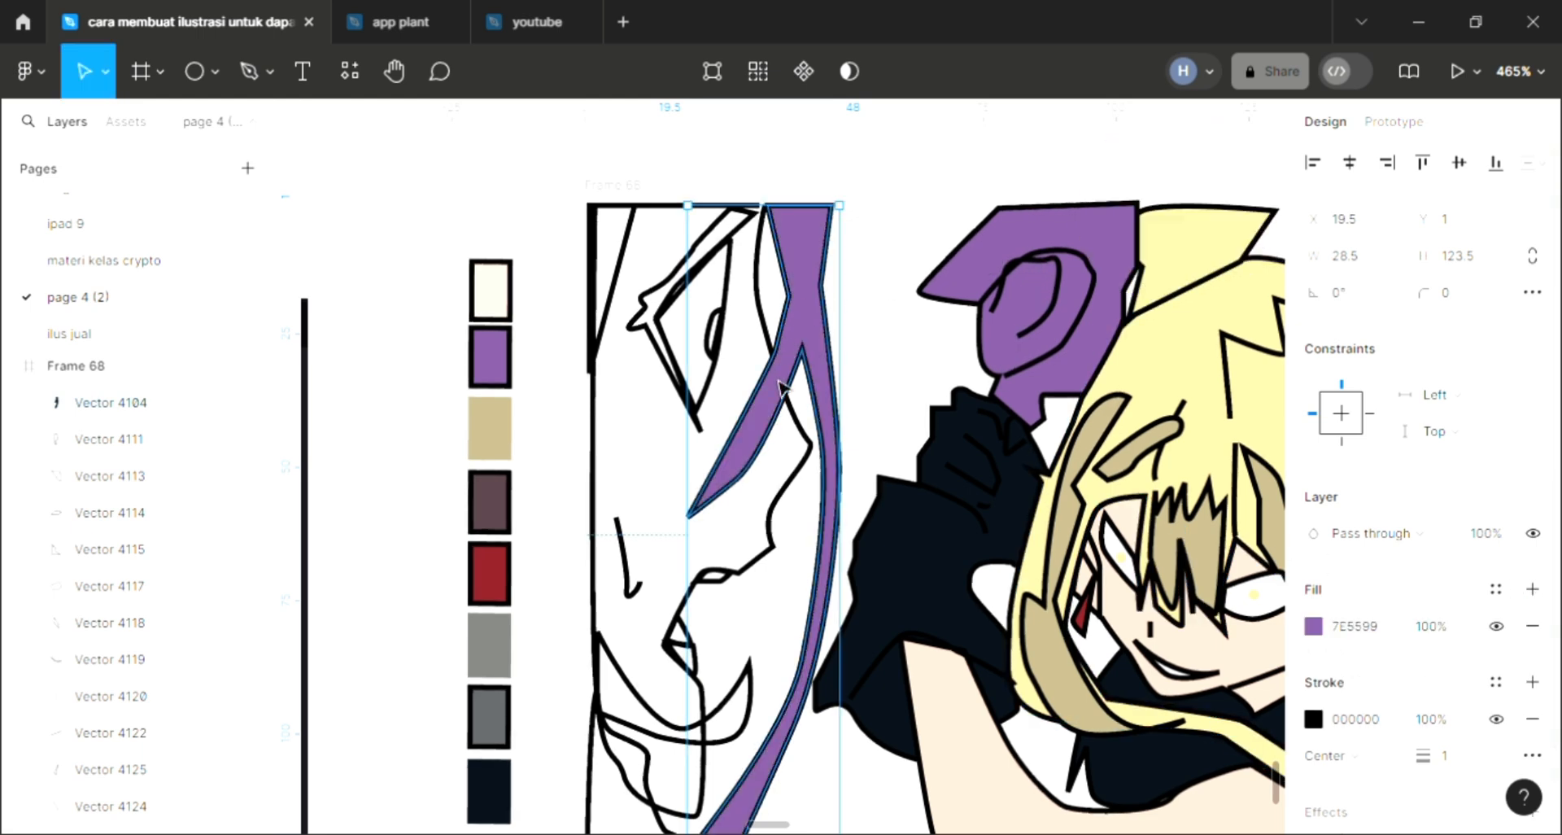
Step: Fill the curved crescent below the profile's mouth and the narrow 3 × 9 pupil with the same purple as the hair strand
click(743, 707)
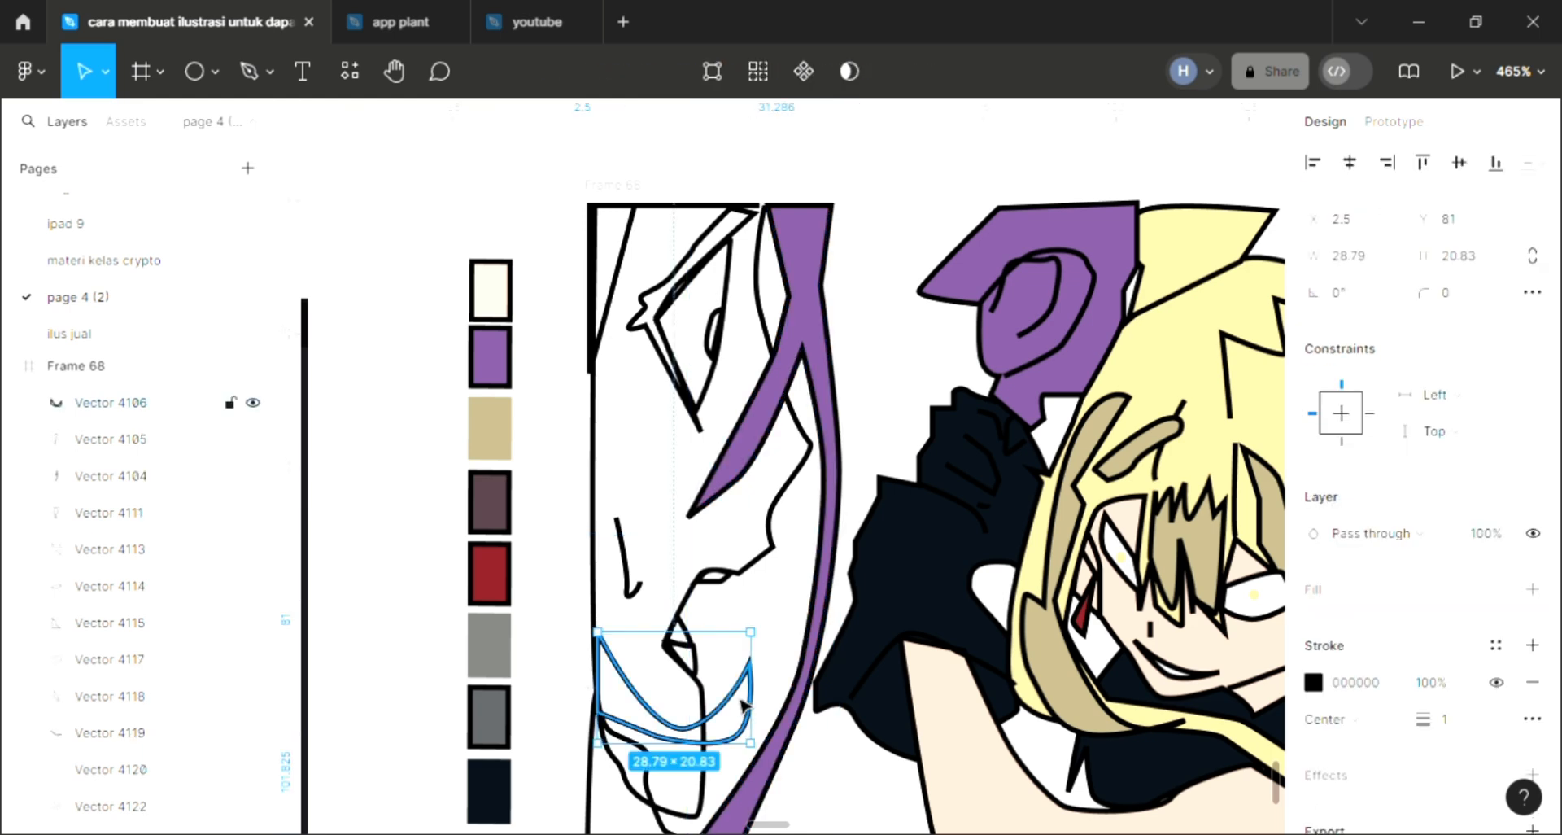
click(1532, 589)
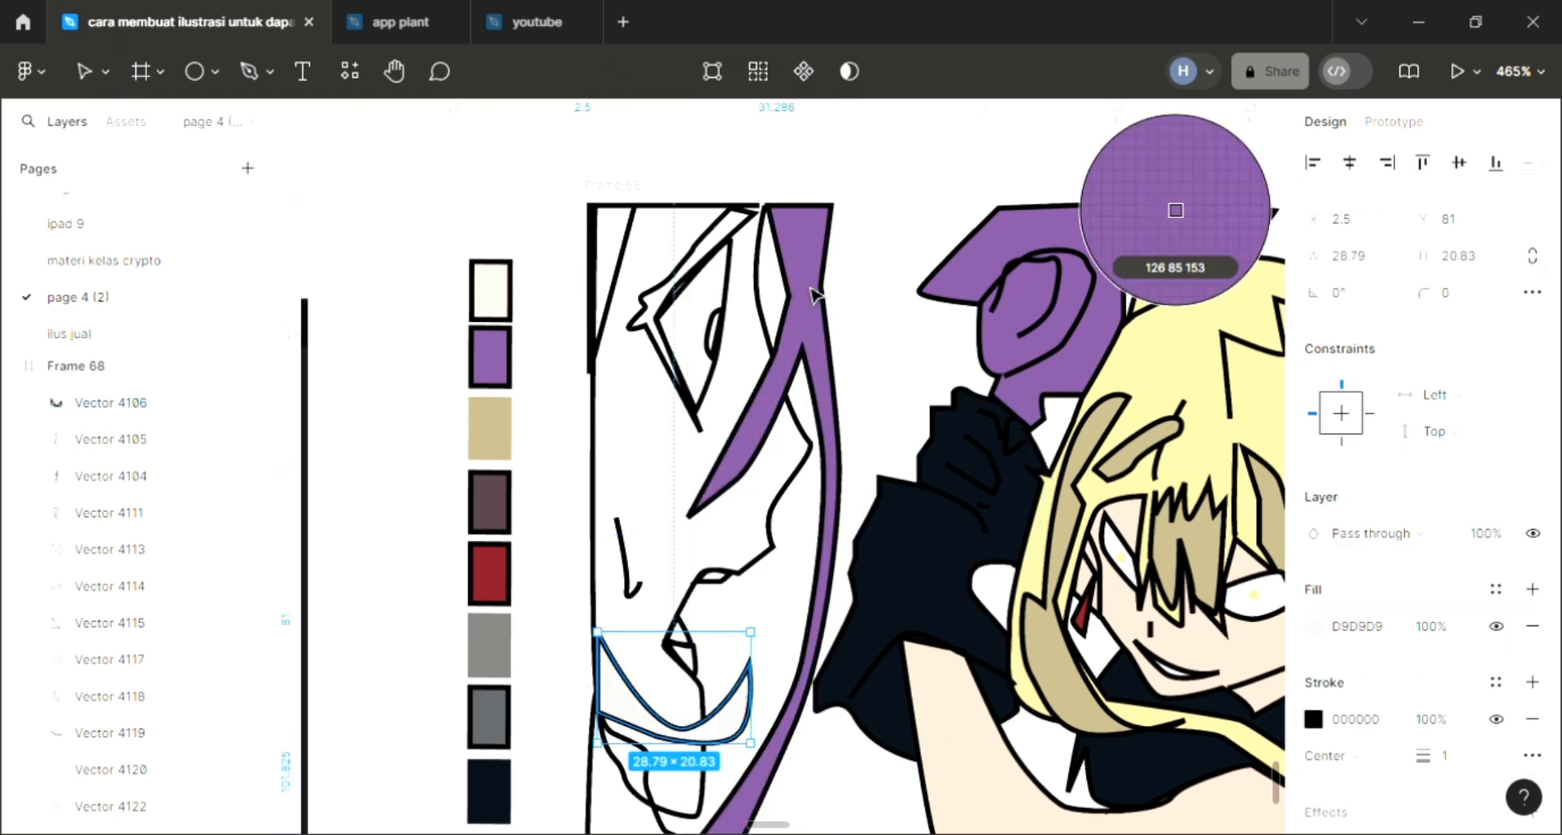
click(813, 313)
click(716, 335)
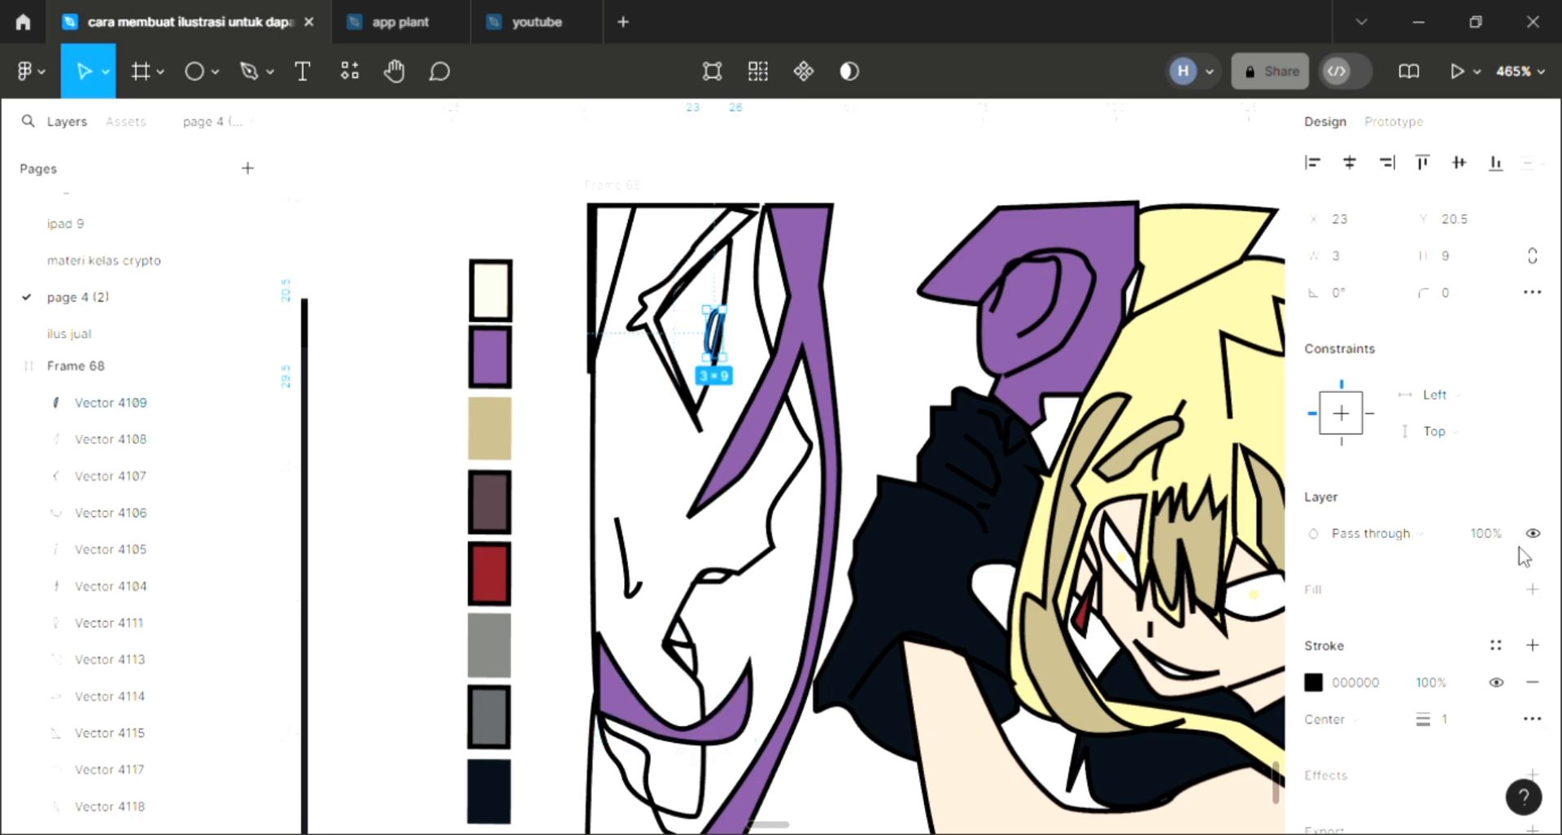
click(1531, 589)
key(i)
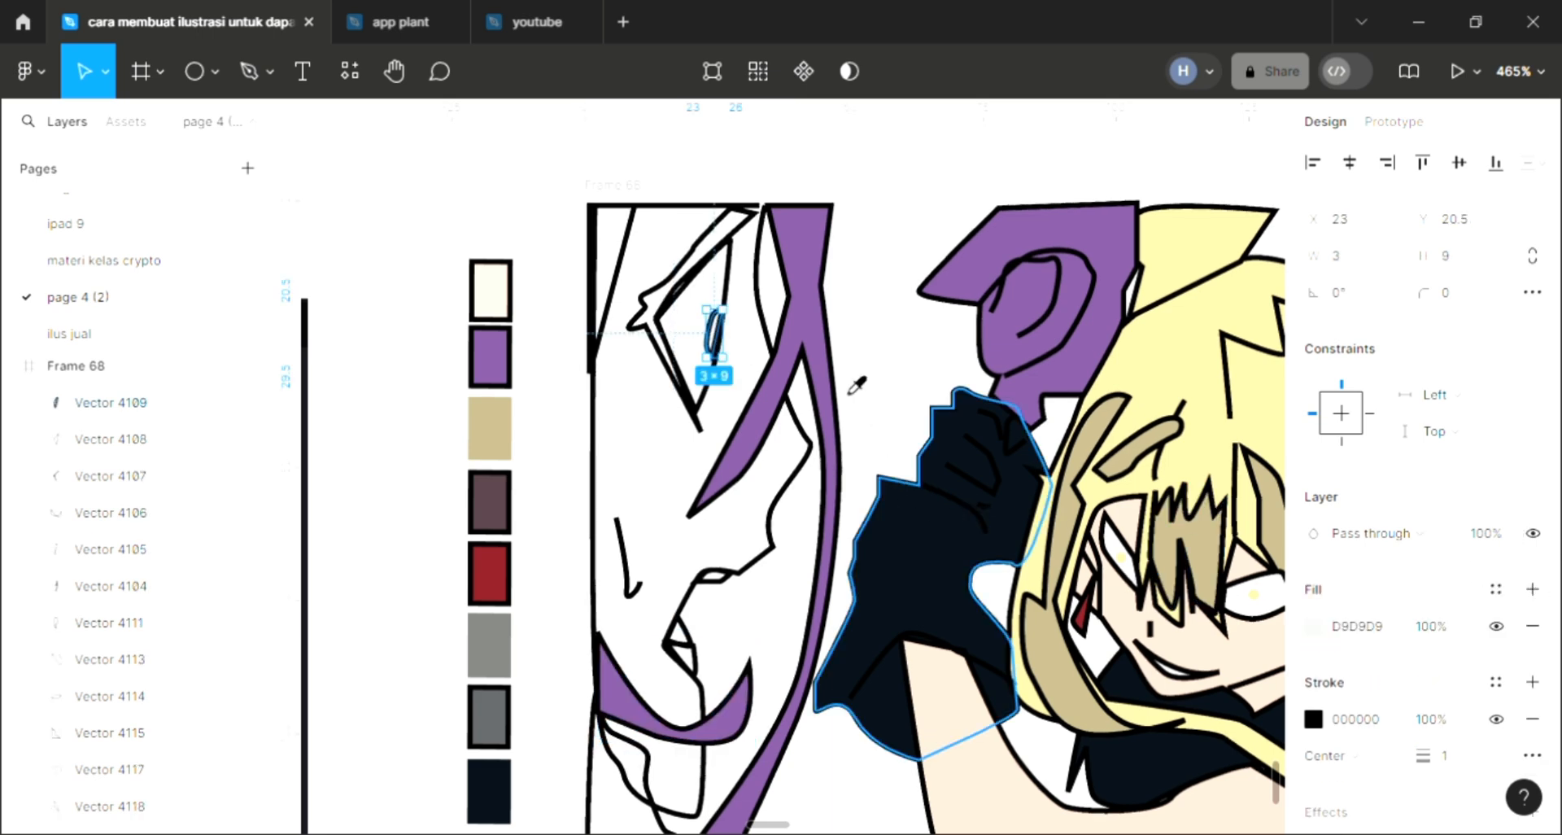
click(1176, 210)
Step: Fill the 14 × 32.04 eye shape around the purple pupil with white sampled from the canvas artwork
click(110, 438)
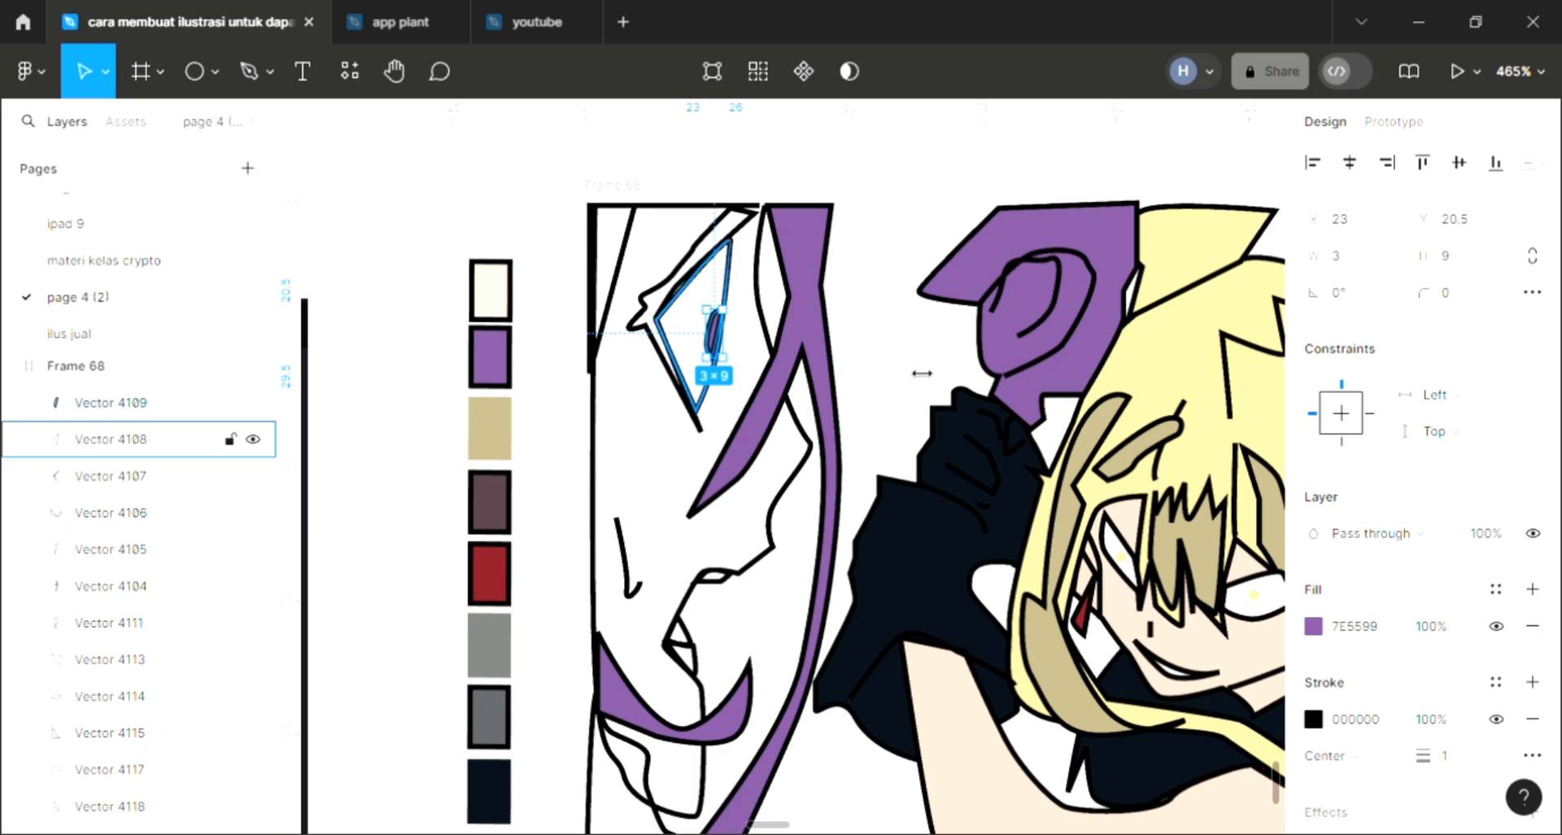
click(1531, 589)
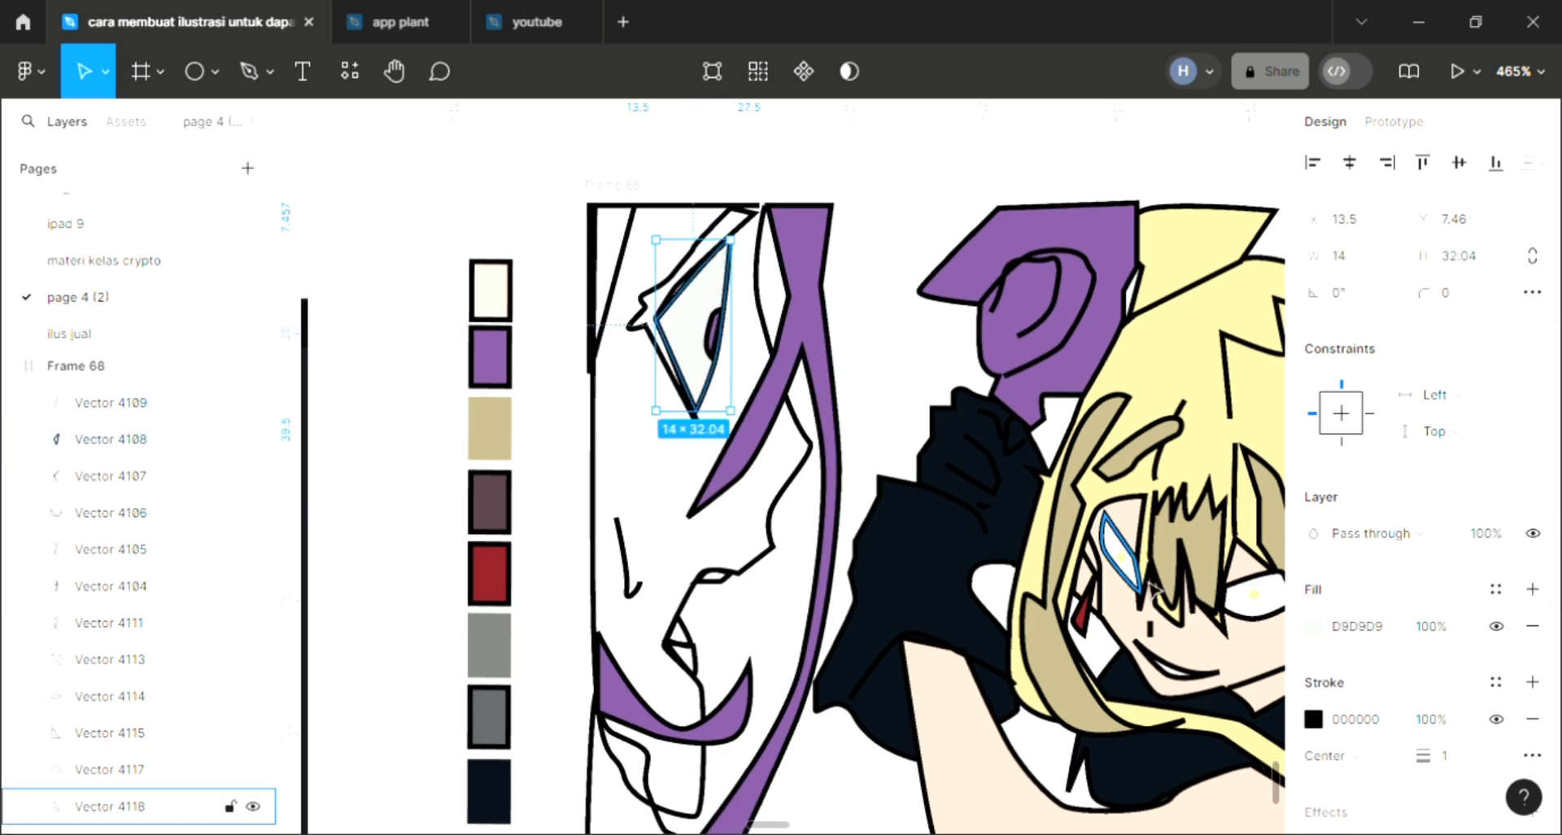
key(i)
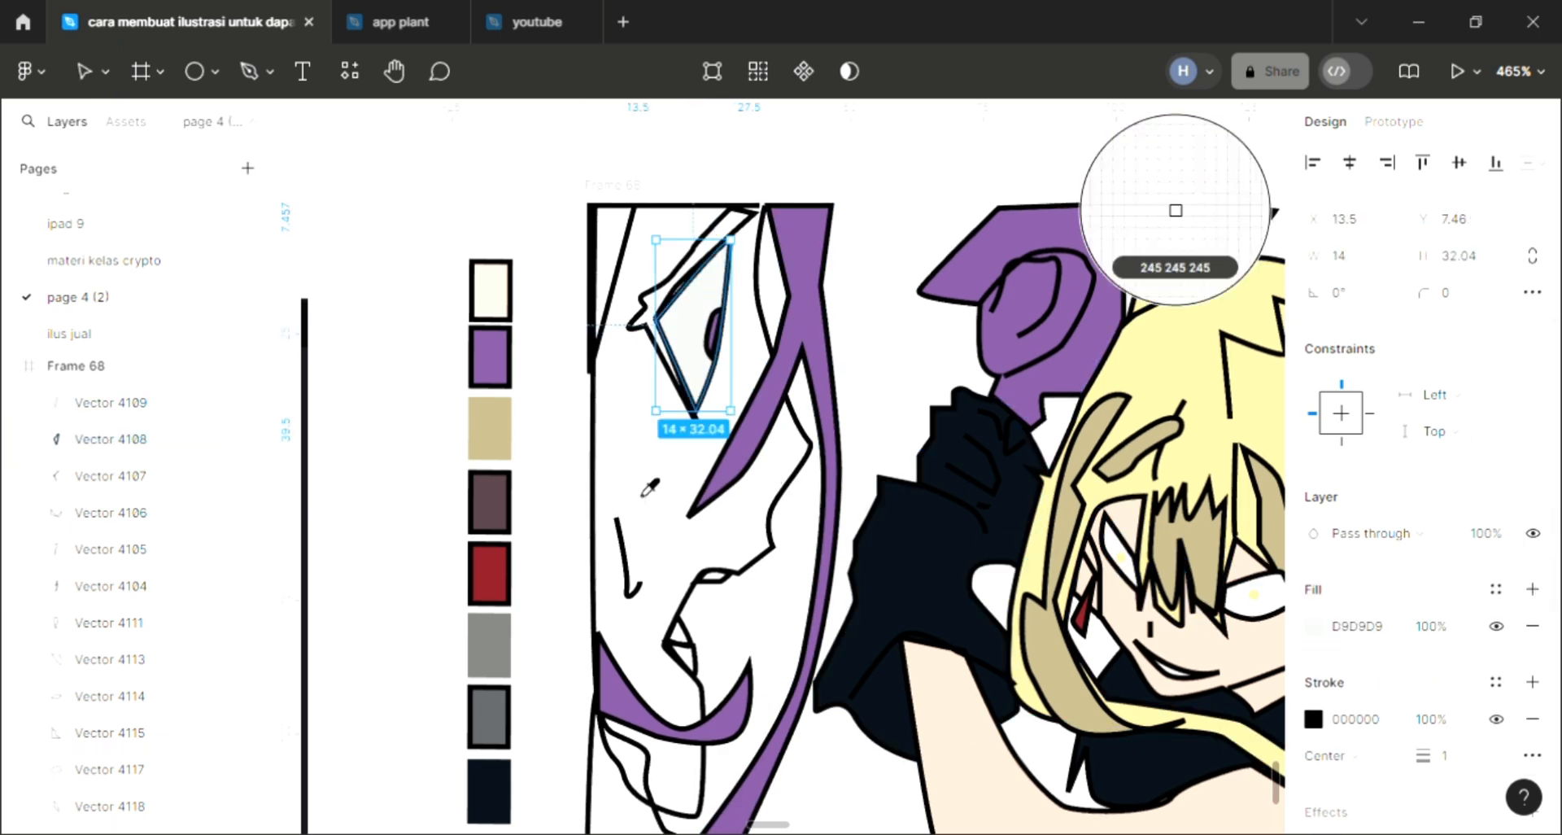
click(700, 561)
Step: Fill the 23.66 × 42 angular lash outline around the profile's eye with dark navy
click(110, 475)
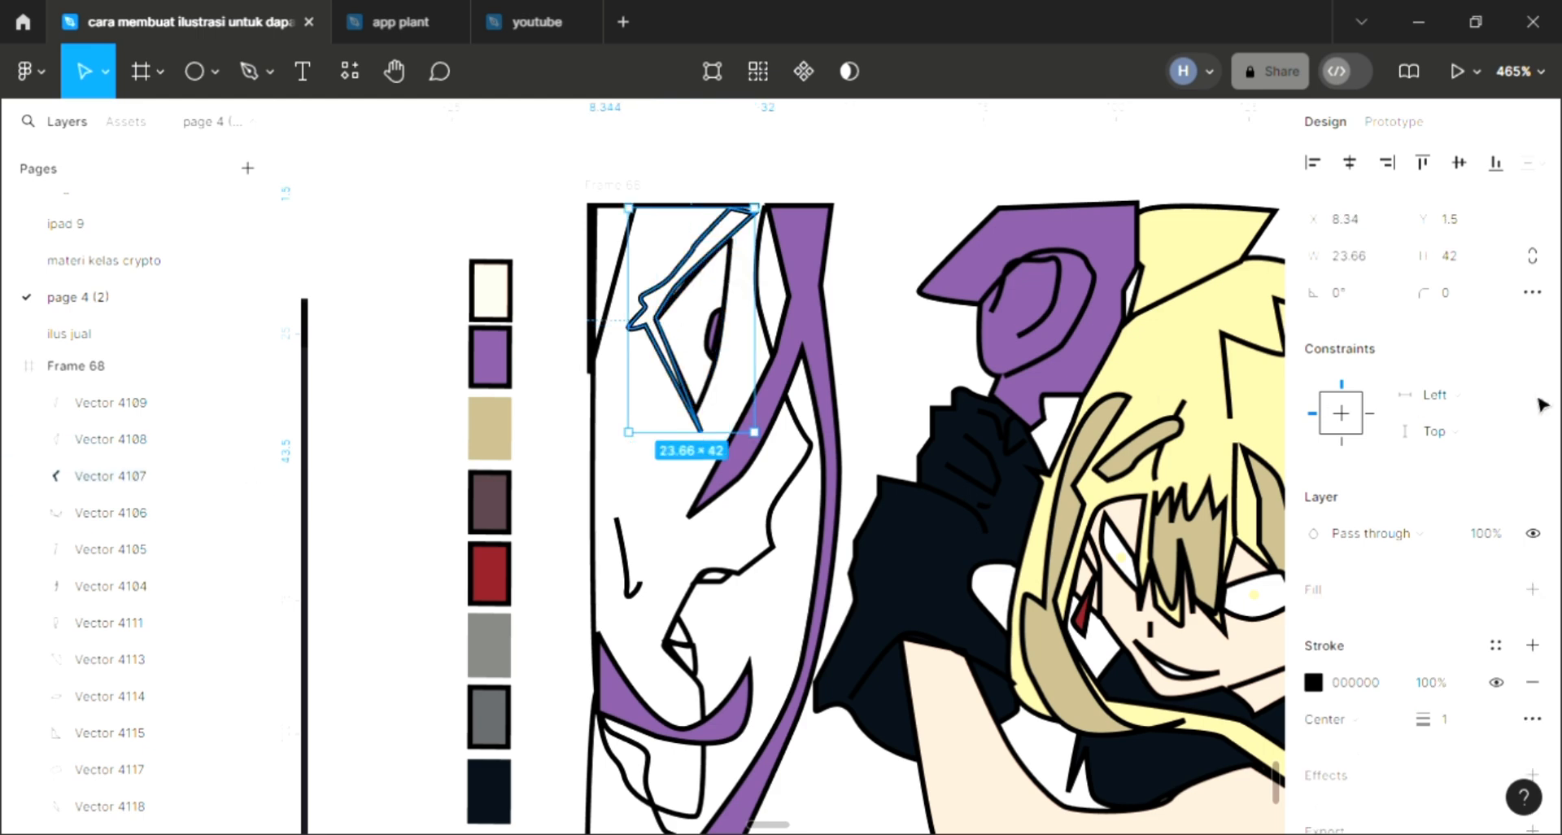
click(1531, 589)
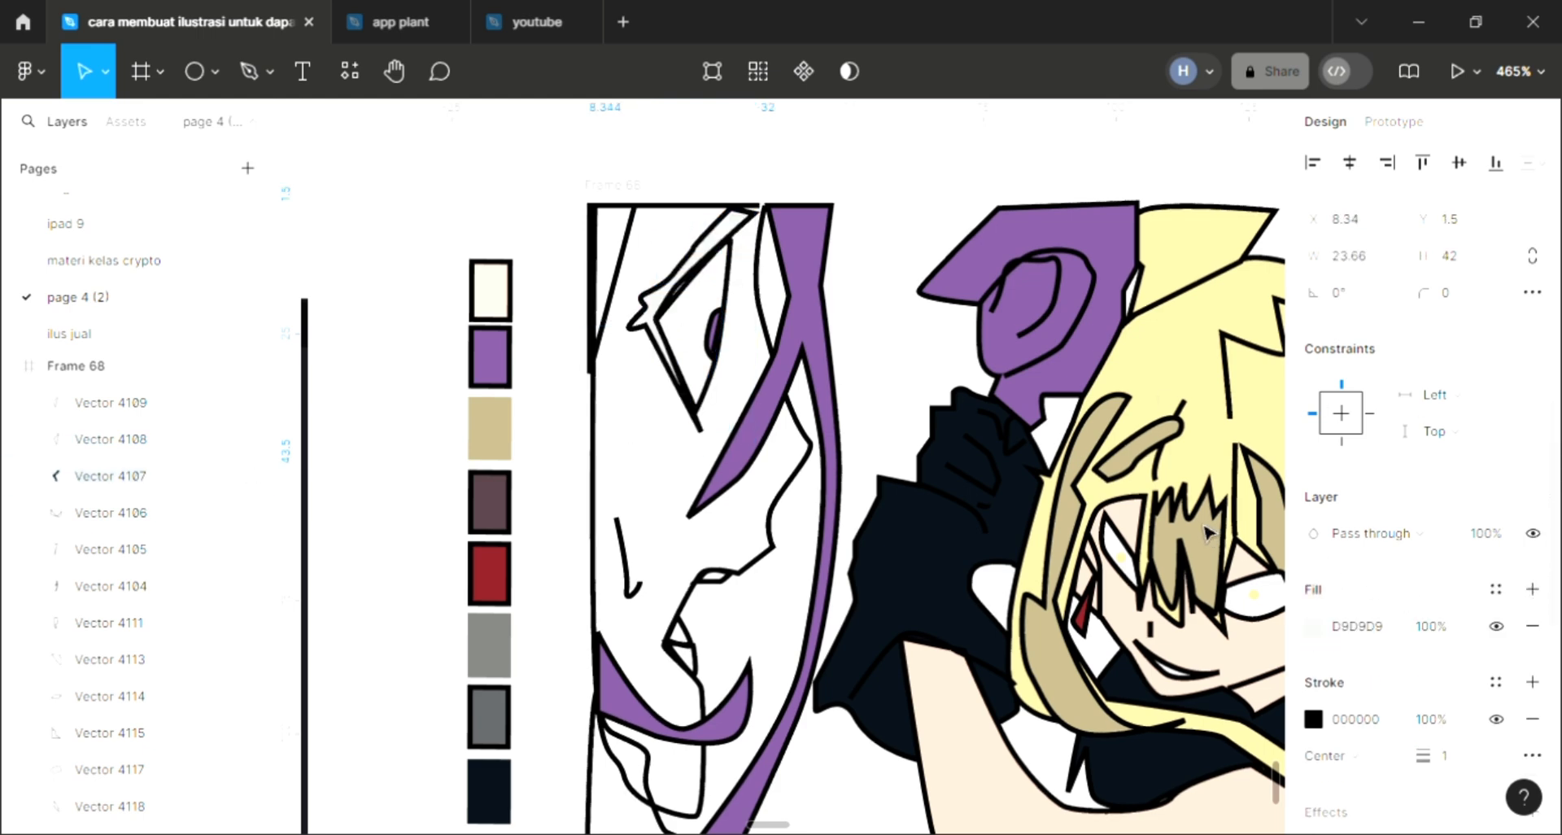
key(shift+x)
click(899, 337)
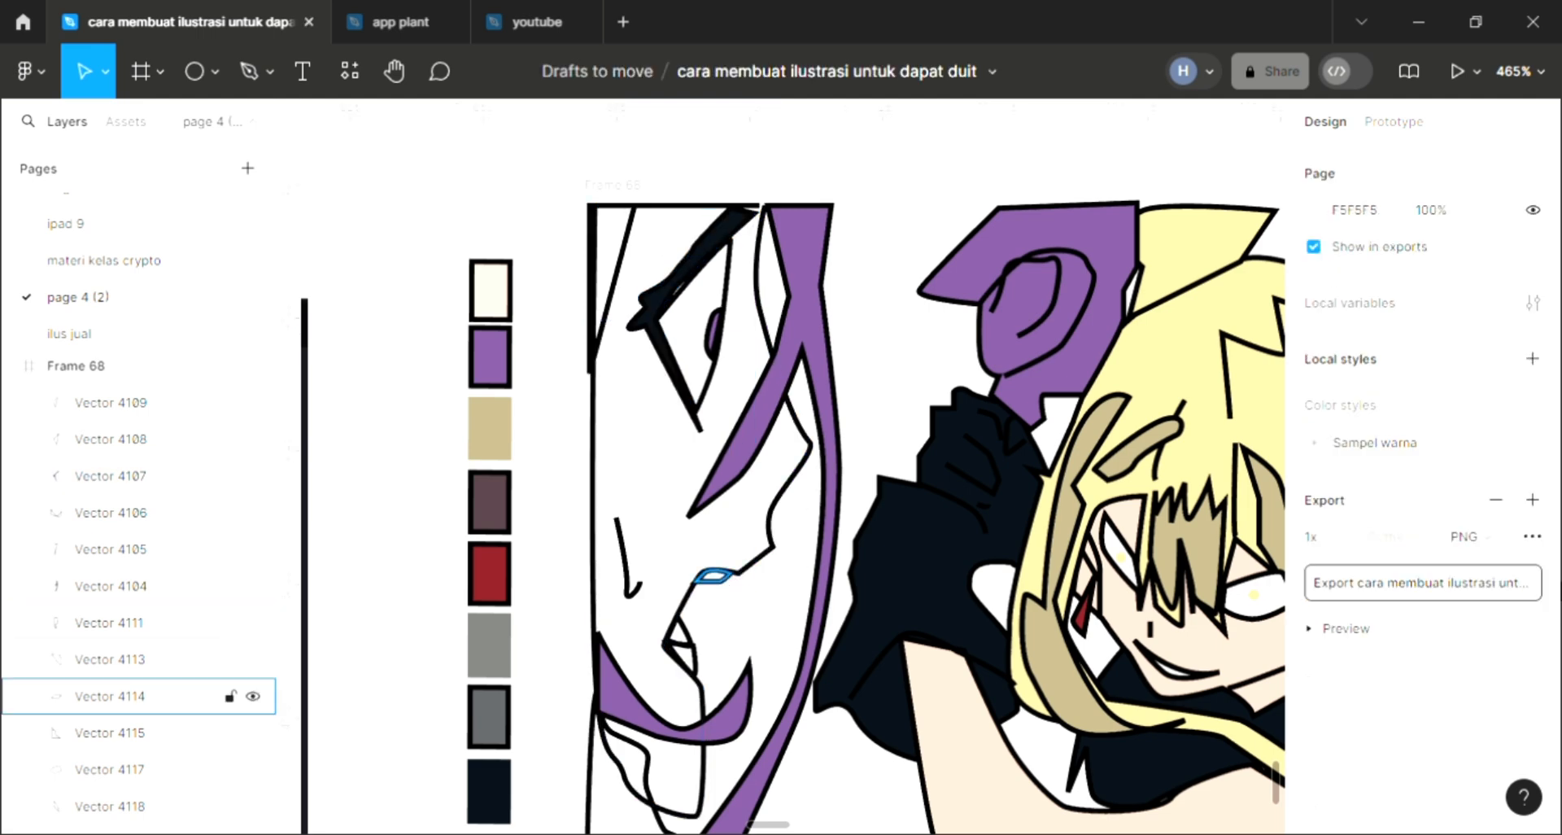
Step: Add a fill to the small 6.5 × 2.16 shape above the profile's mouth, and color the mouth triangle with the red palette swatch
click(713, 576)
click(1531, 588)
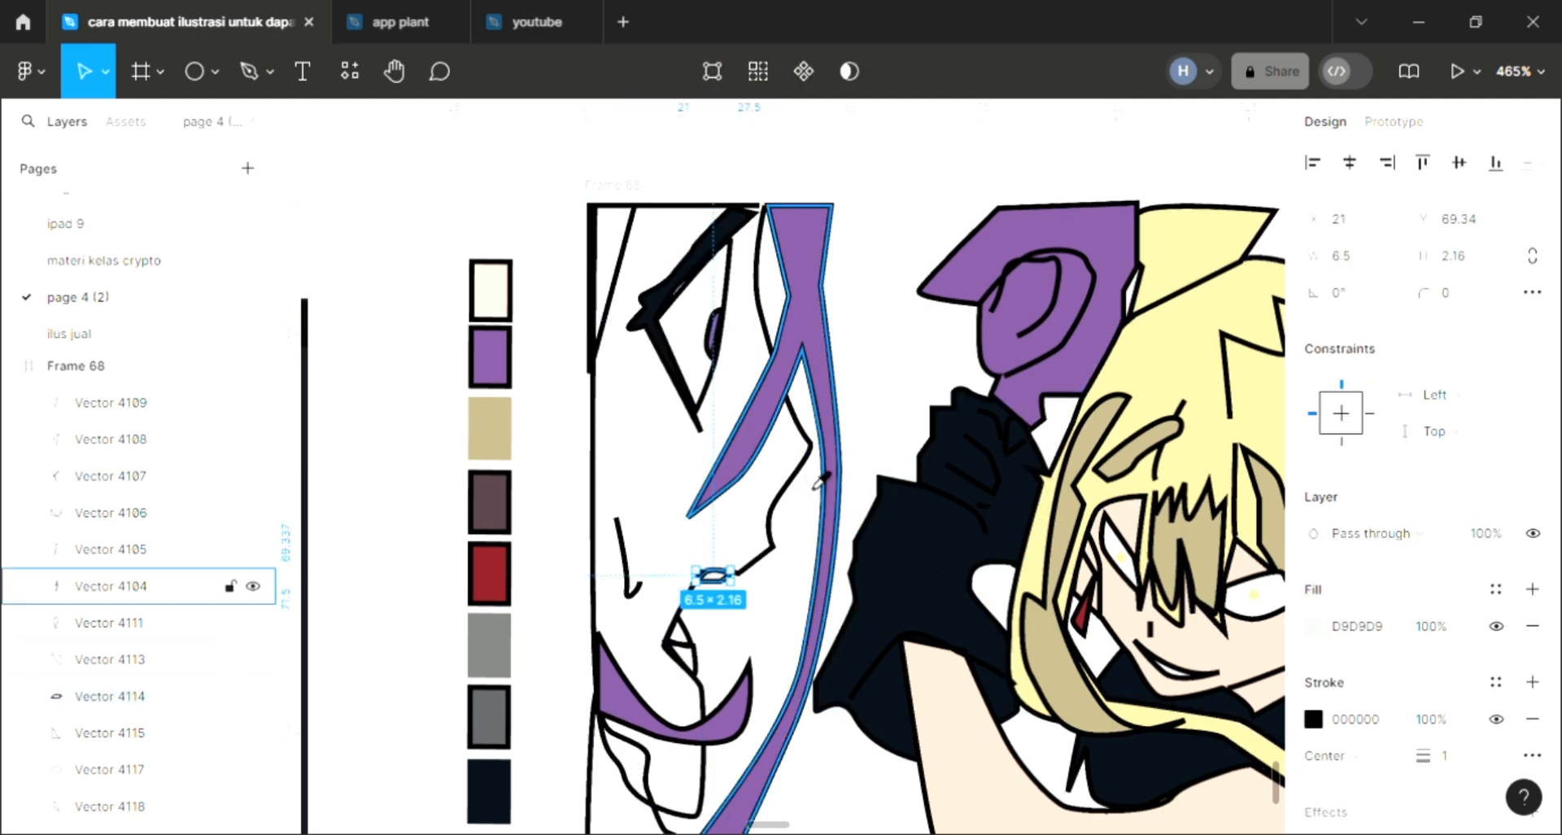
click(691, 645)
click(1532, 588)
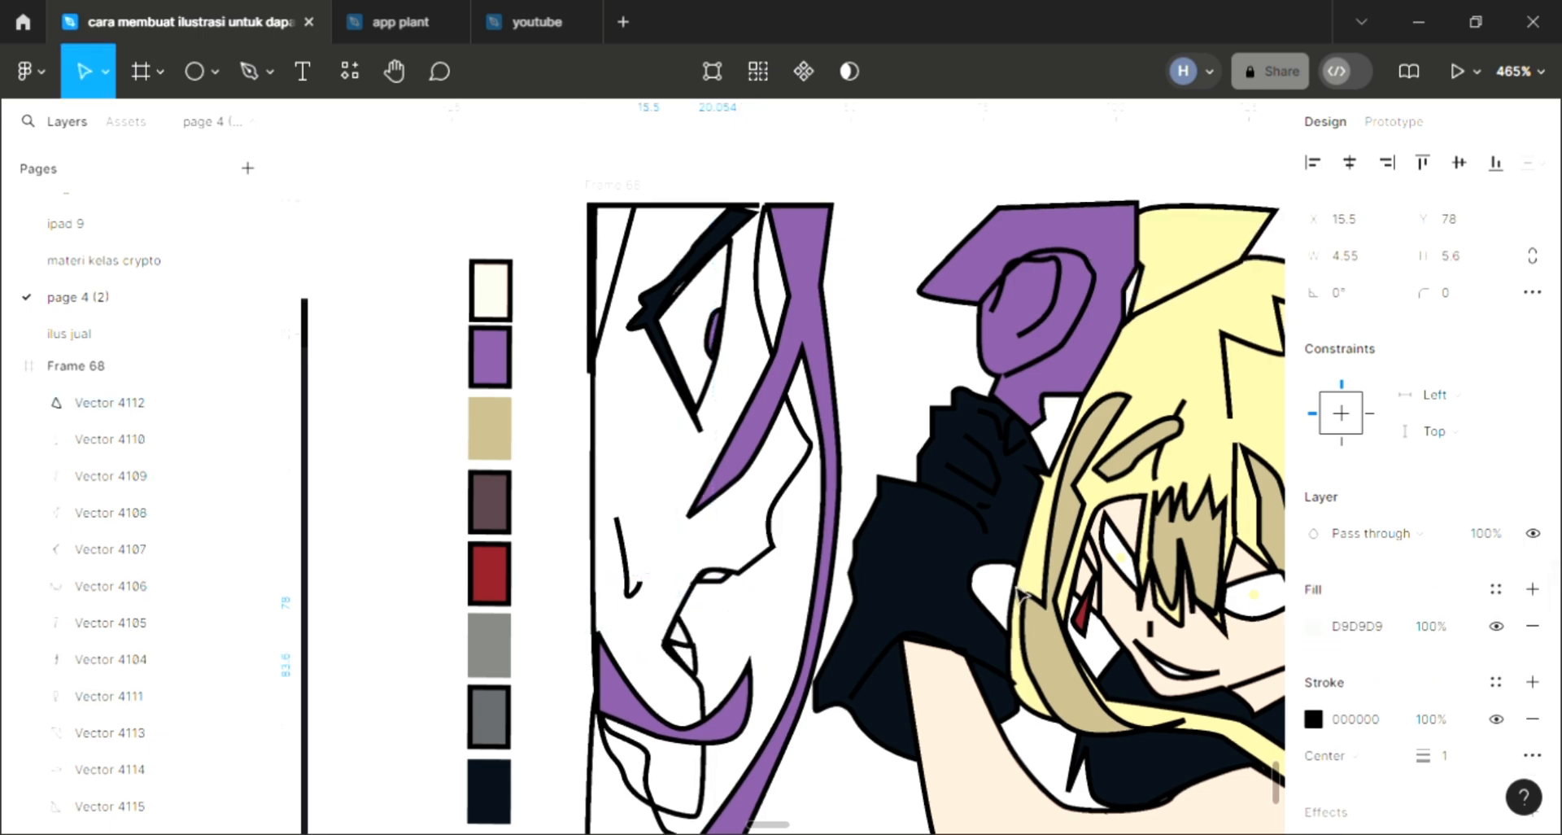
key(i)
click(498, 574)
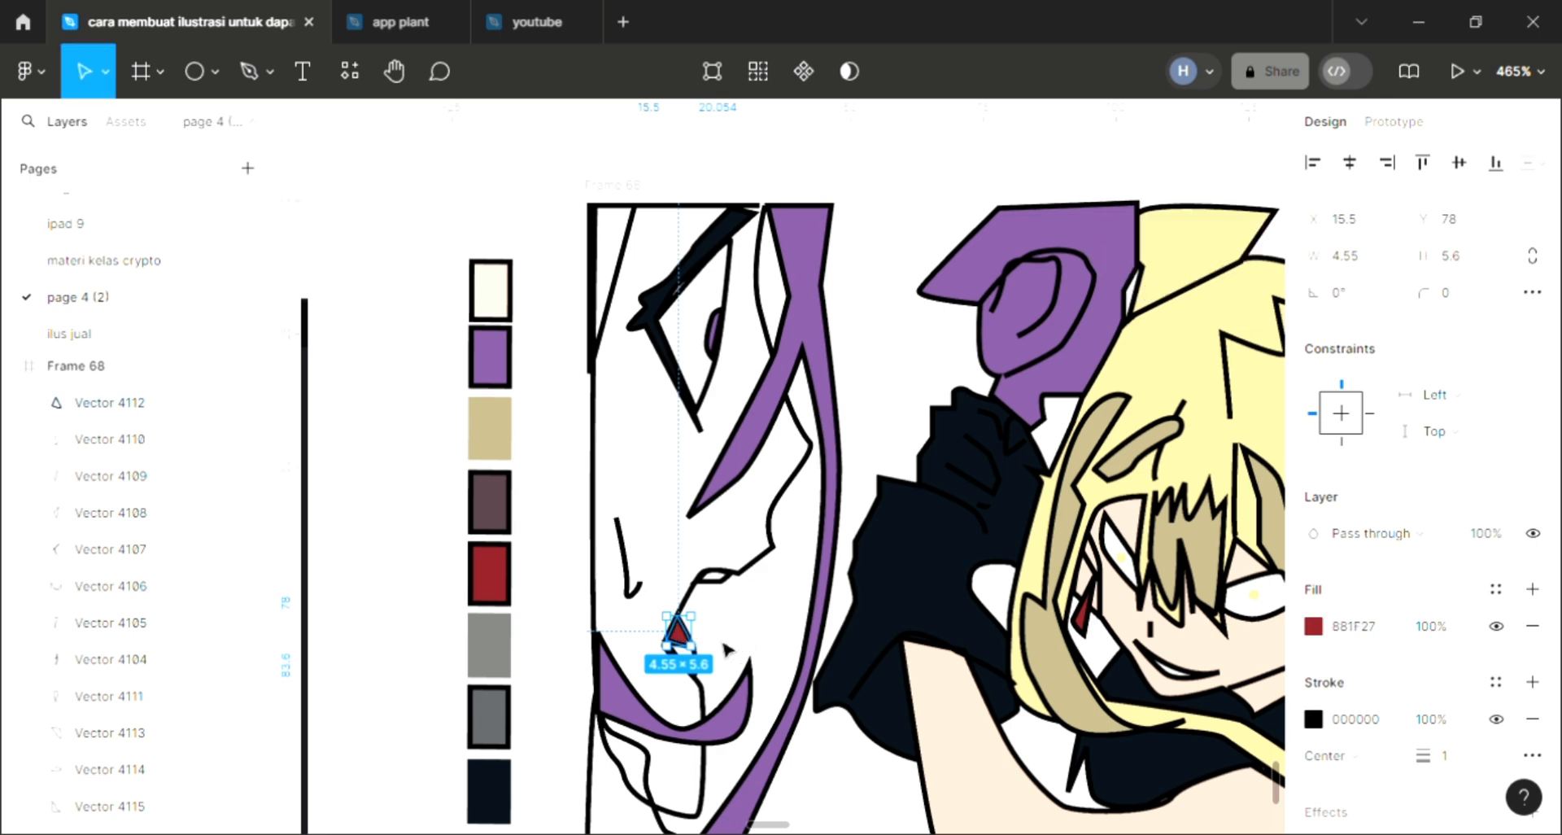
Step: Fill the 5.44 × 6.03 shape just below the red mouth triangle with white FFFFFF
click(713, 661)
click(705, 667)
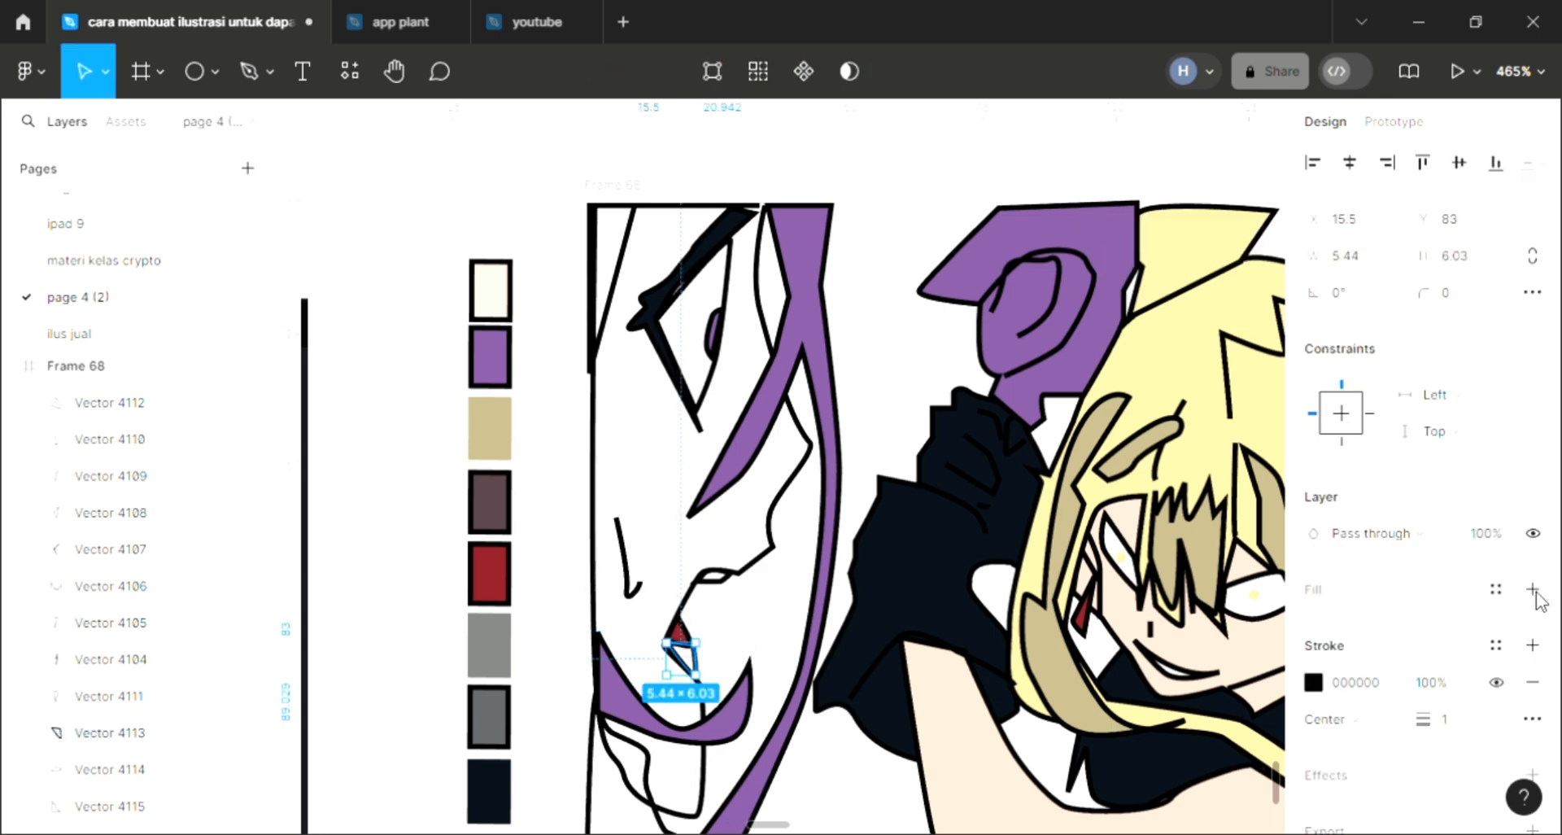
key(i)
click(763, 578)
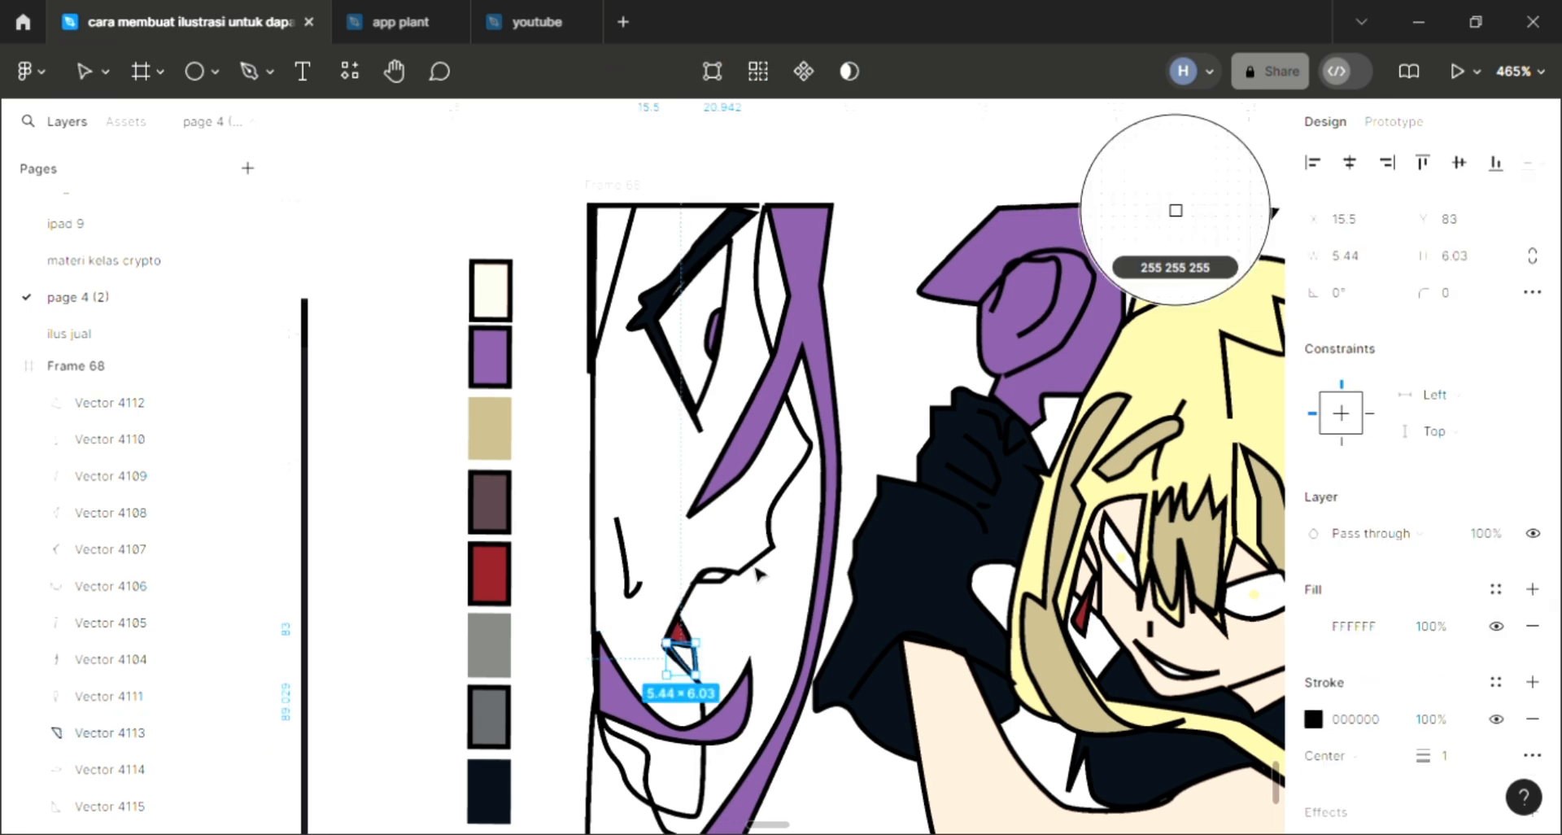
Step: Add a fill to the 41.03 × 114.56 profile face outline and close the gap in its path at the forehead
click(754, 563)
click(1532, 588)
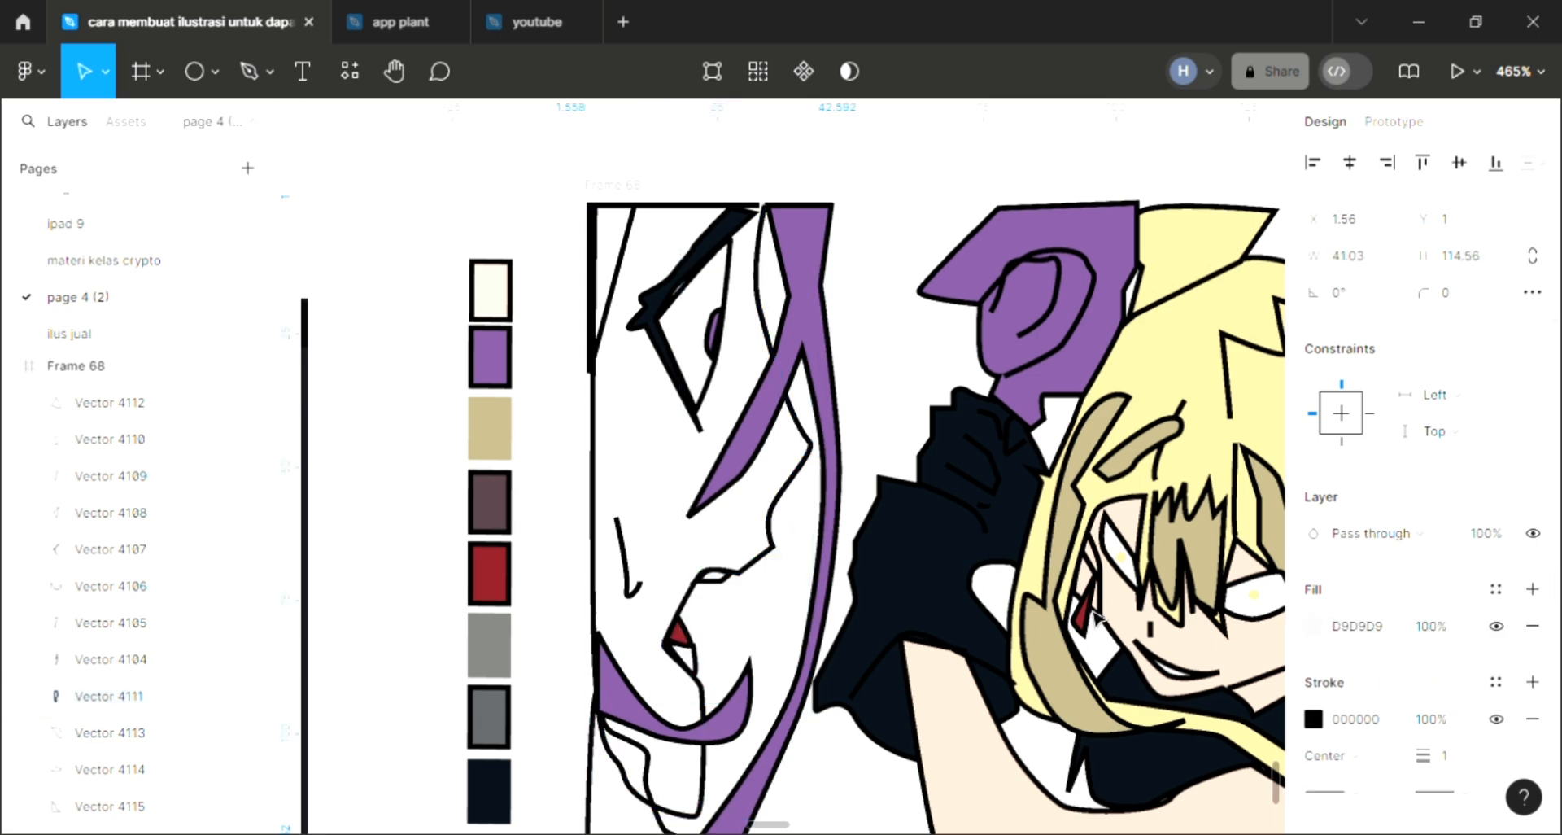
double_click(778, 571)
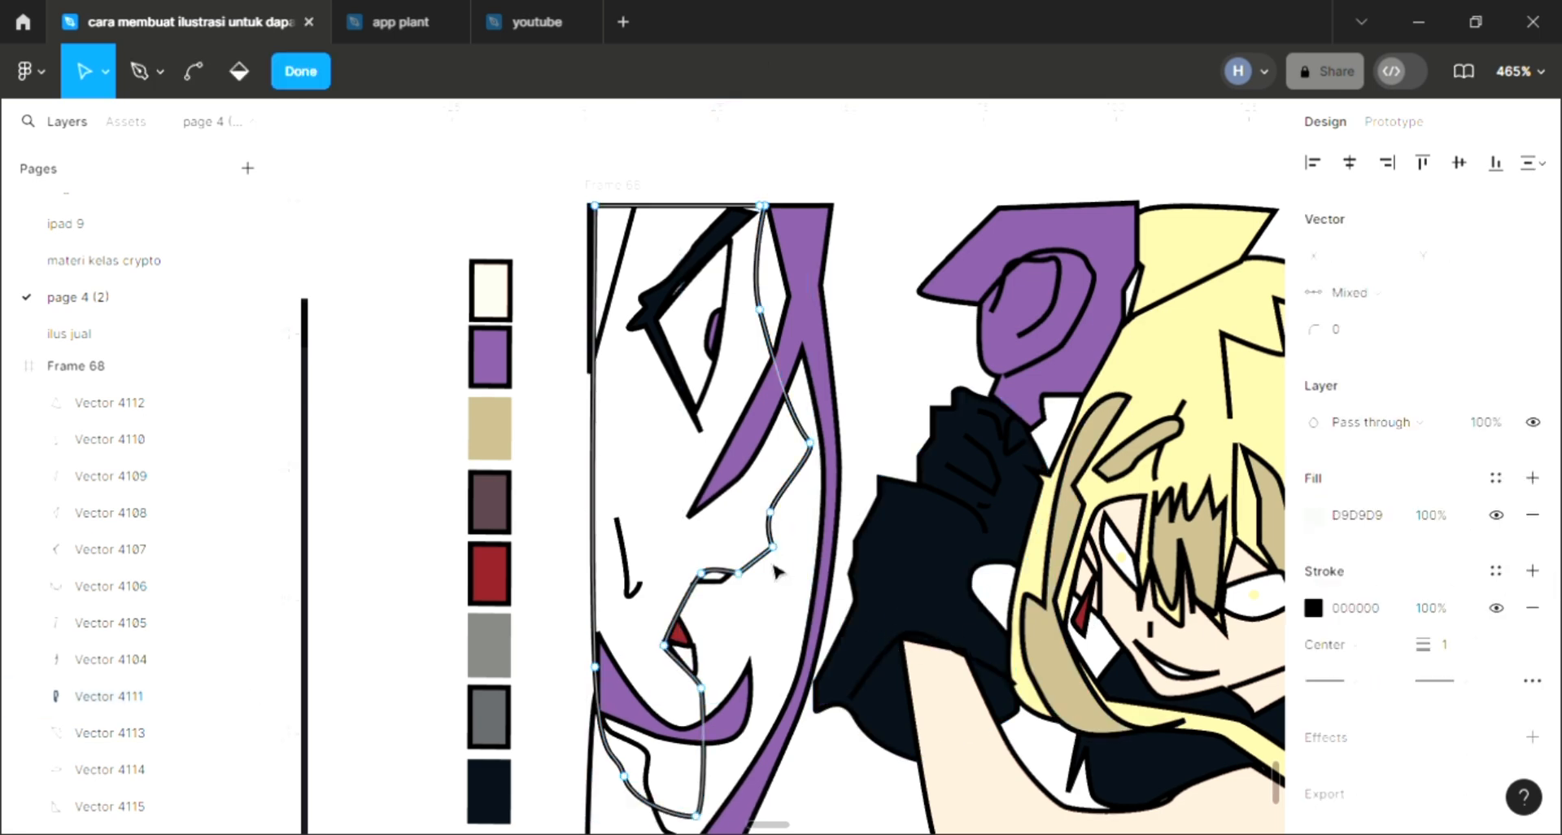
click(765, 206)
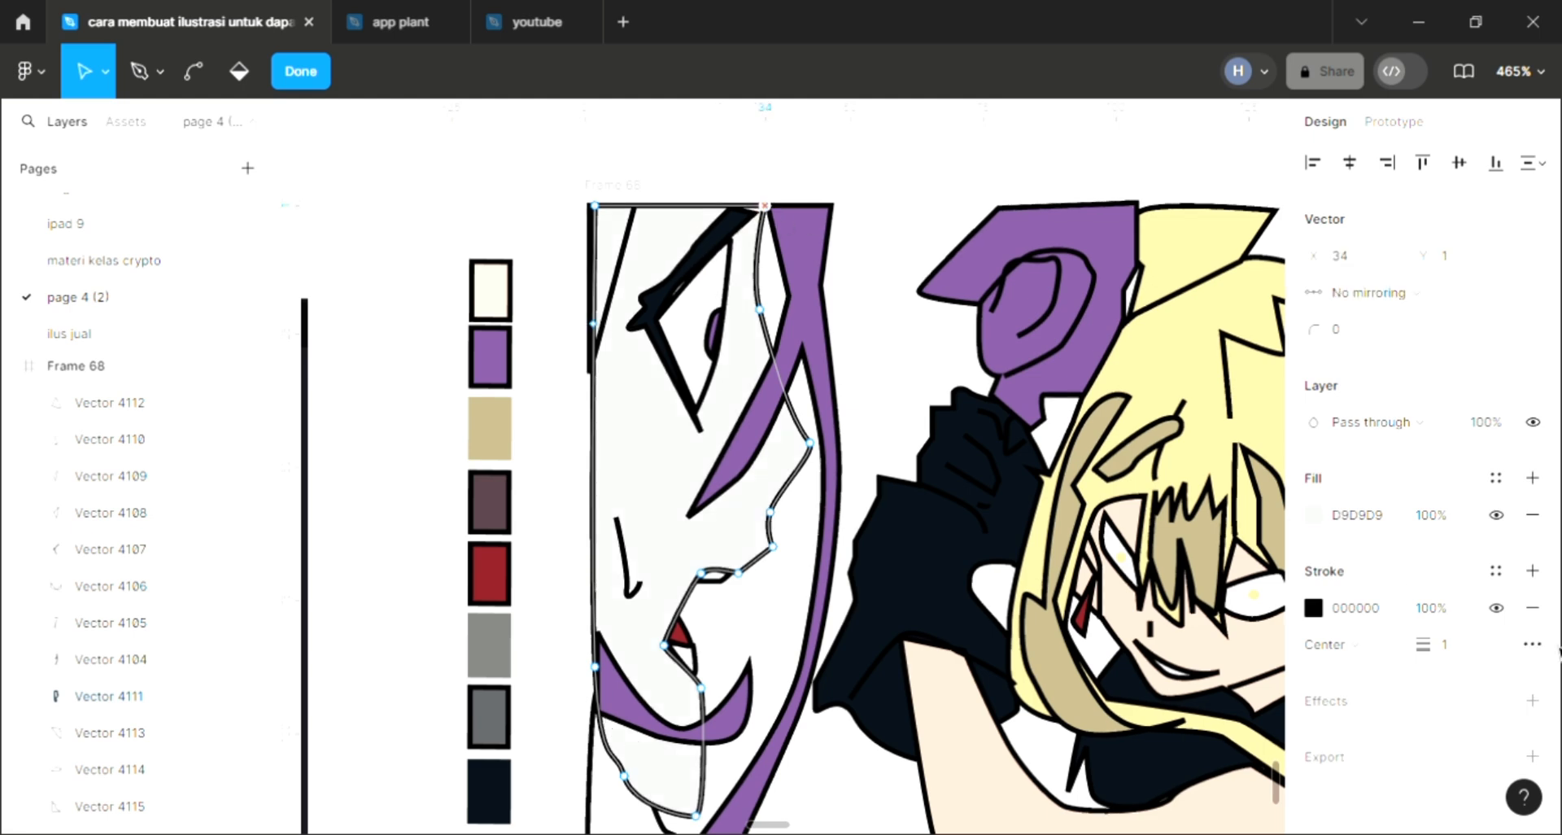
key(Escape)
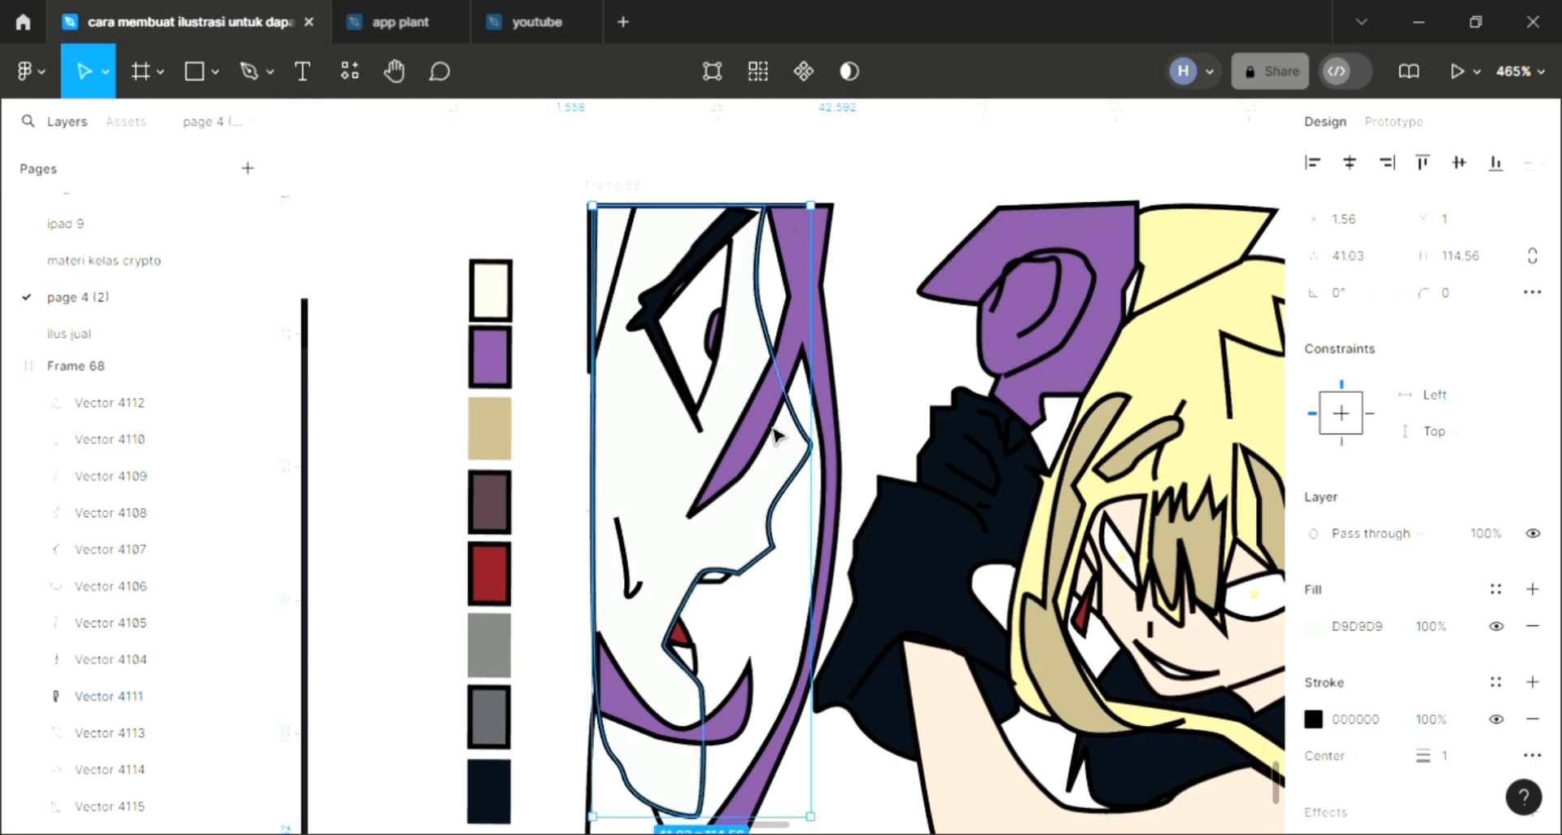
Step: Fill the large profile face with the skin tone F1D0BF sampled from the blonde character's face
key(i)
click(509, 313)
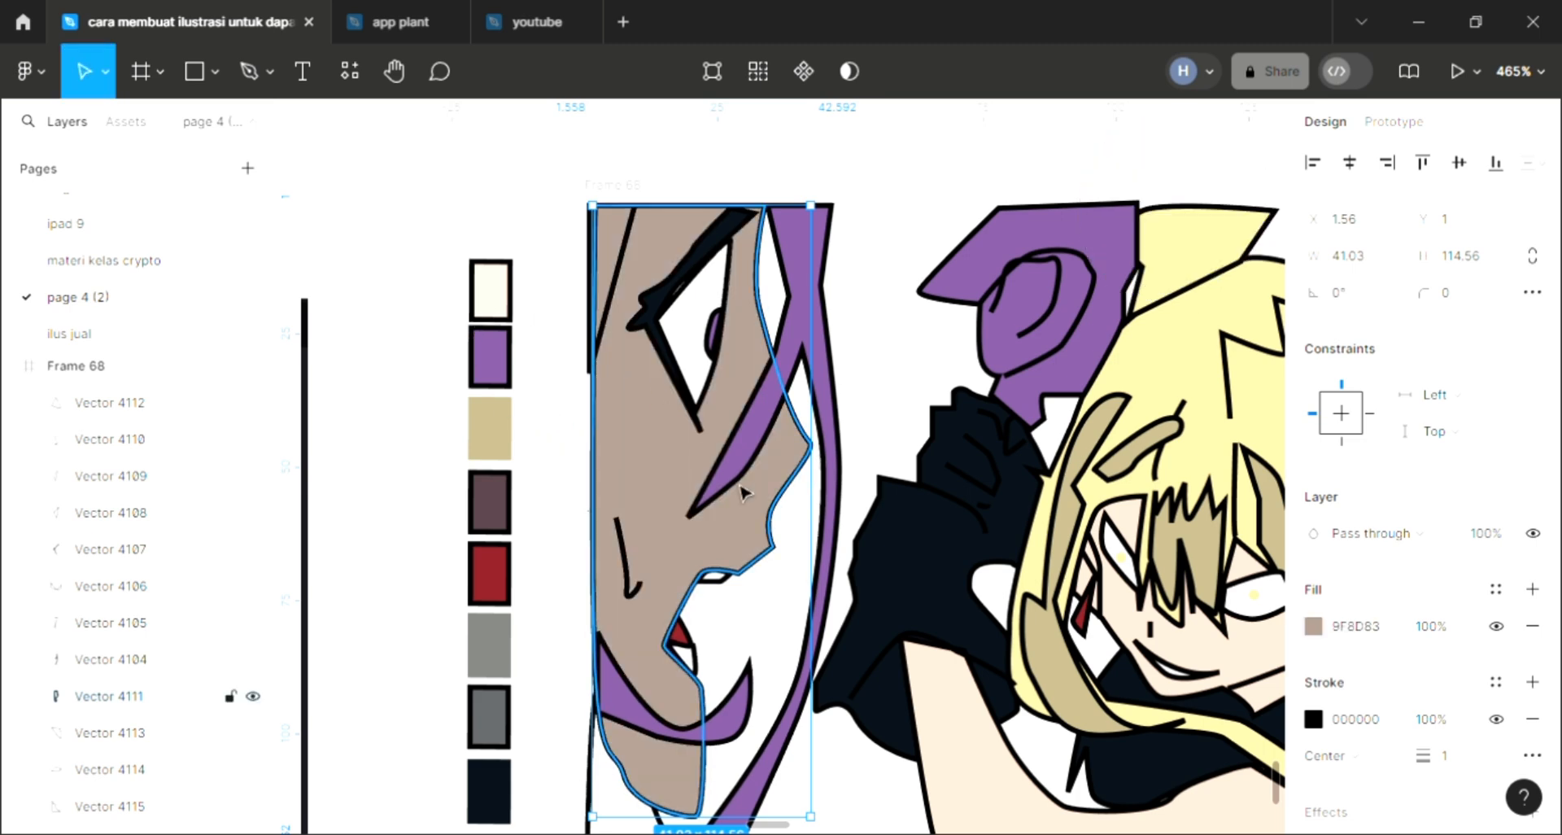
key(i)
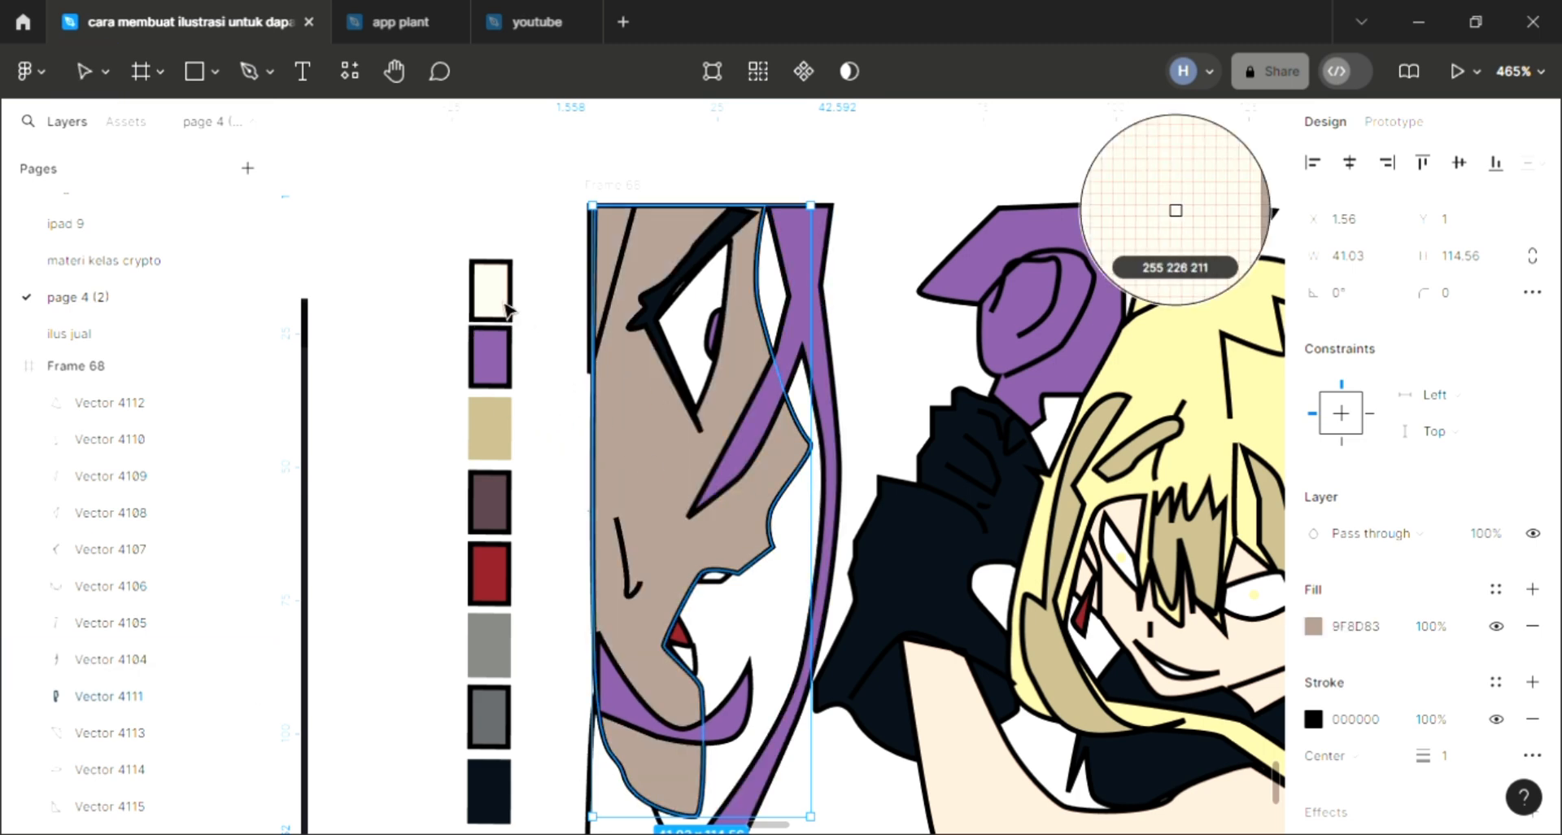
click(508, 310)
key(i)
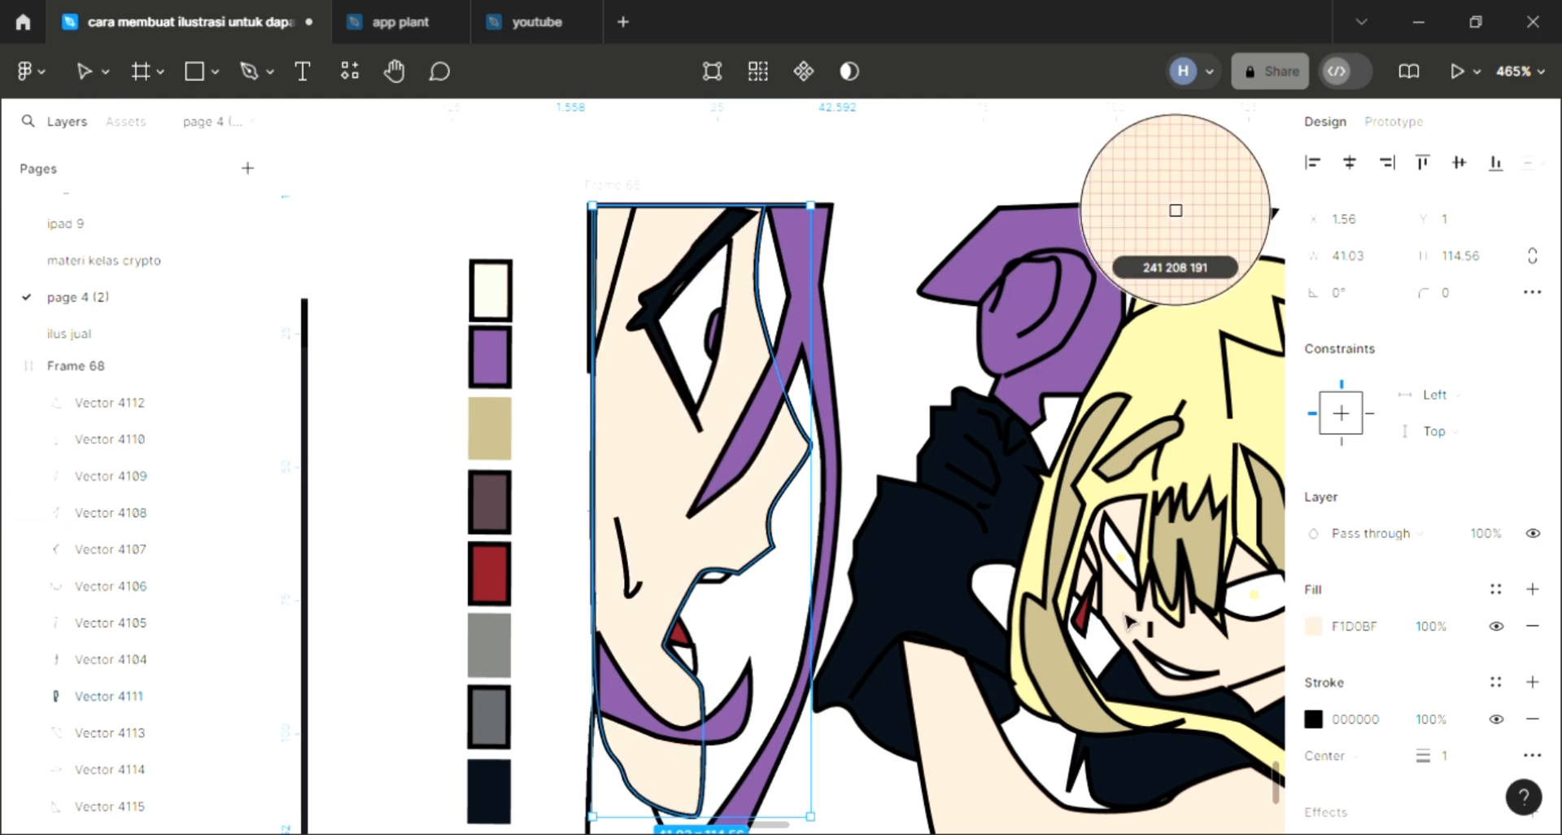
click(1129, 621)
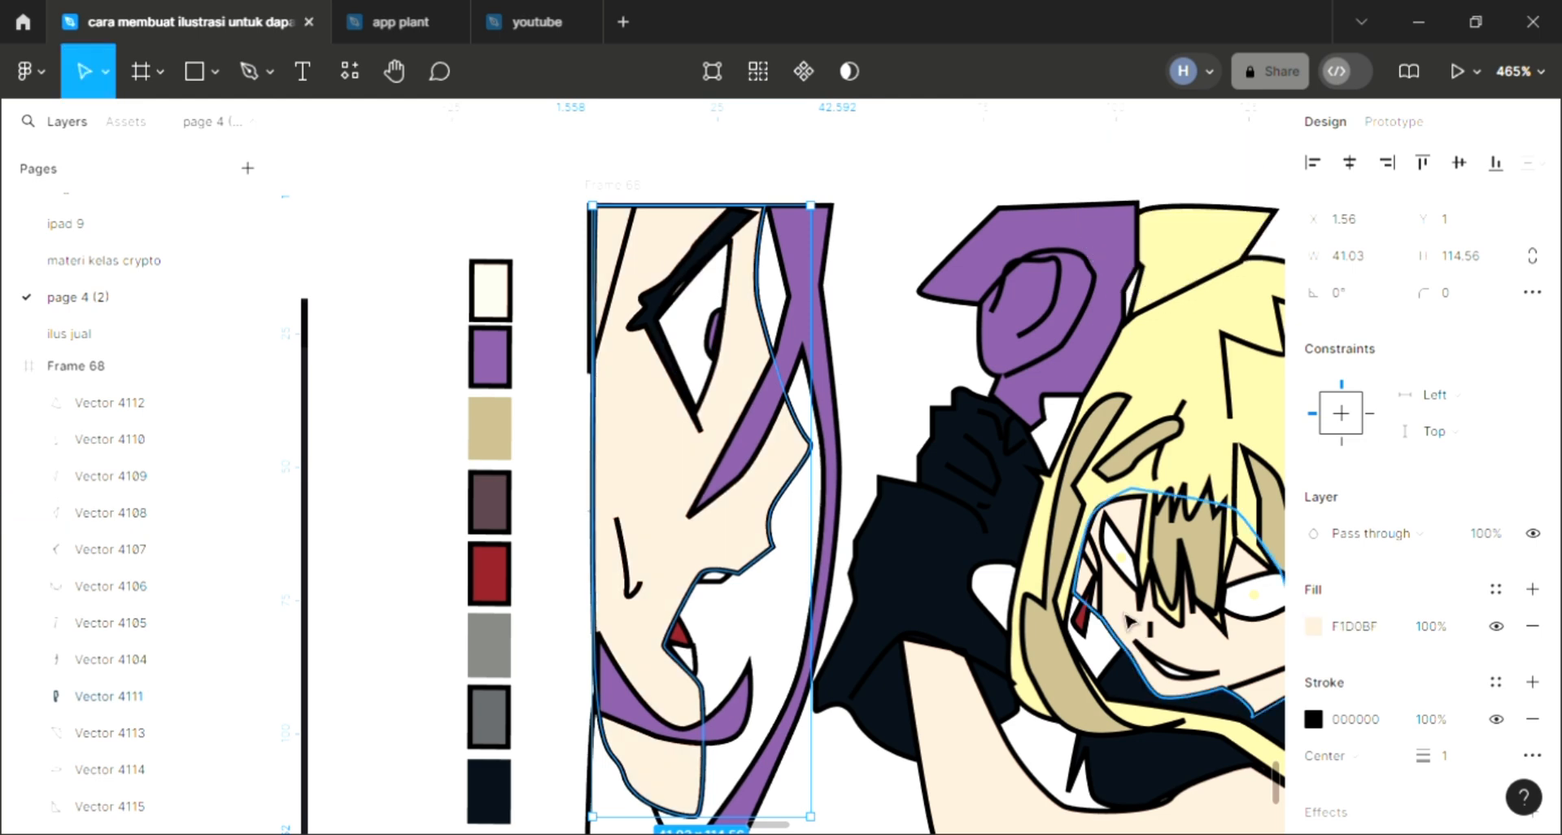
Step: Fill the 27 × 33.5 clothing shape below the profile's neck with red 881F27 sampled from the mouth
scroll(1129, 621, down, 3)
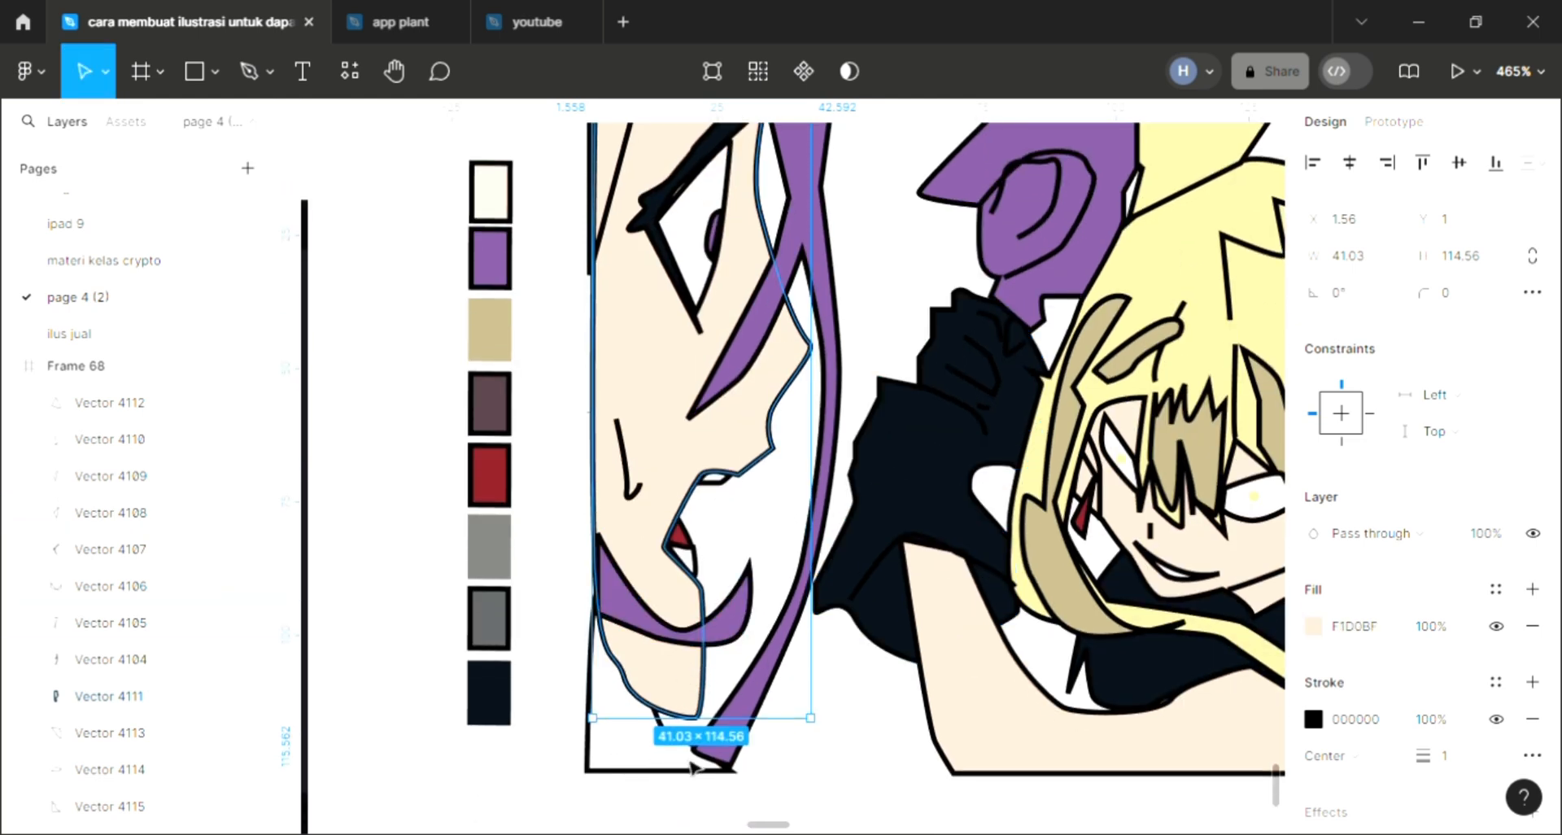
click(691, 767)
click(1532, 625)
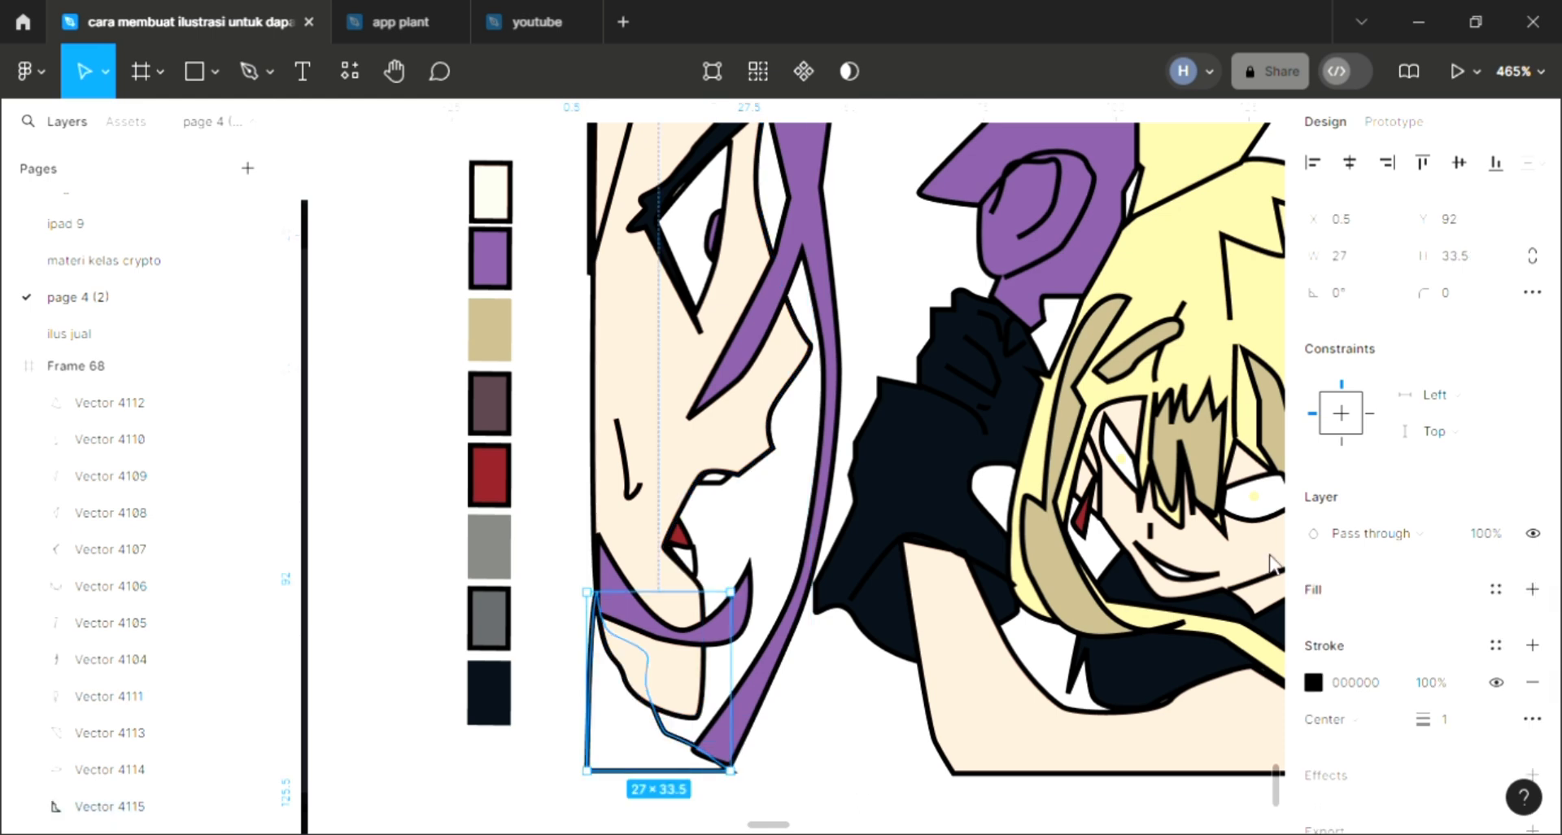
click(1532, 589)
key(i)
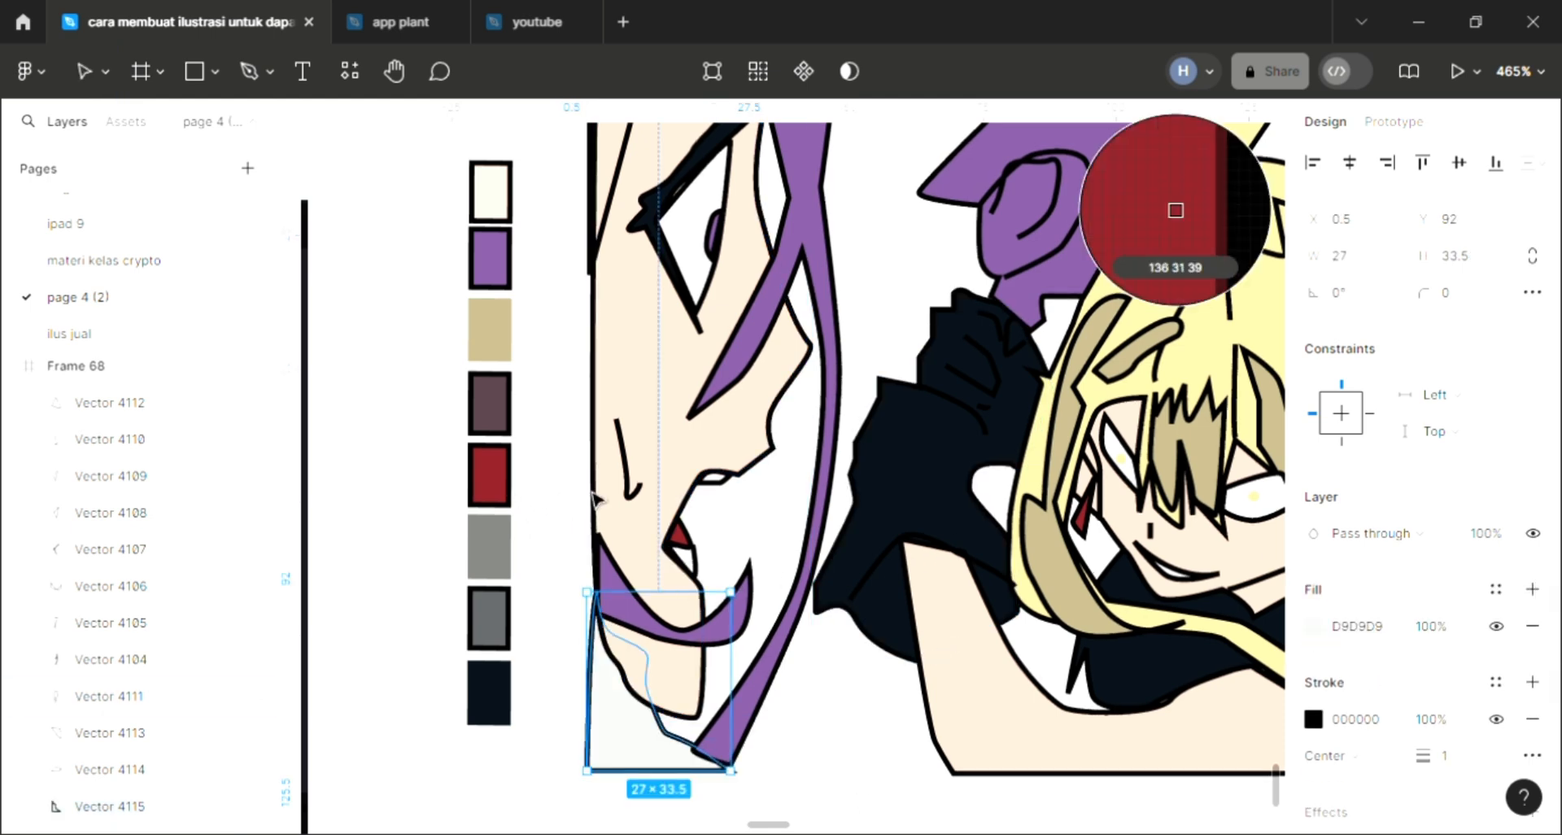
click(677, 536)
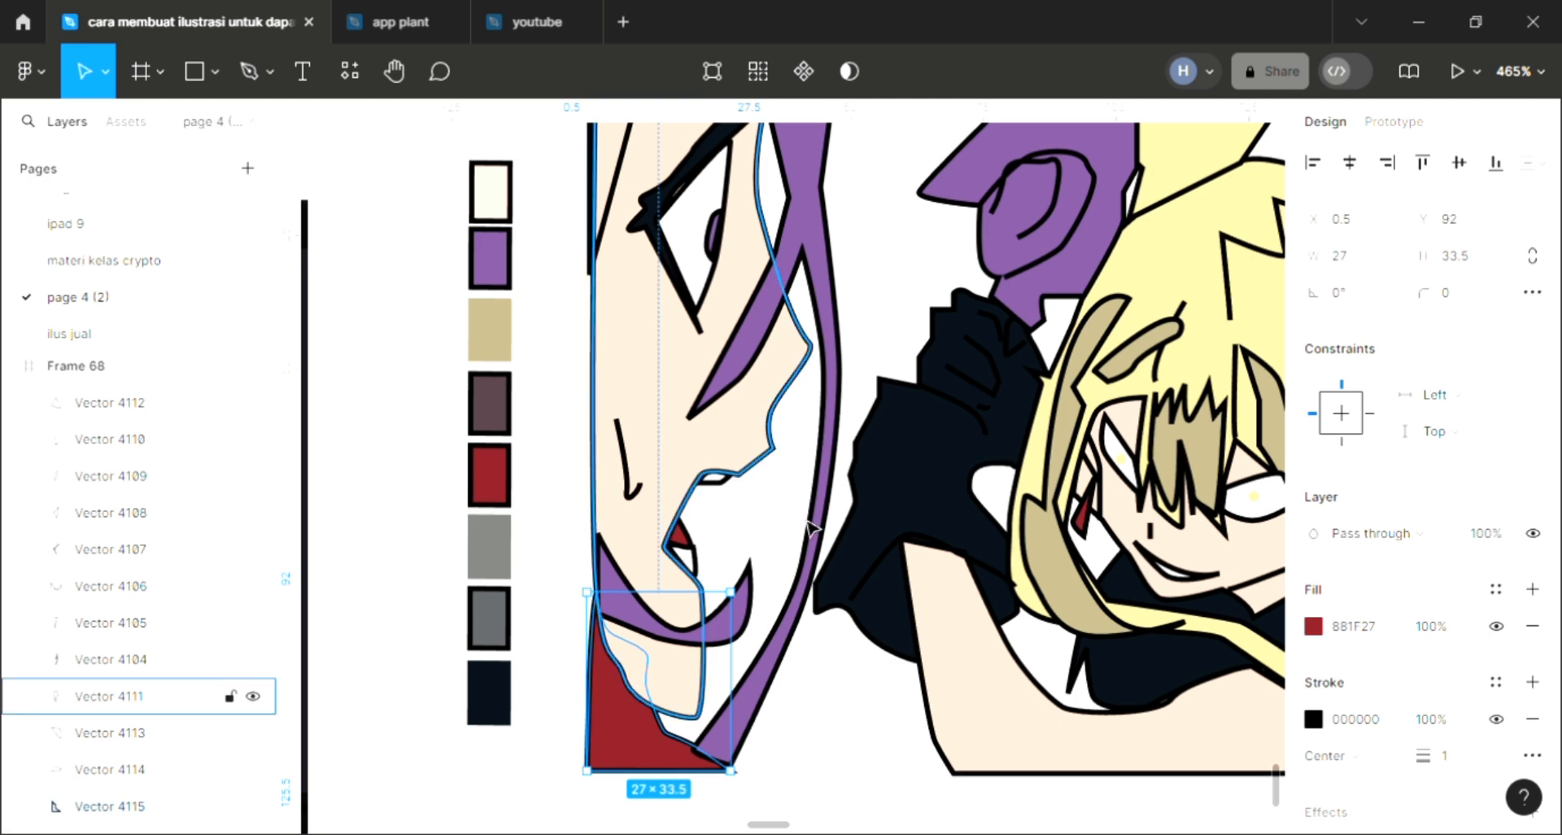
key(Escape)
Step: Fill the 8.5 × 31.5 triangular hair shape beside the profile's forehead with purple 7E5599 sampled from the artwork
scroll(810, 527, up, 3)
scroll(809, 527, right, 5)
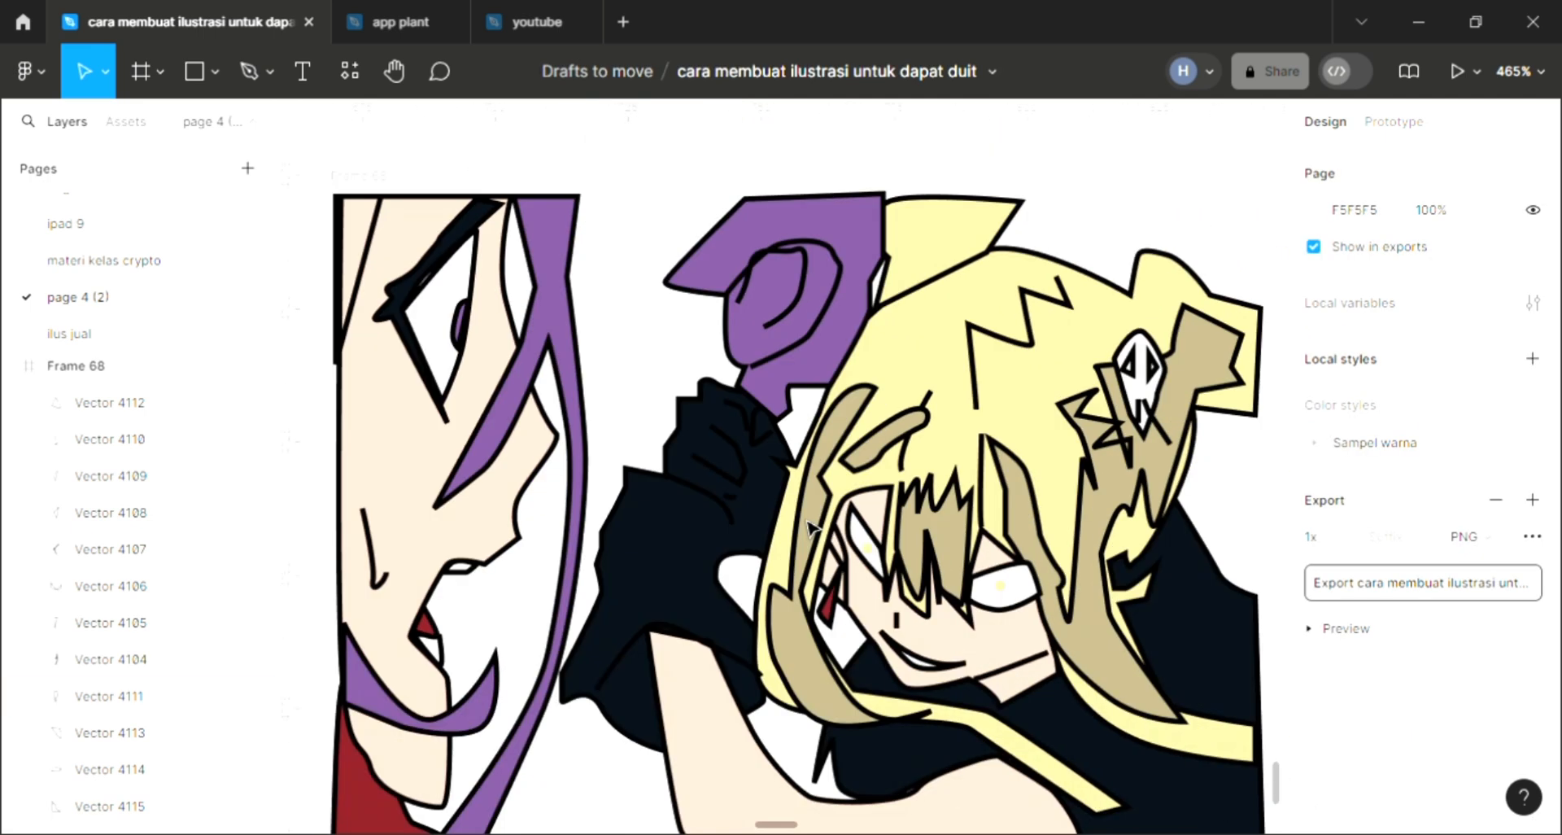
click(376, 264)
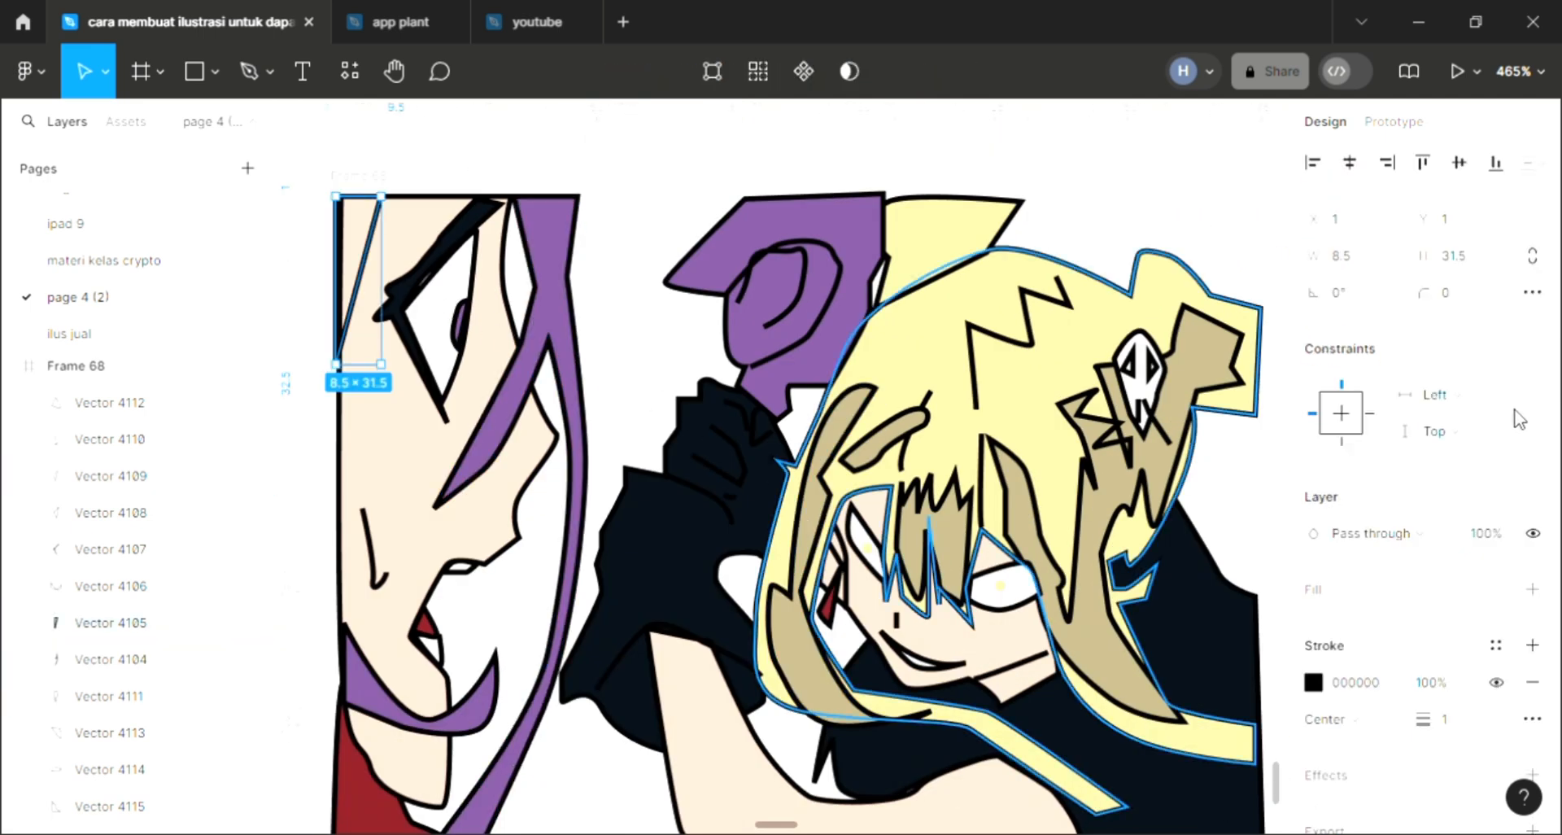
click(1532, 589)
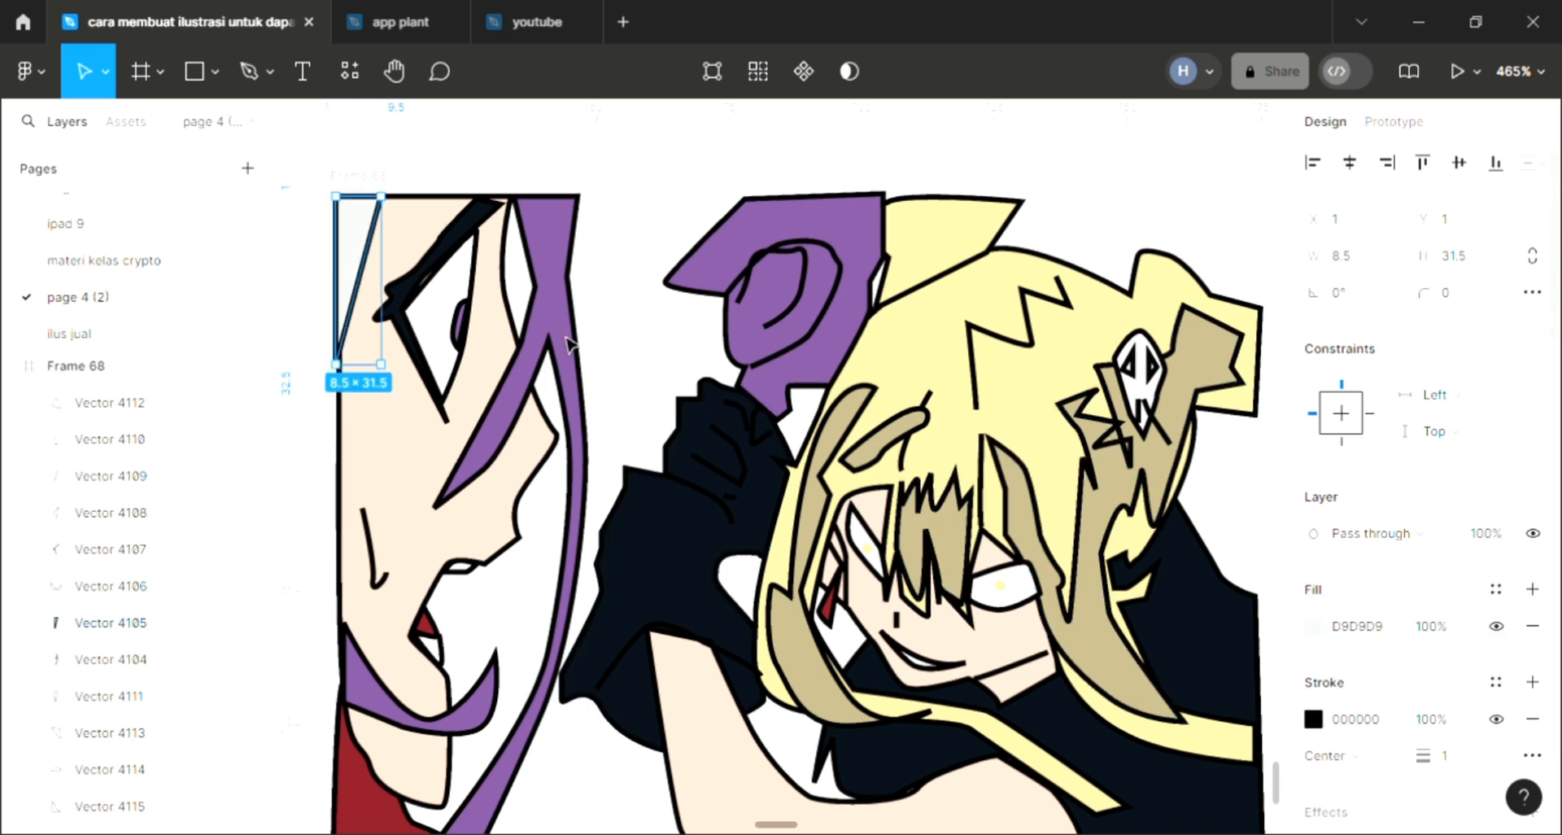
key(i)
click(637, 303)
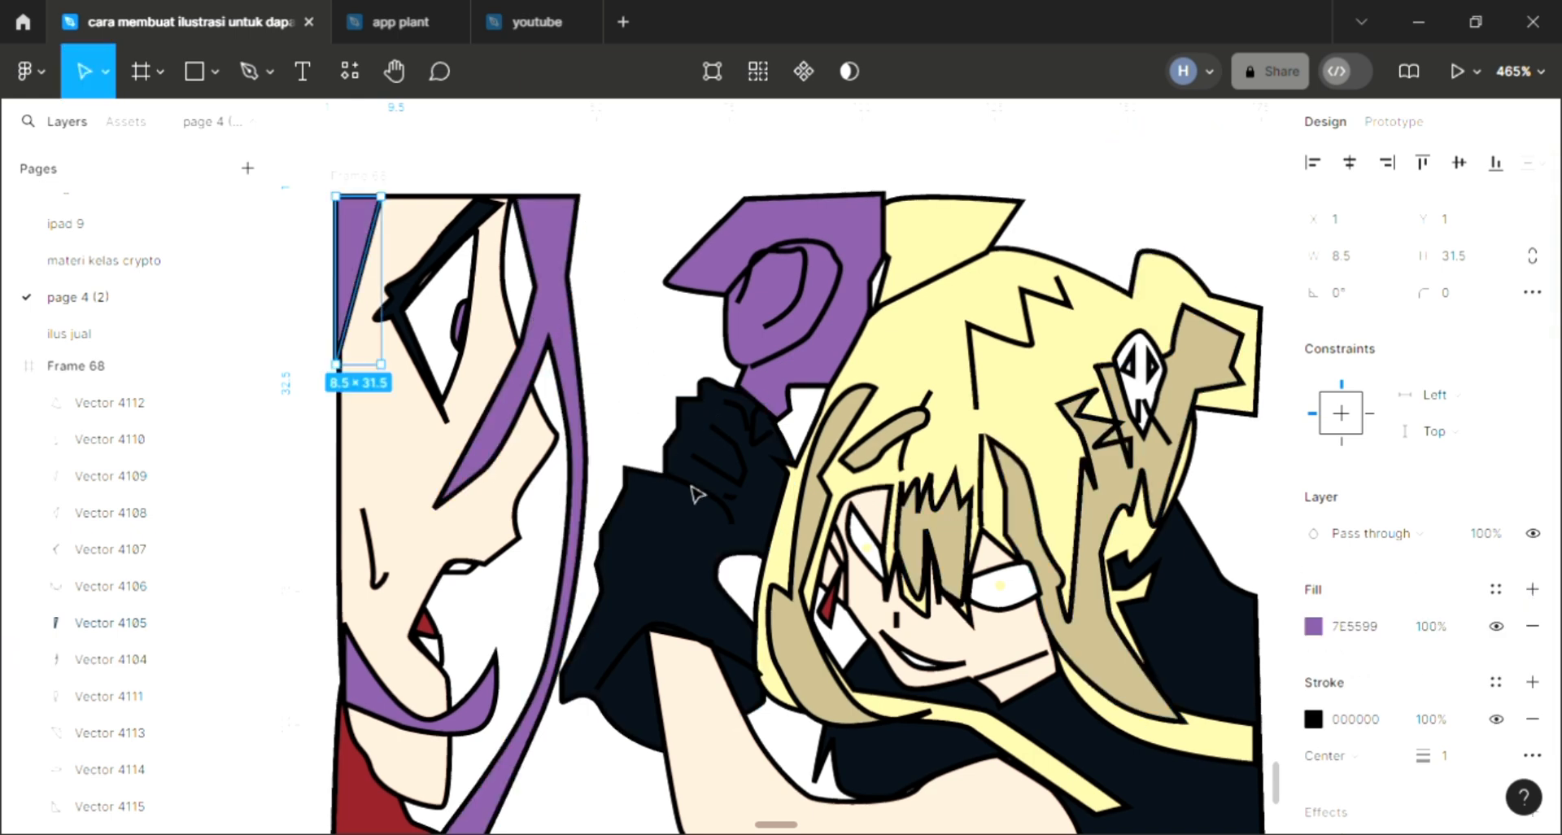
key(Escape)
Step: Replace Frame 68's white background fill with a linear gradient from pink E77B7B to dark red 814545
scroll(697, 491, down, 3)
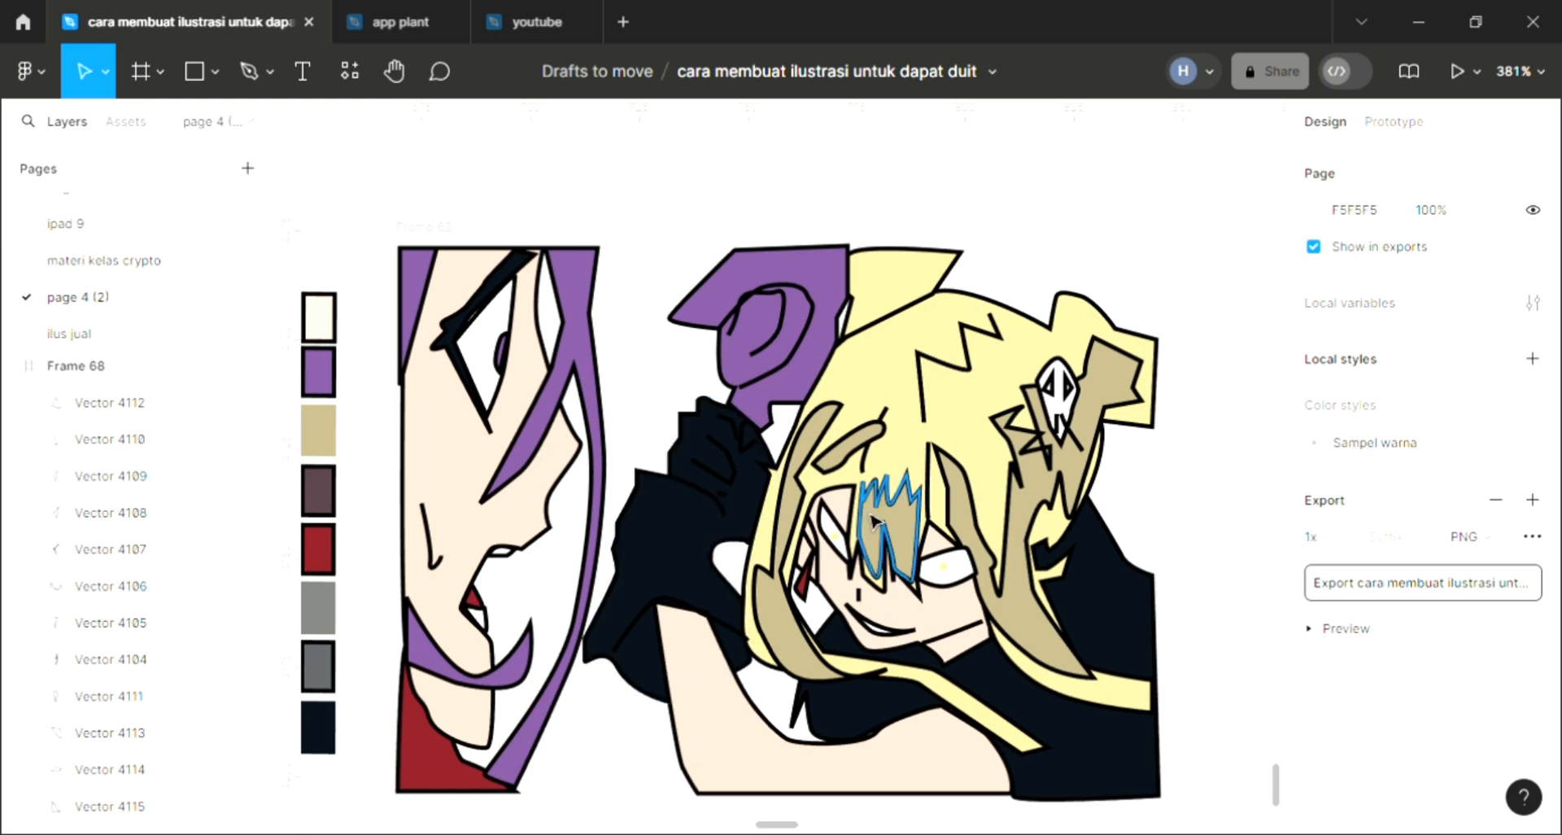
scroll(886, 512, down, 1)
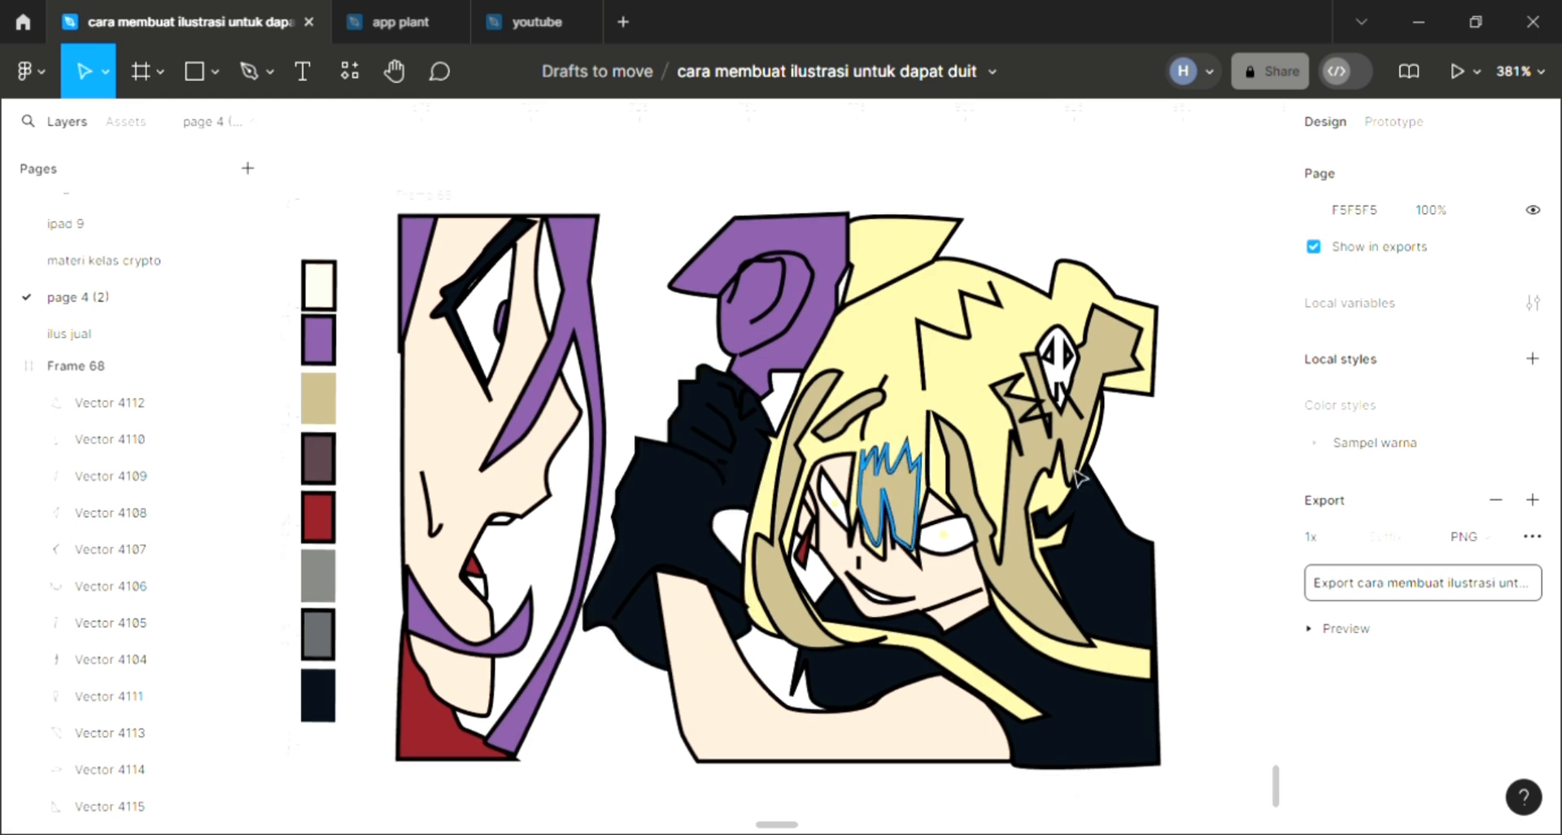
click(606, 435)
scroll(650, 488, right, 2)
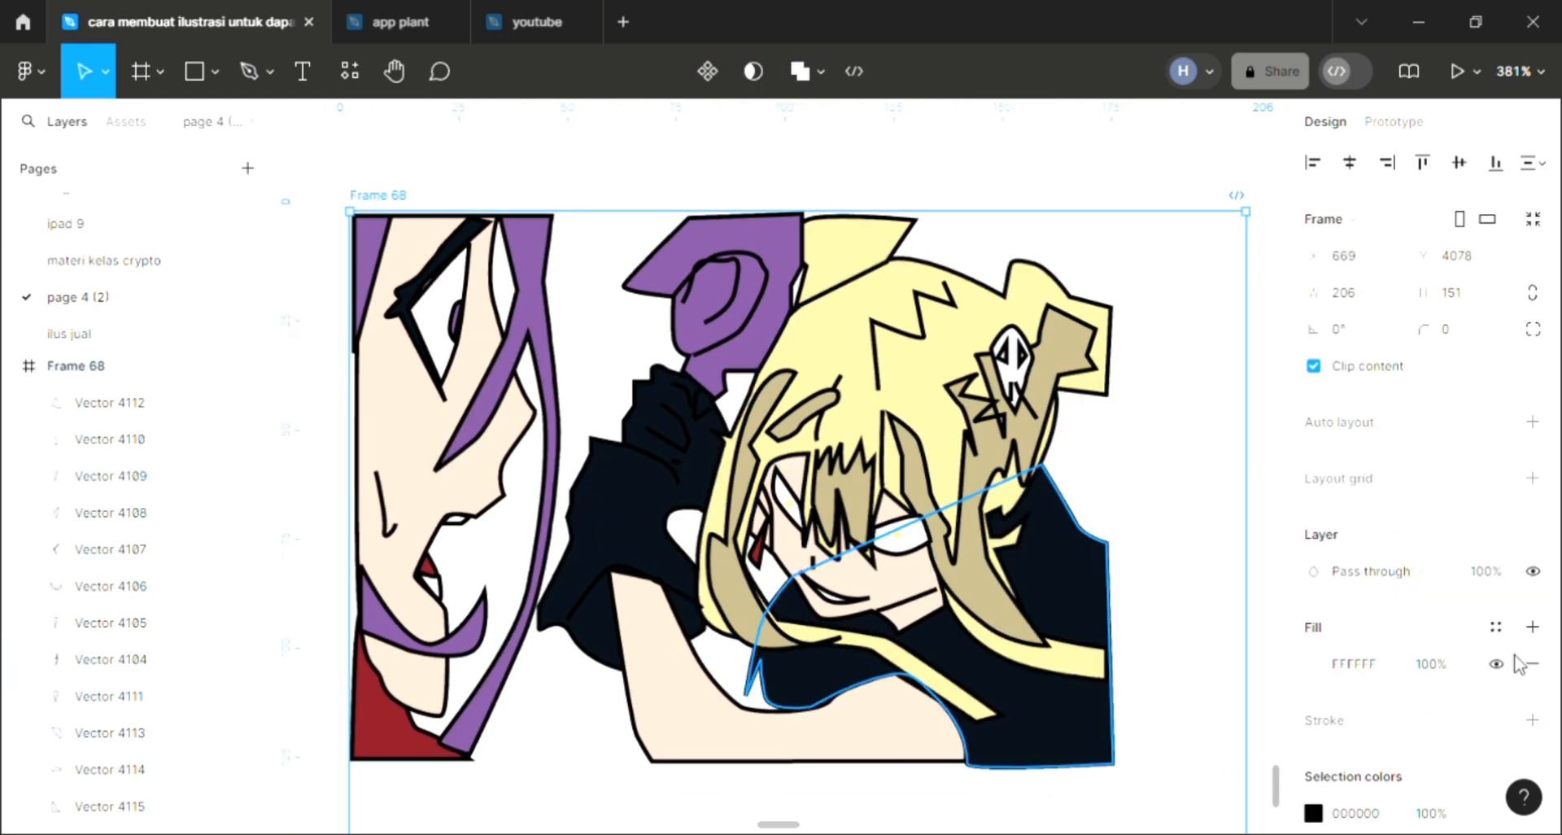
click(1313, 664)
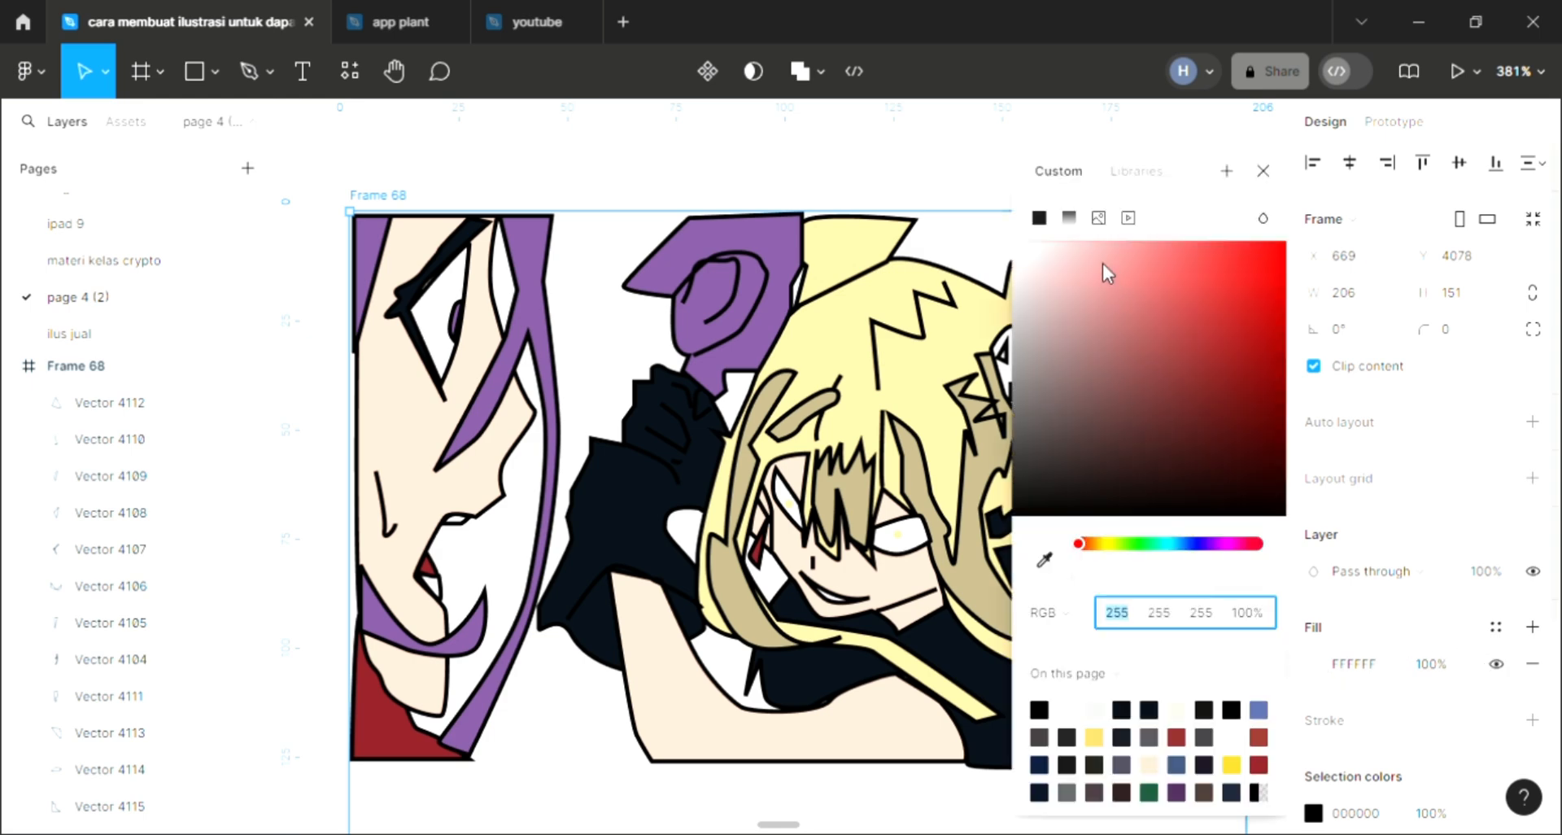
click(1138, 266)
click(1068, 217)
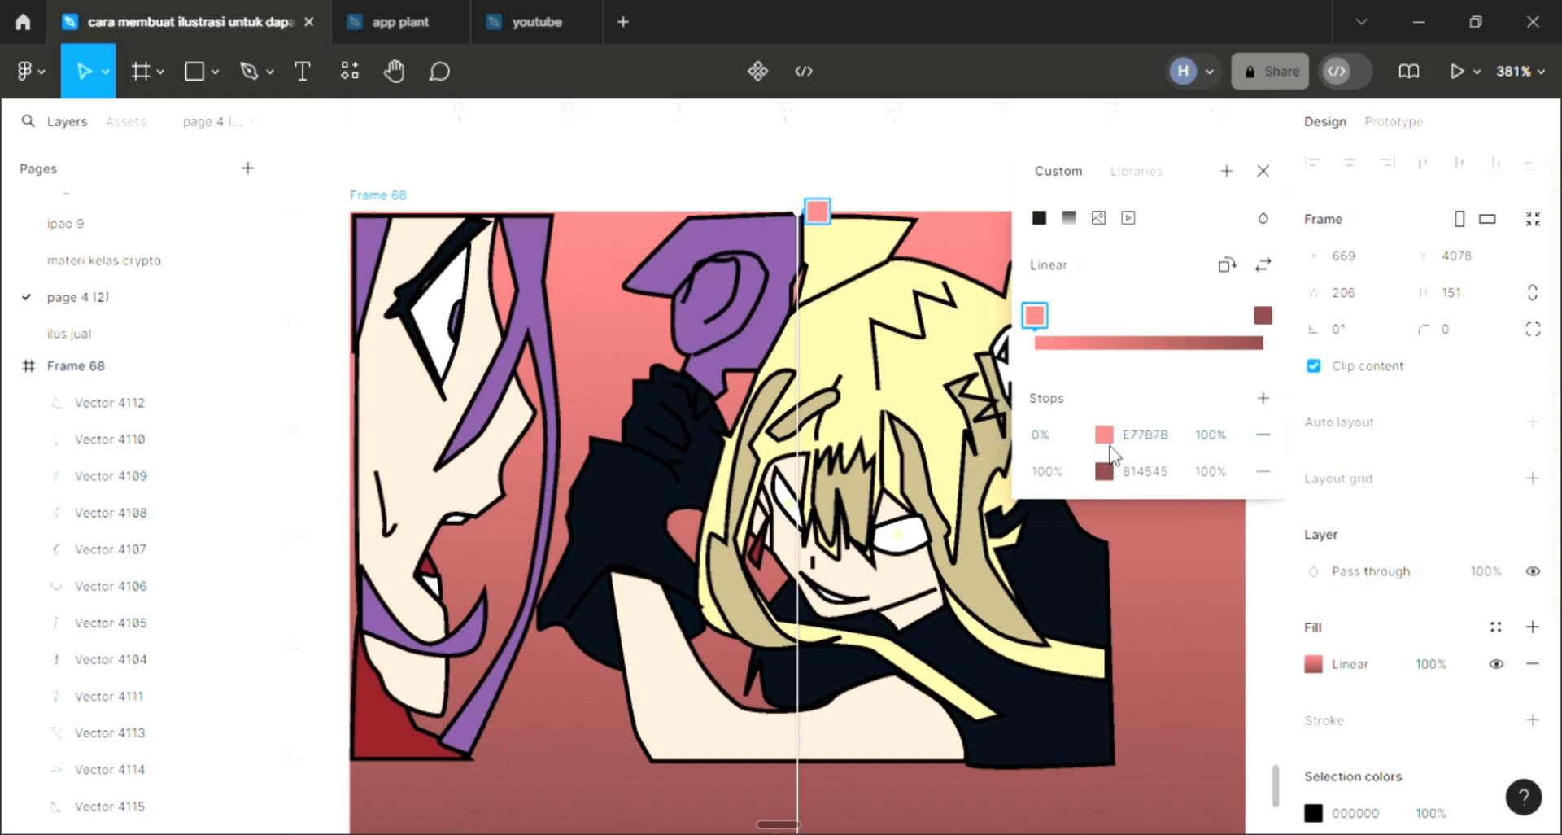
Step: Recolor the 0% stop of Frame 68's background gradient to light cyan 7BE0E7
click(1103, 434)
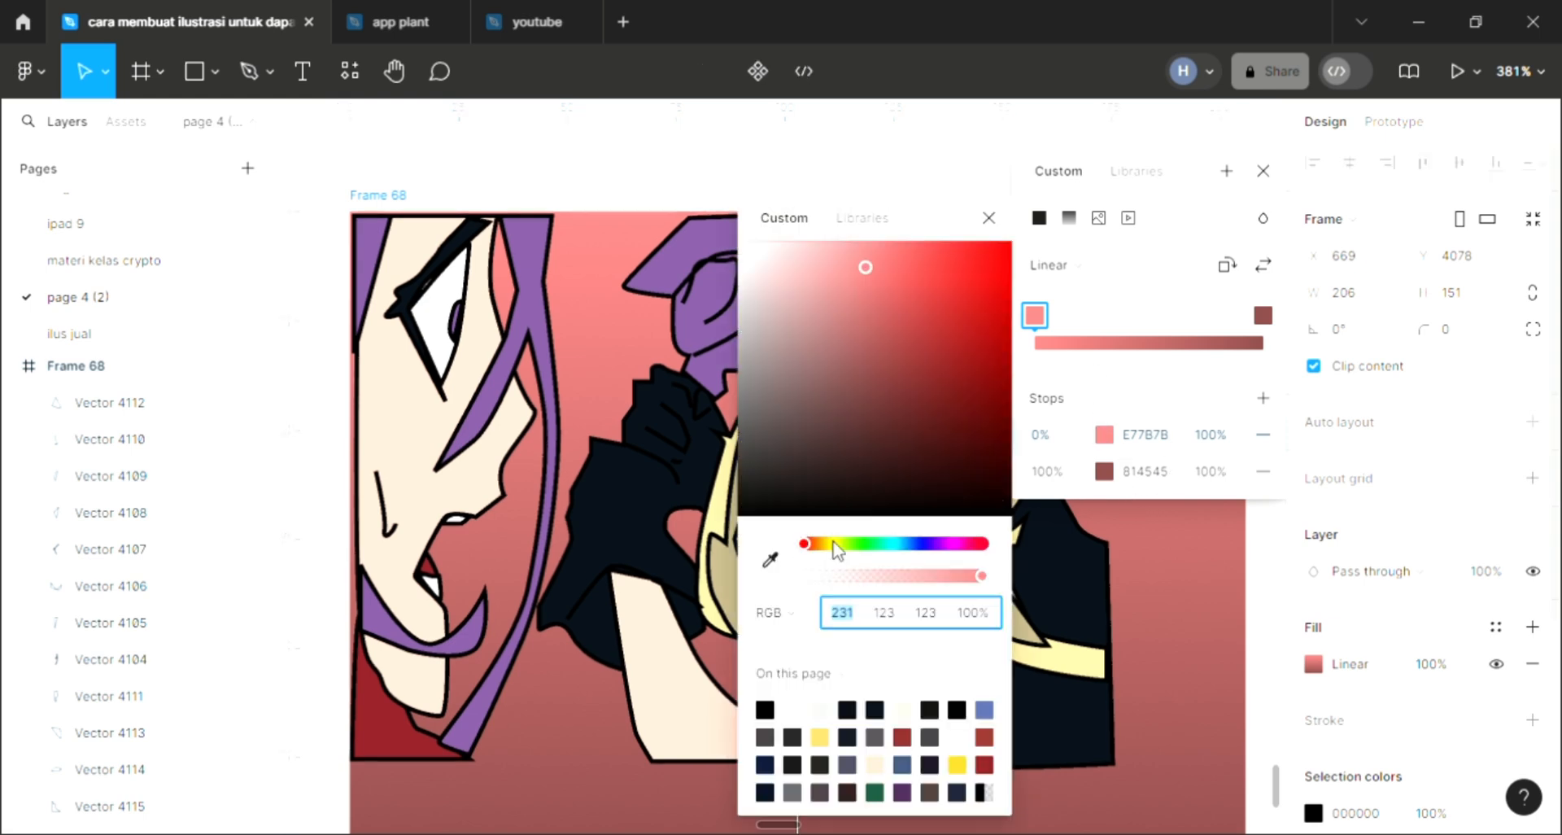
click(869, 543)
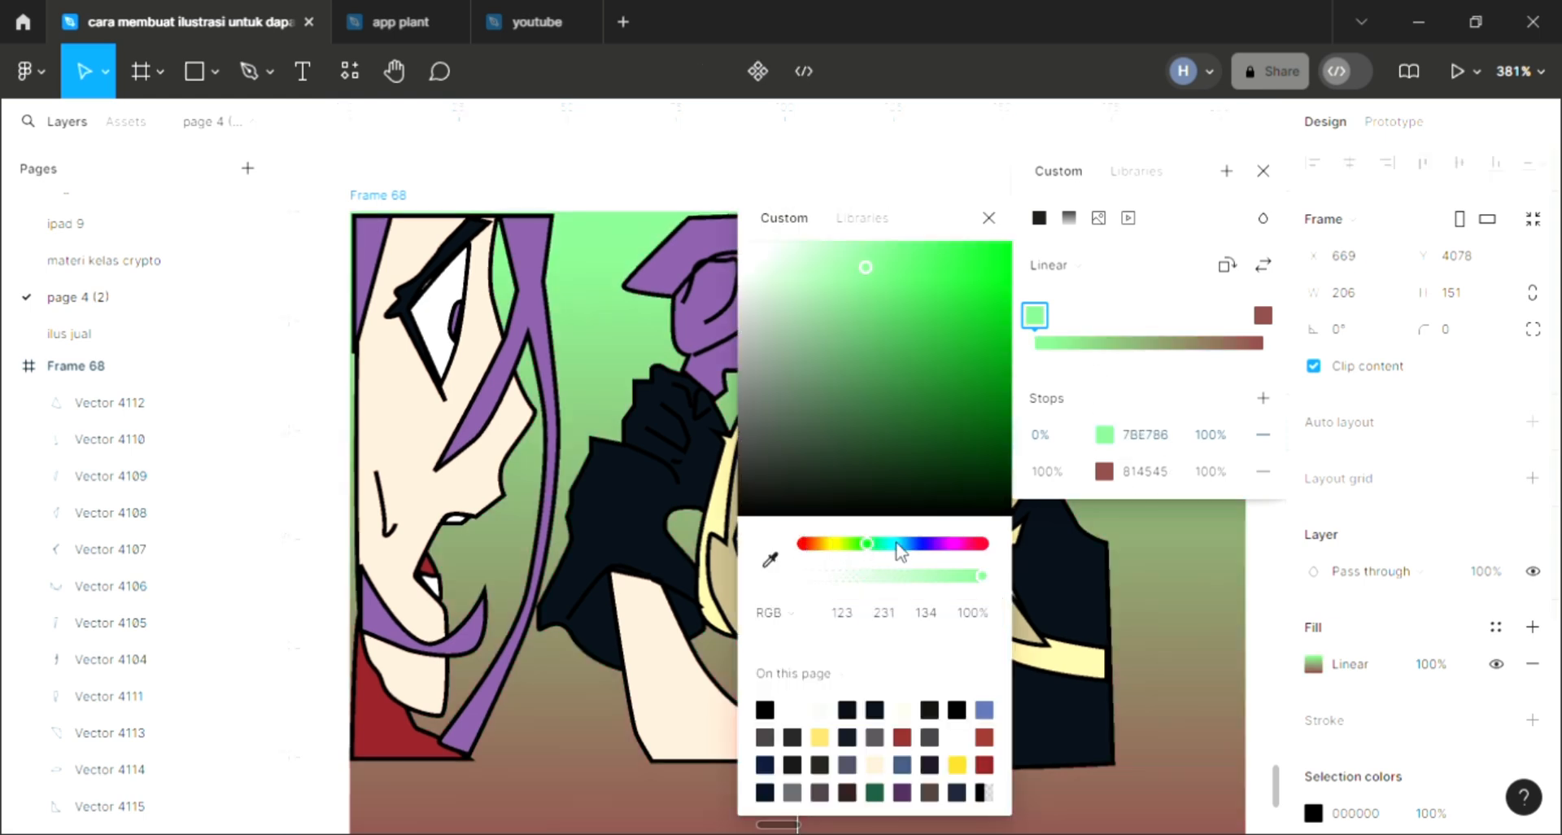
click(896, 545)
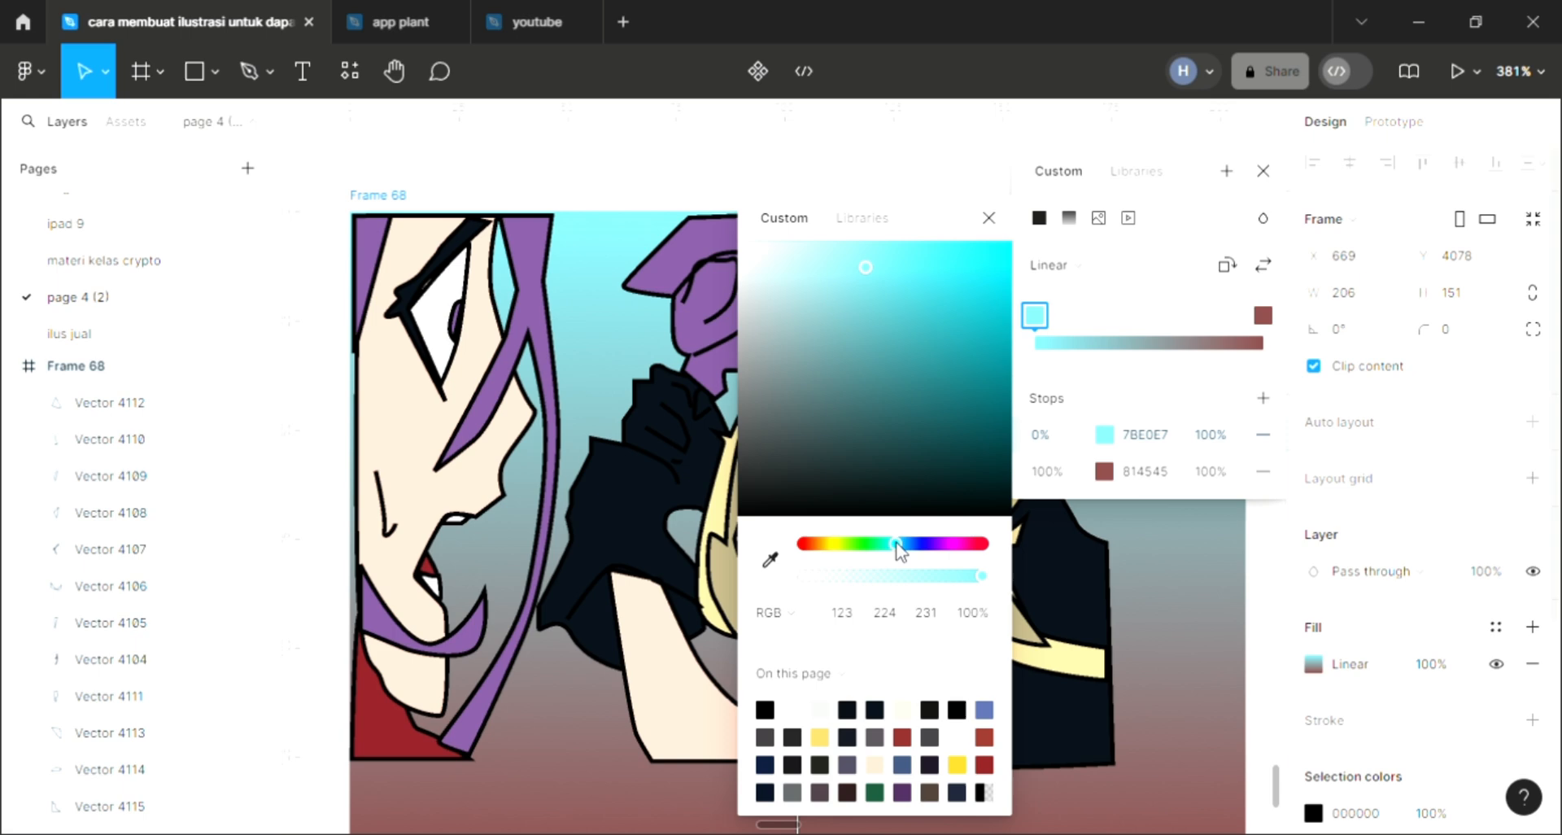
click(1287, 173)
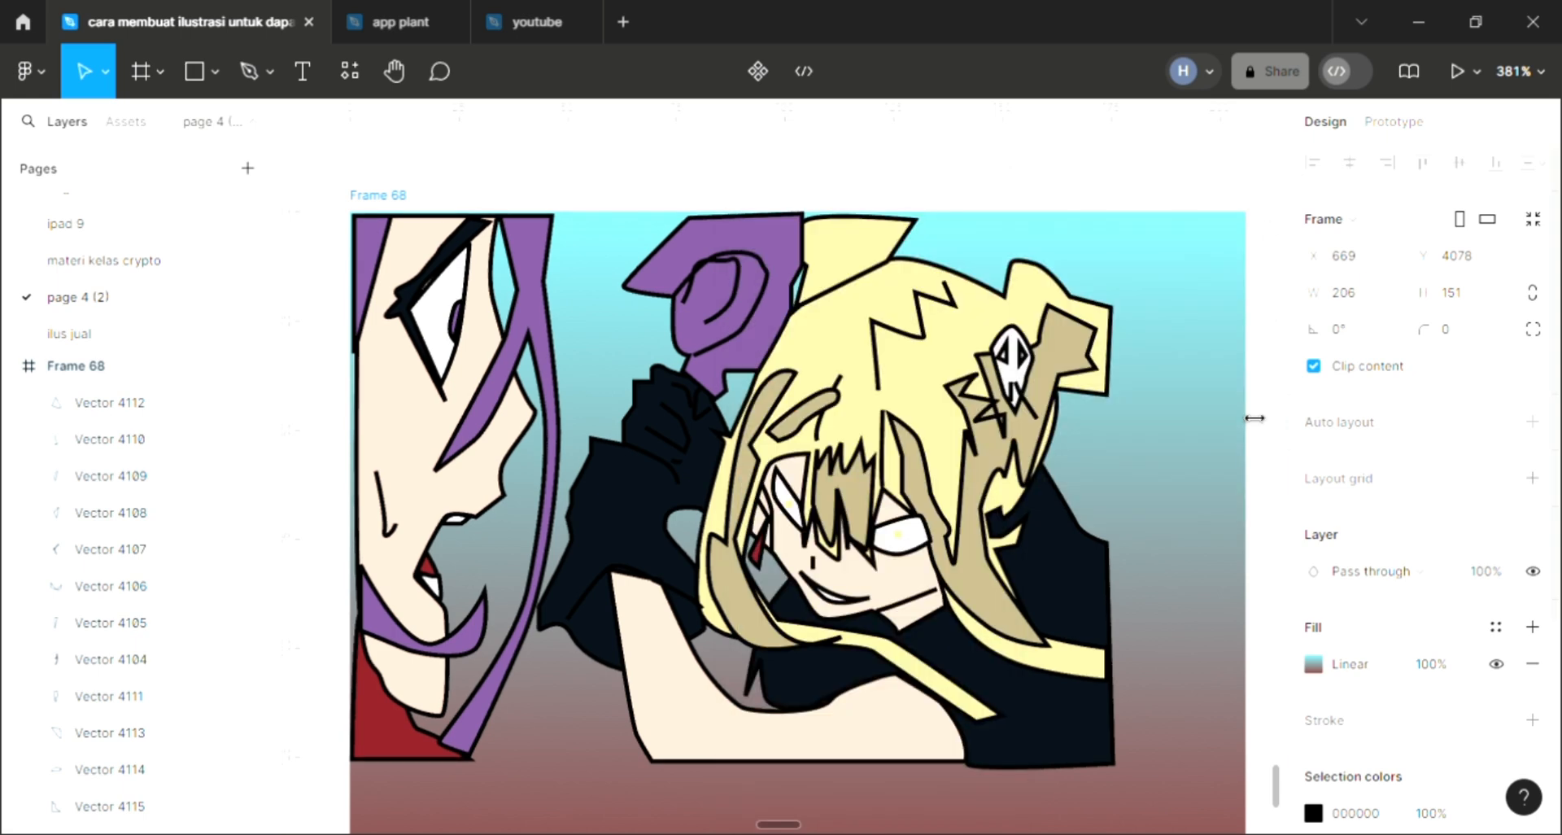
Step: Reduce Frame 68's height to 128 and narrow it until its side edge meets the artwork
scroll(1254, 418, down, 2)
click(529, 820)
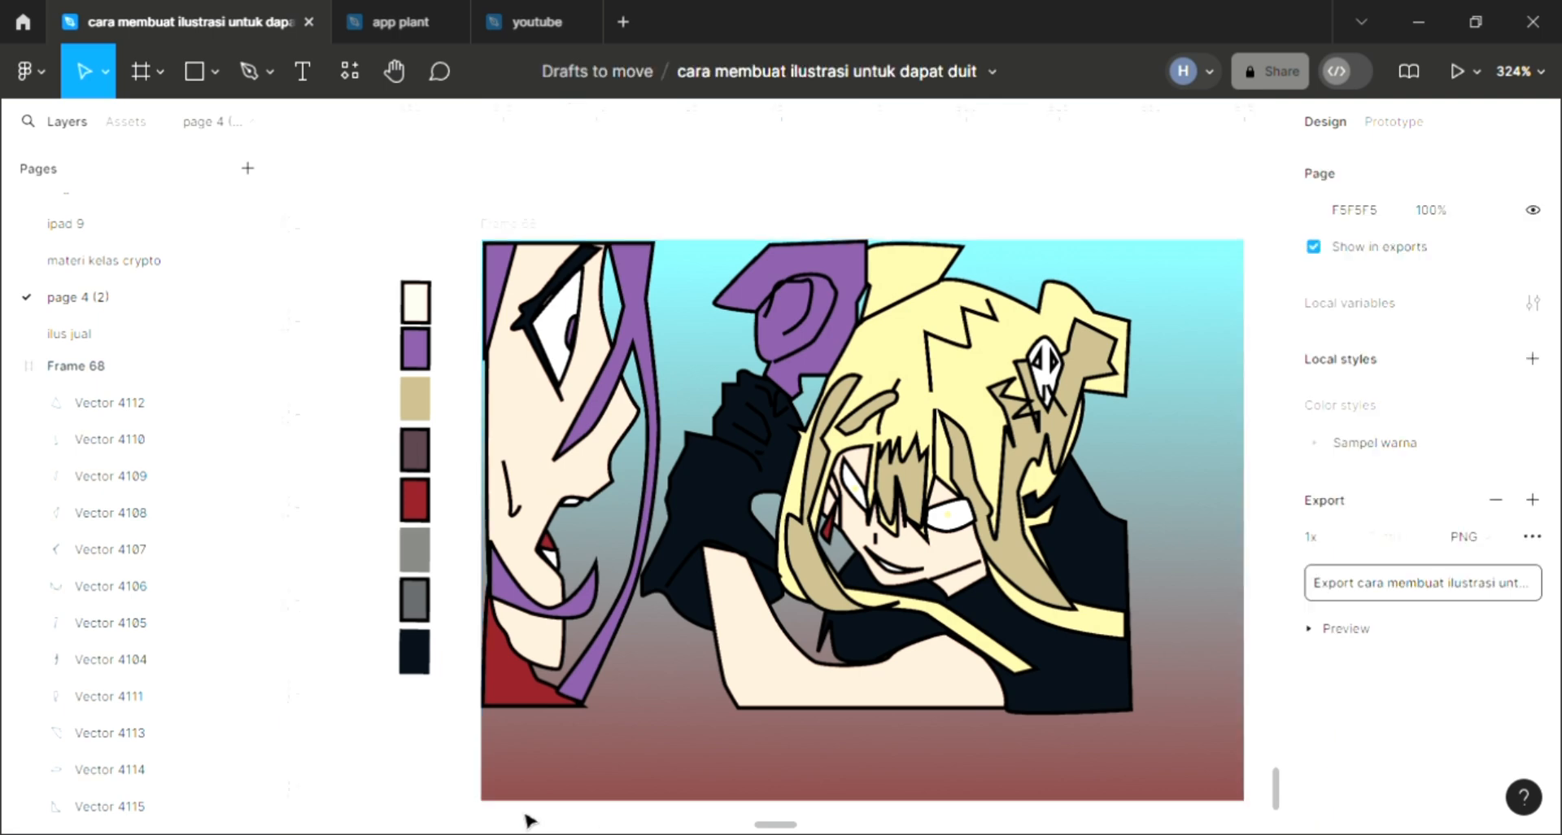
click(655, 813)
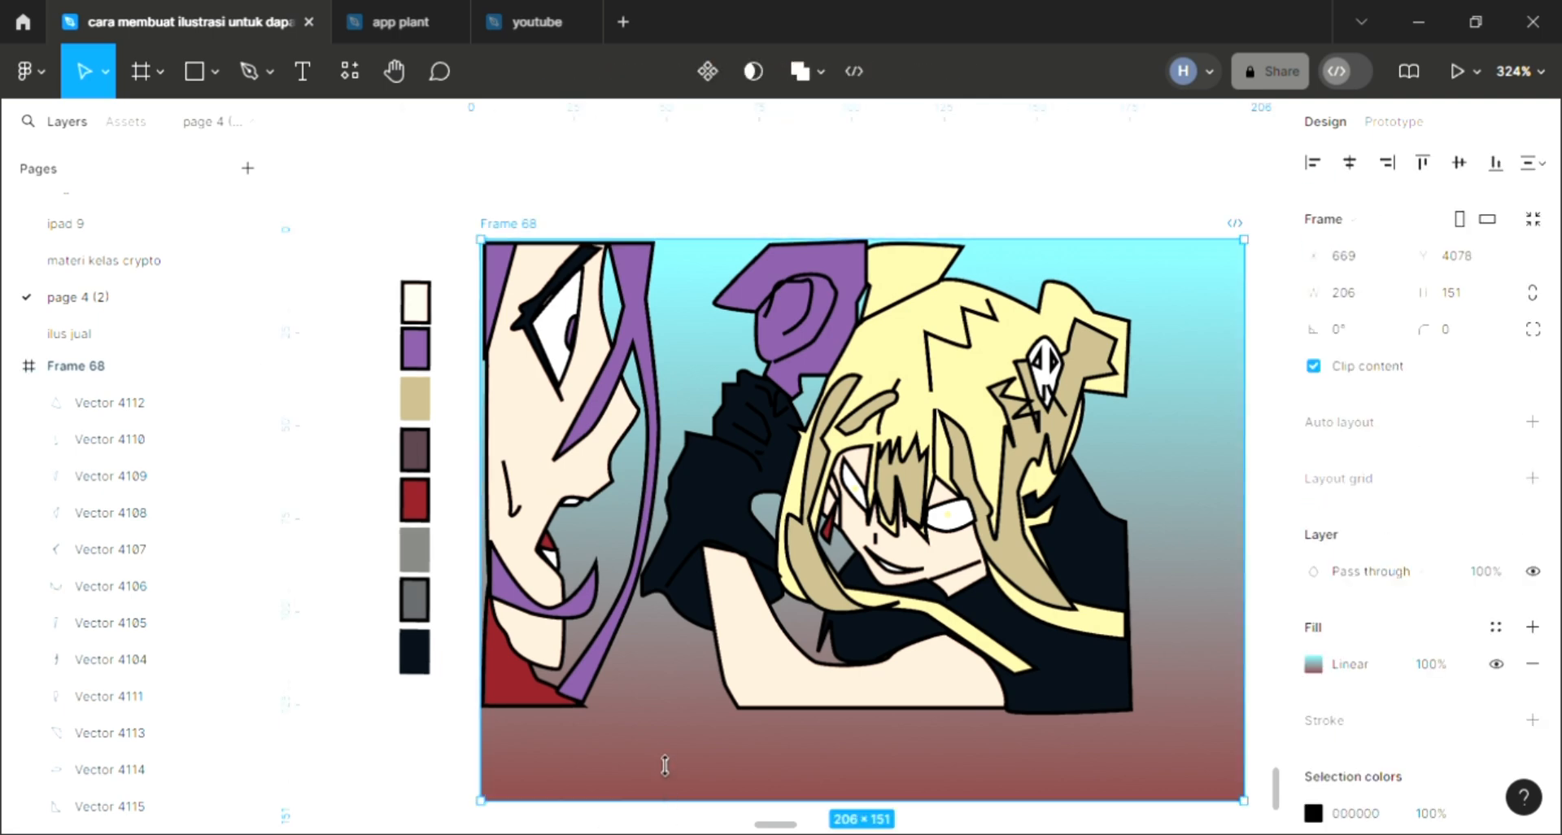
drag(664, 764, 697, 715)
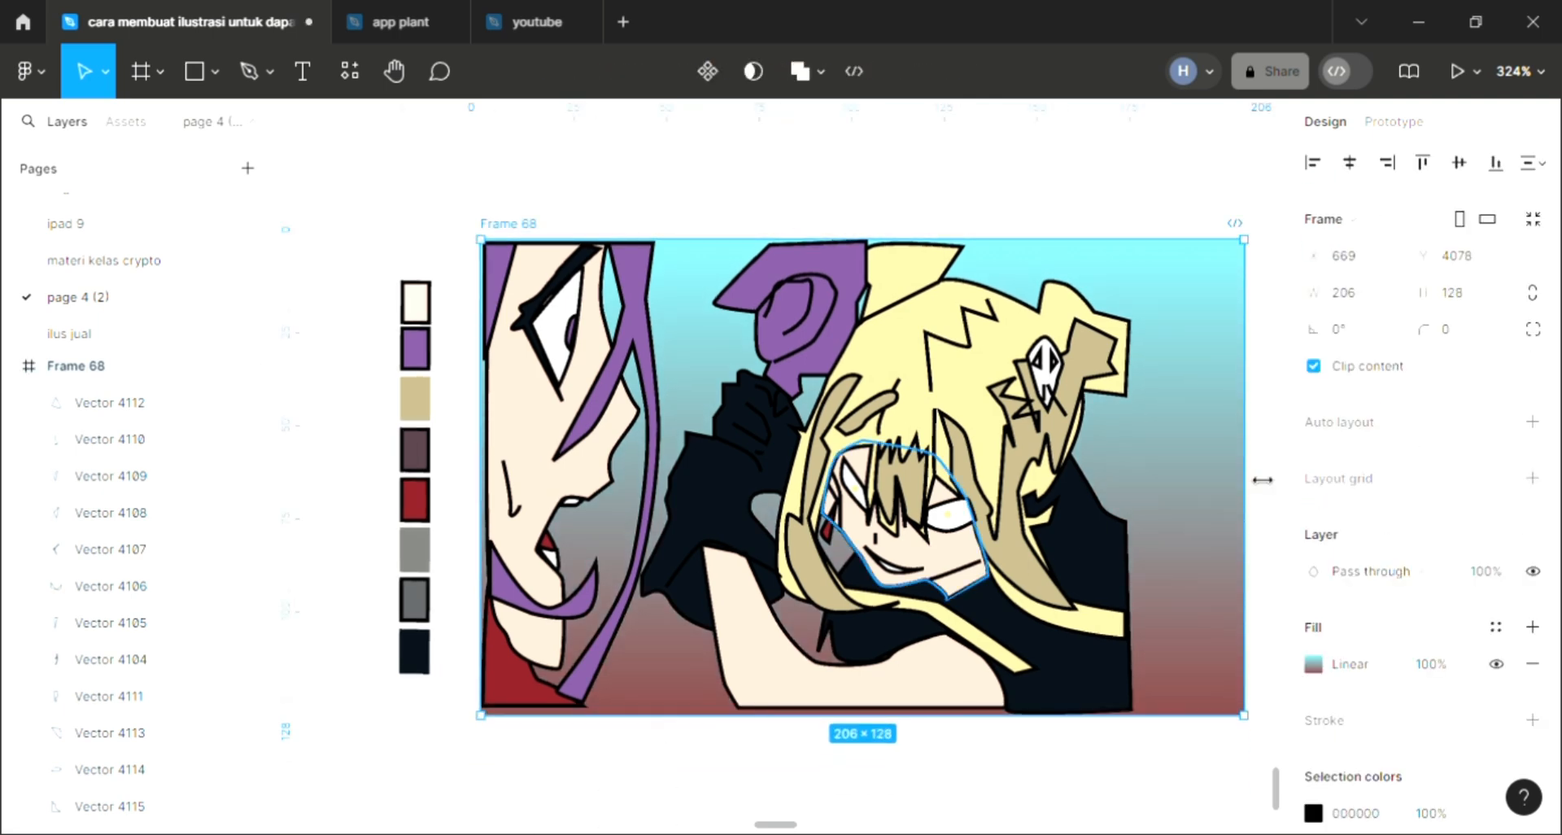
drag(1244, 468, 1150, 477)
click(1256, 520)
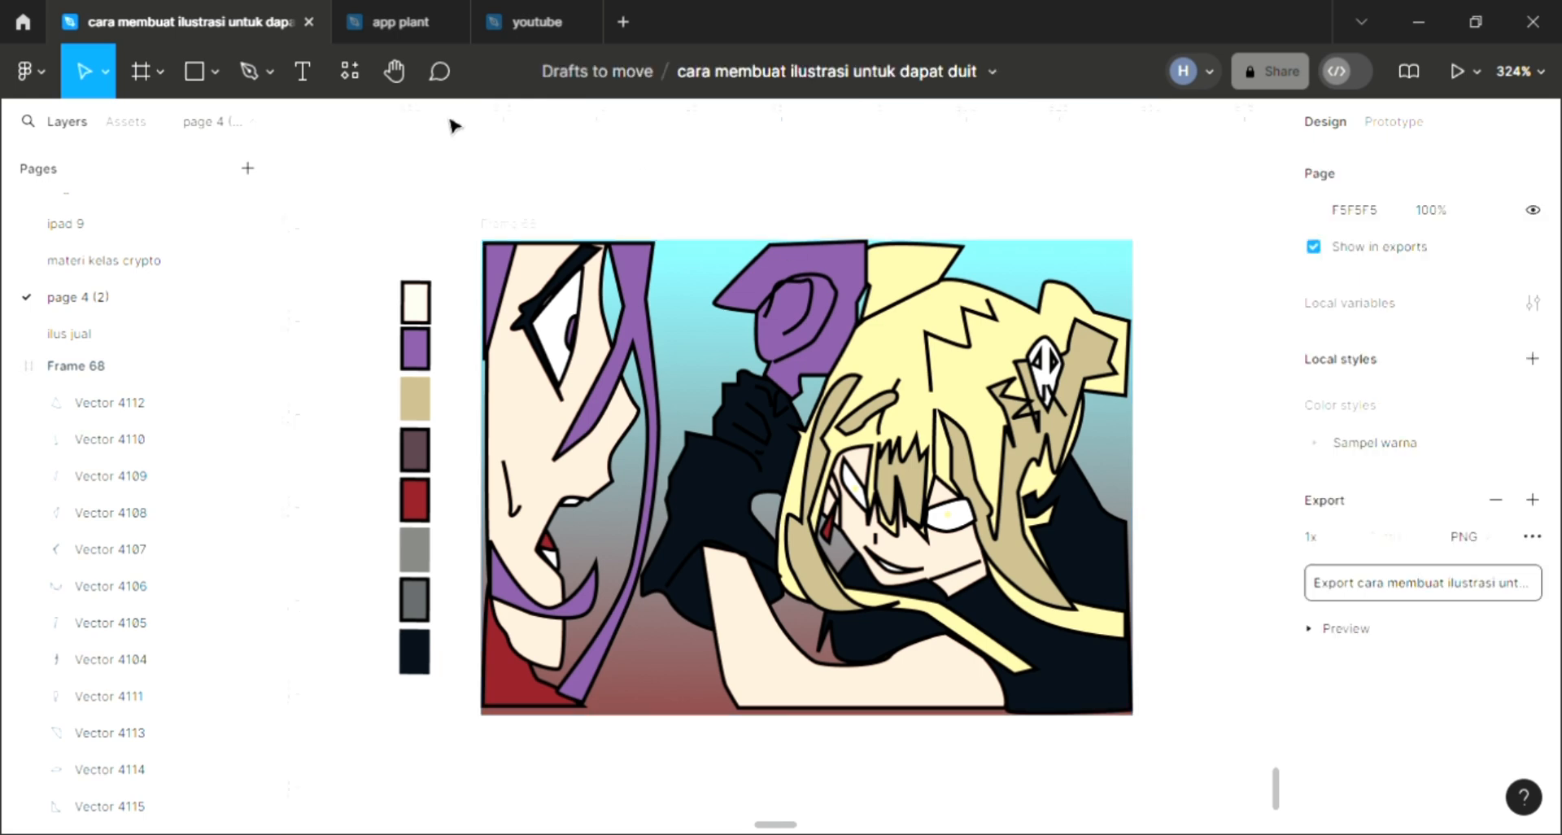
Step: Draw an open zigzag strand line about 10.5 × 16 with the Pen tool on the blonde hair near the purple bun
click(248, 74)
scroll(1041, 399, up, 3)
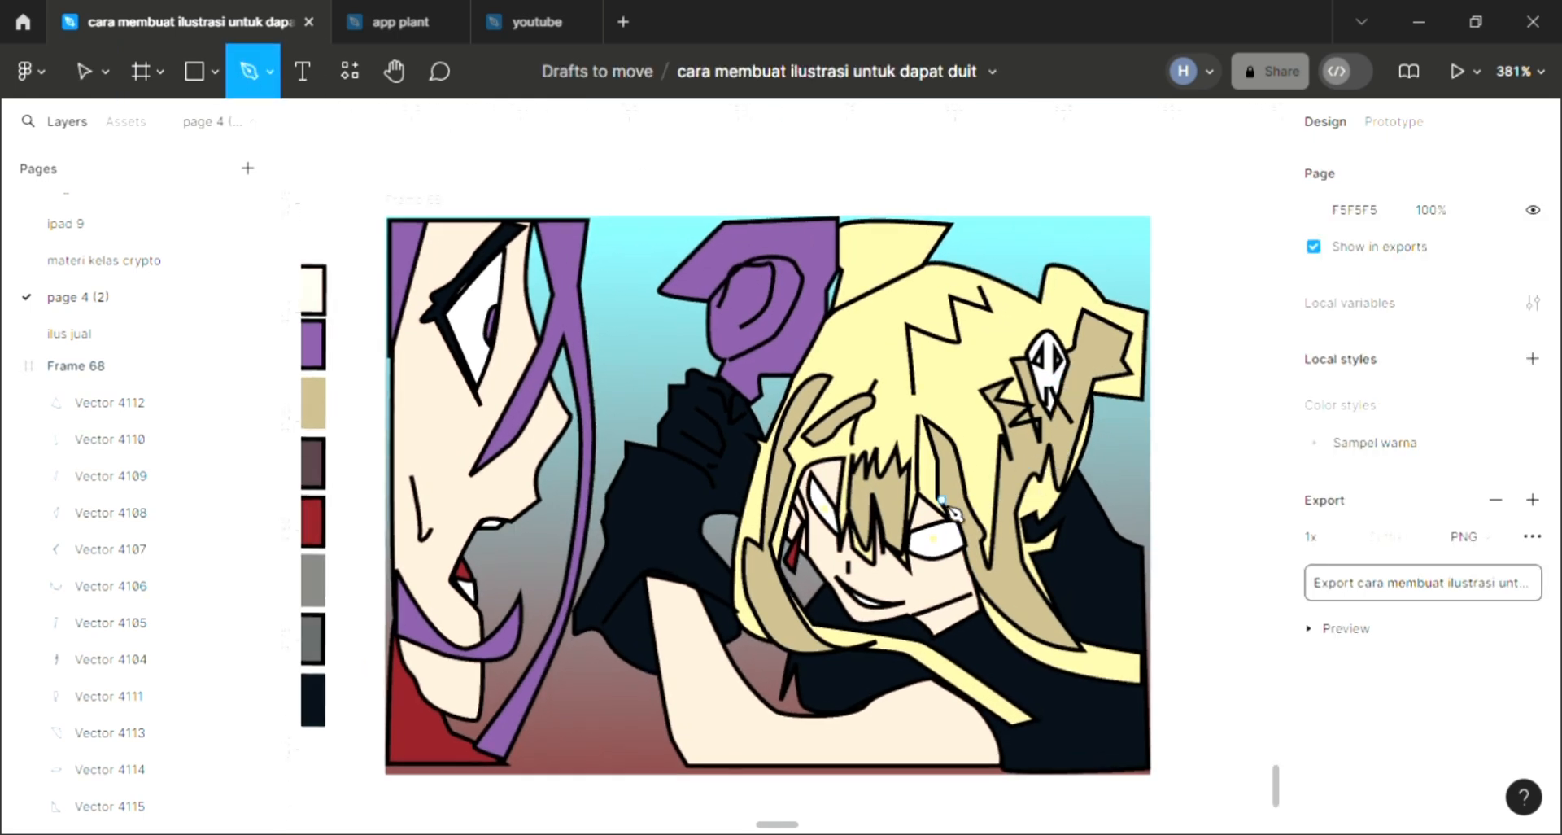
scroll(952, 510, up, 3)
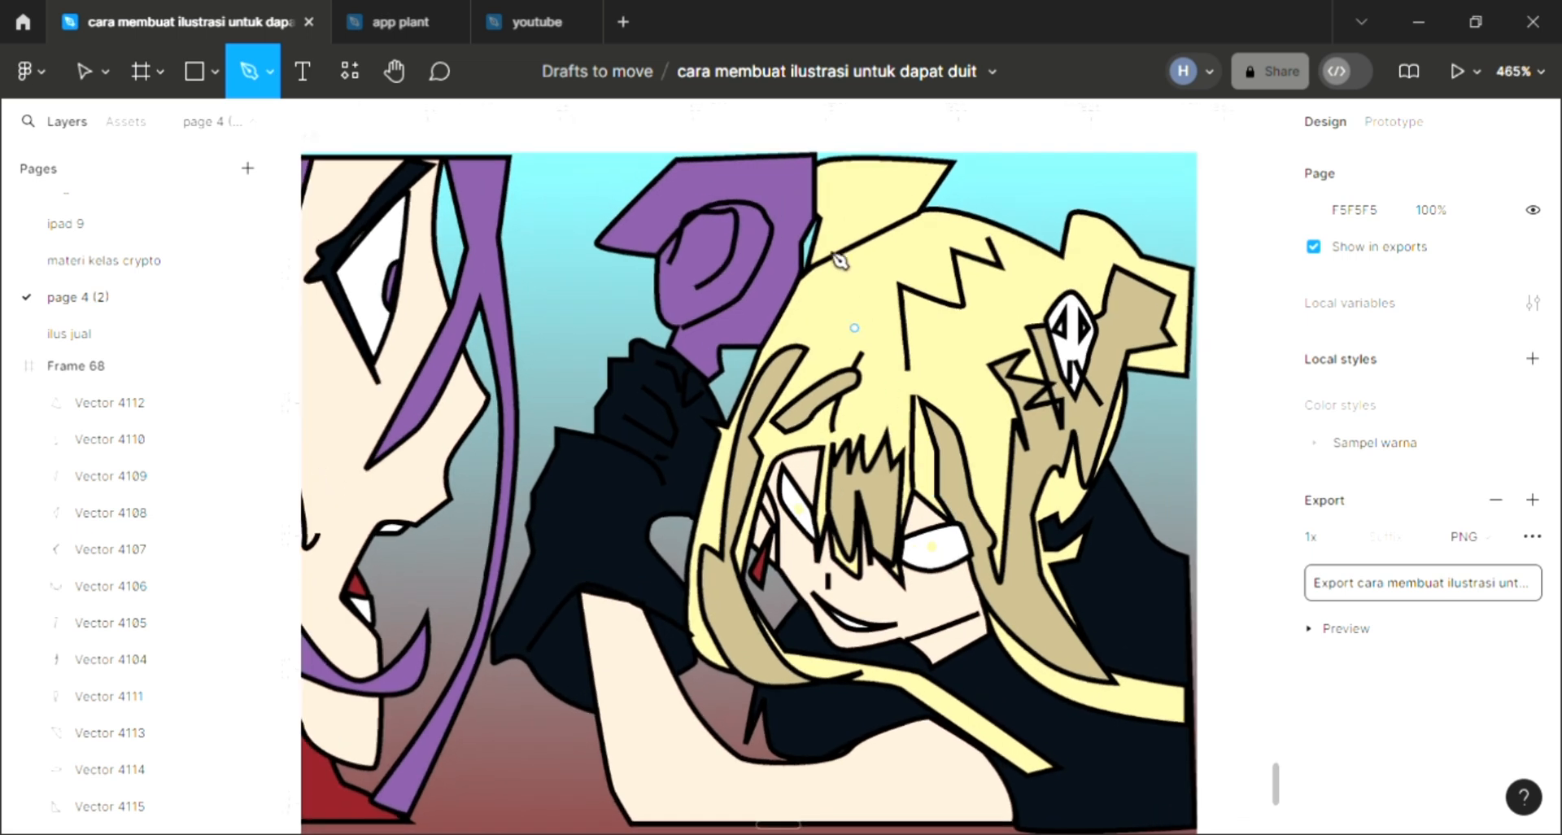
click(865, 251)
click(874, 288)
click(817, 301)
click(817, 334)
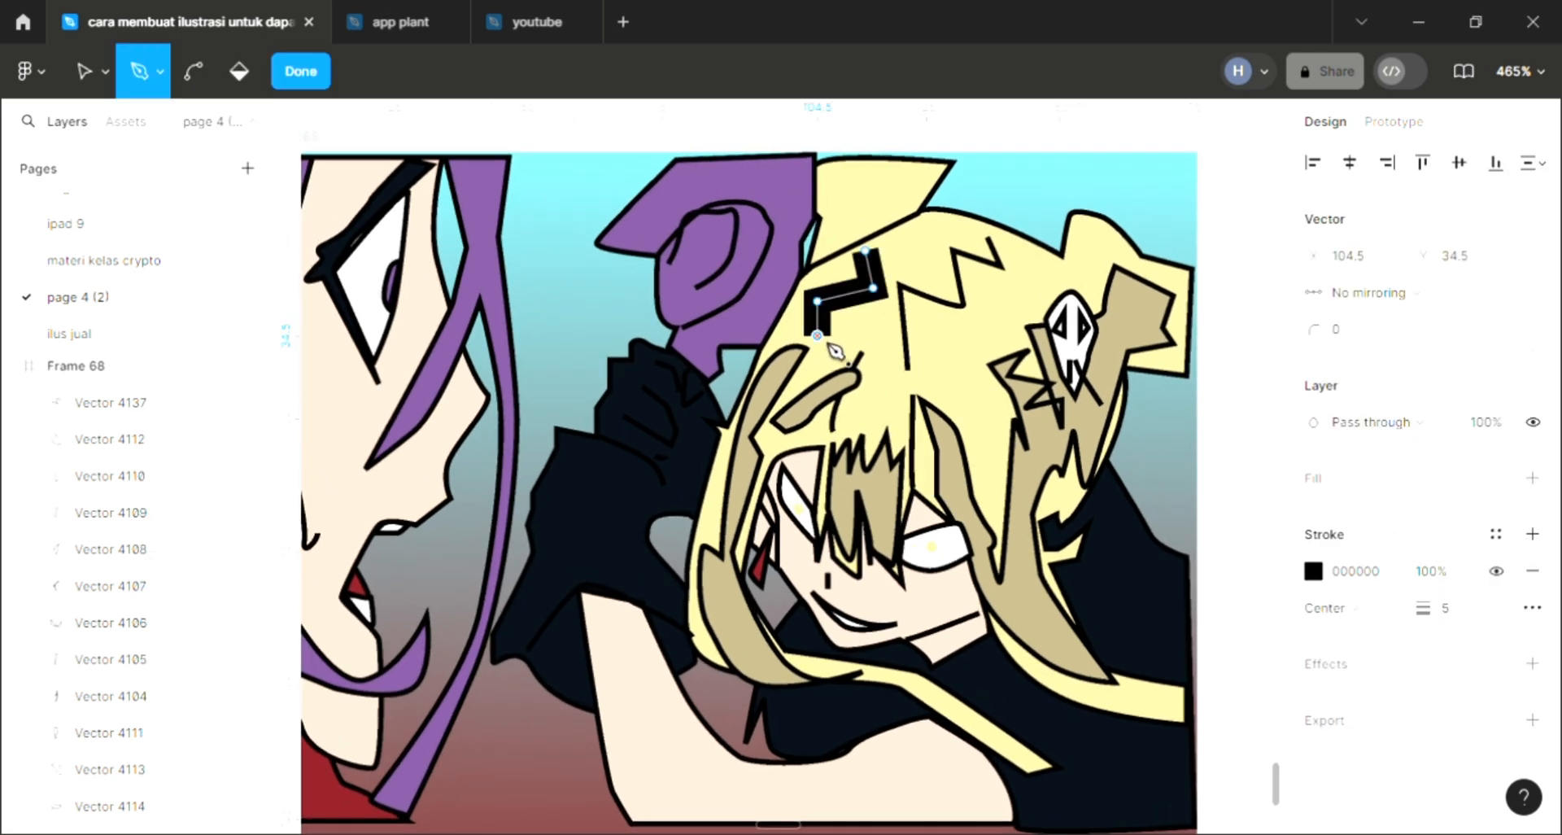
key(Escape)
Step: Set the stroke weight of the new zigzag hair line to 1
key(p)
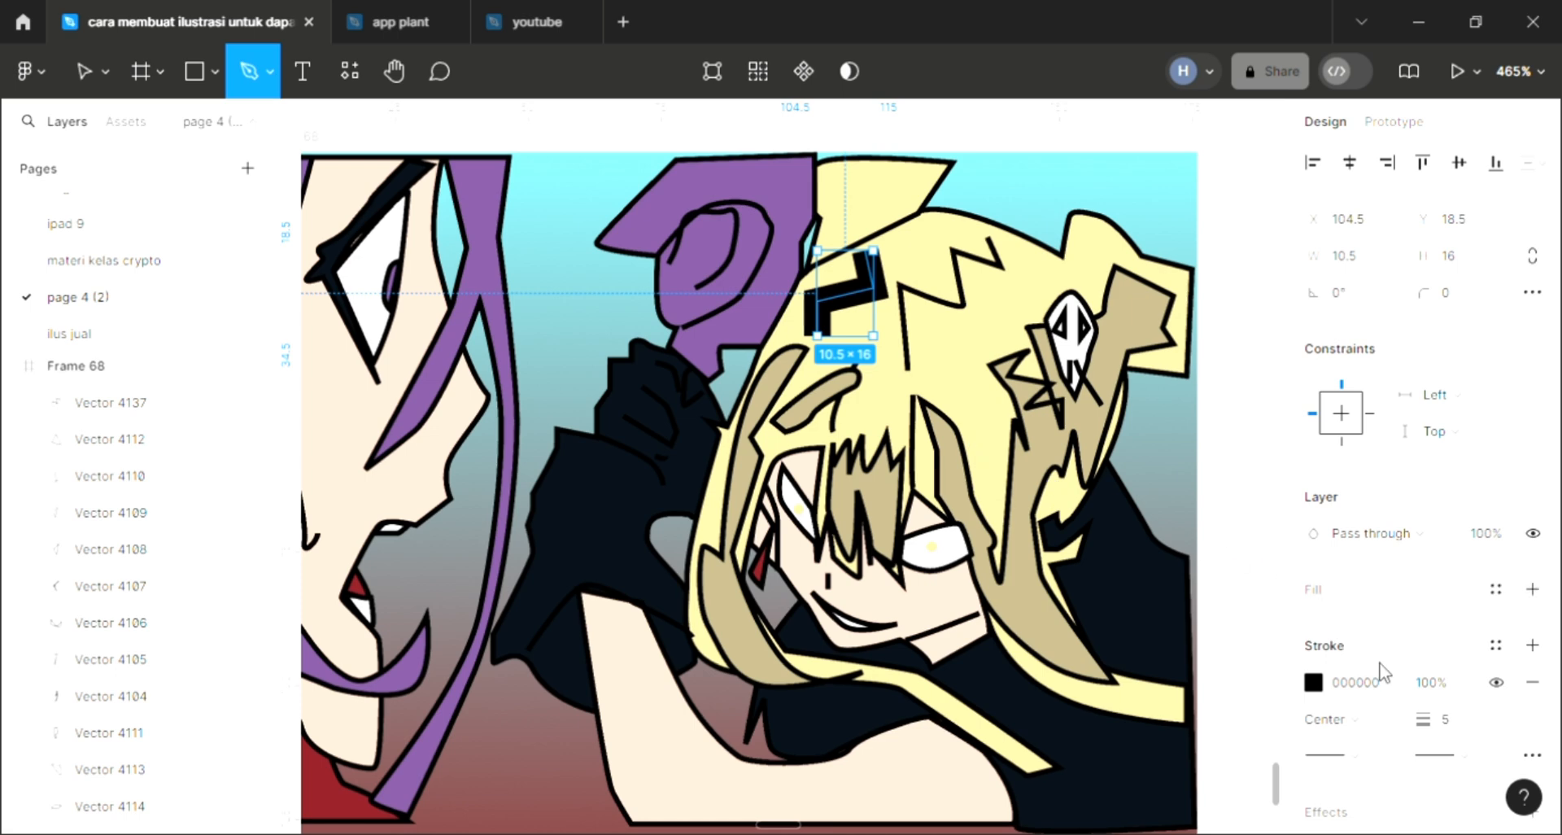
click(1448, 720)
text(1)
key(Return)
Step: Draw an open angular strand line with the Pen tool on the blonde hair, from X 135, Y 52 up to X 154.5, Y 18.5
click(980, 429)
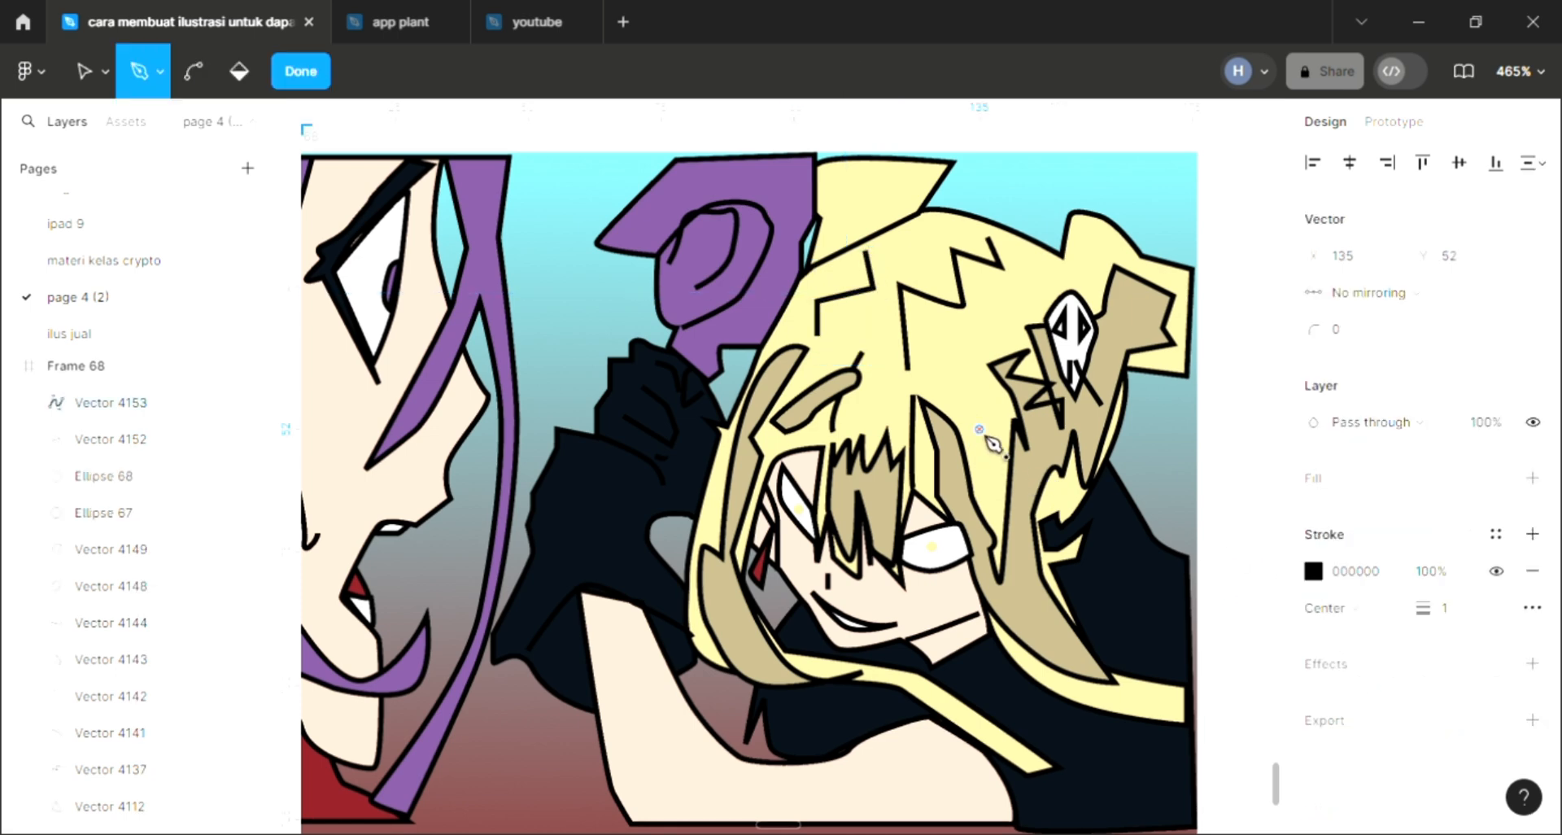
click(953, 363)
click(993, 319)
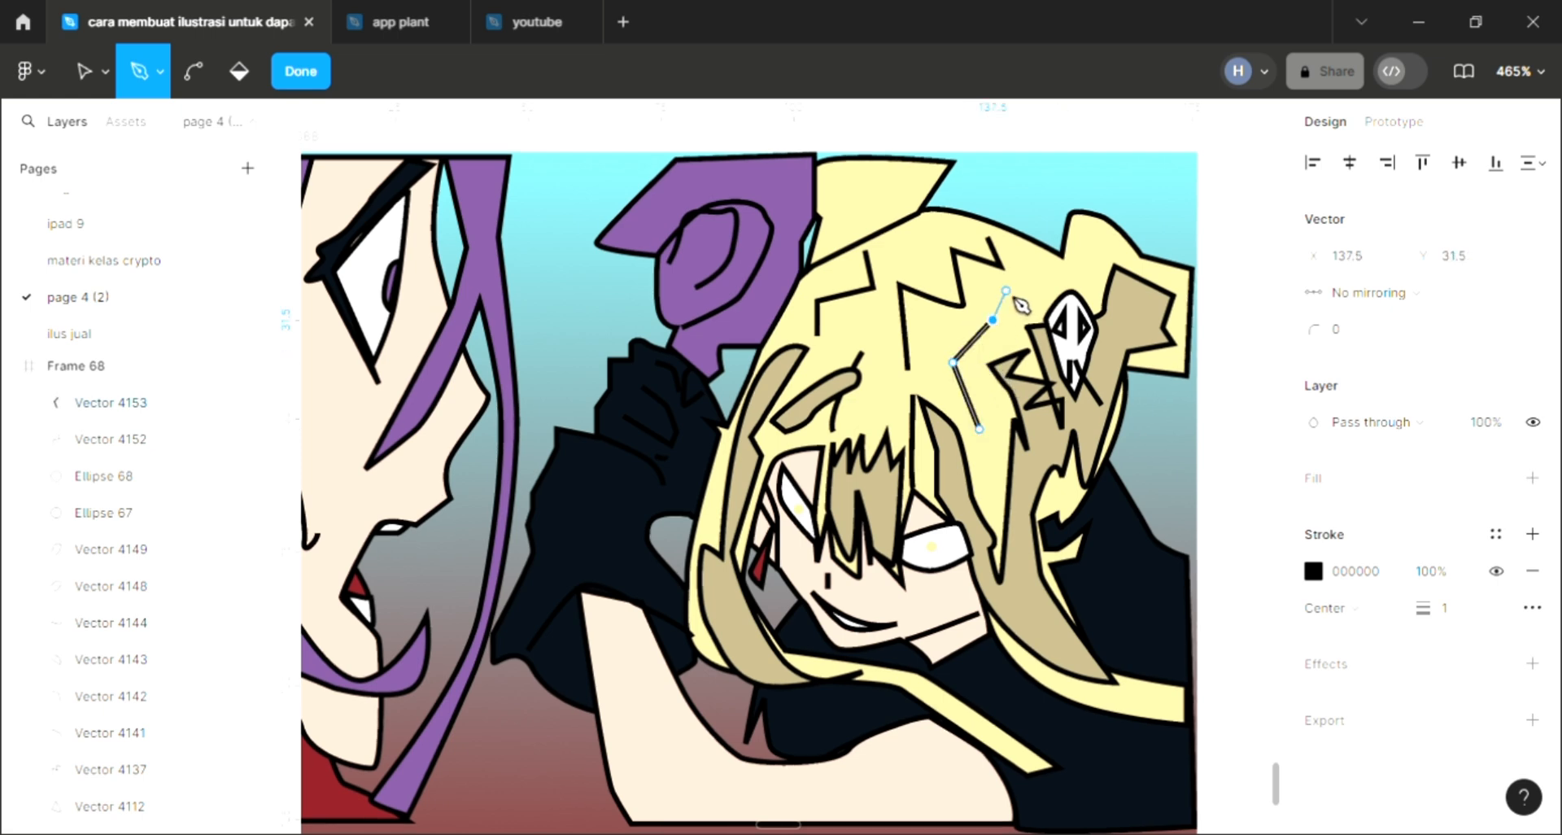
click(1006, 291)
click(1072, 277)
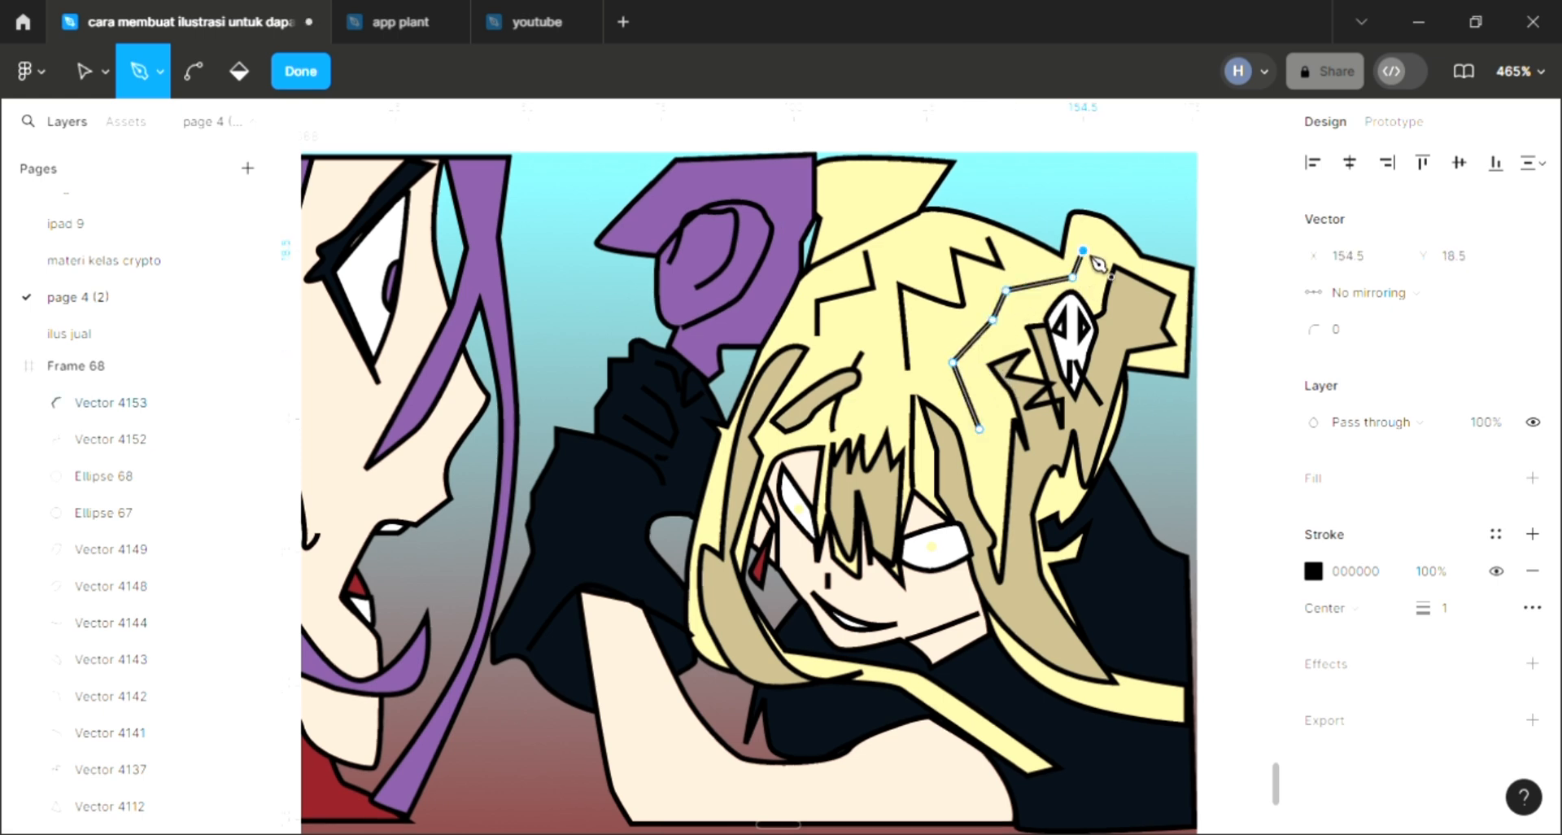
key(Escape)
click(1255, 308)
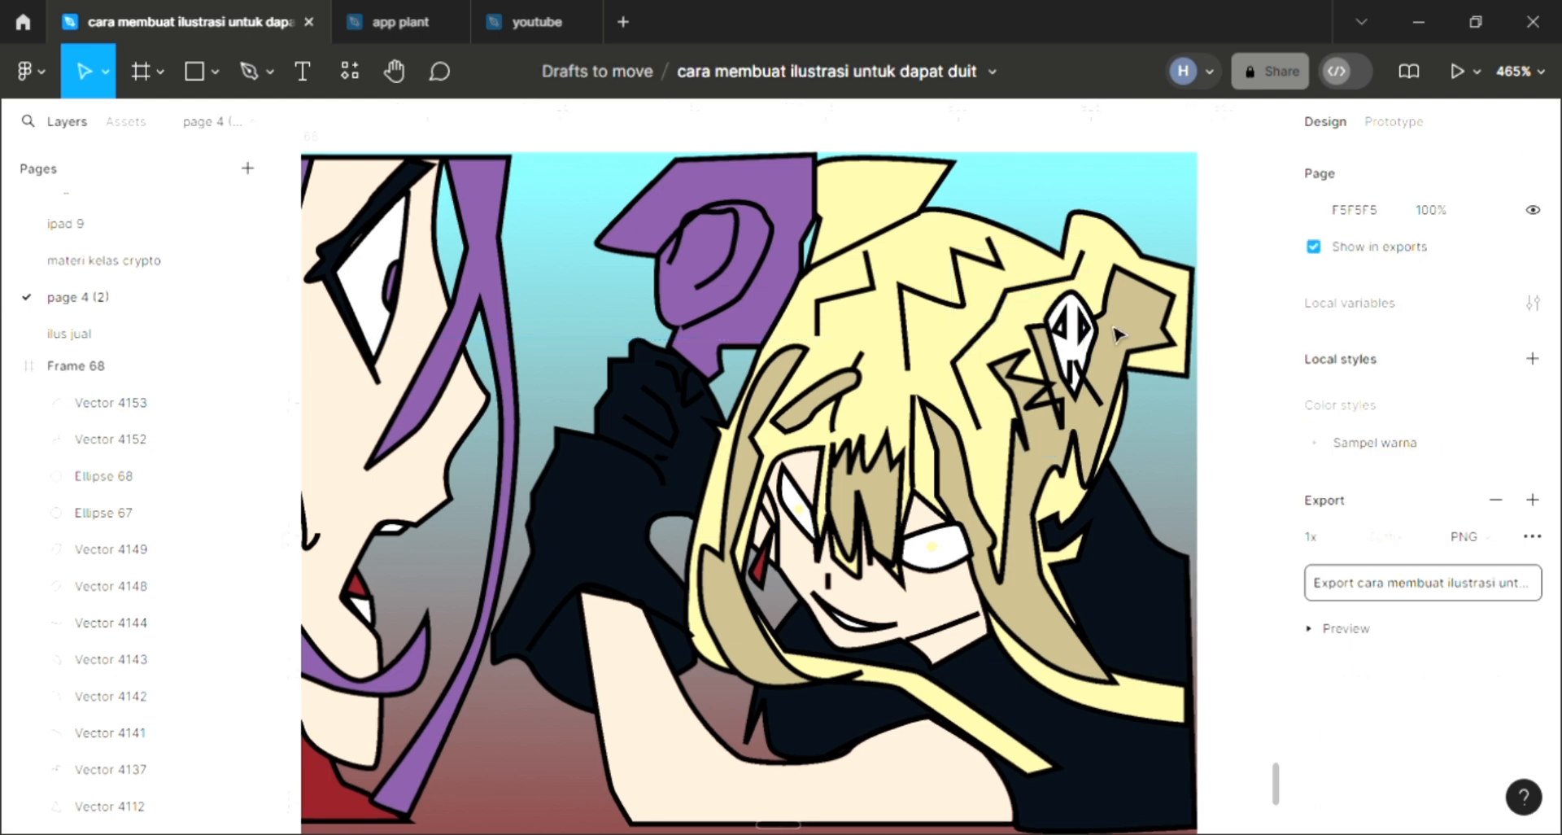
Step: Draw a closed four-point armband shape about 6.5 × 11 with the Pen tool across the blonde character's bare arm
key(shift+1)
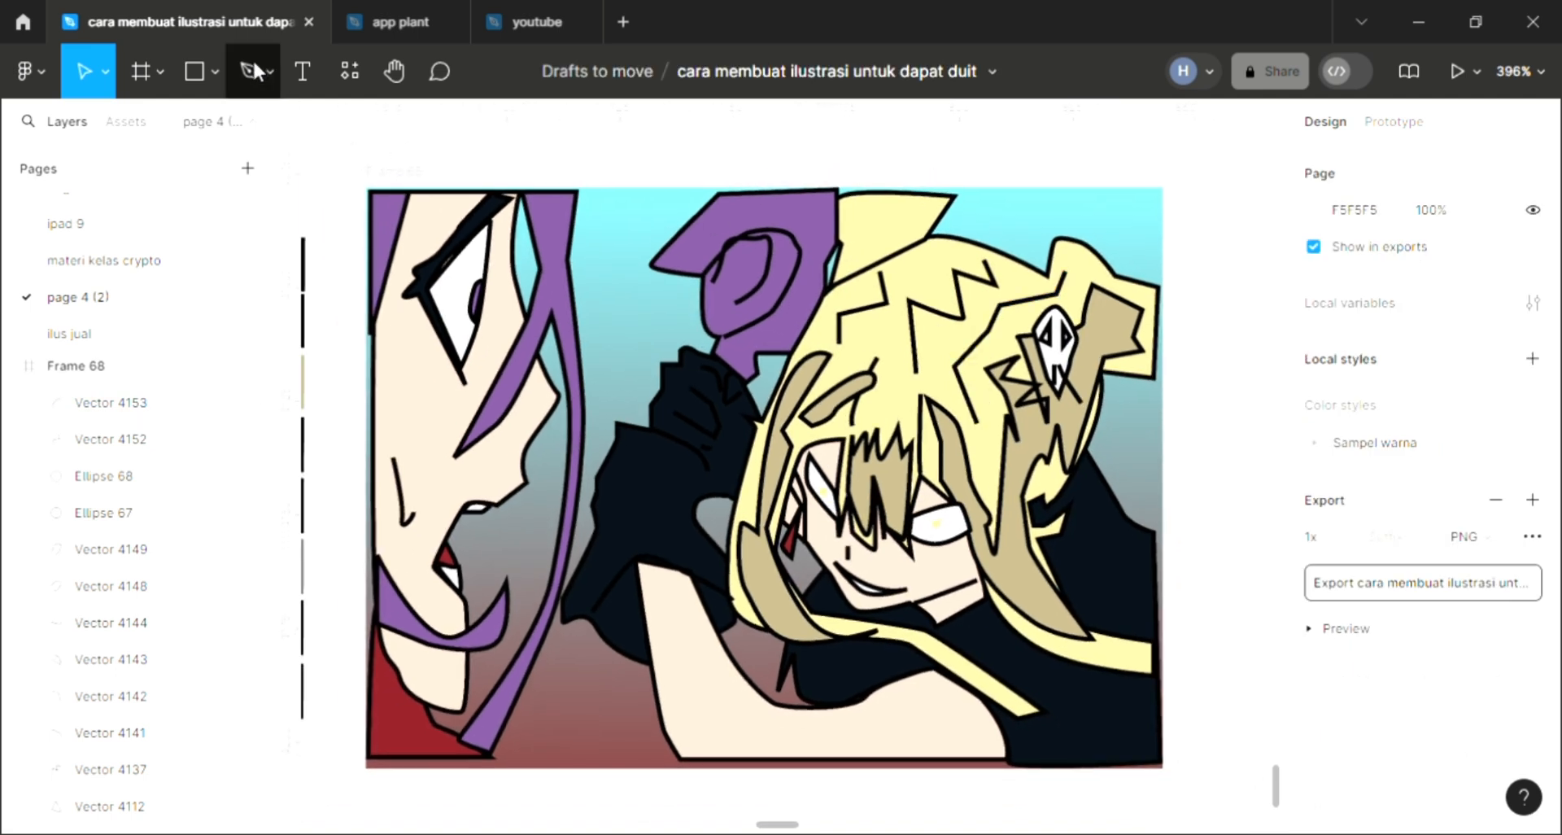
key(p)
scroll(640, 351, down, 1)
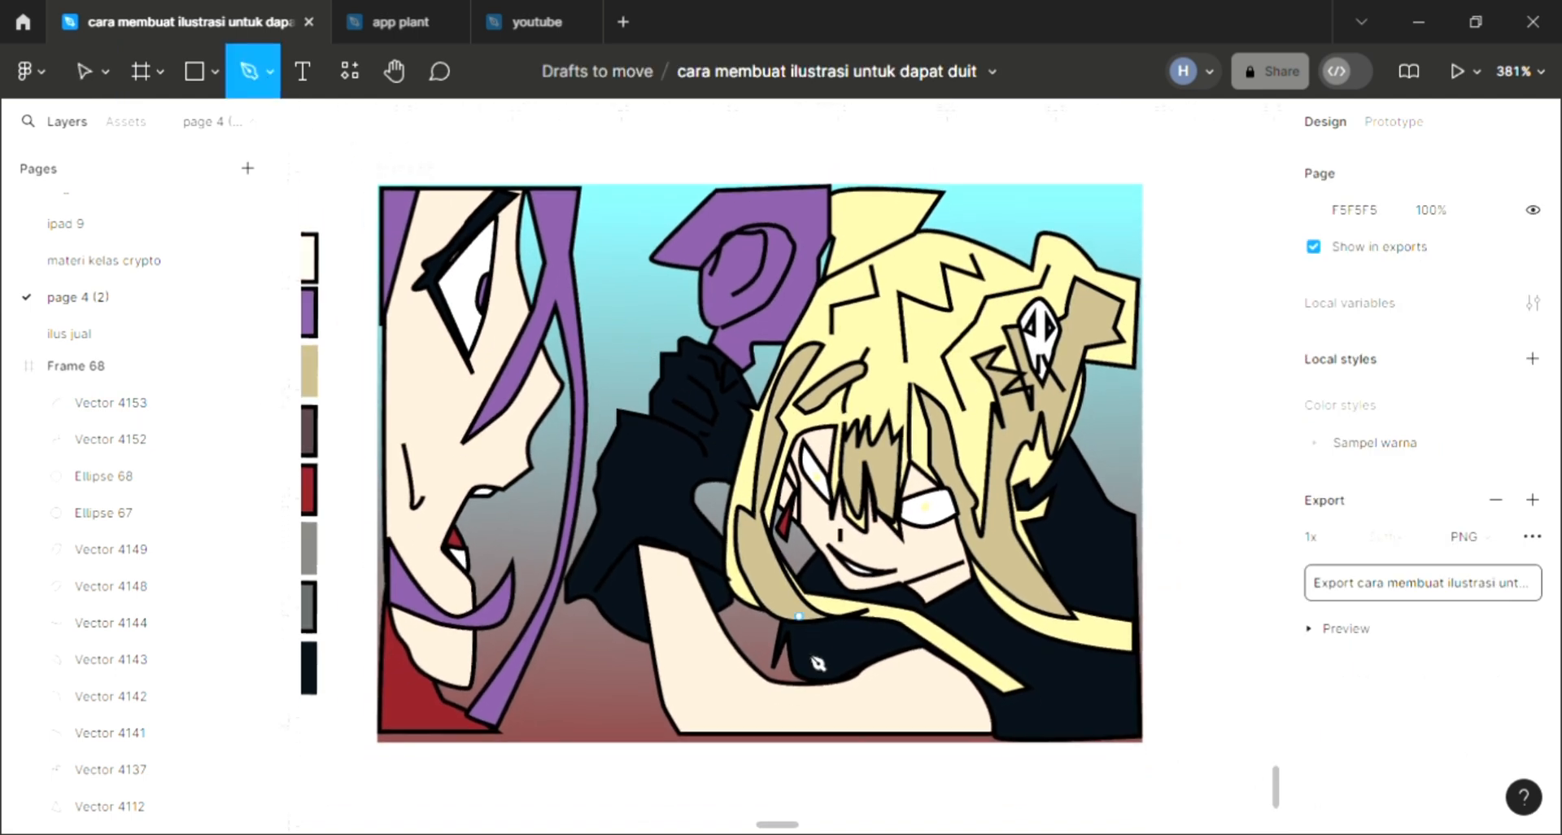
scroll(817, 663, up, 5)
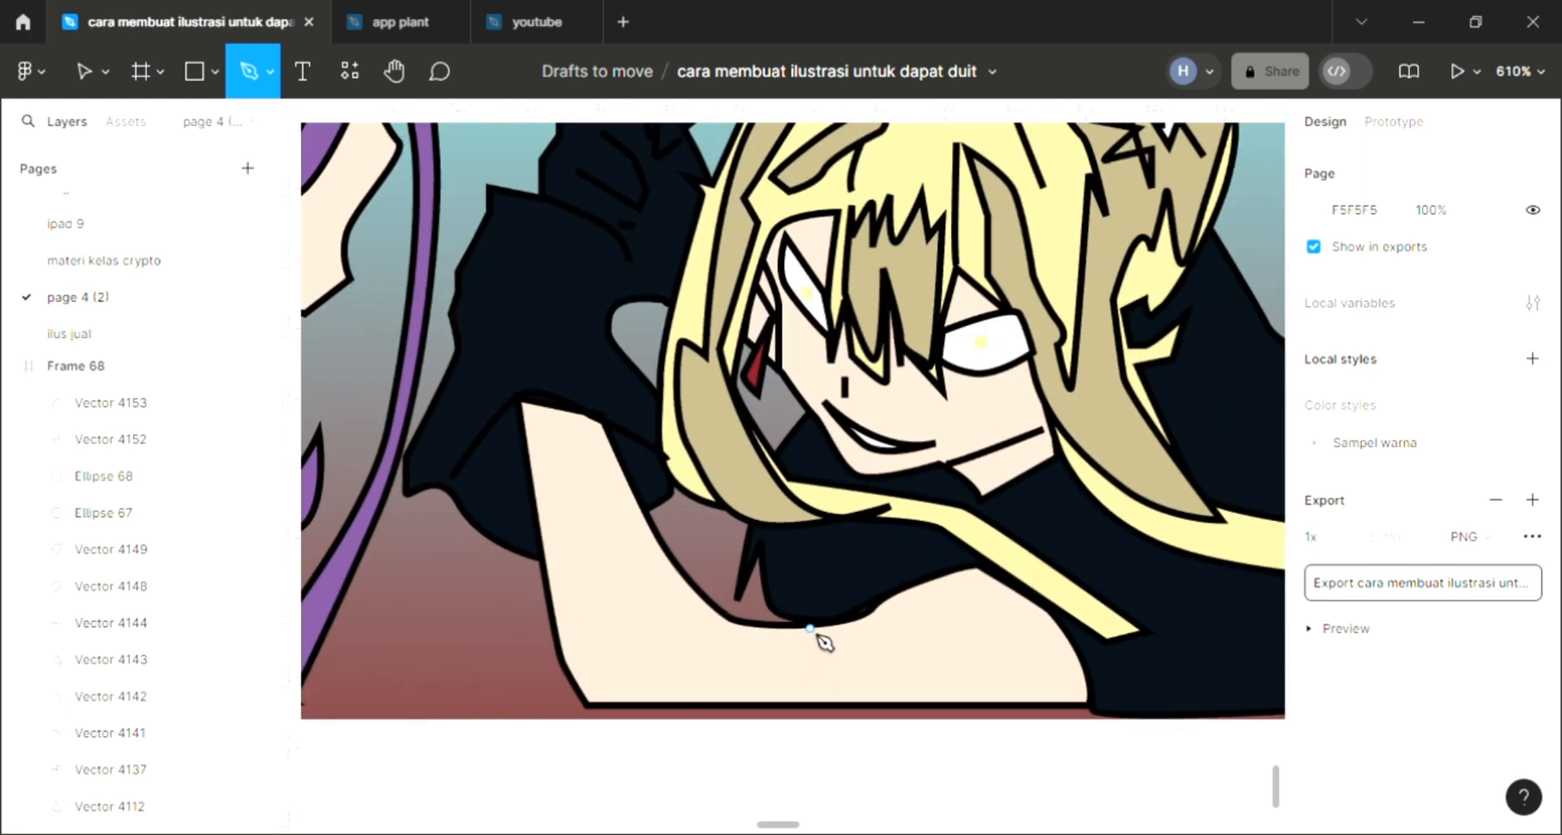
click(810, 627)
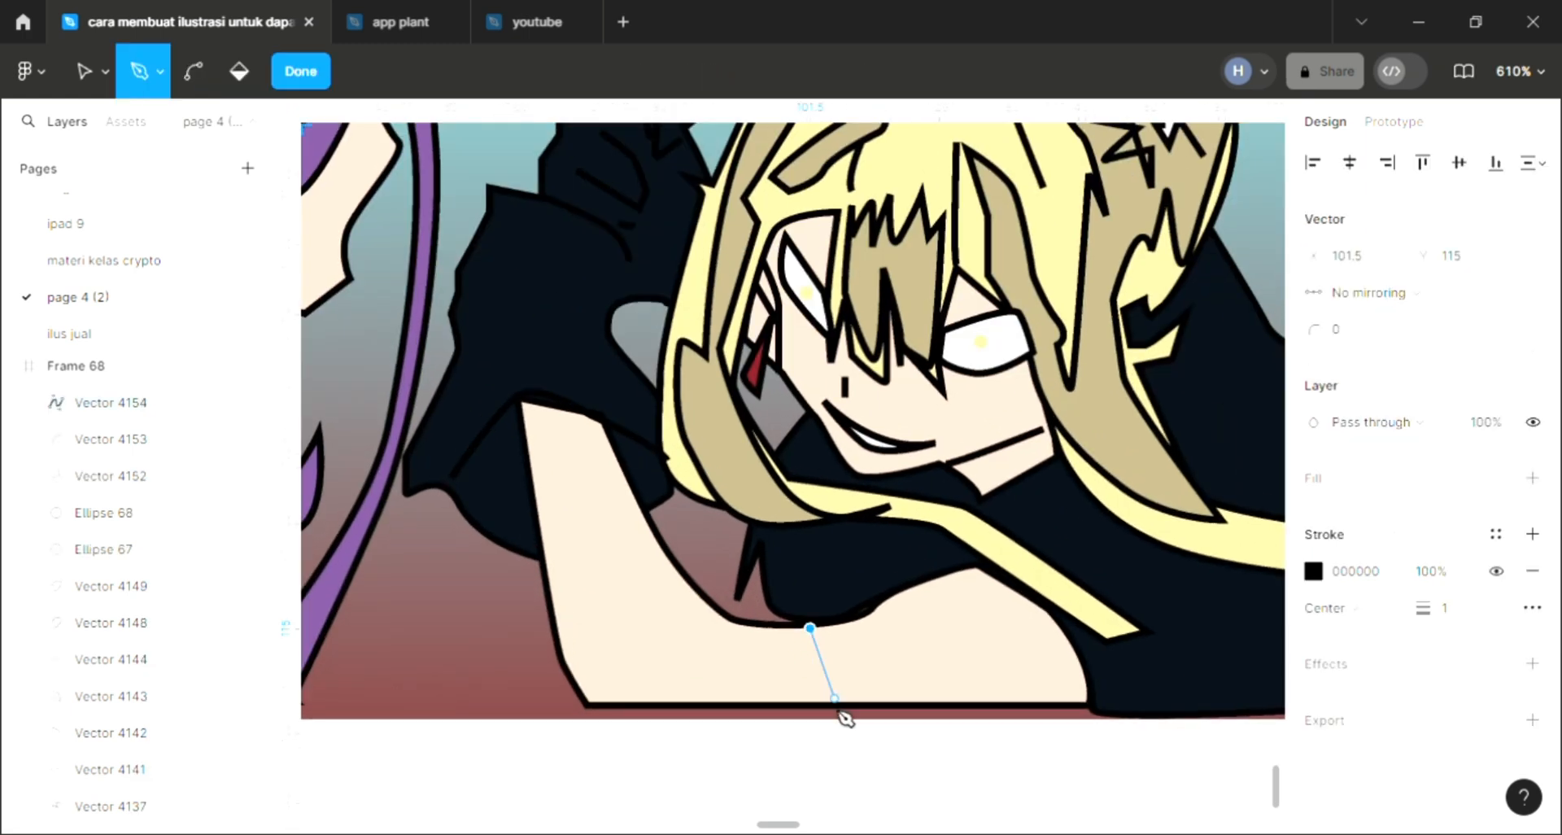
click(830, 704)
click(855, 704)
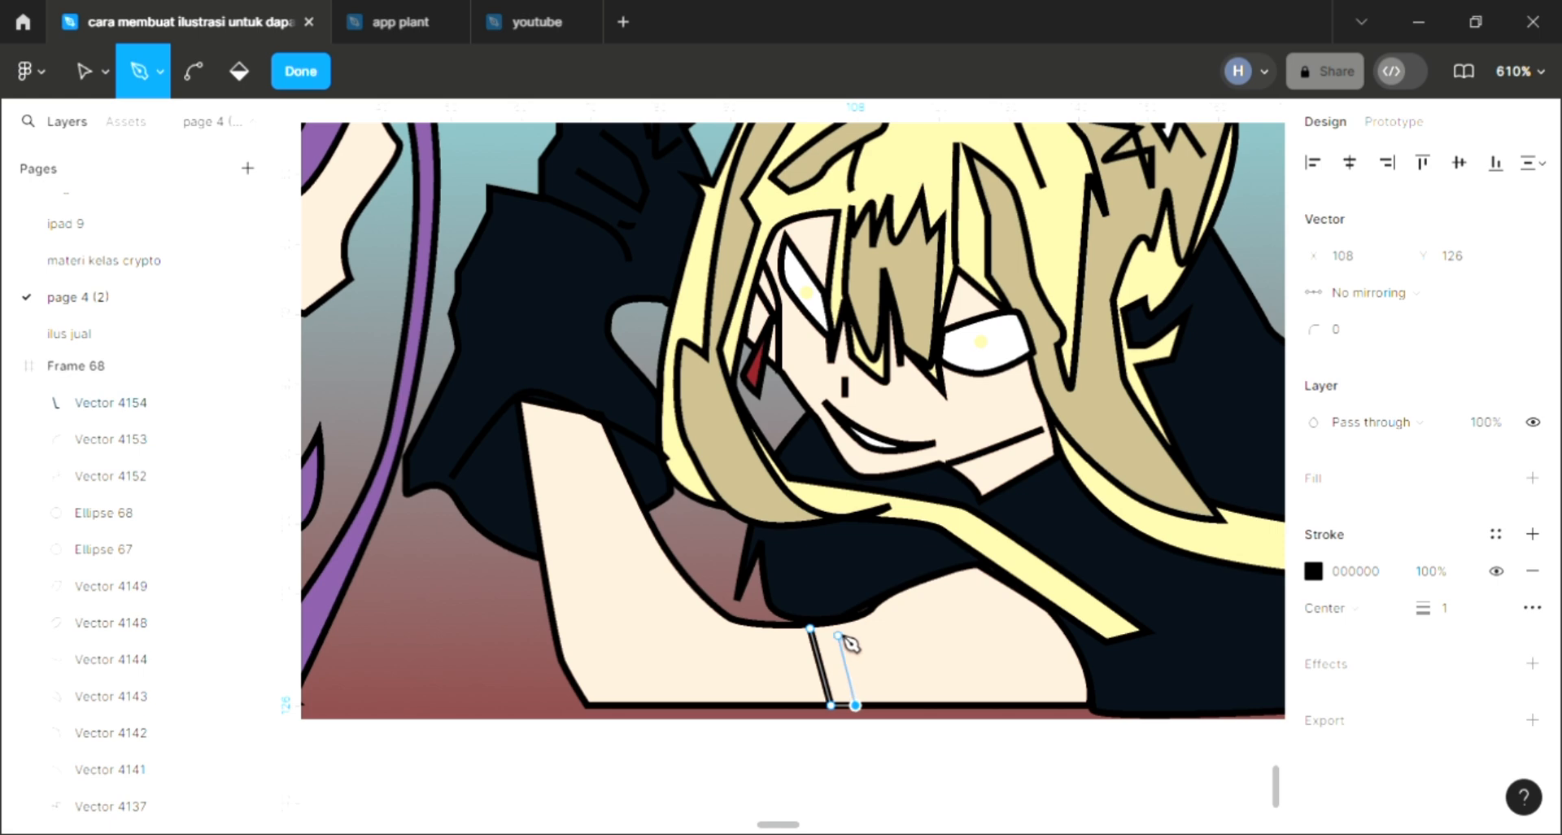
click(838, 627)
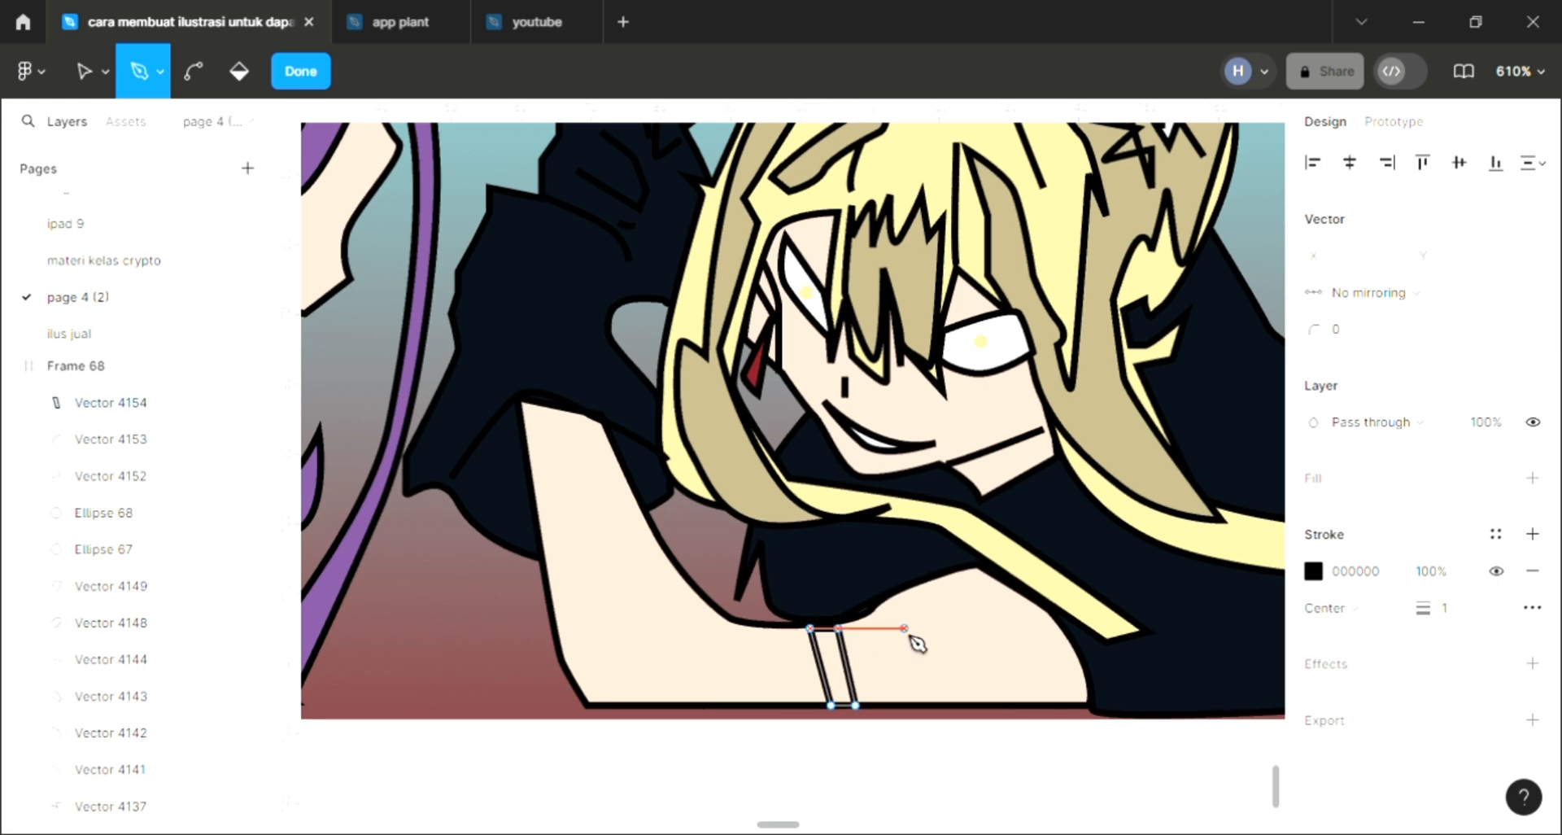
key(Escape)
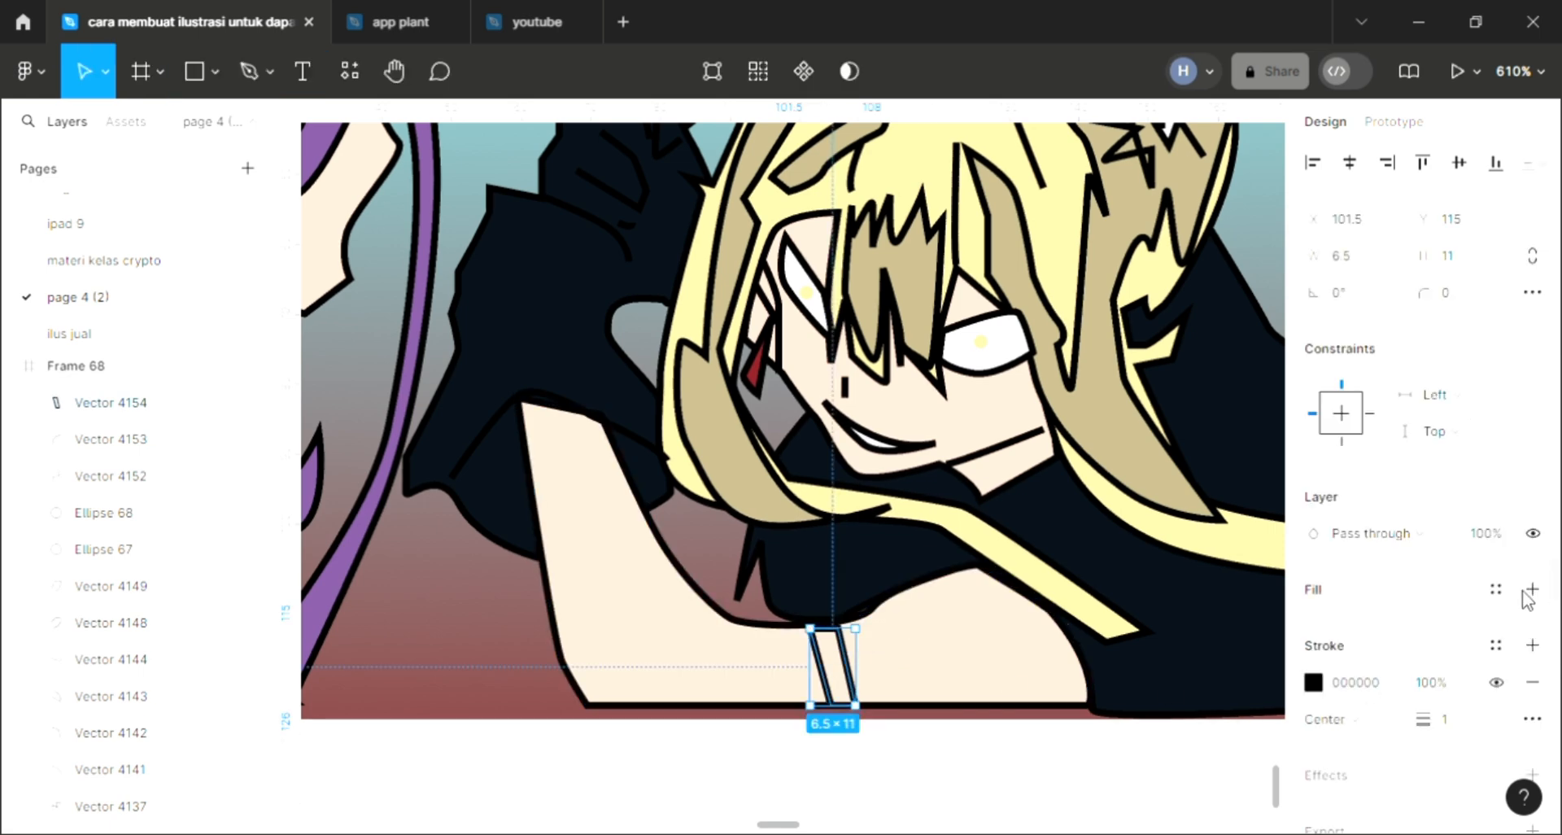
Step: Add a fill to the armband shape and color it red 881F27, sampled from the blonde character's earring
click(1531, 589)
key(i)
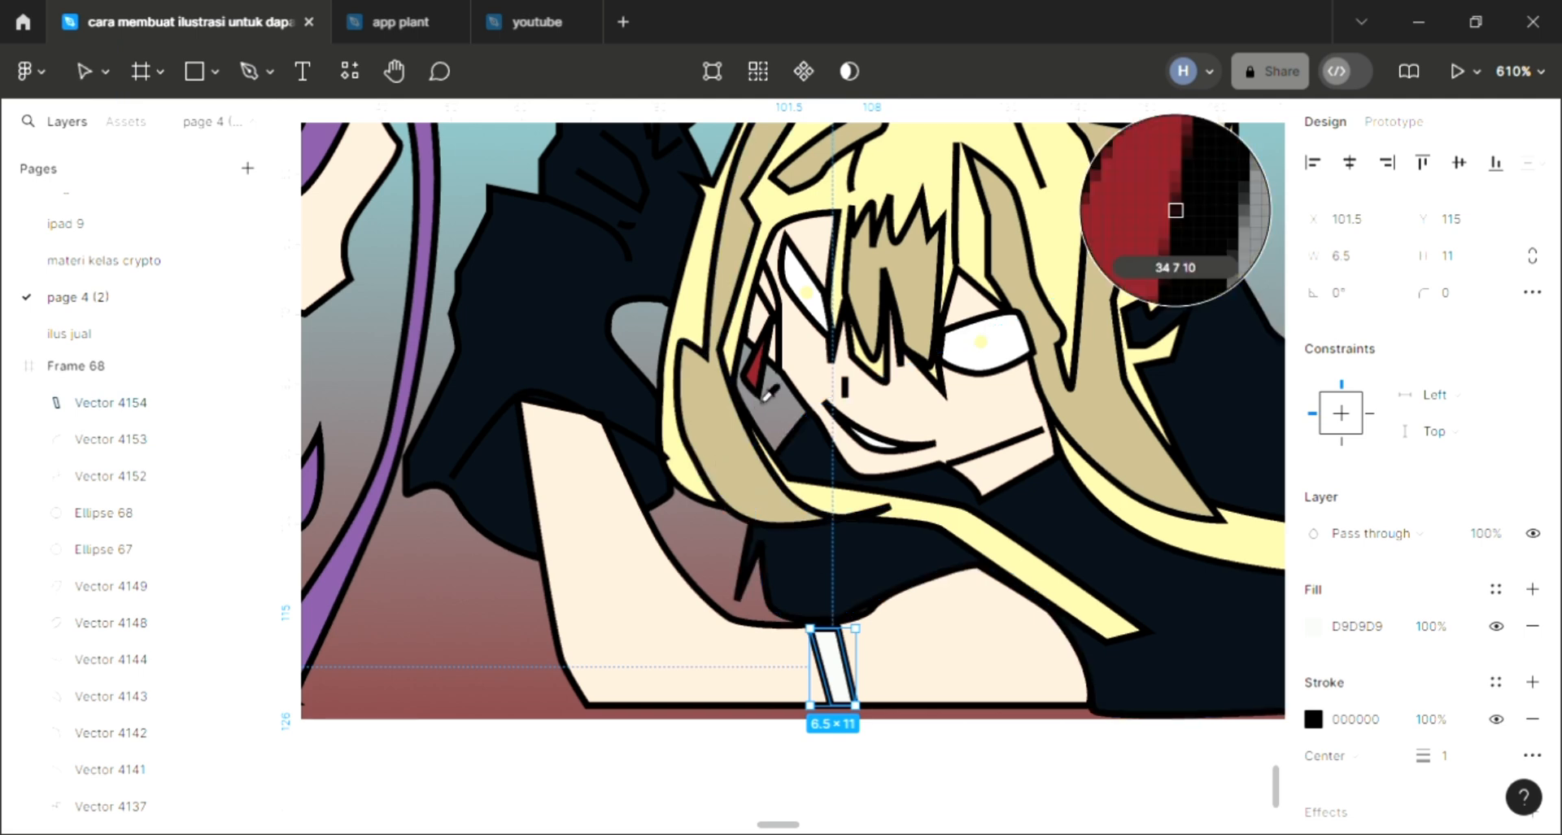
click(767, 394)
scroll(754, 608, down, 5)
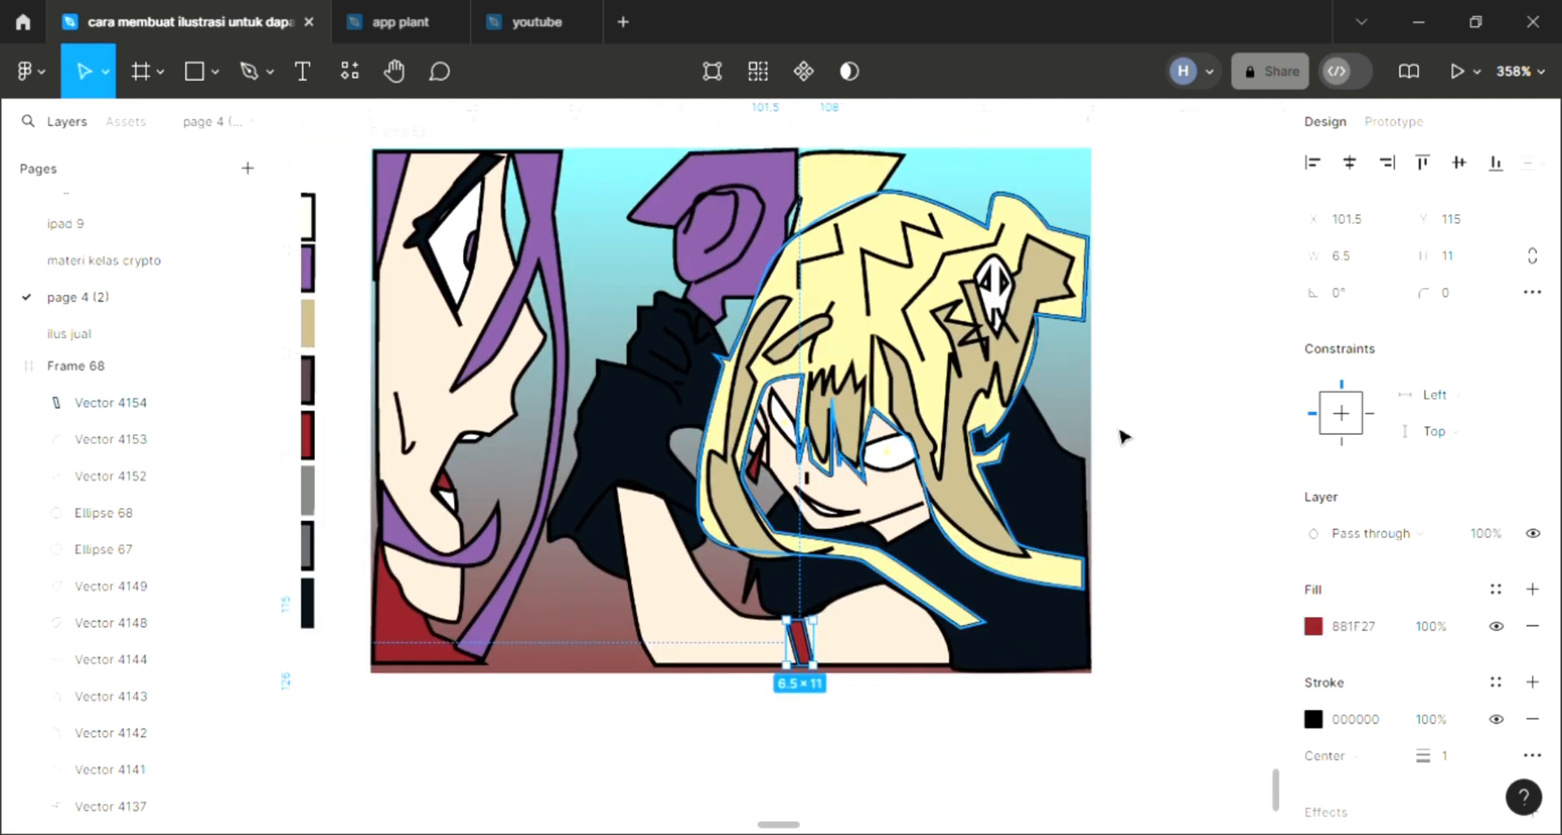
click(1122, 437)
scroll(1122, 437, left, 1)
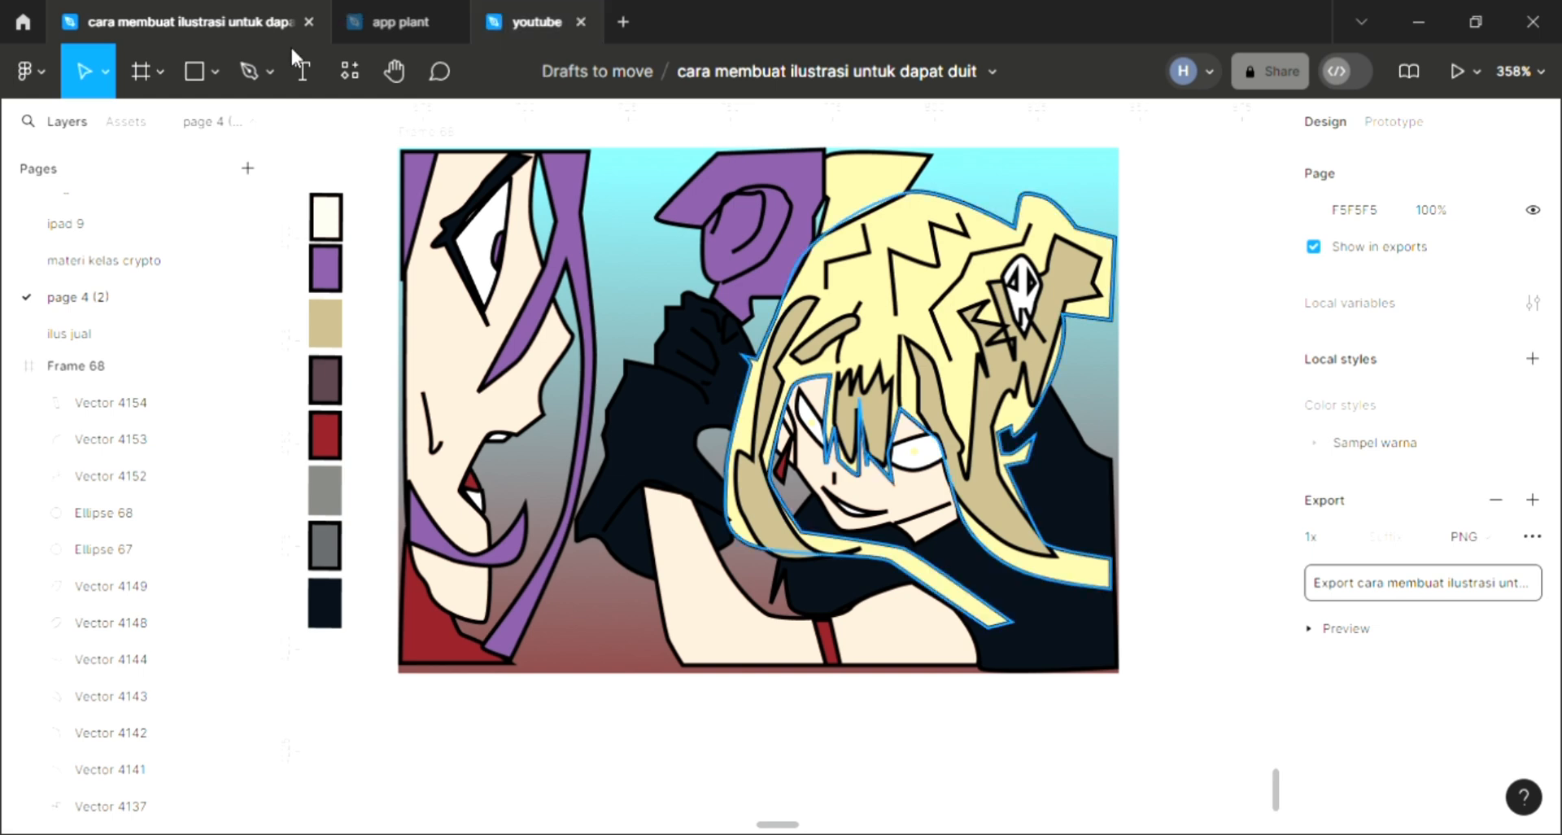
Step: Draw a small closed curved upper-lip shape about 4.73 × 1.91 with the Pen tool above the purple-haired character's upper teeth
click(249, 76)
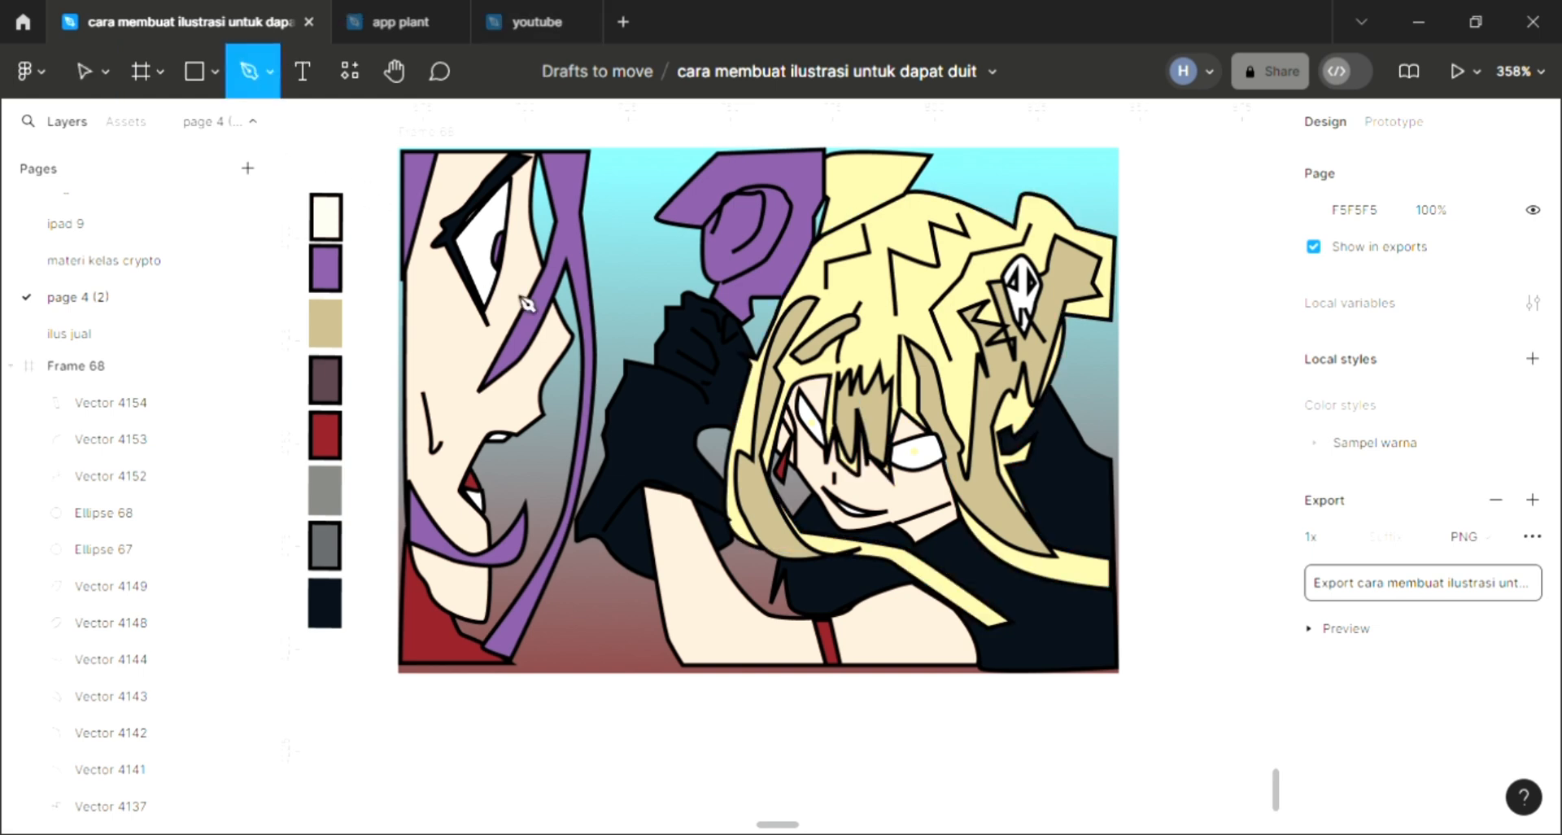
scroll(624, 363, up, 2)
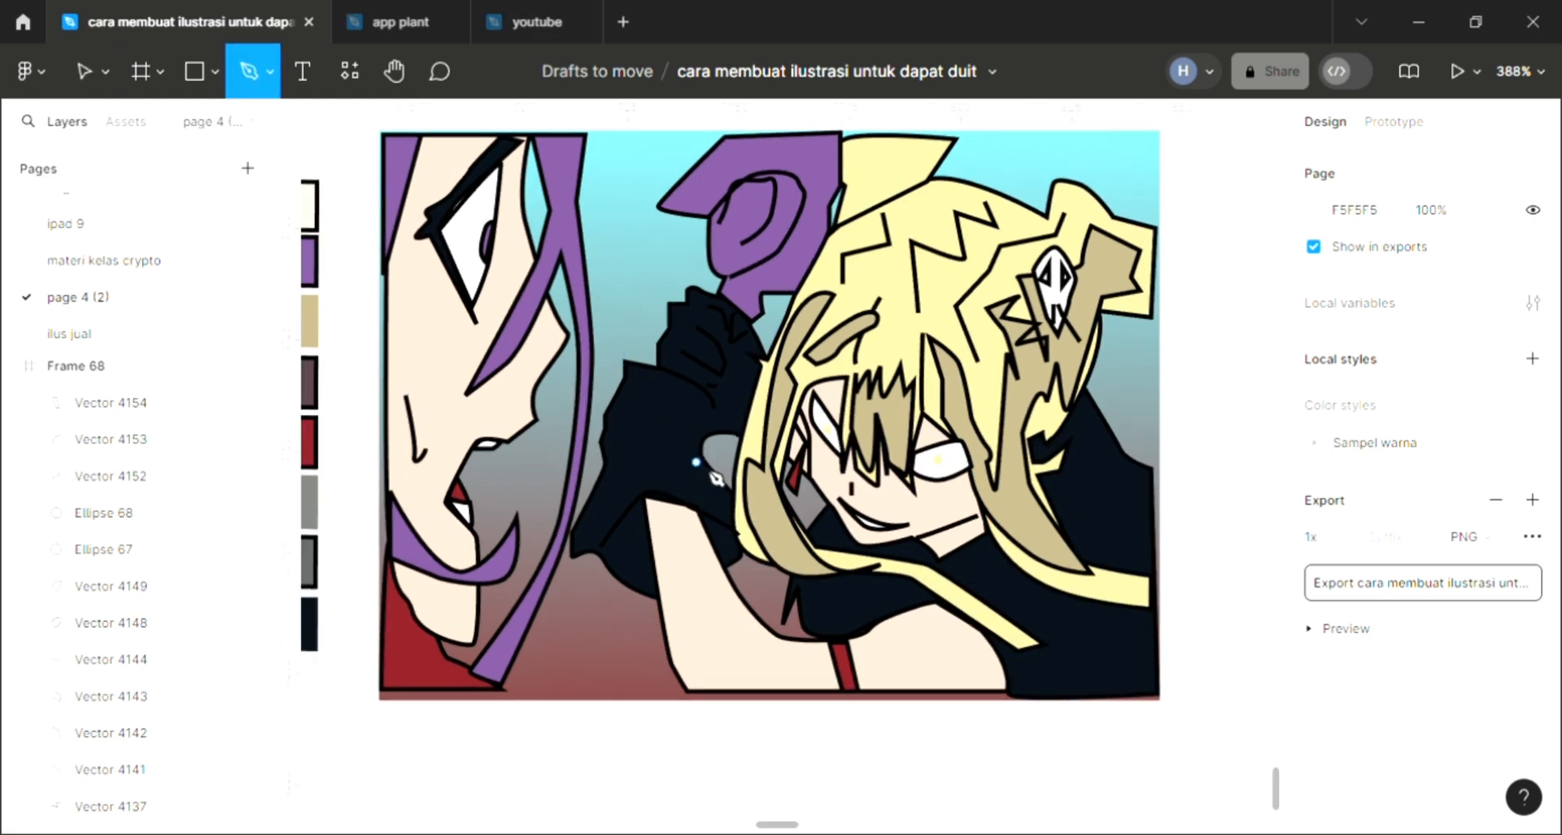
scroll(714, 475, up, 2)
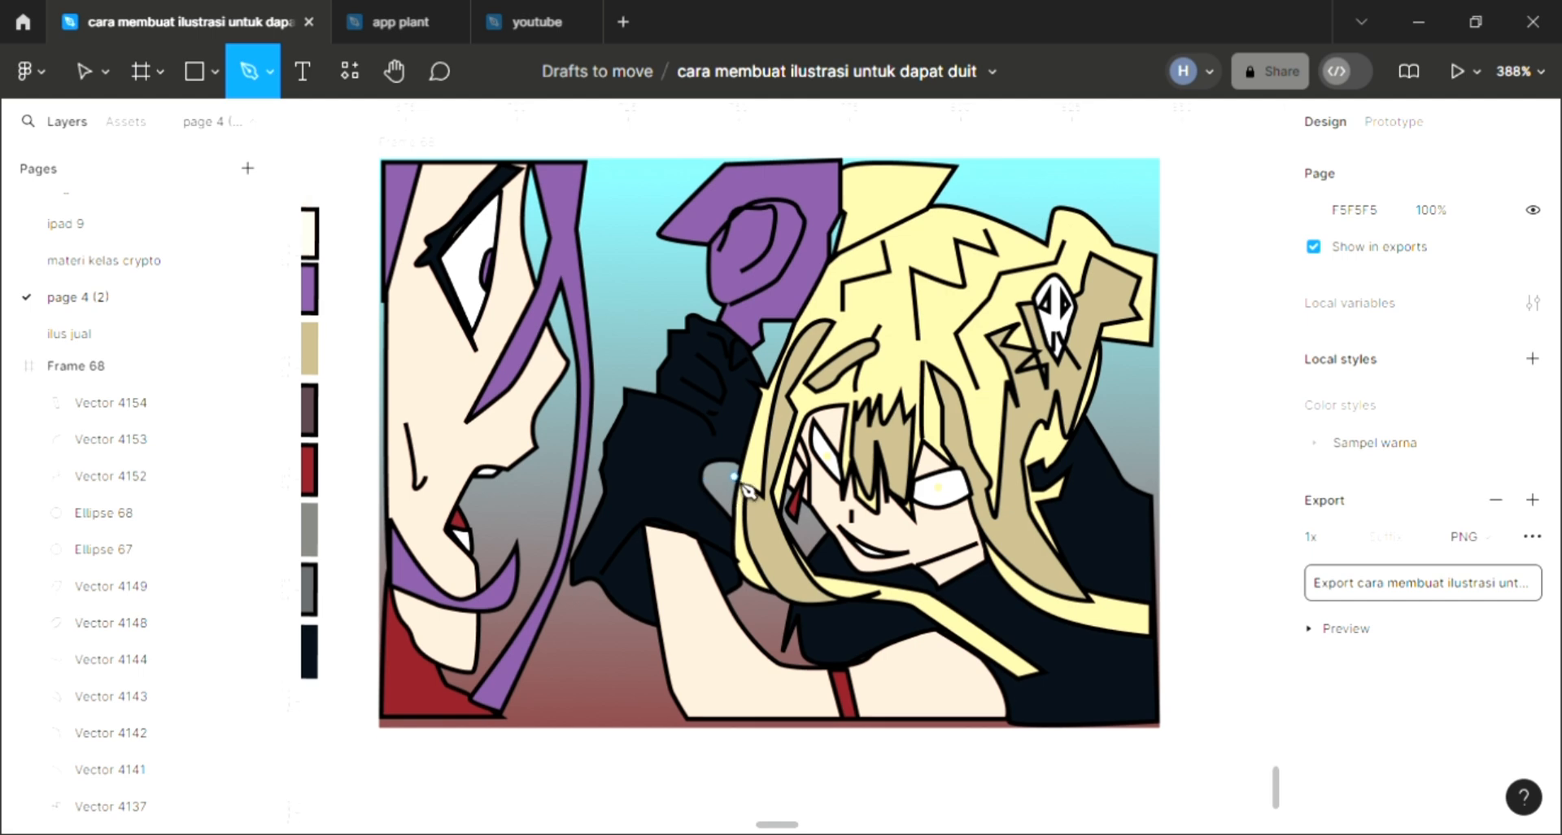
scroll(747, 490, up, 1)
scroll(506, 495, up, 2)
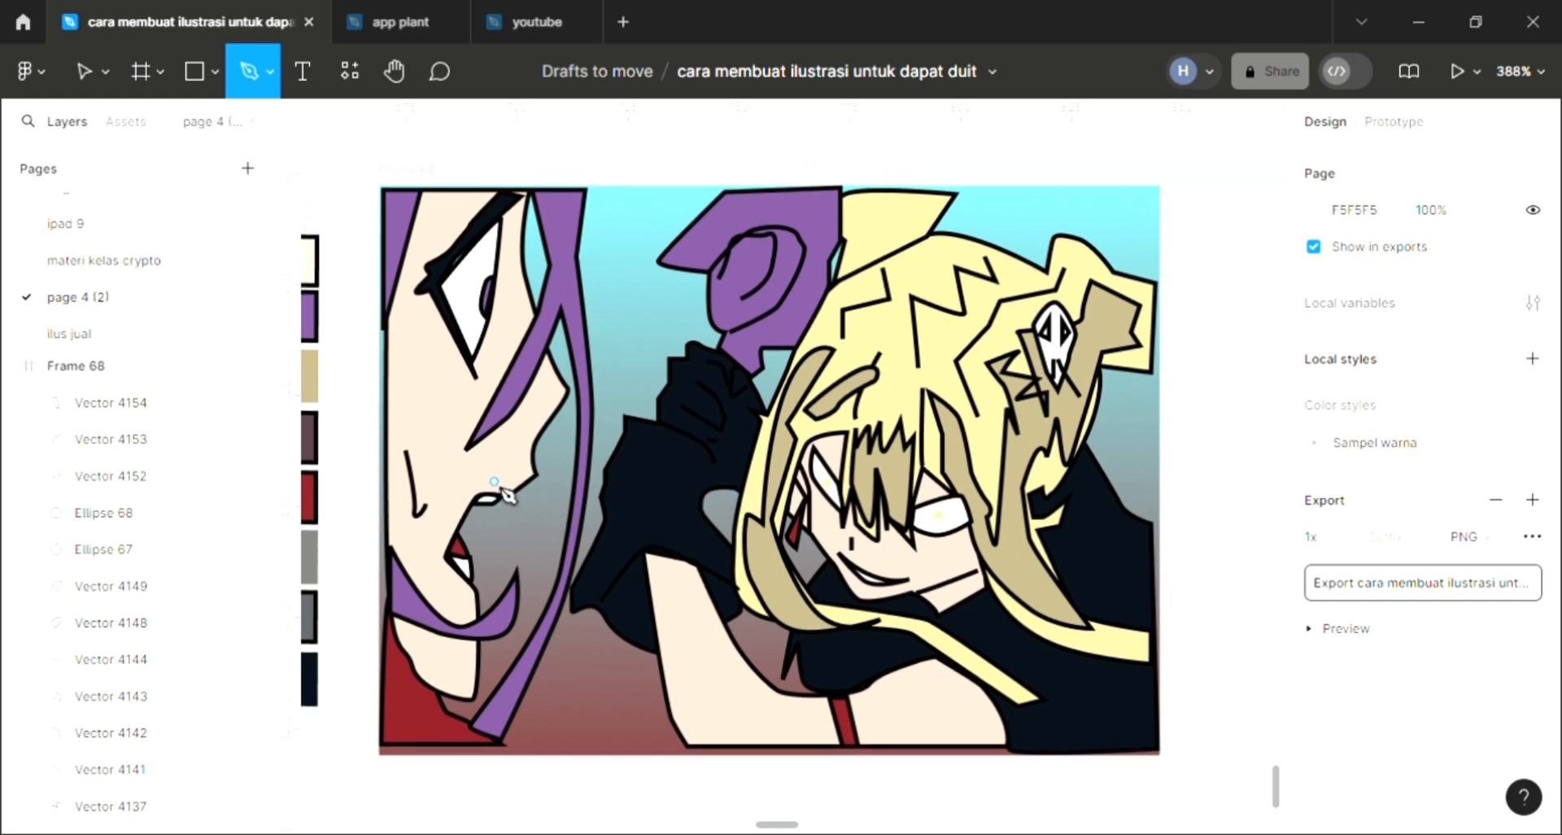
scroll(506, 495, up, 3)
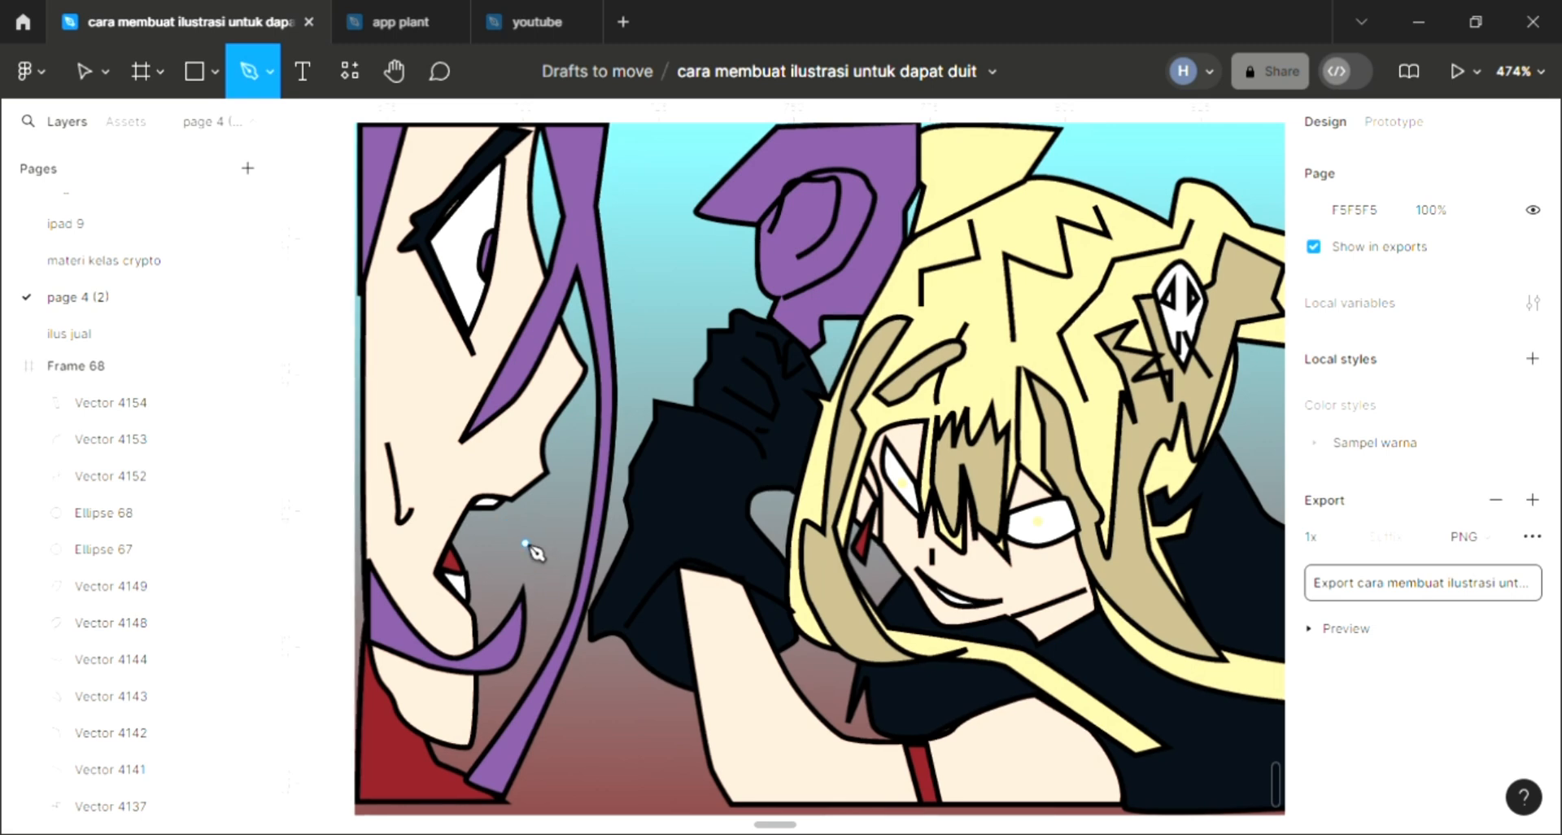
scroll(504, 523, up, 1)
scroll(504, 523, up, 3)
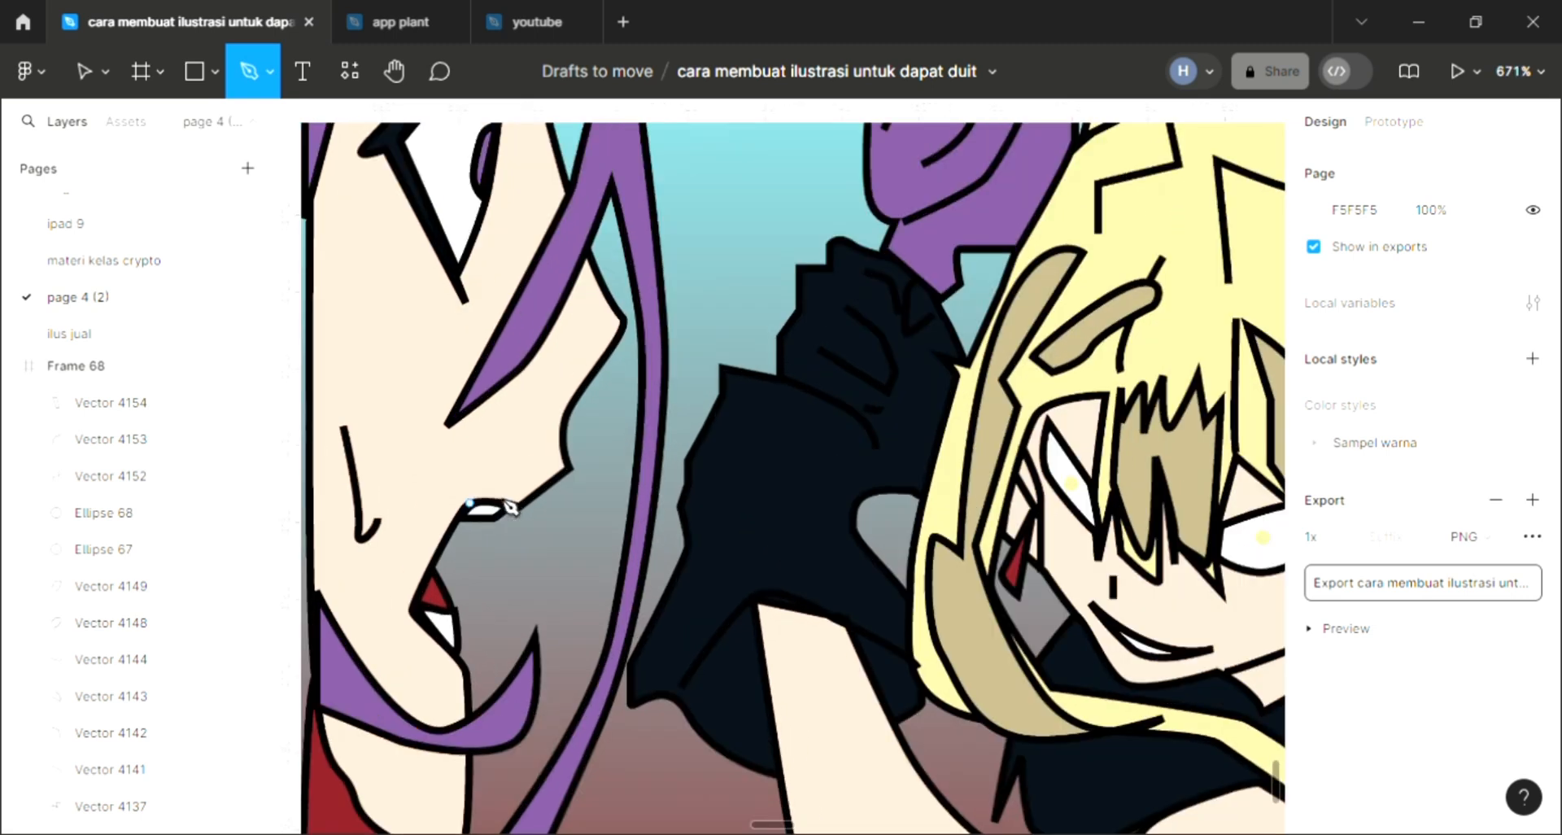
click(469, 503)
drag(505, 491, 517, 503)
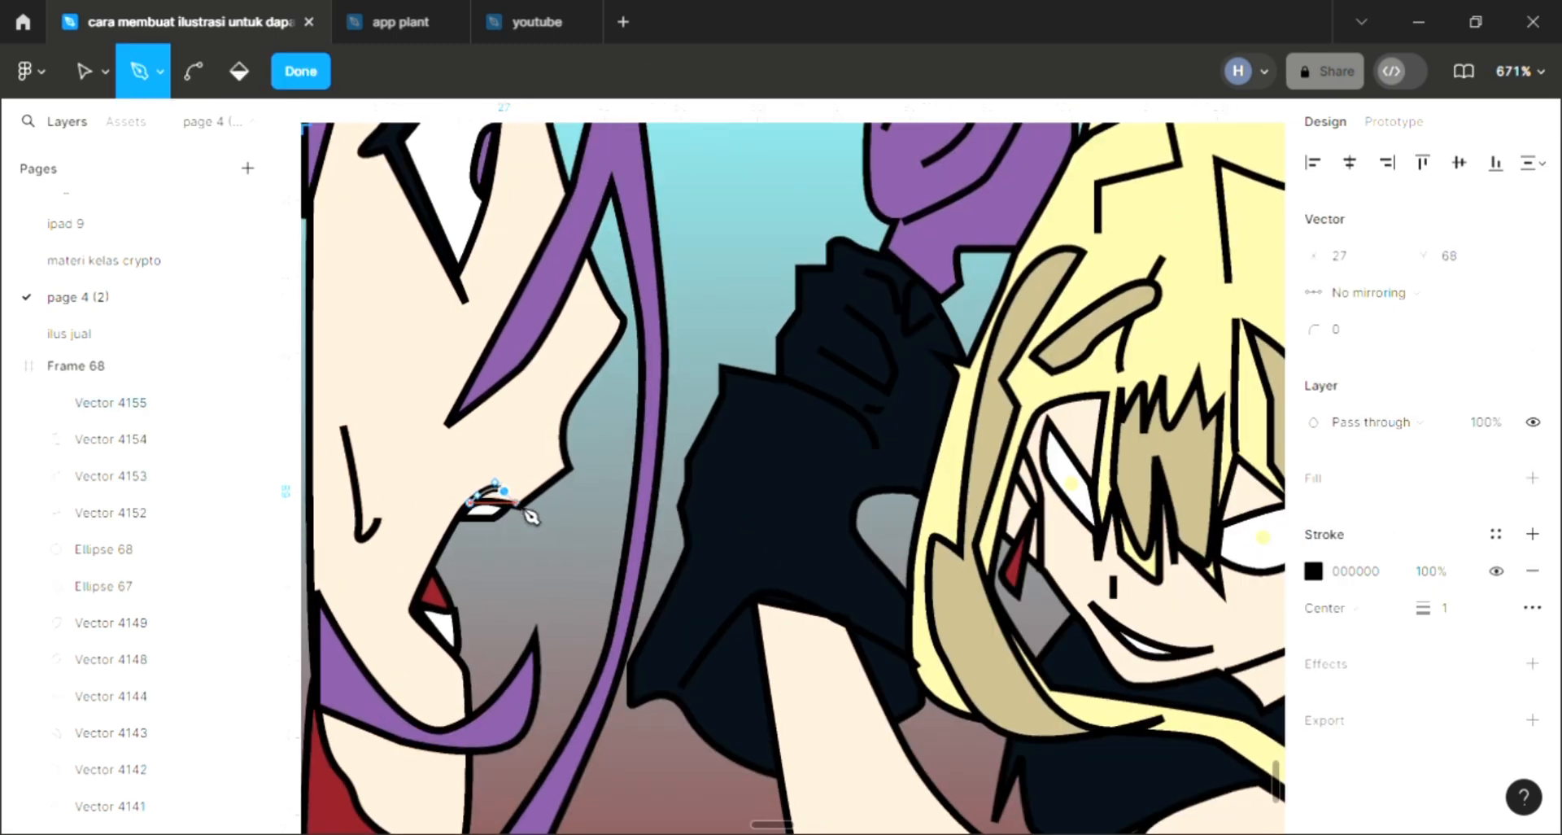
click(470, 502)
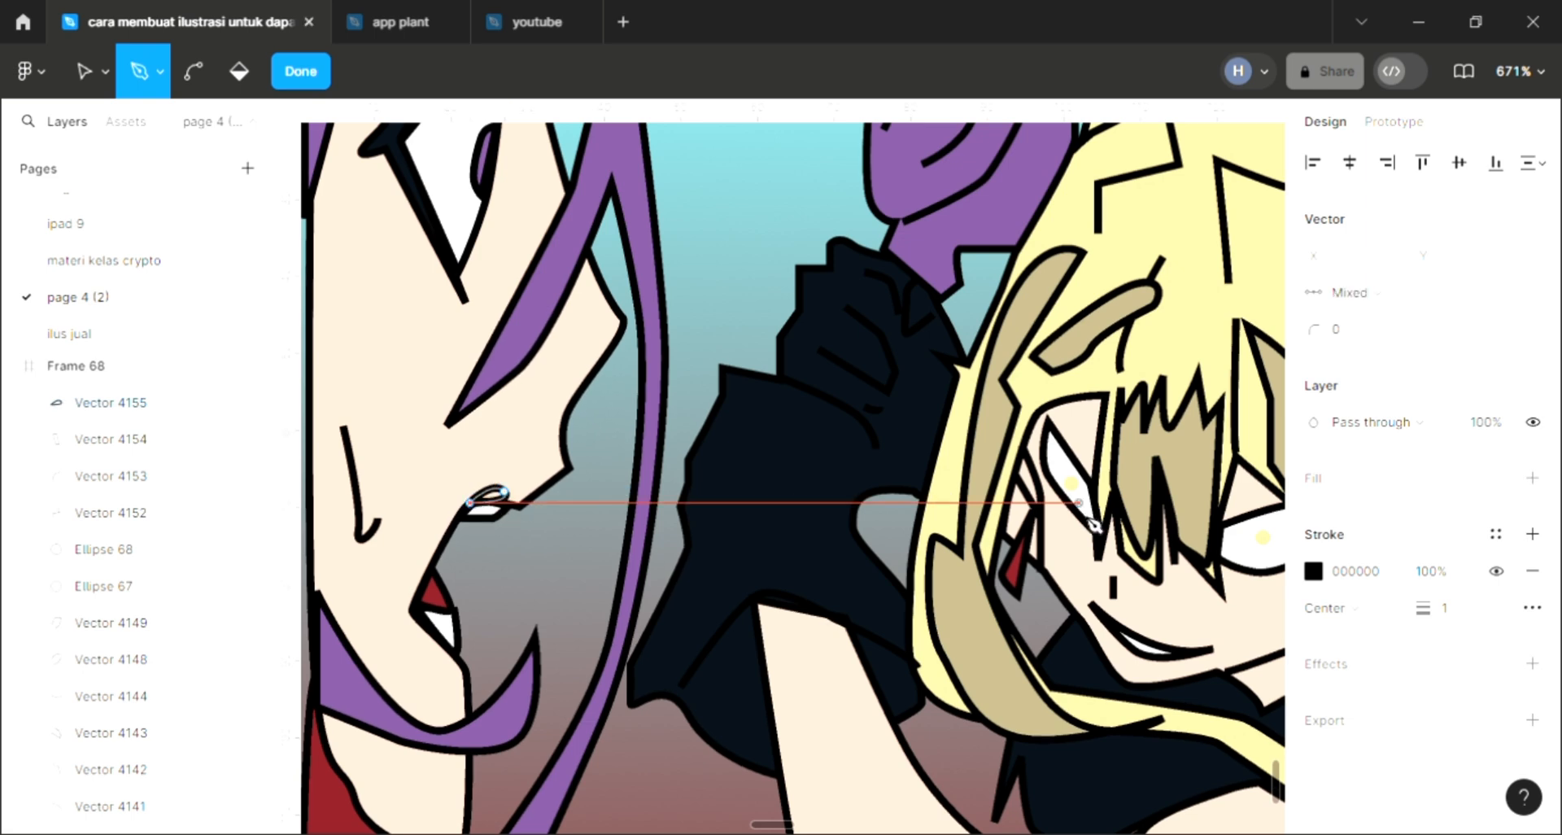
key(Escape)
Step: Add a fill to the upper-lip shape and color it red 881F27, sampled from the blonde character's earring
click(1531, 588)
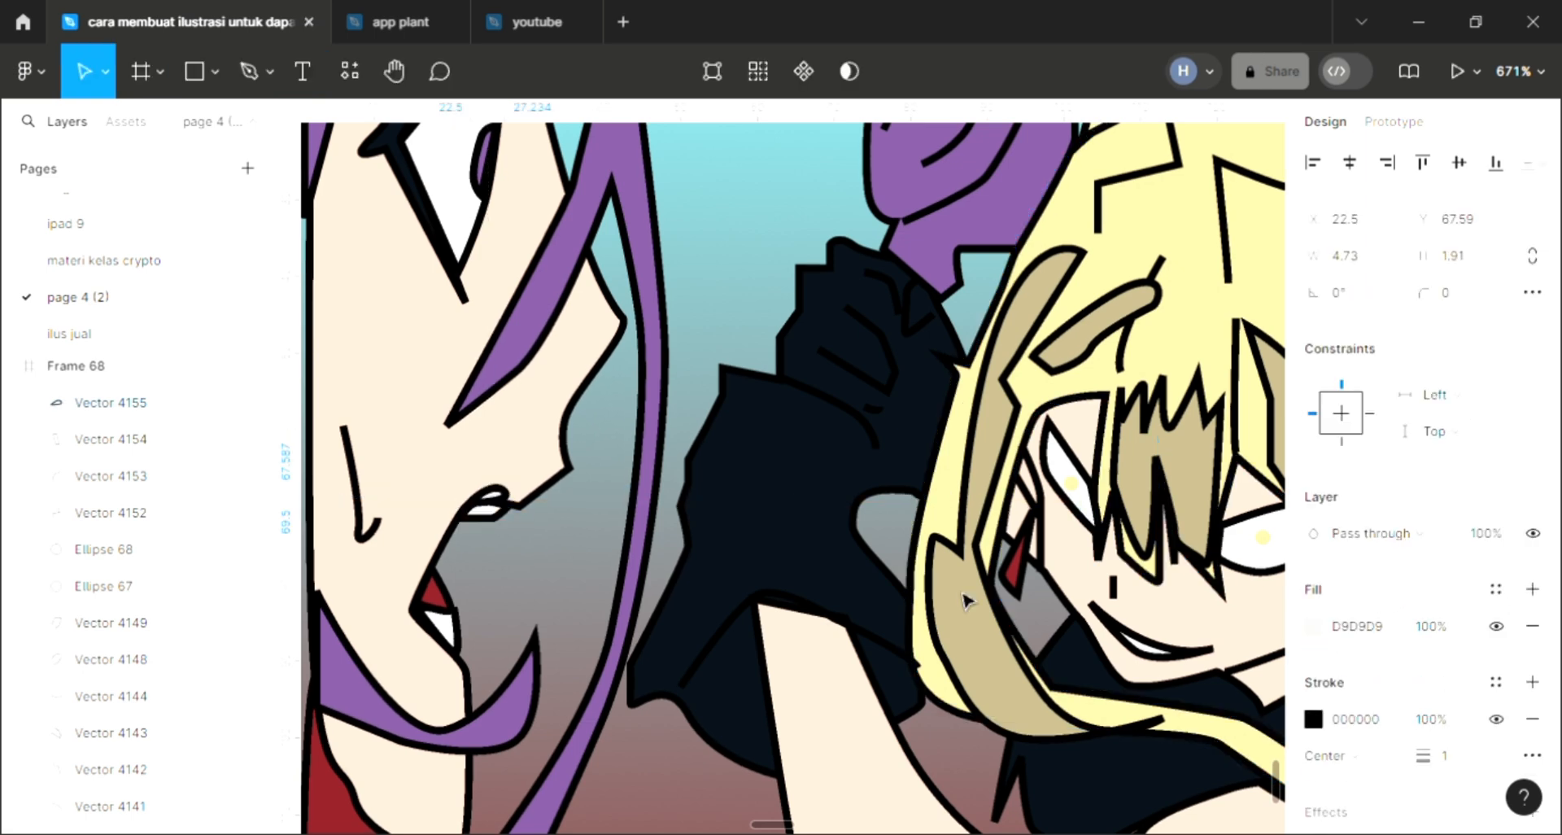
key(i)
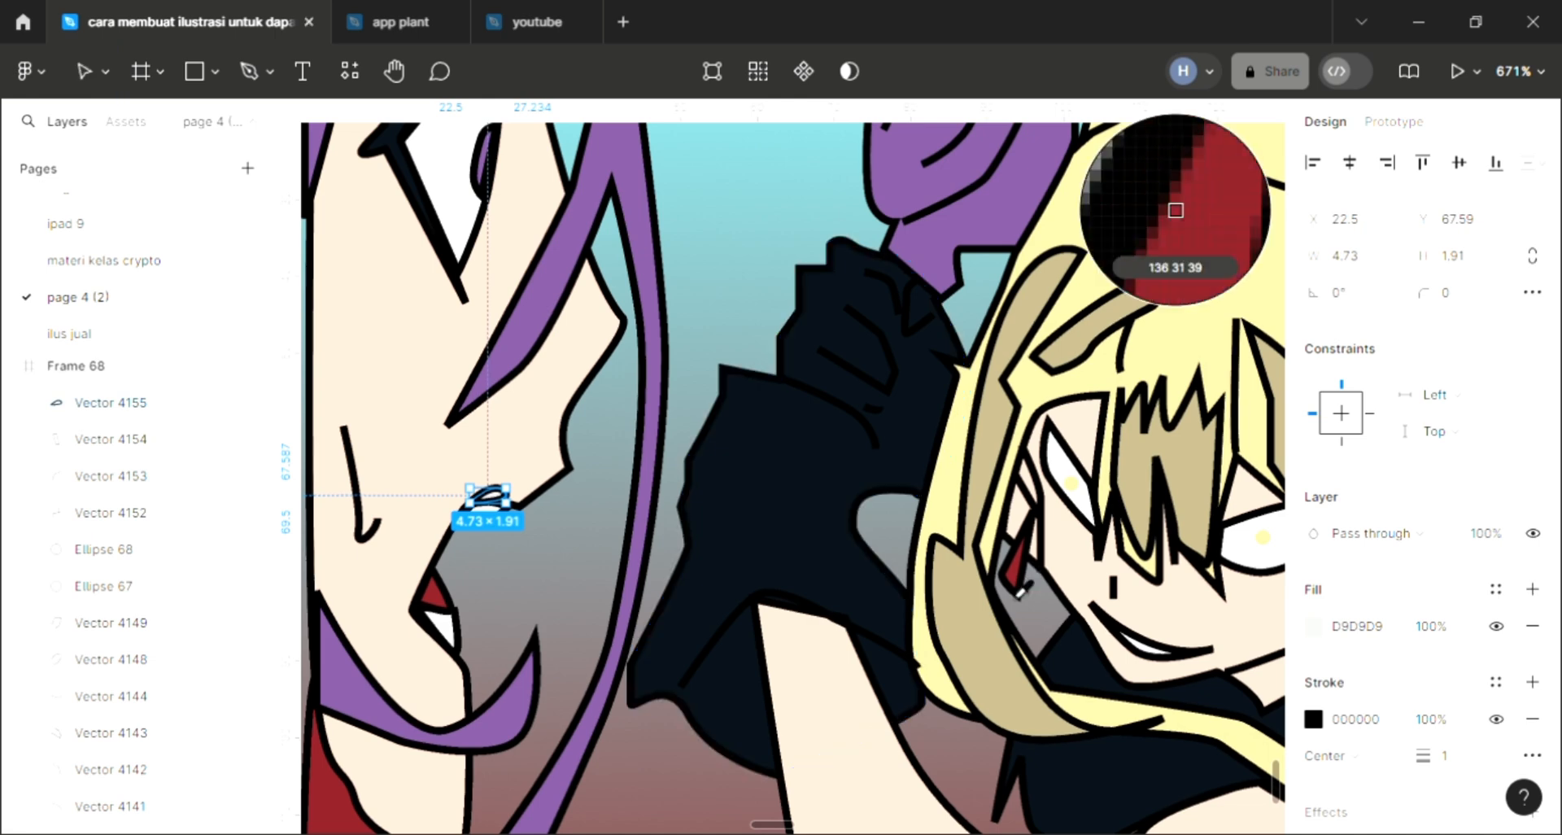
click(1018, 573)
key(Escape)
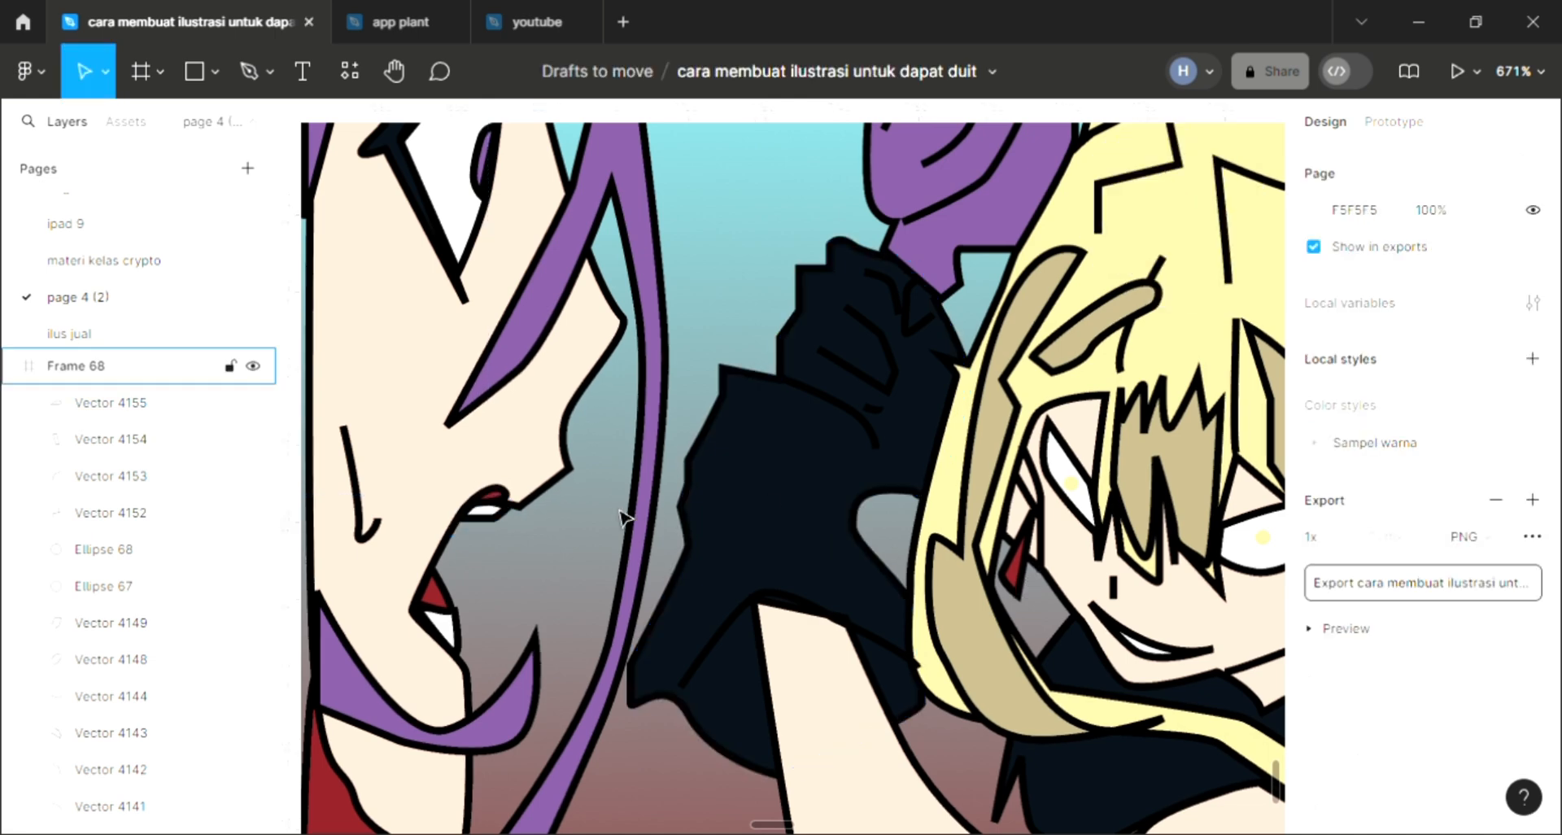
scroll(540, 502, down, 1)
scroll(540, 502, down, 1)
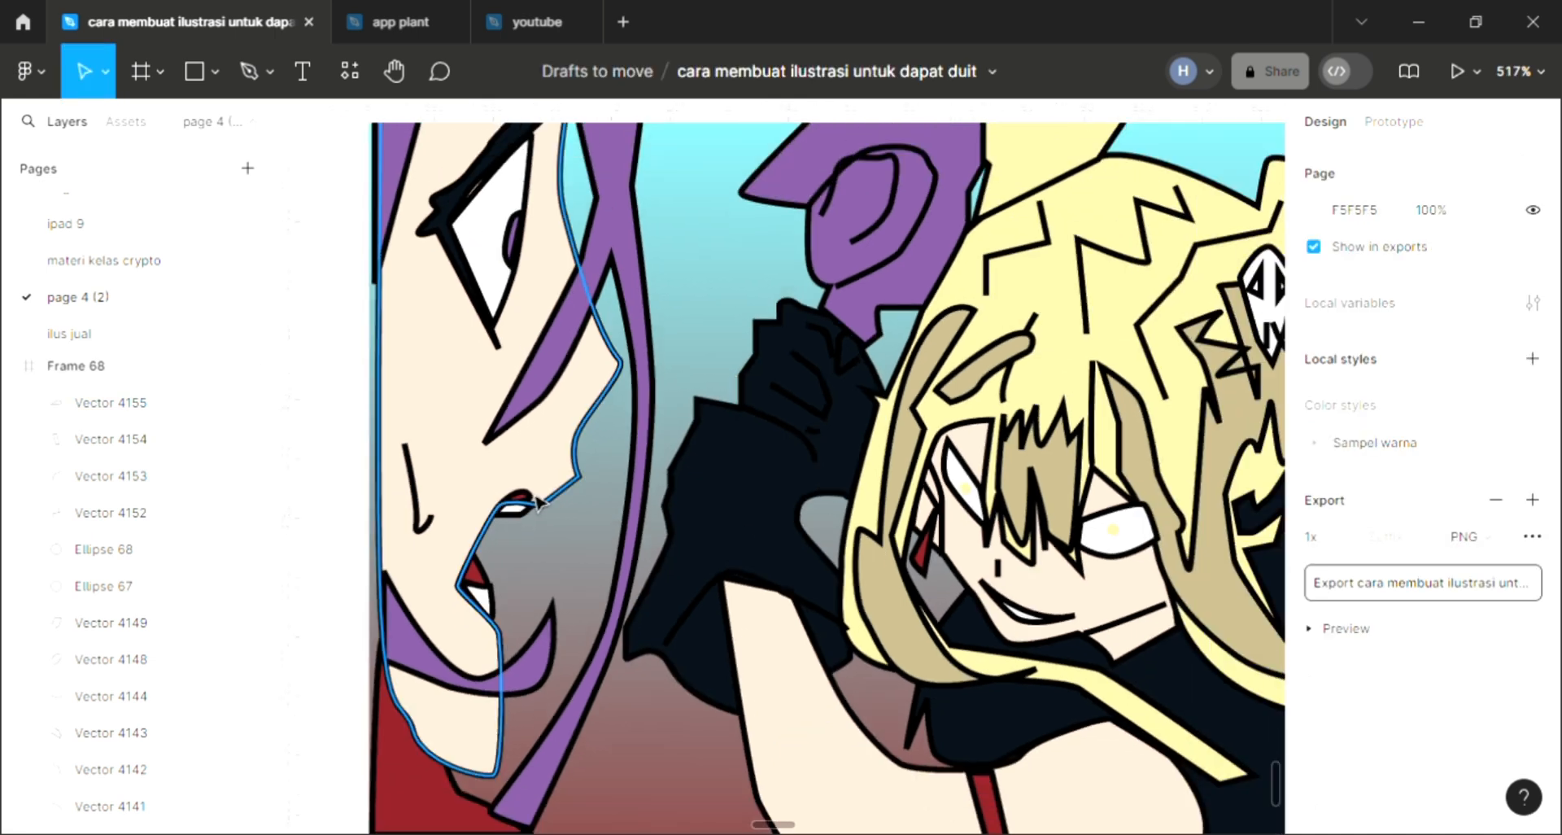
Step: Recolor the upper-lip shape's fill to pink EC838B and remove its stroke
click(1313, 626)
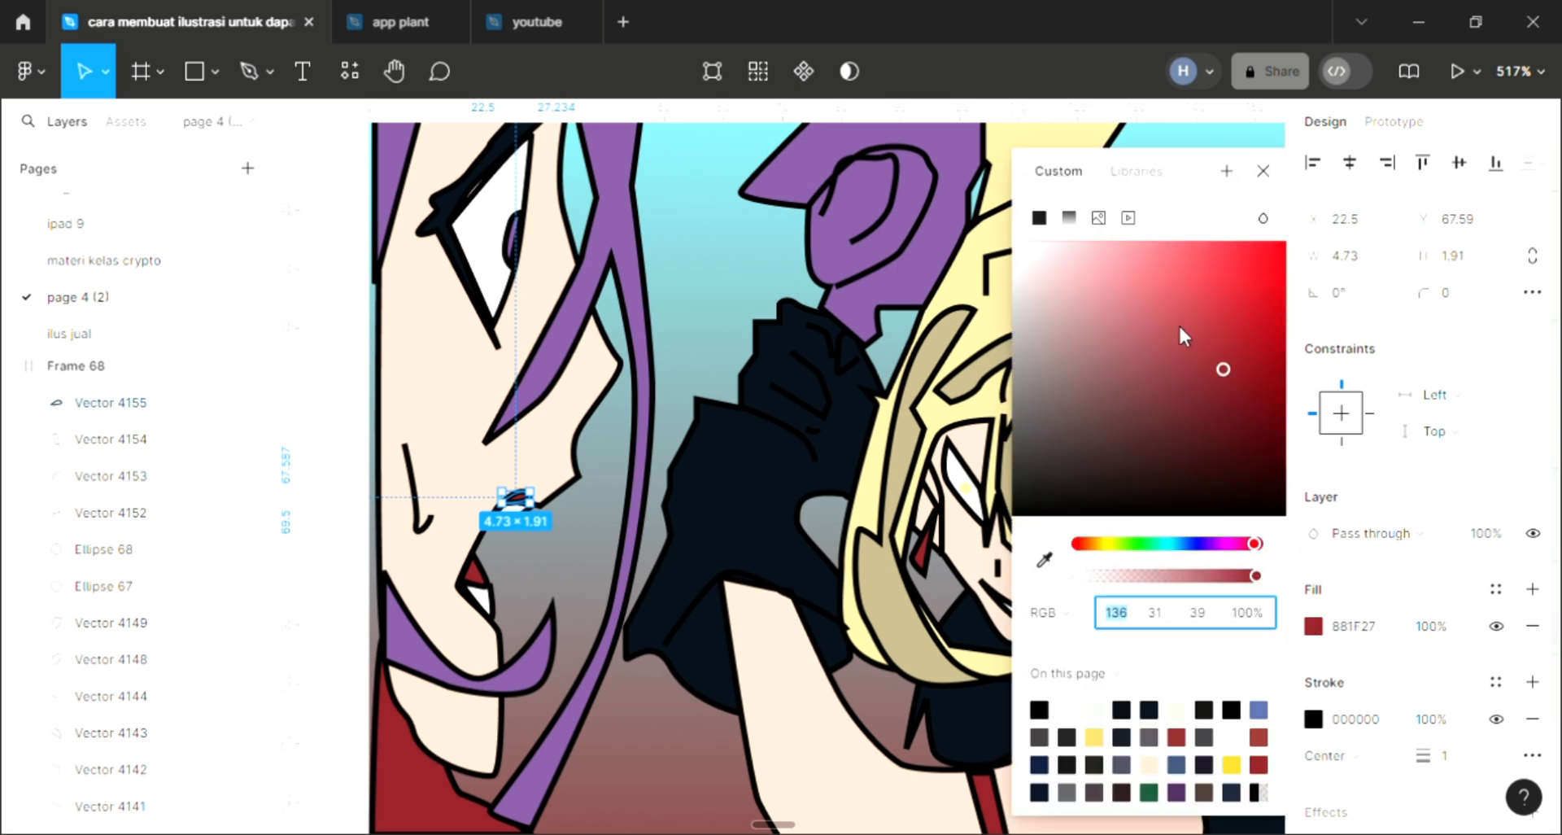
drag(1179, 277, 1134, 261)
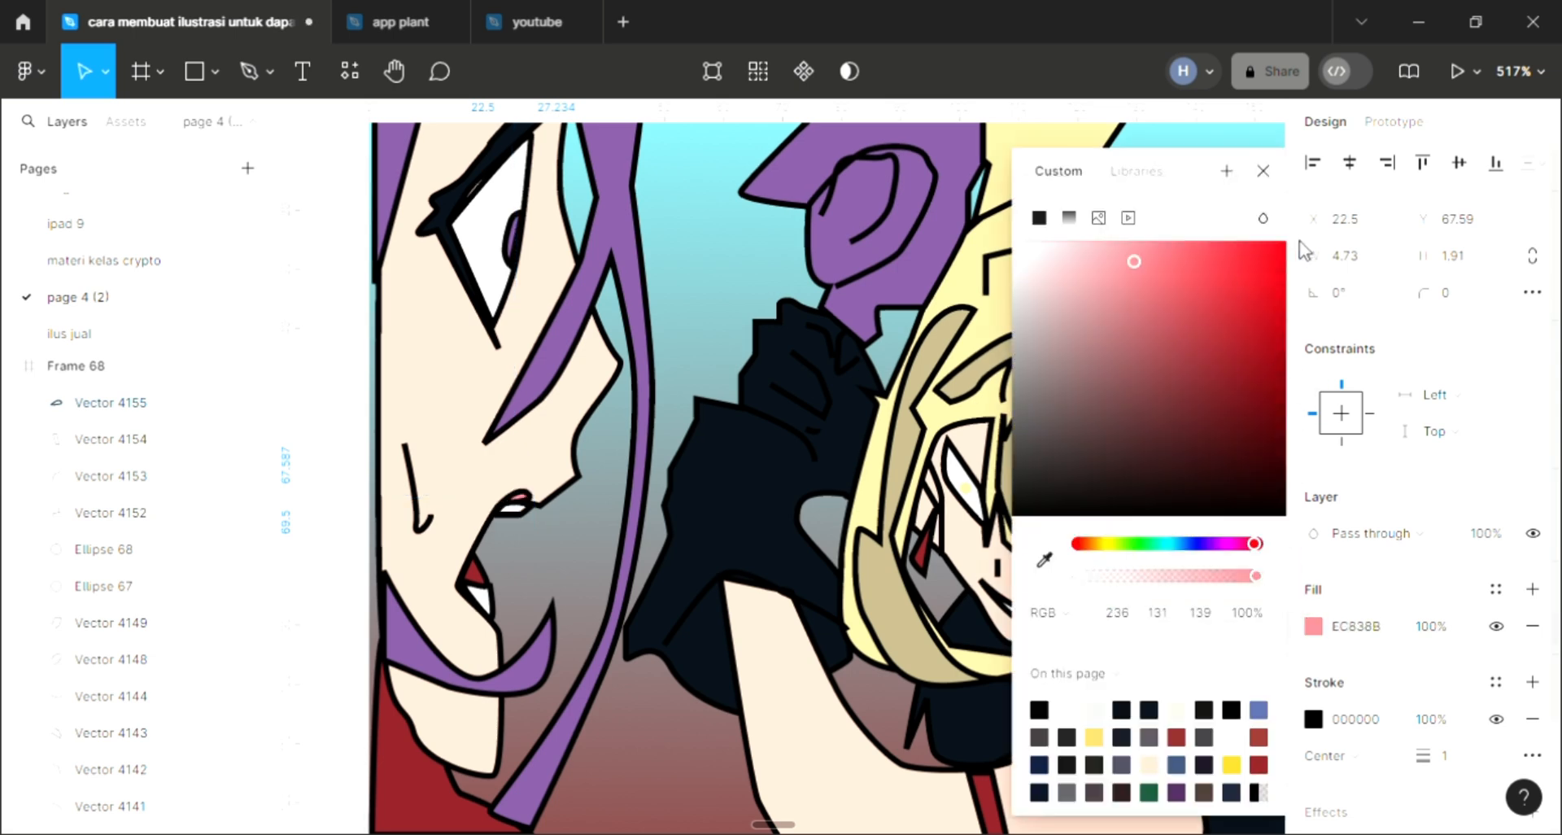
click(1533, 719)
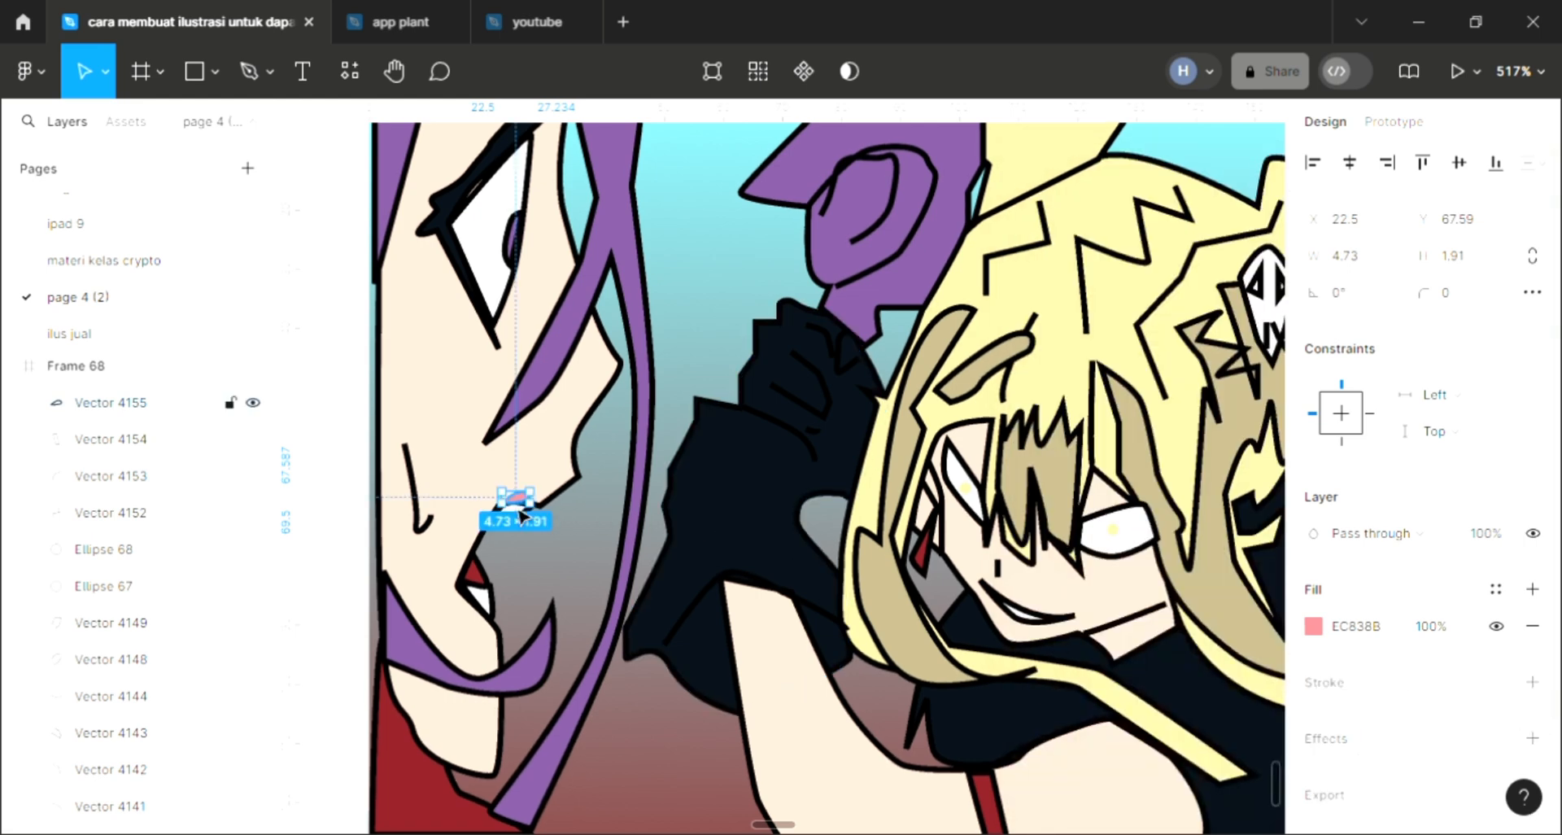
scroll(589, 533, up, 1)
click(587, 531)
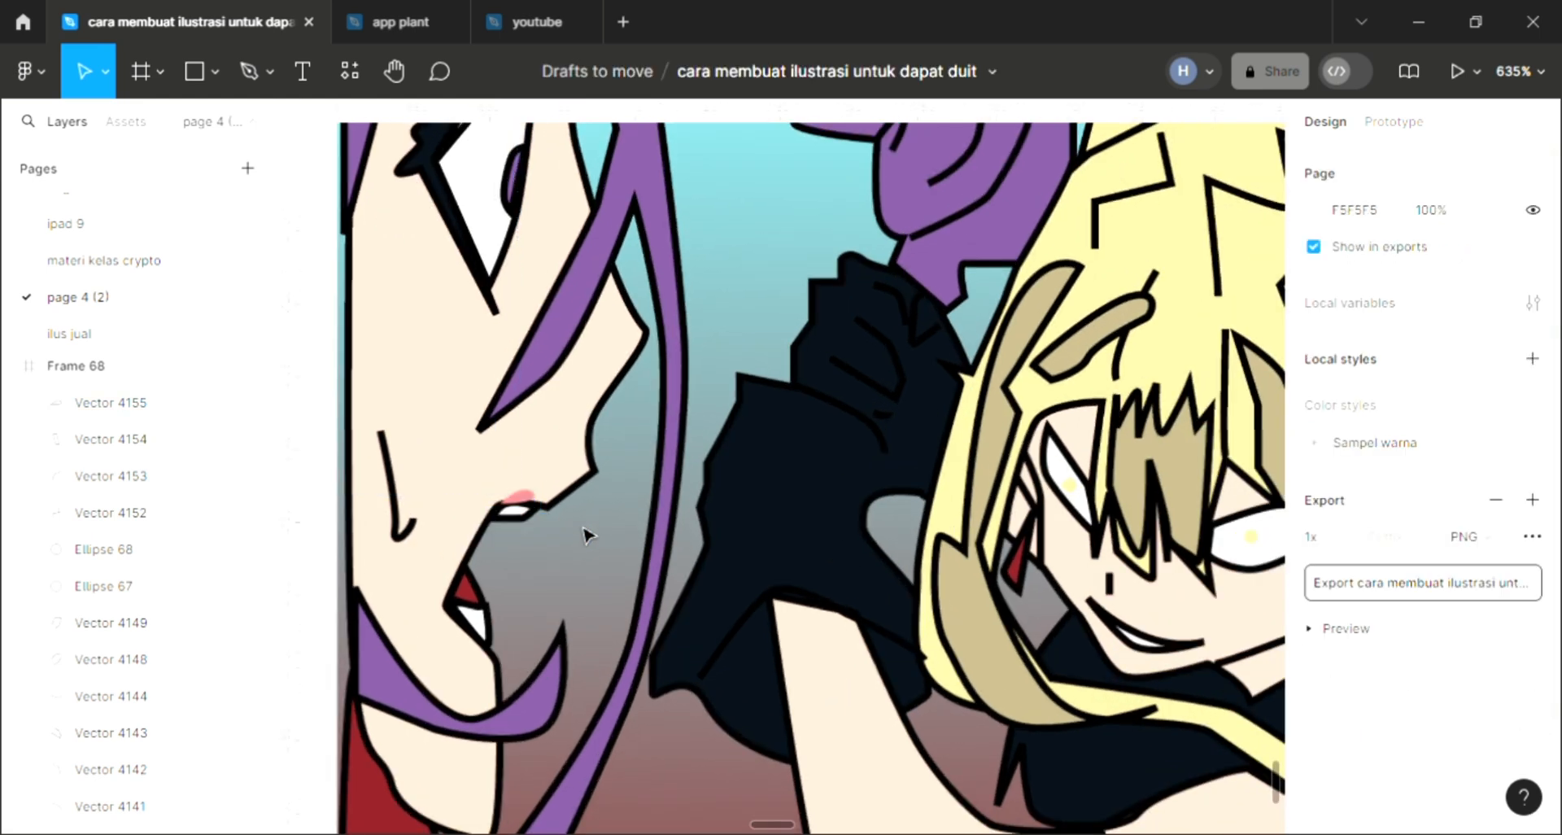
Step: Duplicate the pink lip shape to just below the purple-haired character's lower teeth and rotate the copy to about 132.55° as the lower lip
click(525, 504)
drag(517, 496, 451, 645)
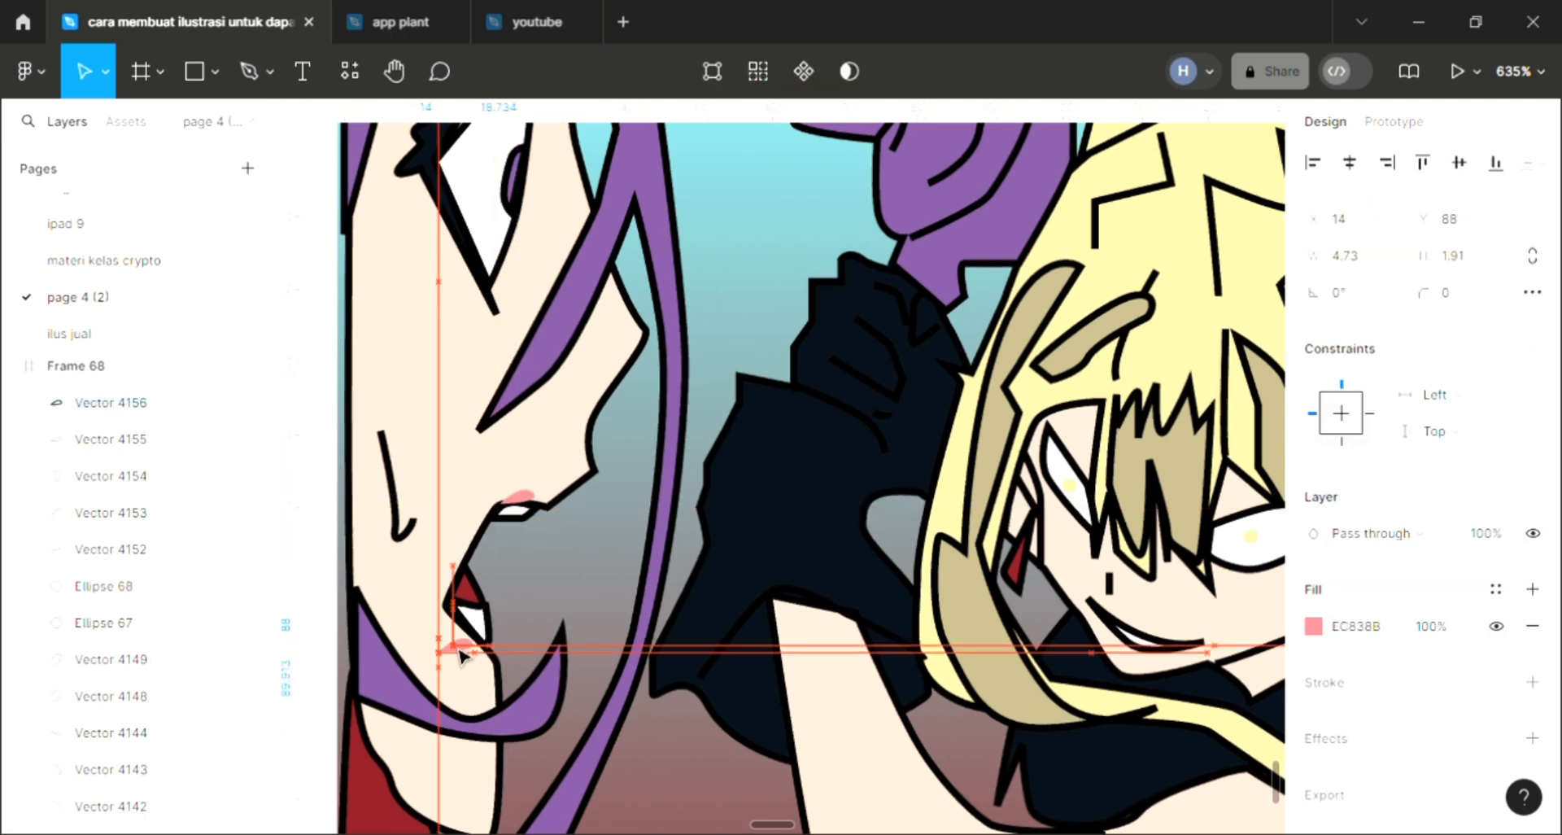
scroll(467, 651, left, 2)
scroll(560, 680, up, 2)
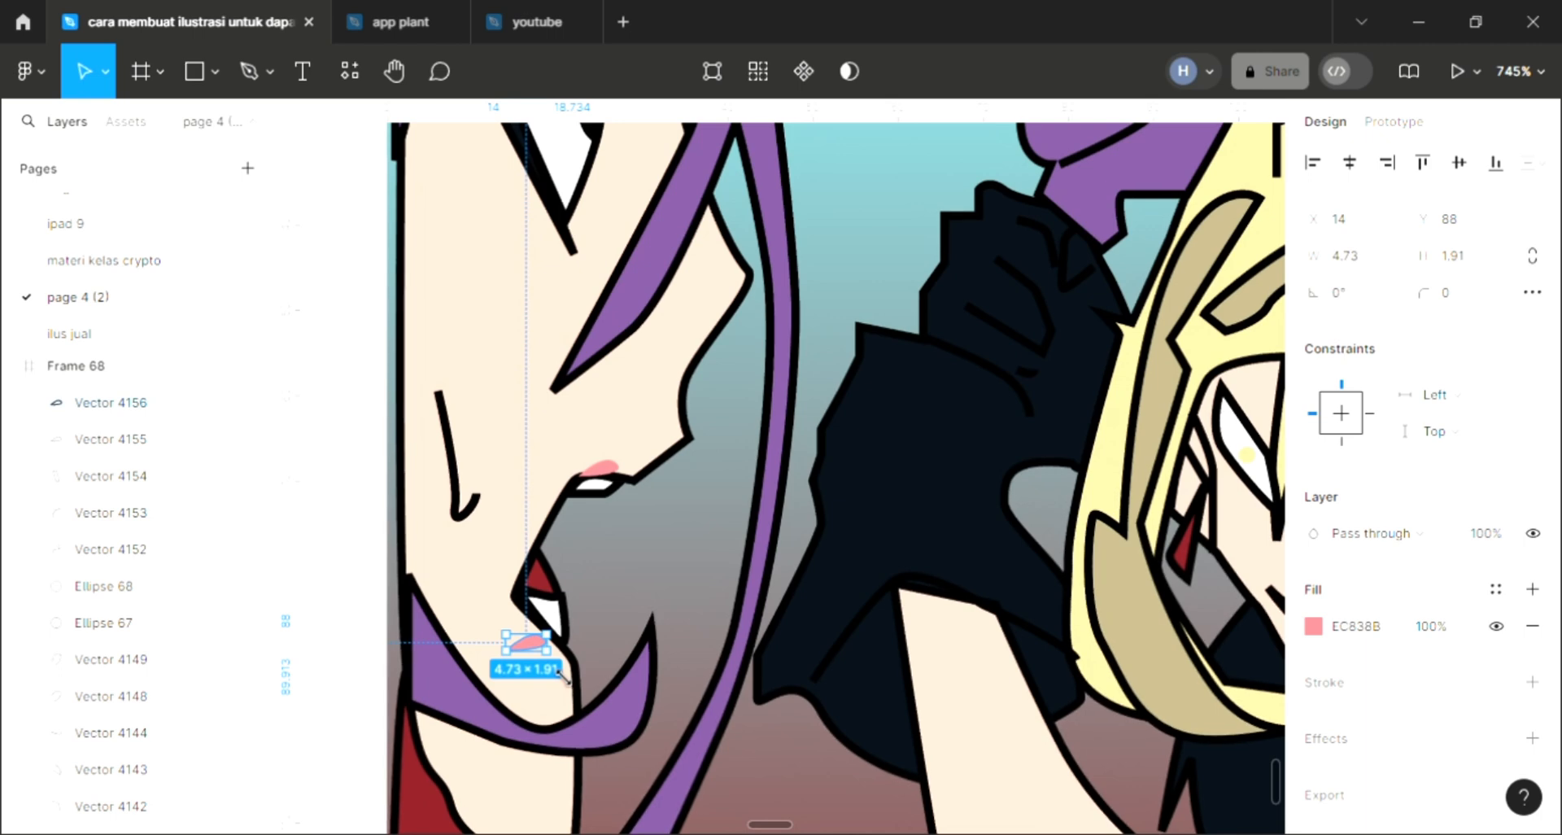
scroll(560, 675, up, 1)
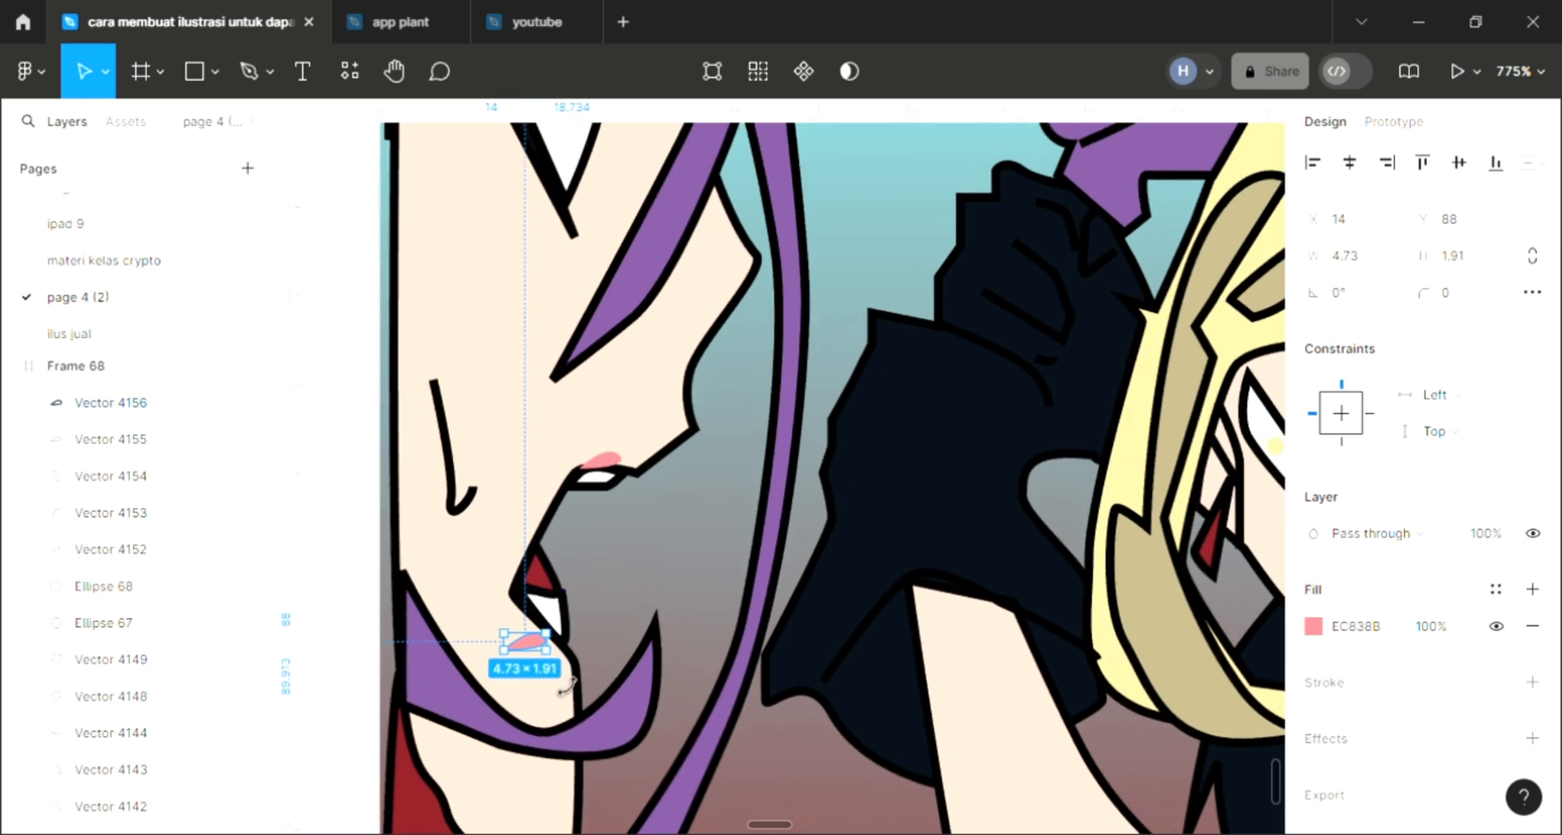
drag(567, 685, 544, 619)
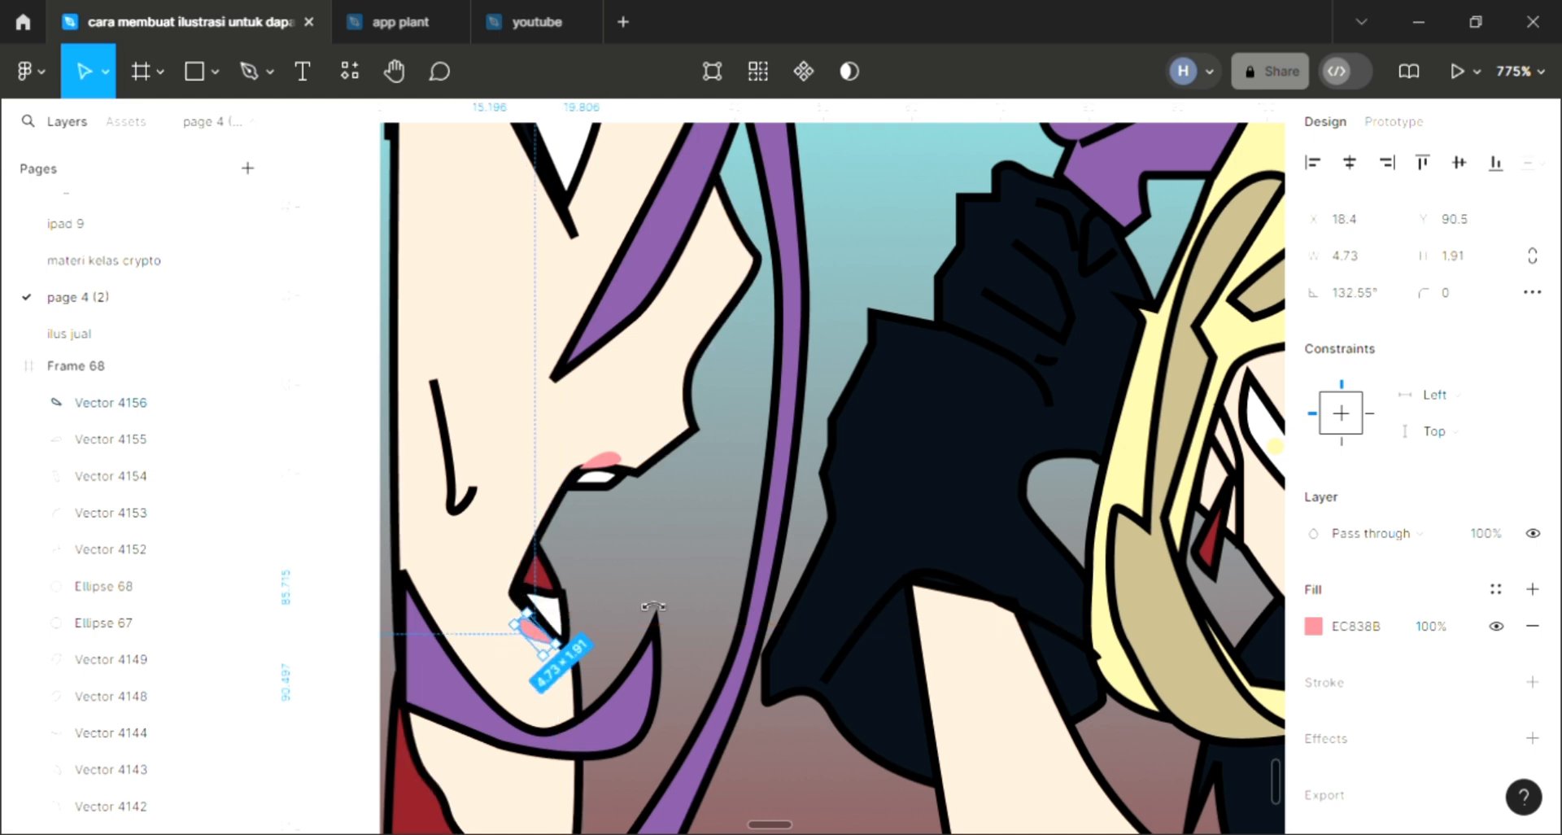
click(735, 587)
scroll(736, 587, down, 6)
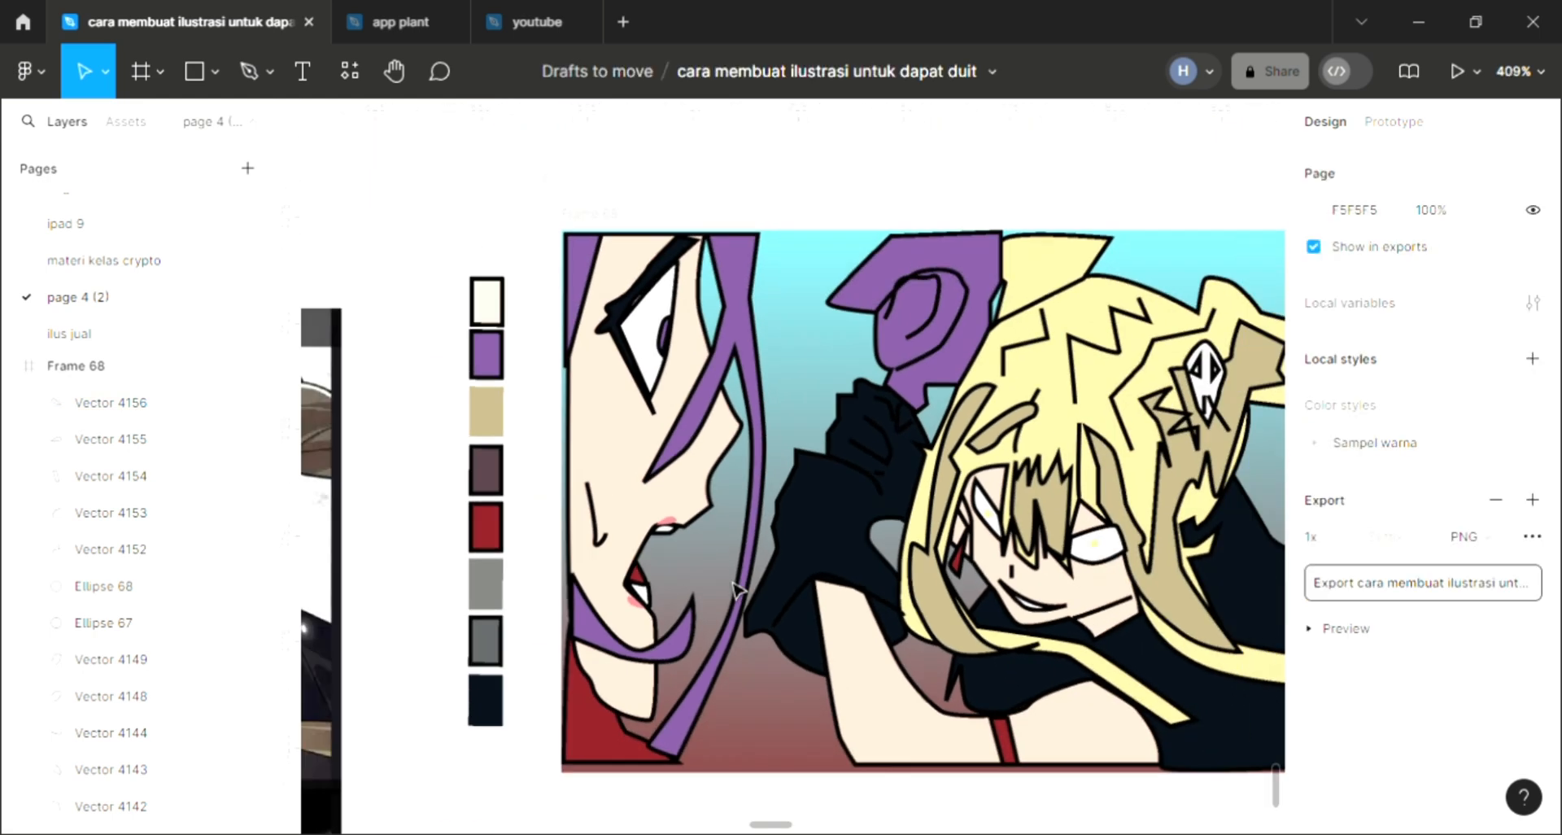
Step: Draw a small closed curved shape about 6.91 × 8.15 with the Pen tool inside the purple object's inner spiral
scroll(737, 588, right, 1)
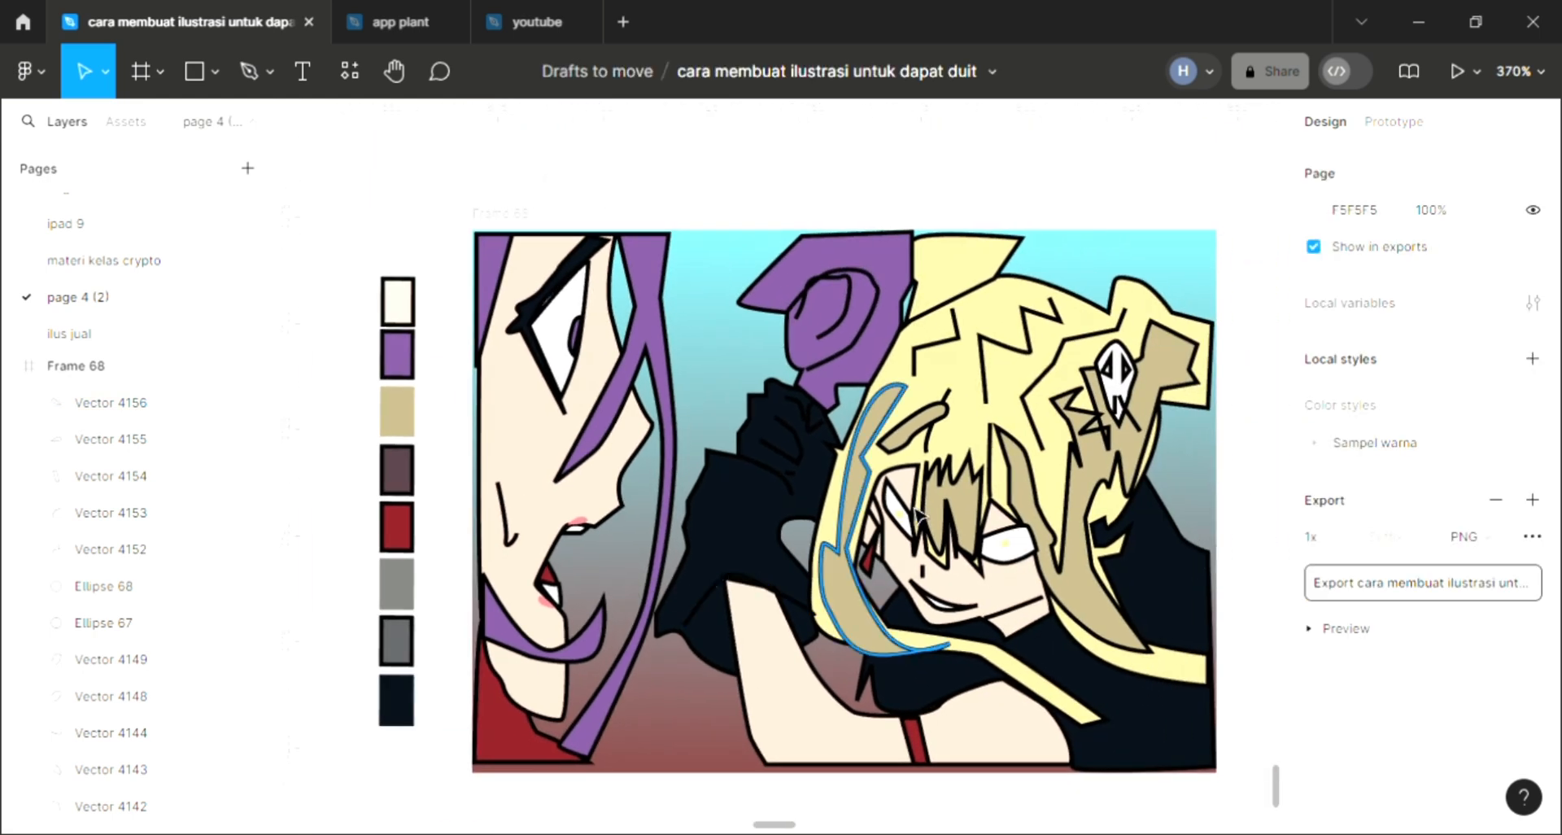
click(249, 75)
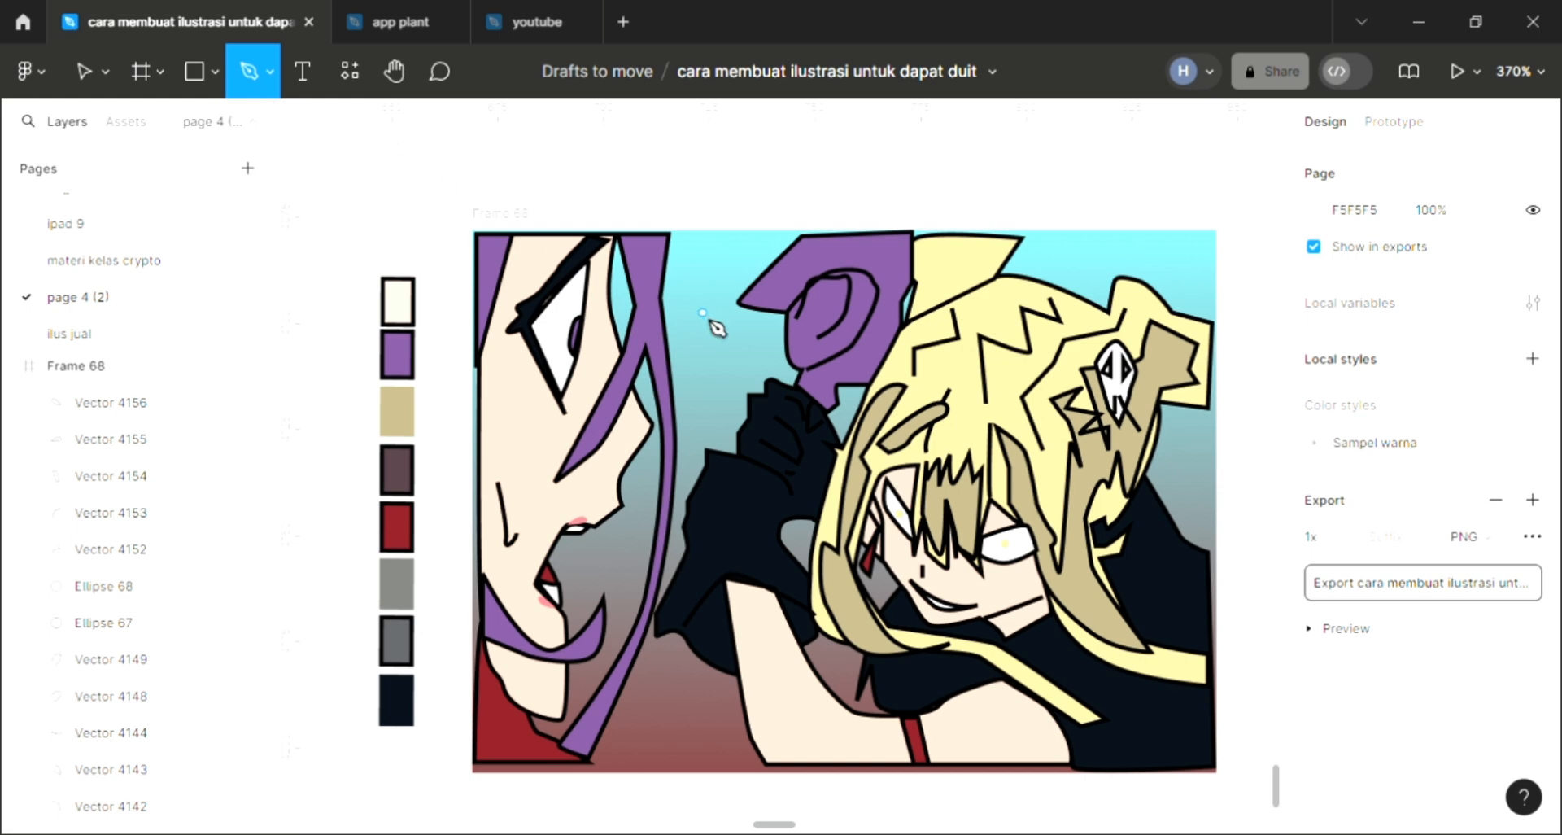
scroll(716, 328, right, 1)
scroll(830, 307, up, 4)
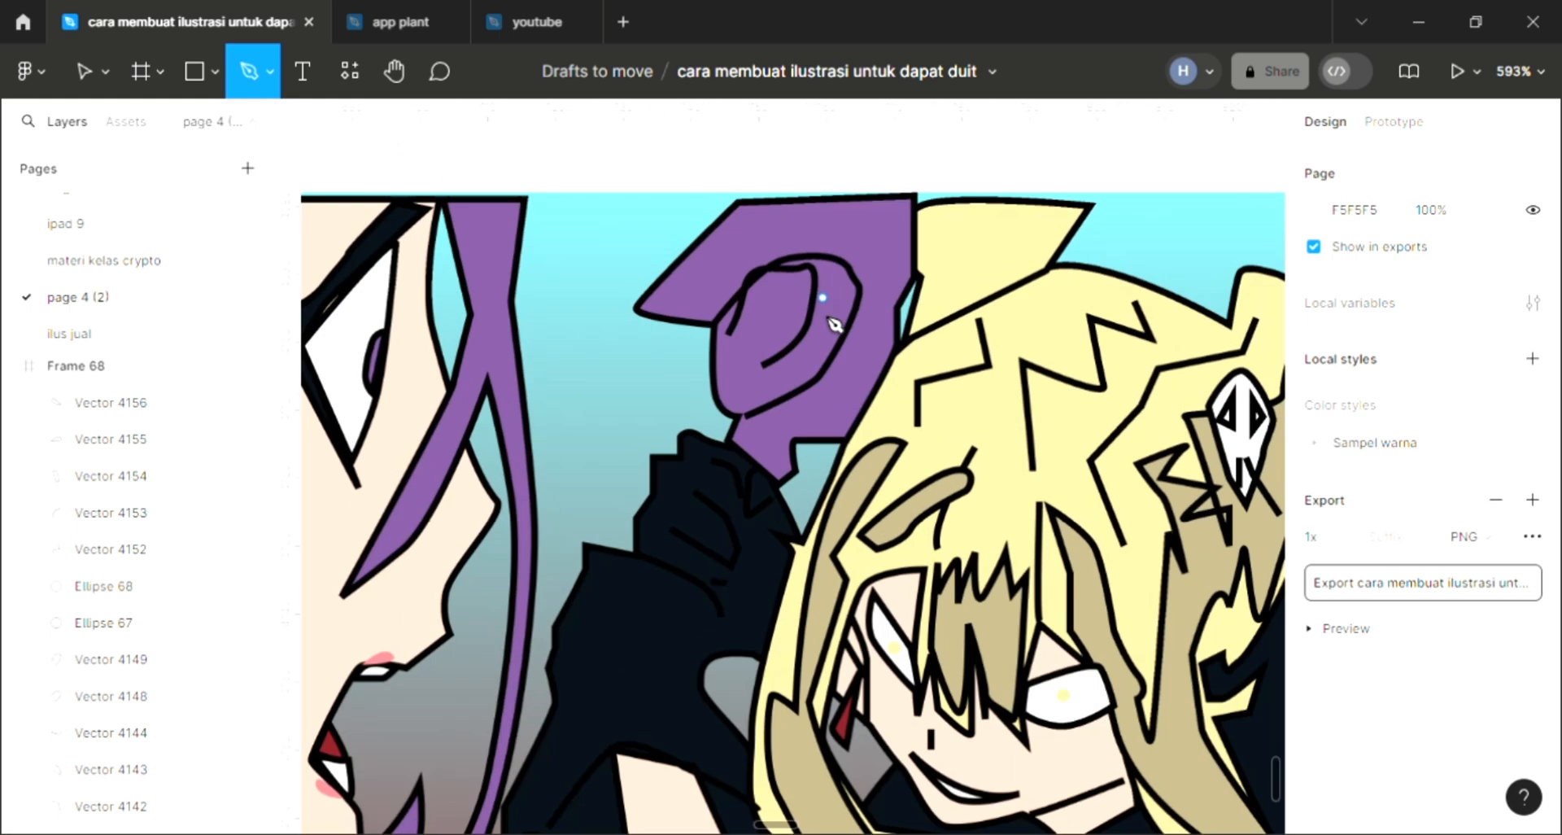
click(750, 337)
drag(761, 290, 778, 284)
drag(795, 291, 795, 304)
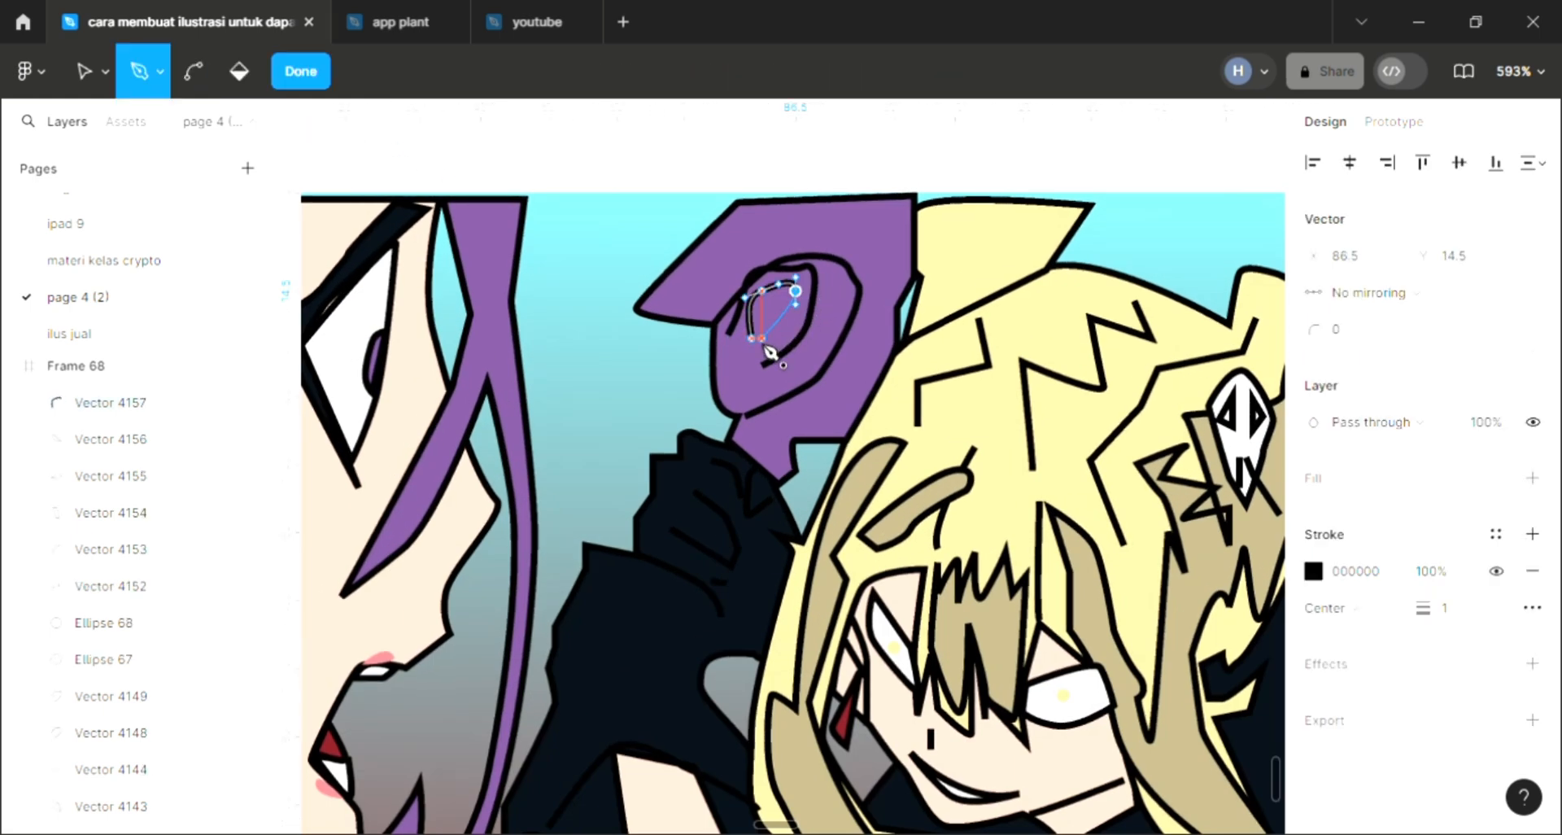
click(752, 339)
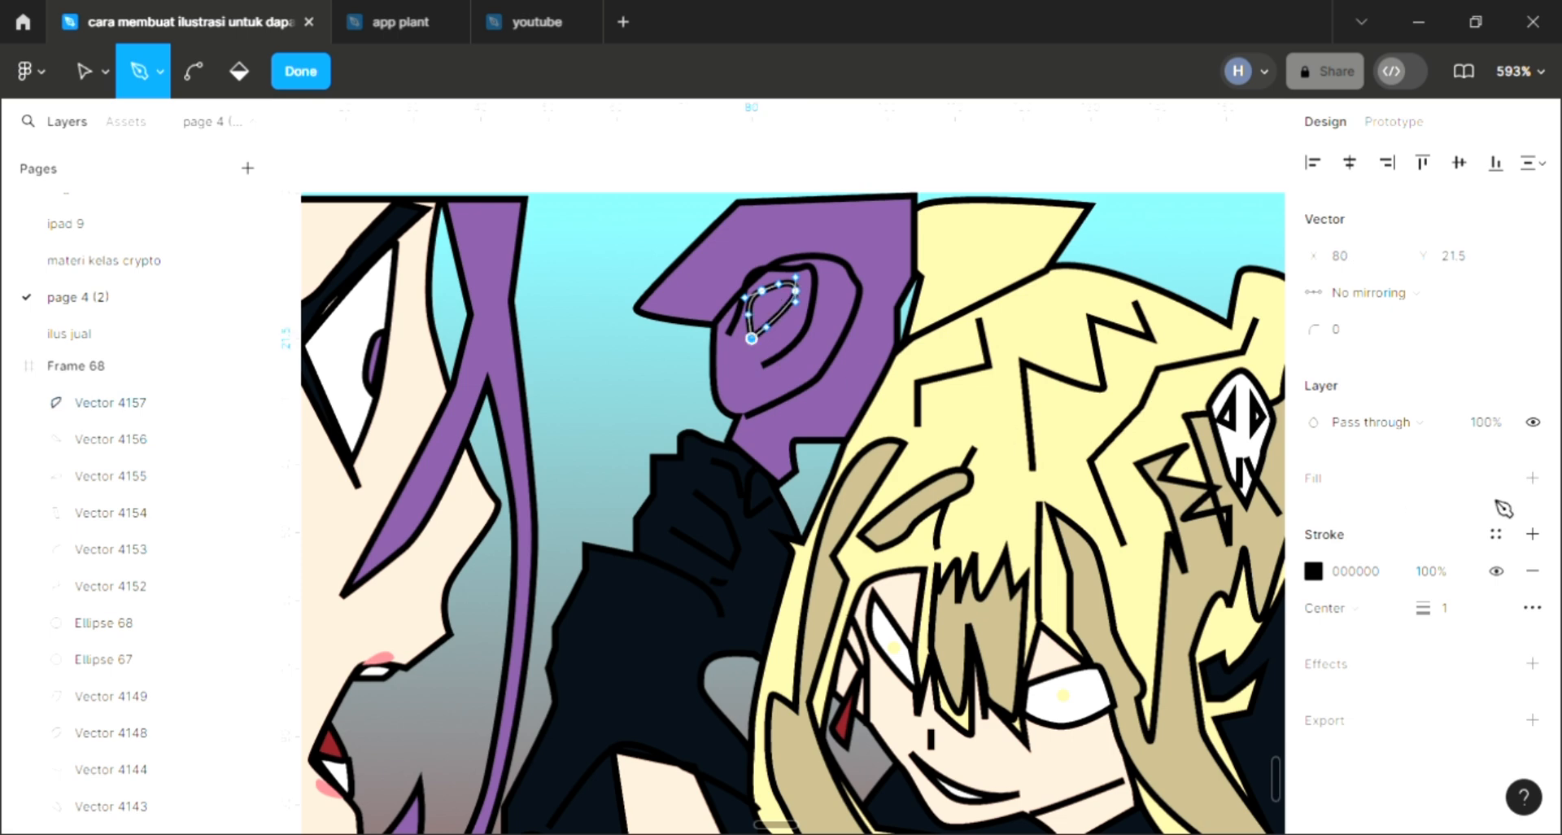
Step: Add a fill to the small spiral shape and color it white FFFFFF, sampled from the purple-haired character's eye
click(1532, 479)
scroll(1017, 498, down, 2)
key(i)
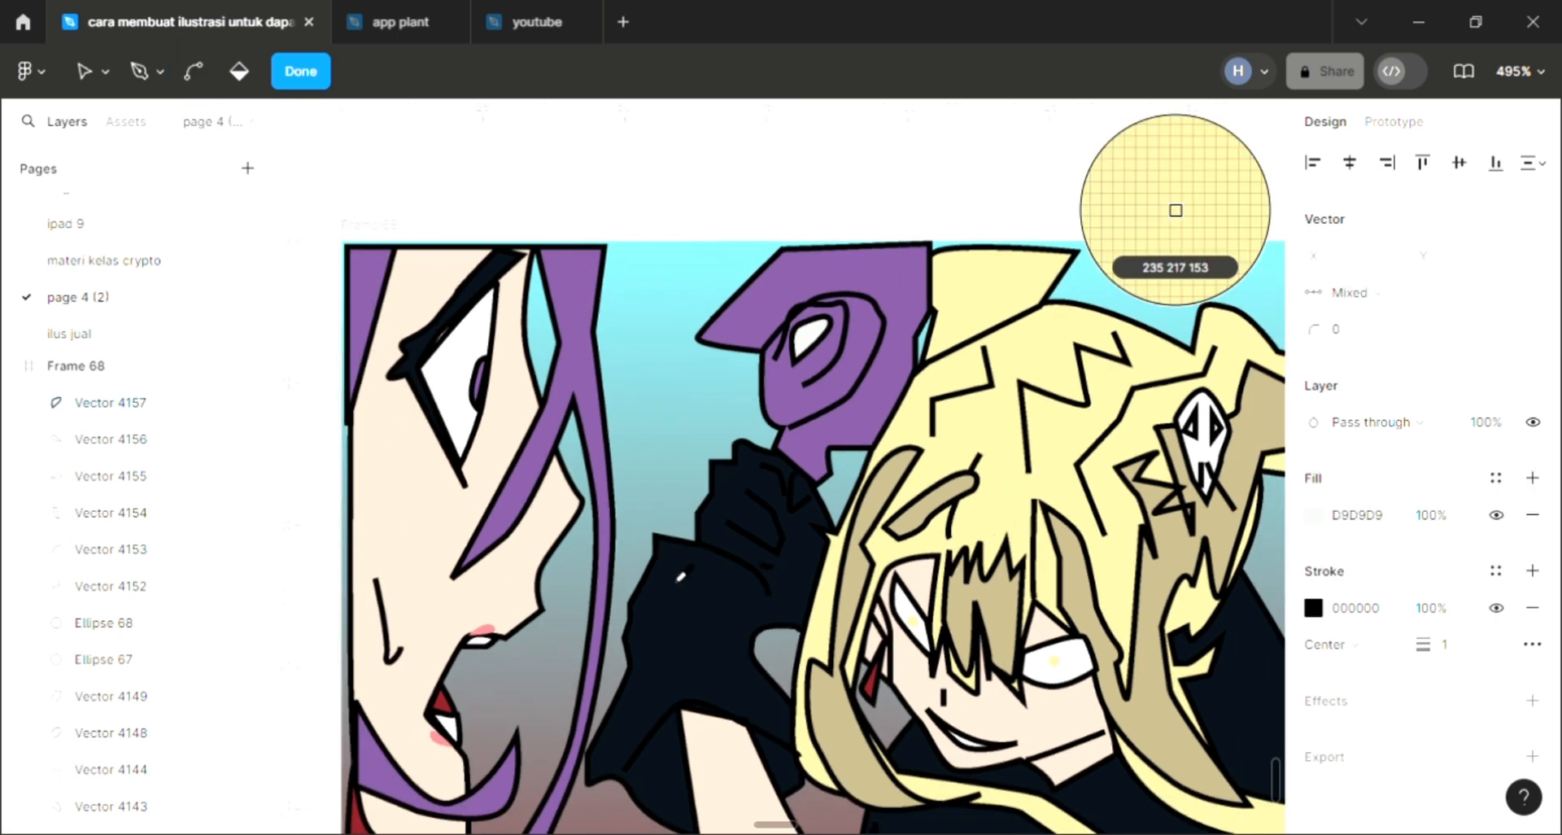
click(444, 411)
double_click(781, 194)
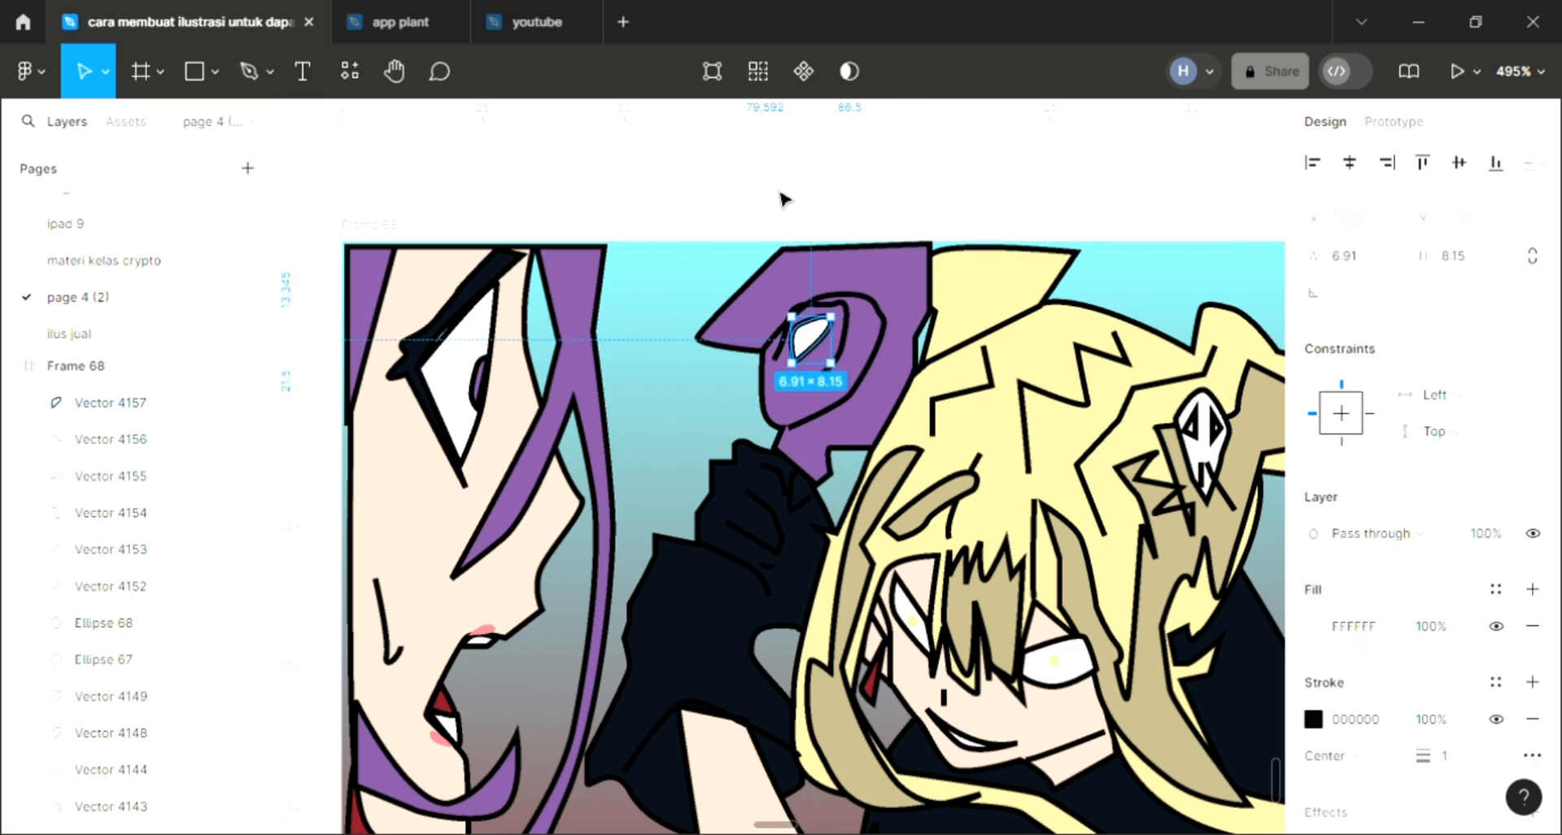
click(781, 193)
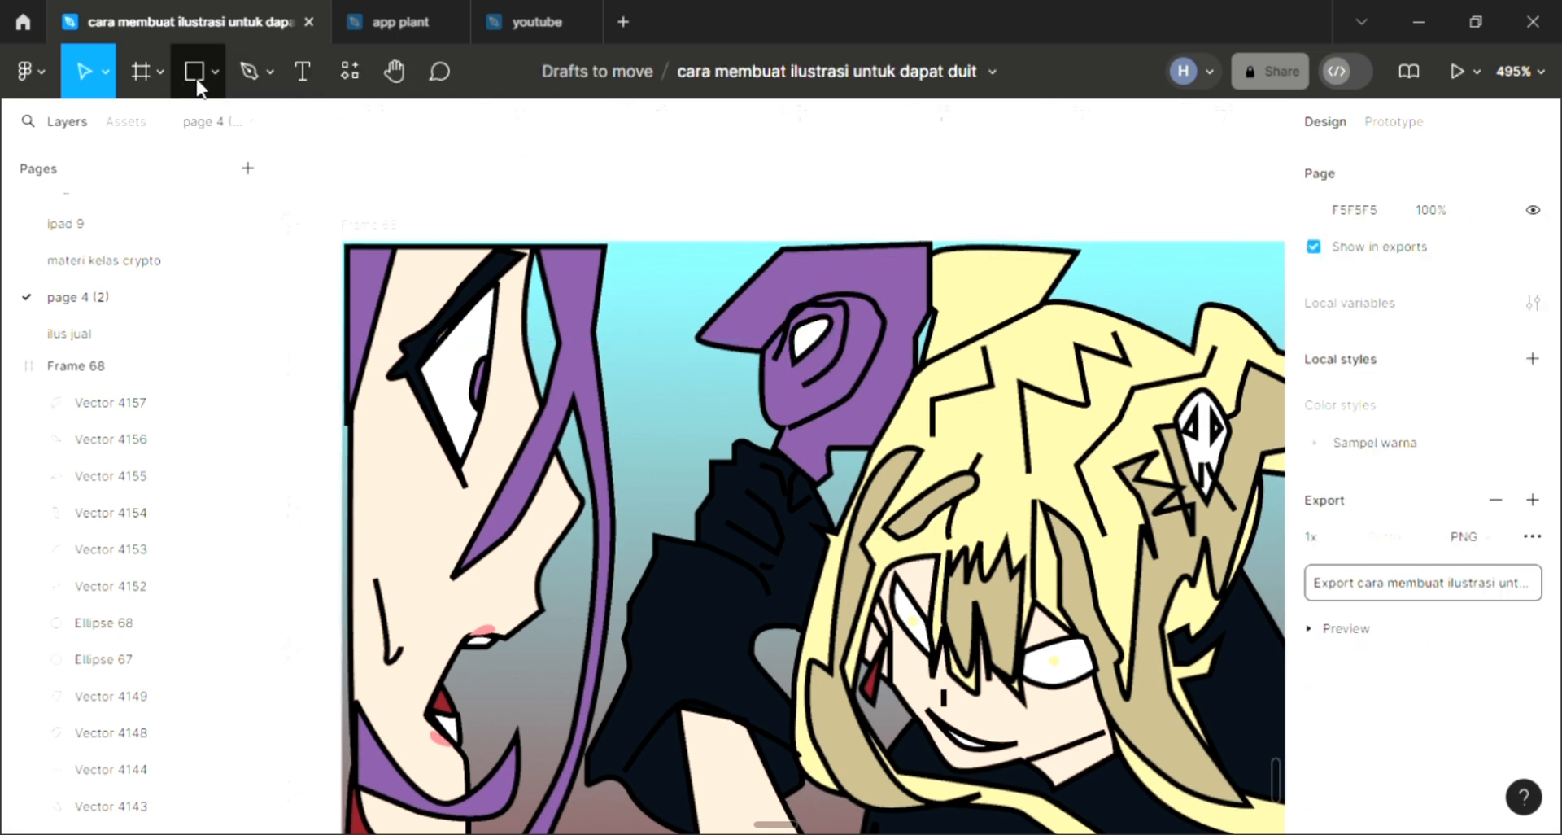
Step: Draw an open curved highlight line about 32.53 × 34.54 with the Pen tool along the inside of the purple object's outer edge
click(247, 66)
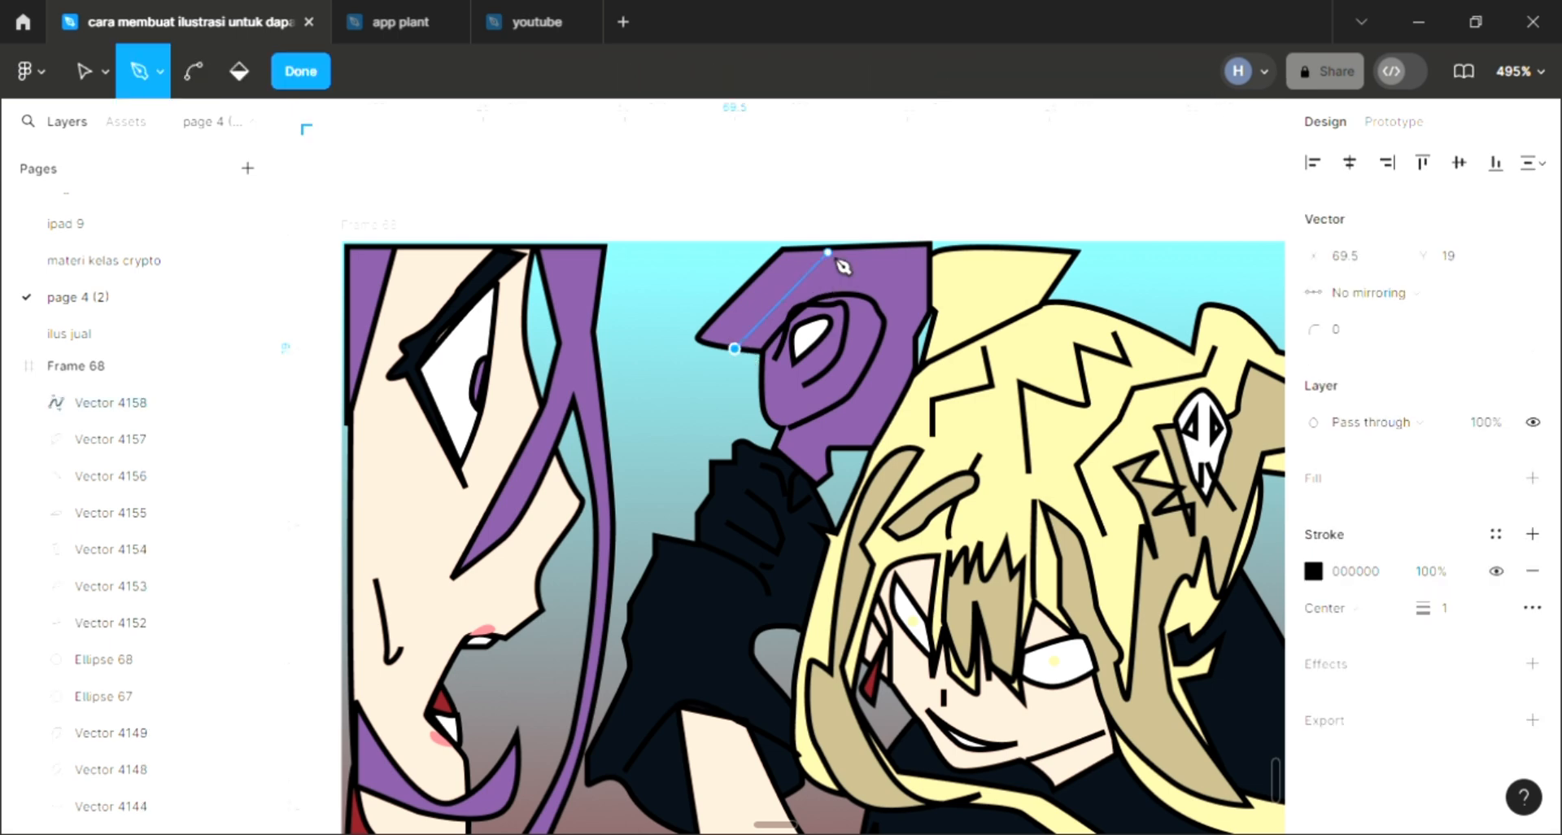
drag(827, 252, 915, 294)
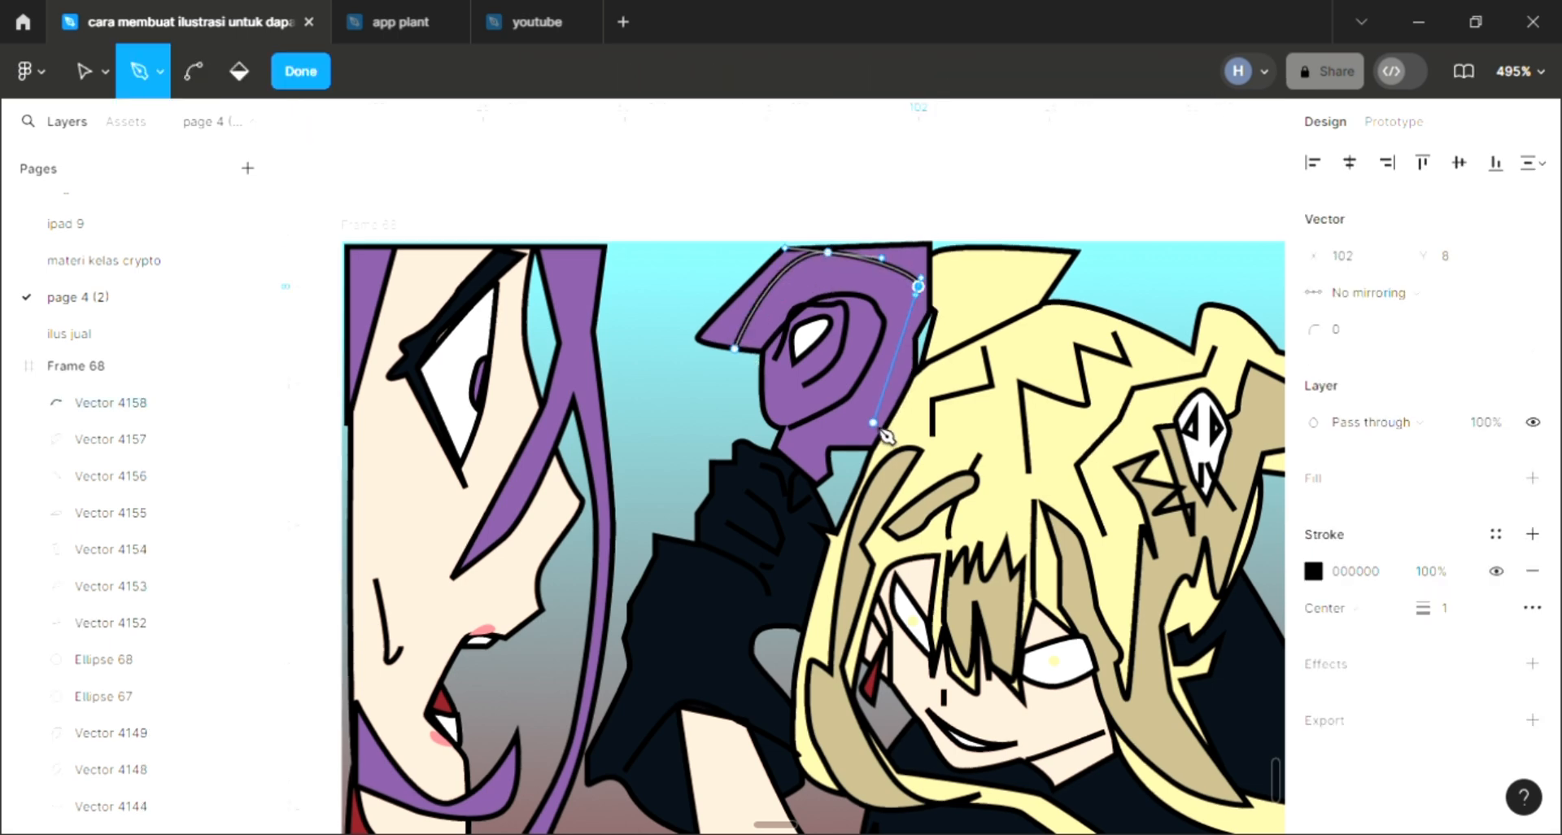
click(847, 442)
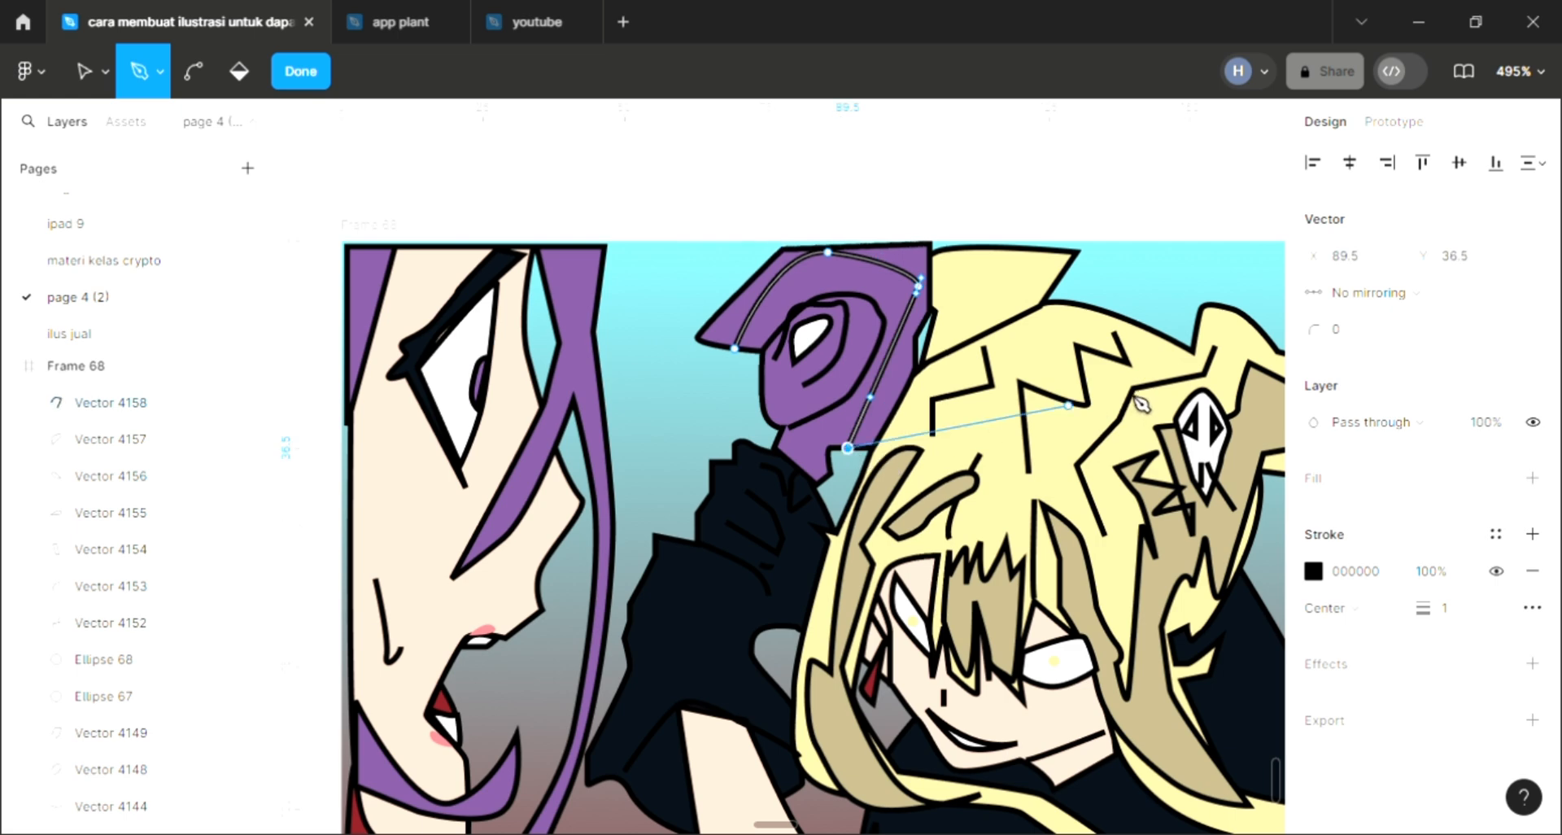
key(Escape)
Step: Recolor the highlight line's stroke on the purple object to white FFFFFF with the color picker
key(i)
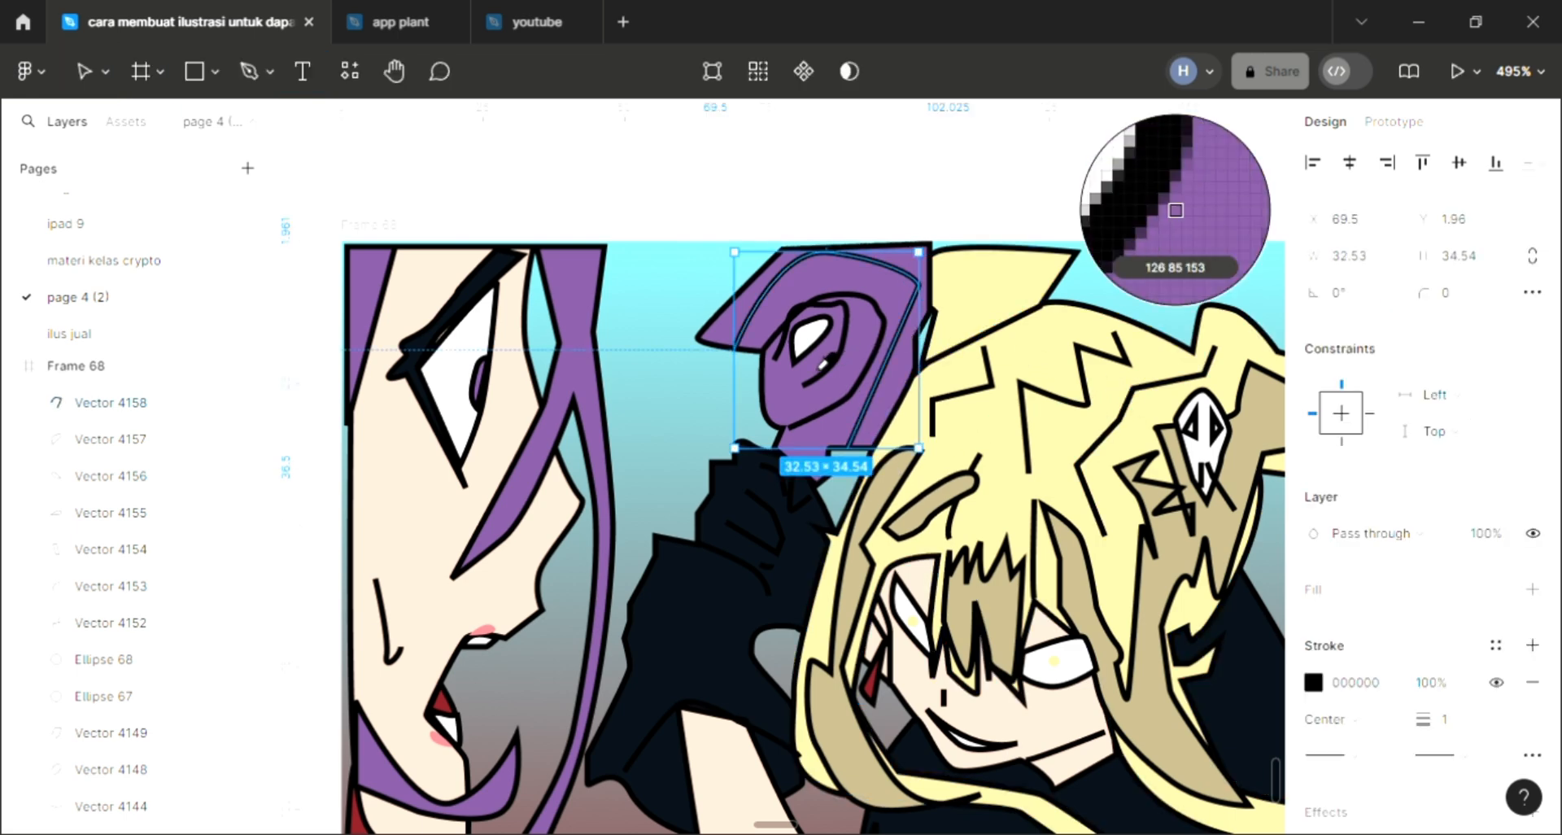
click(1175, 210)
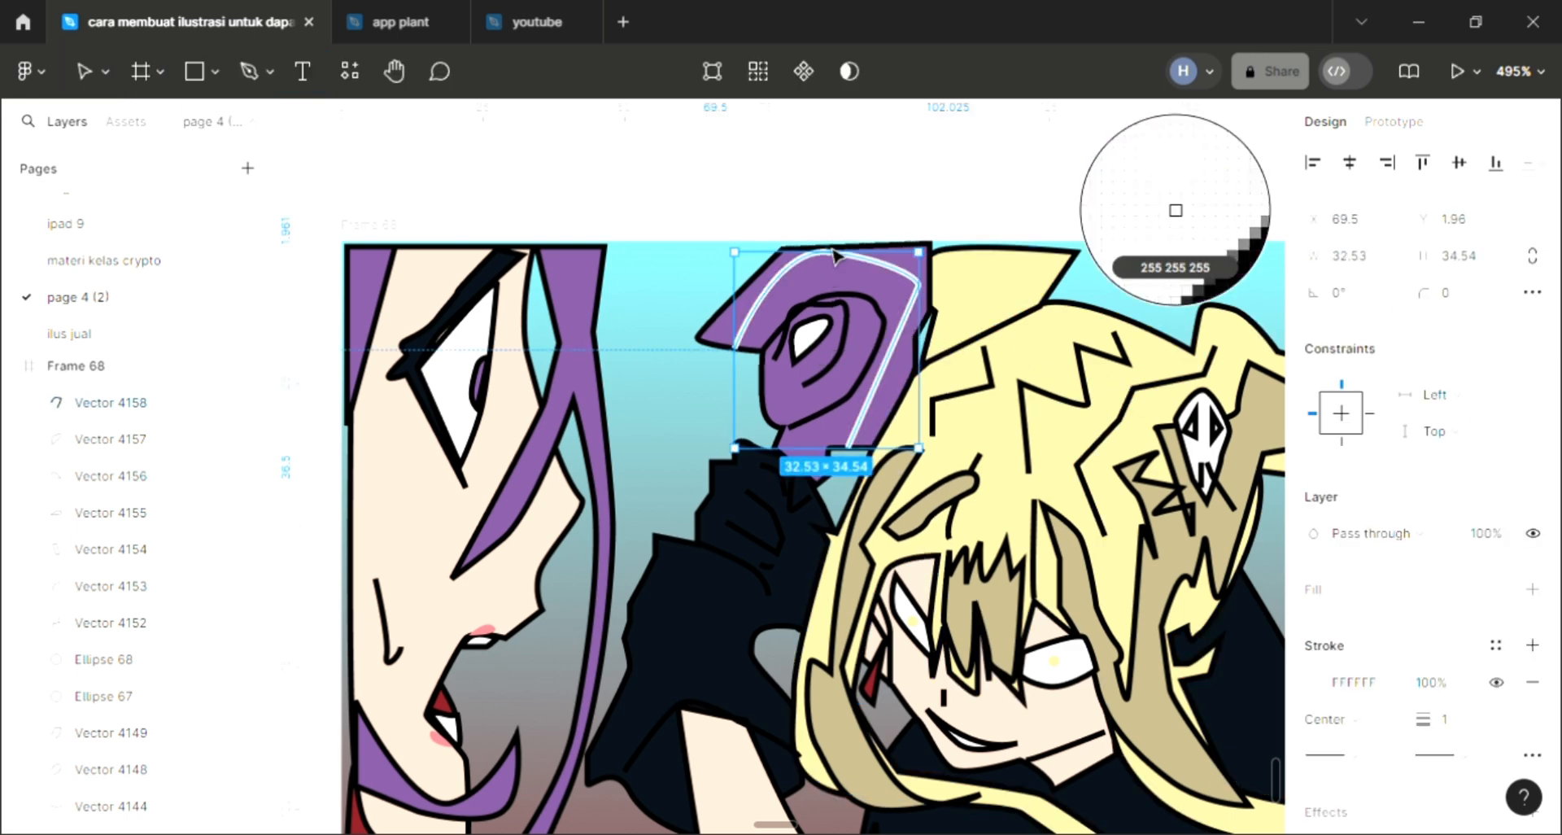
click(907, 192)
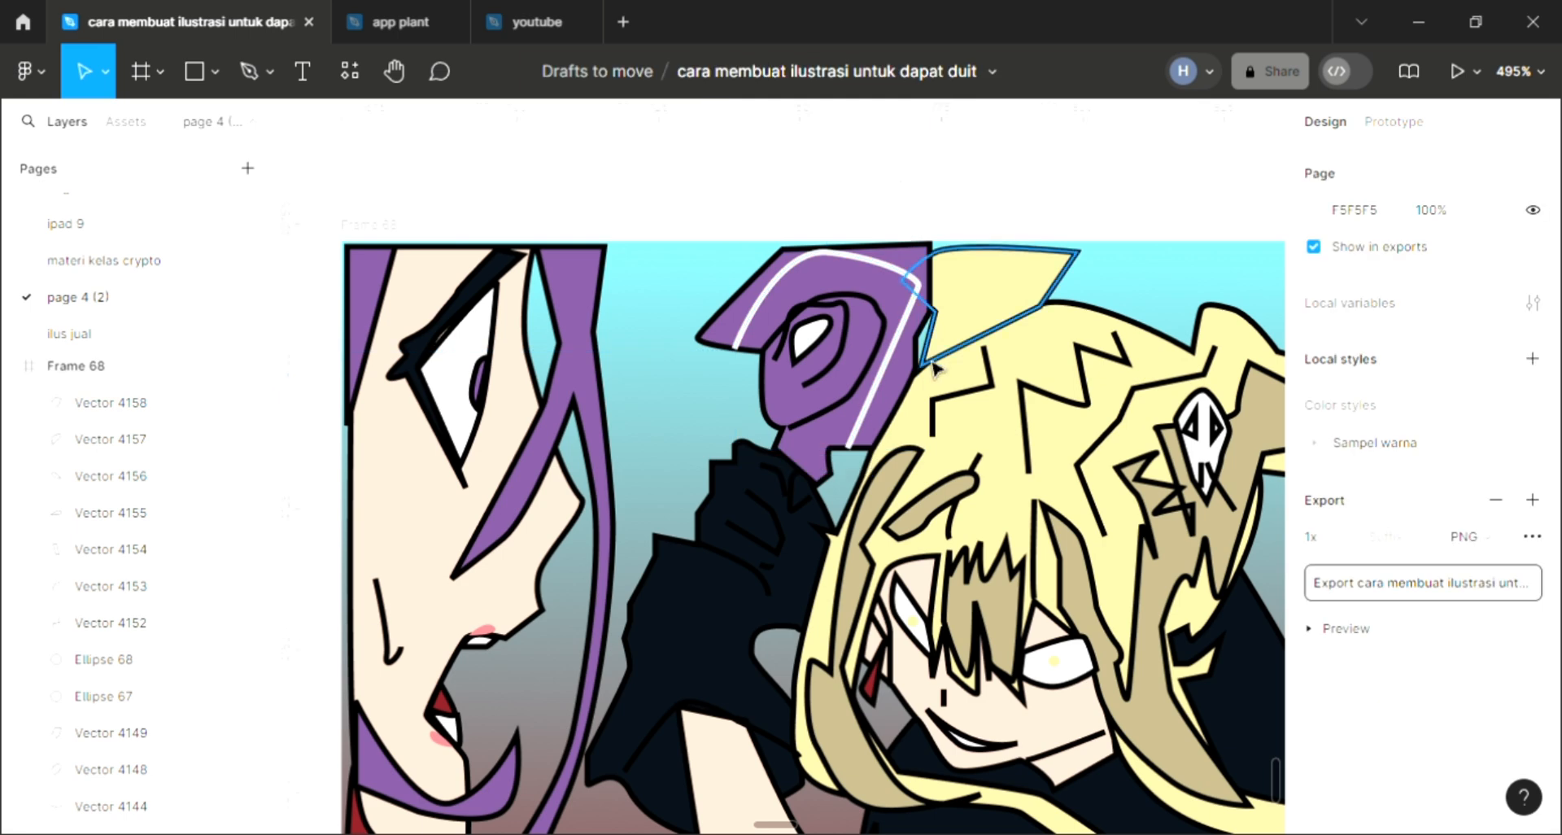
Step: Draw a white open highlight line about 10 × 9.5 with the Pen tool on the yellow hair tip beside the purple object
scroll(933, 368, down, 2)
scroll(933, 368, down, 3)
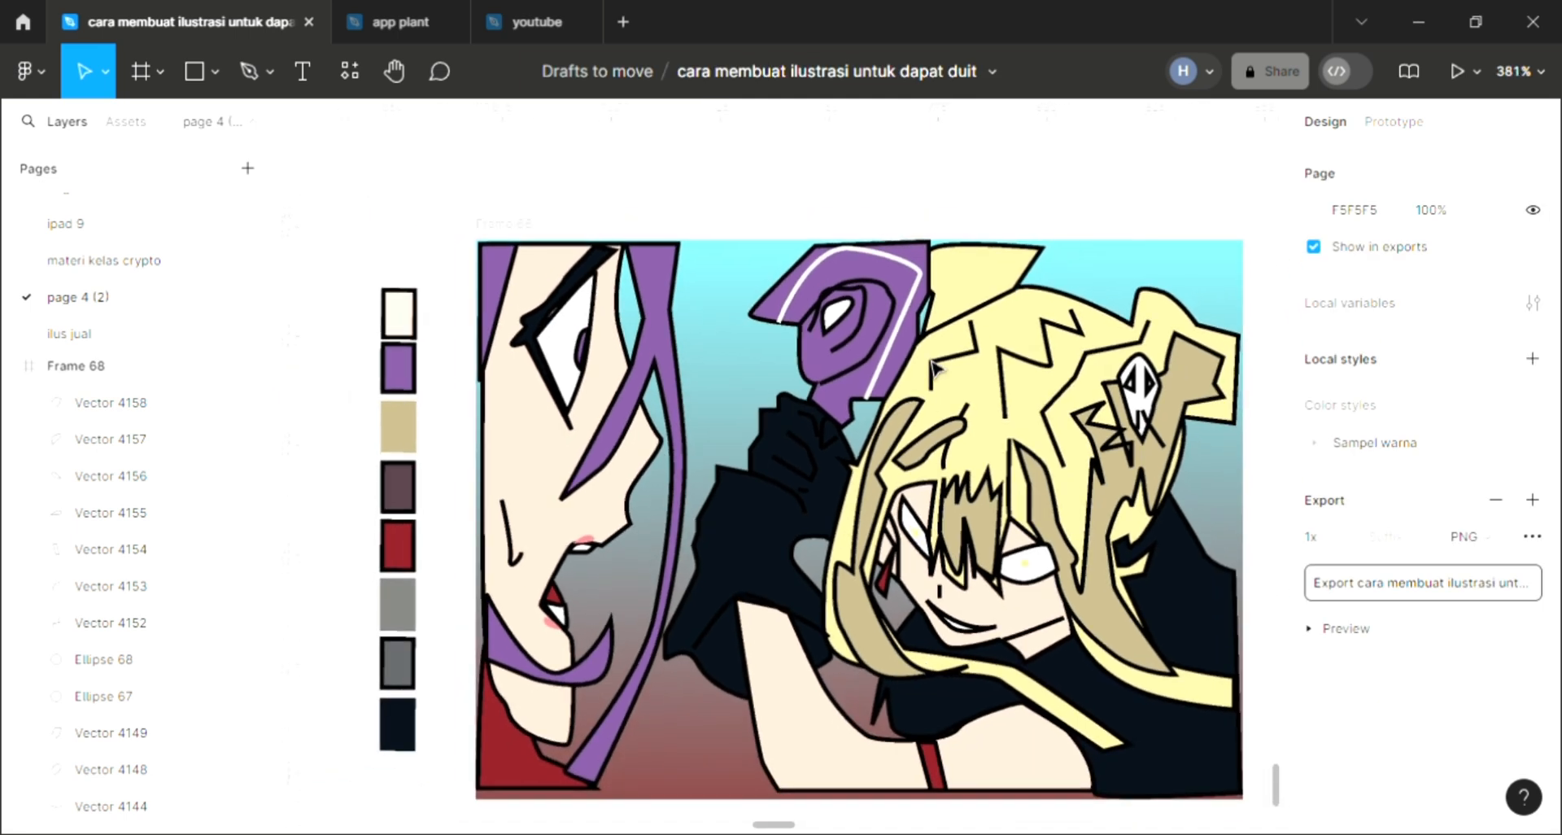
scroll(934, 368, down, 2)
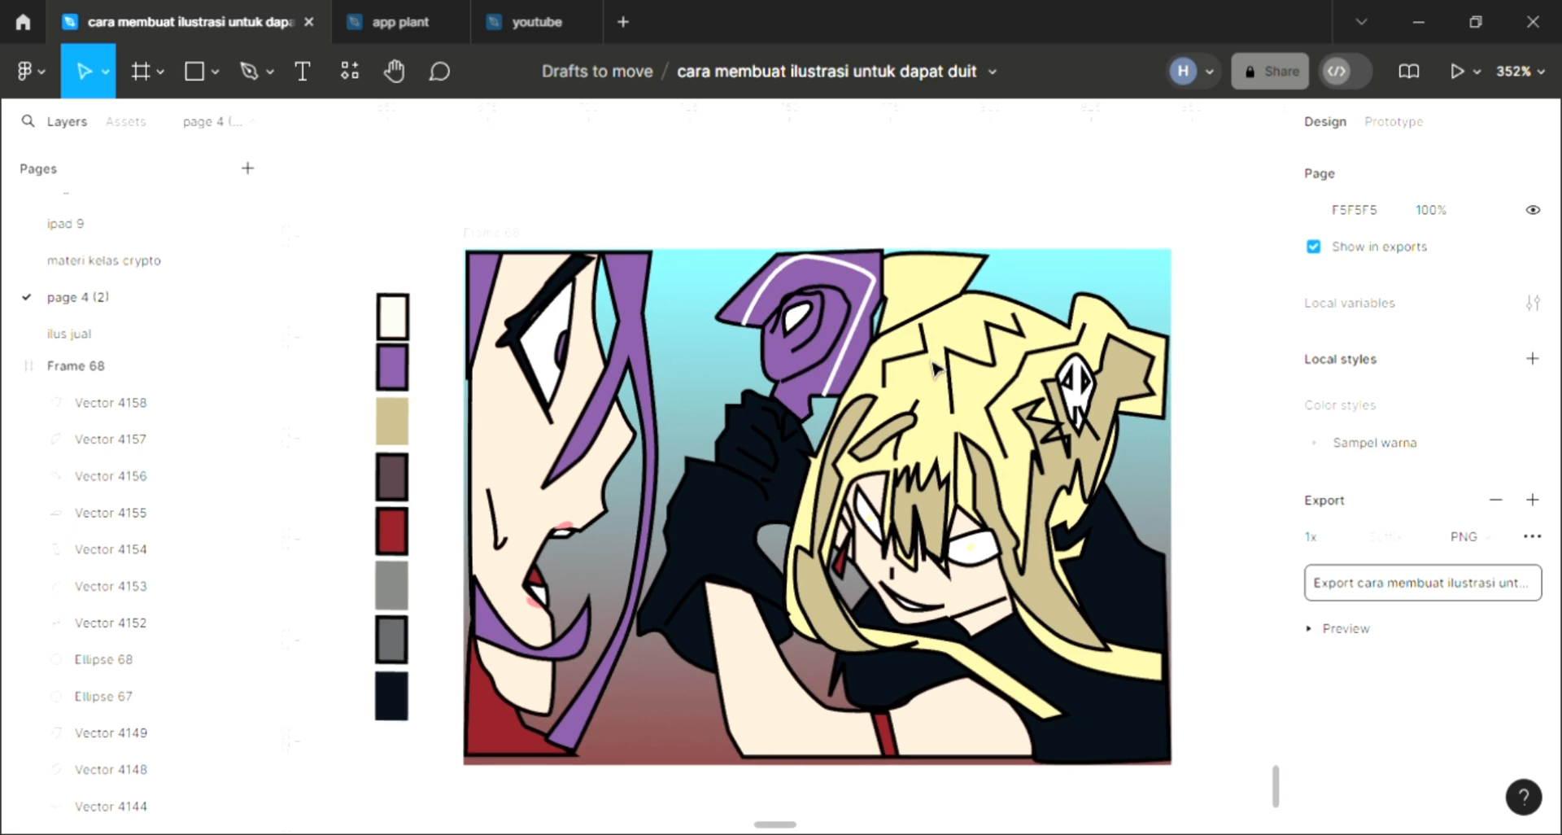
scroll(935, 368, down, 1)
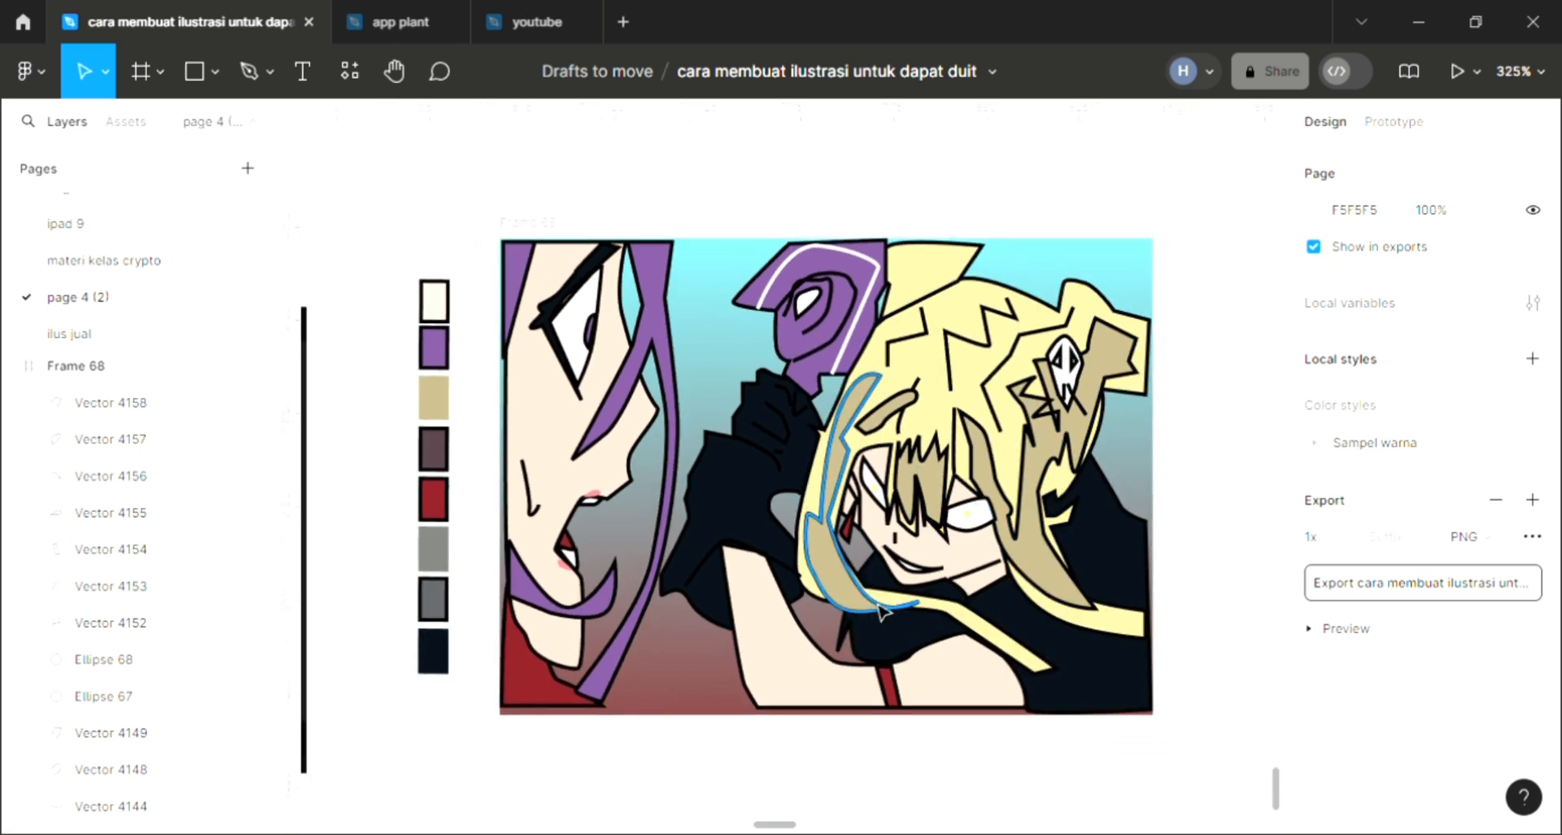
scroll(883, 612, up, 1)
click(249, 71)
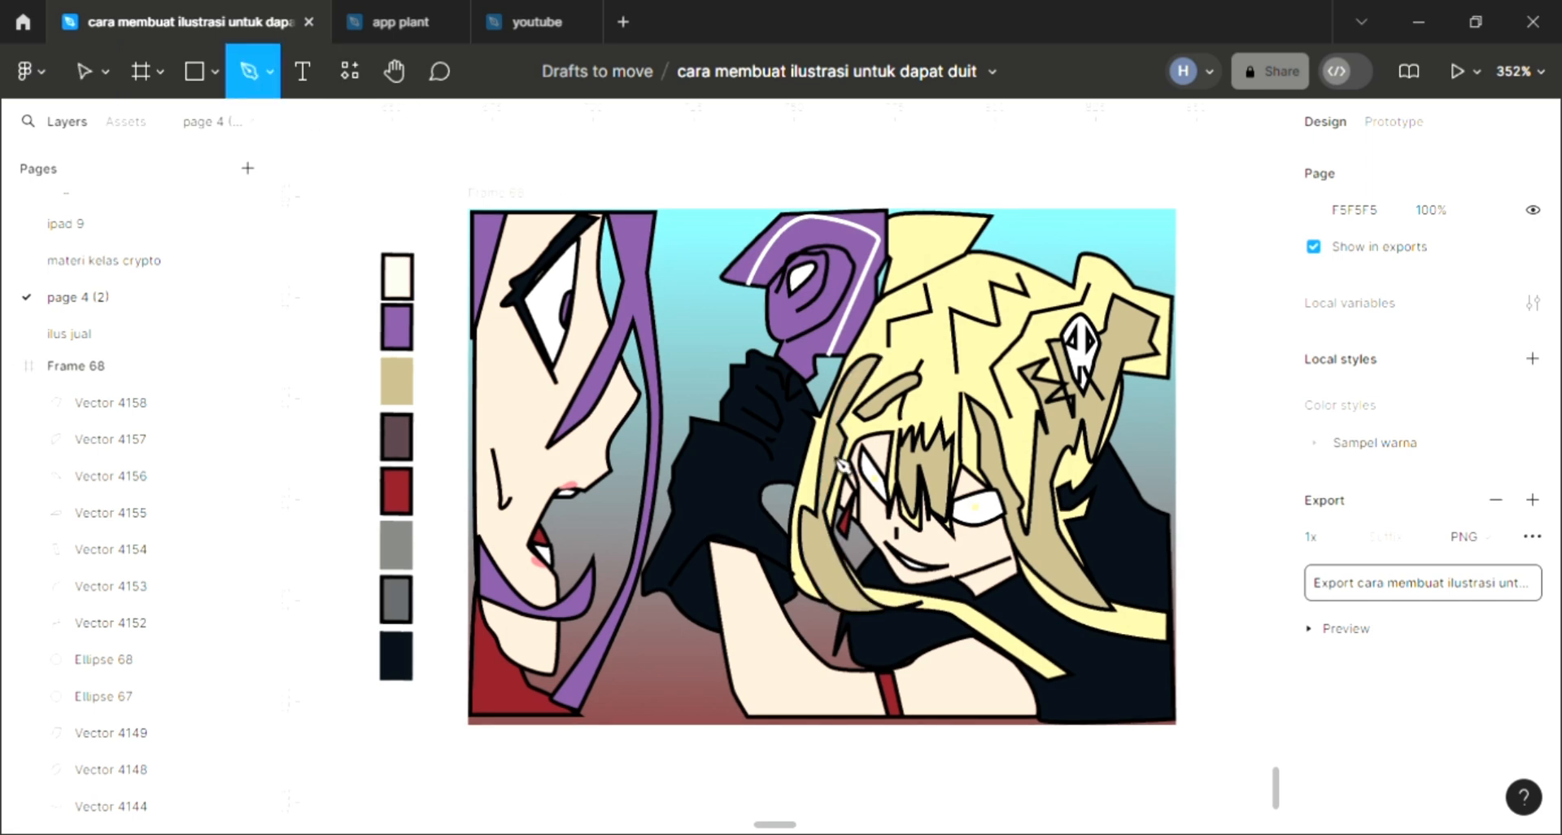
scroll(1087, 511, up, 2)
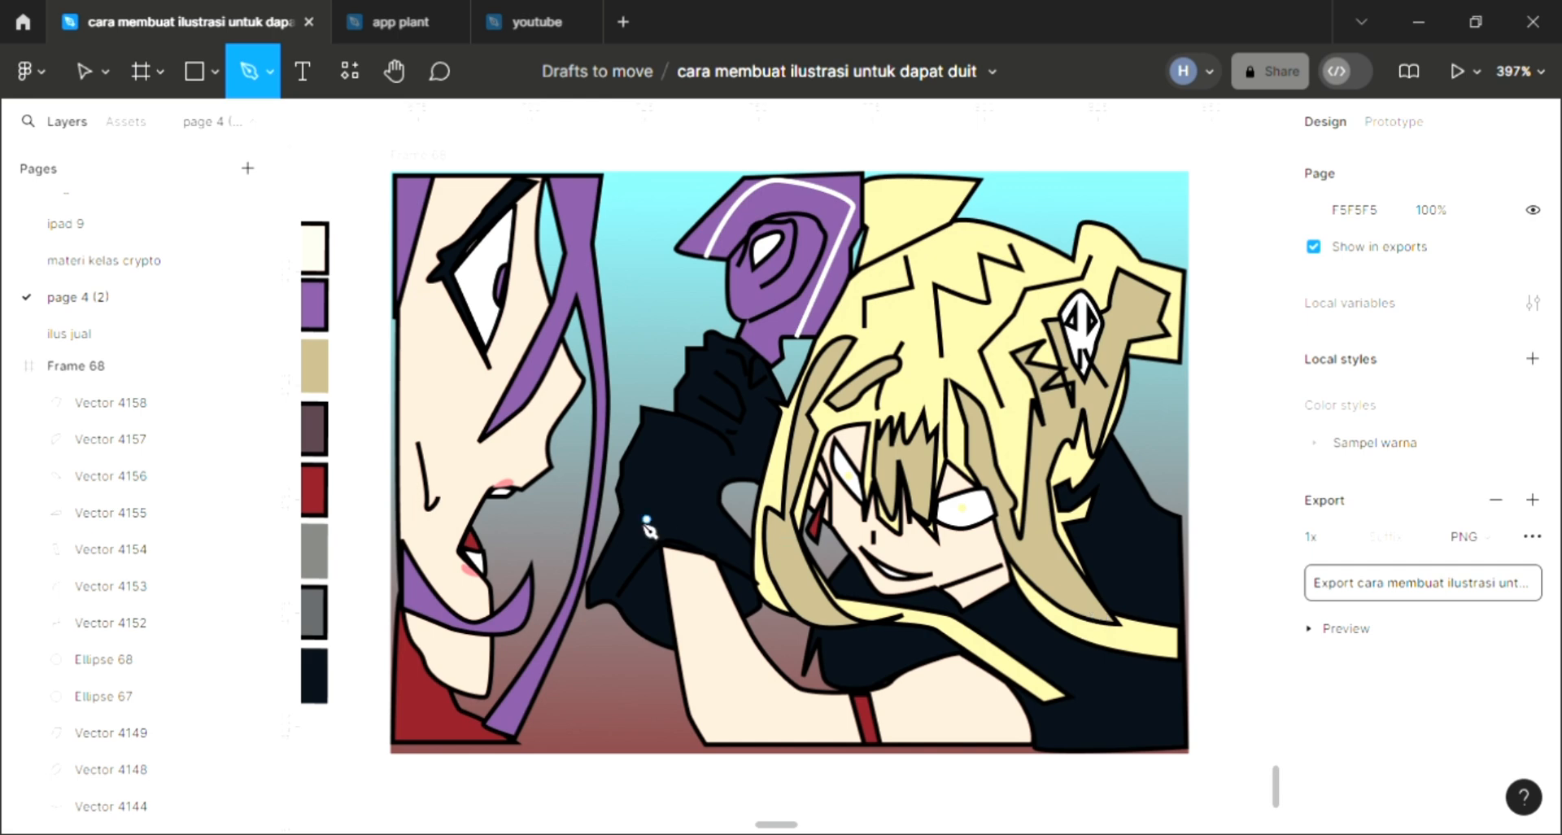
click(914, 203)
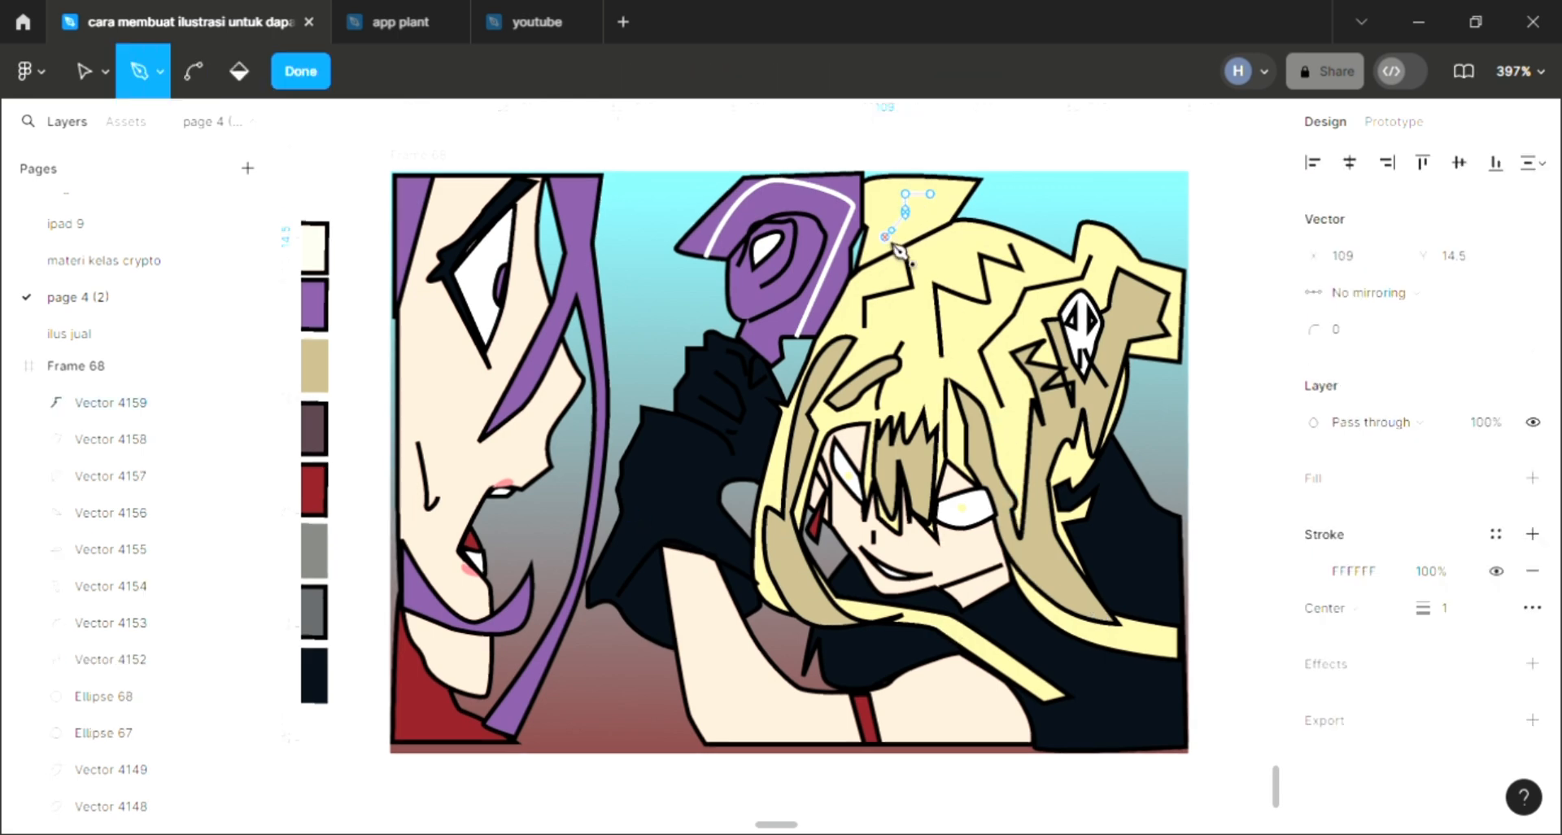
key(Return)
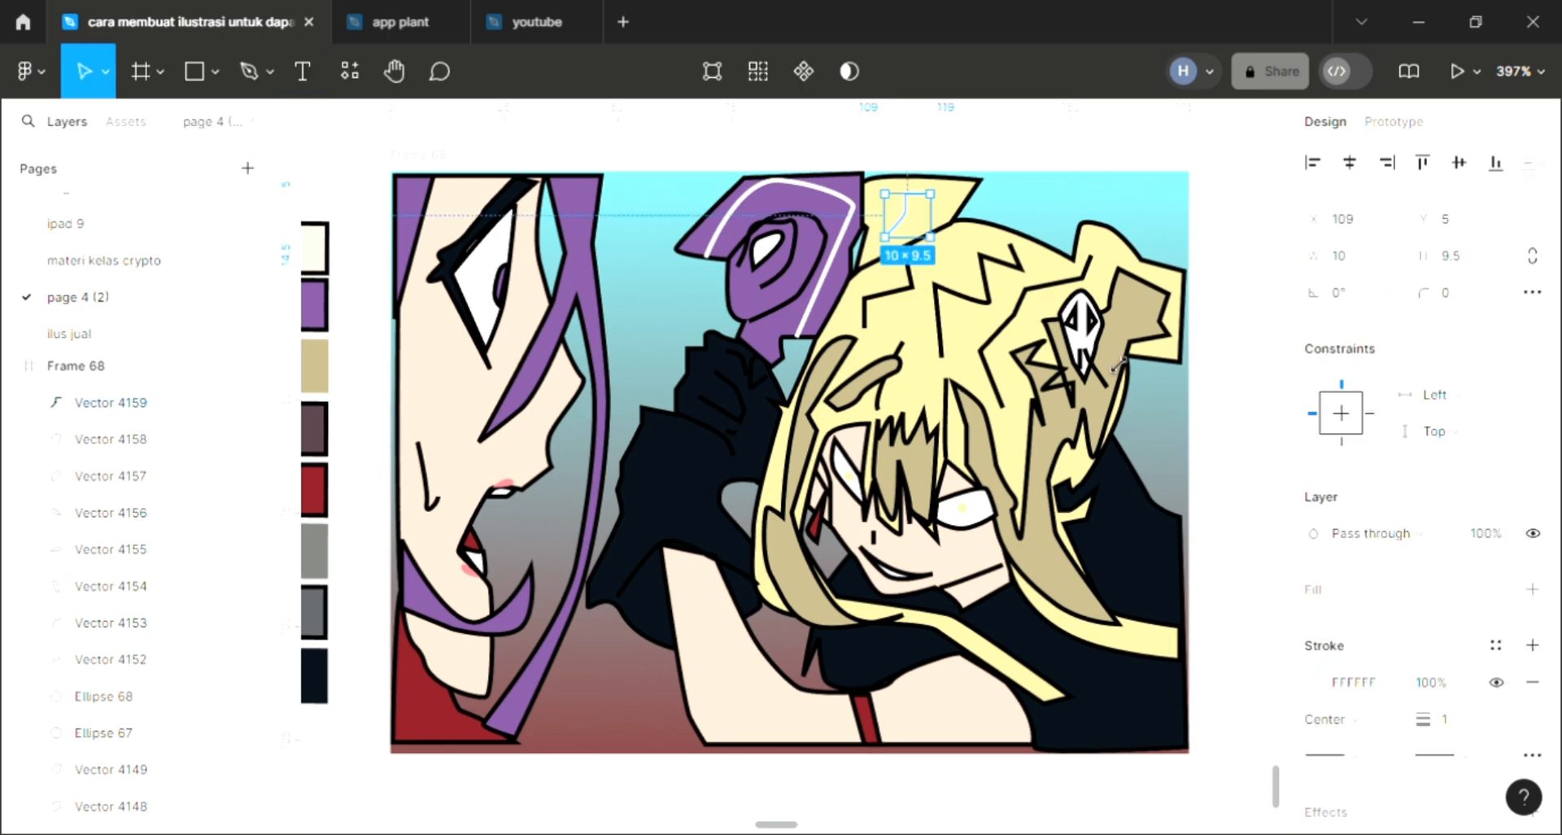
click(1218, 422)
scroll(1218, 422, up, 2)
scroll(1217, 422, left, 2)
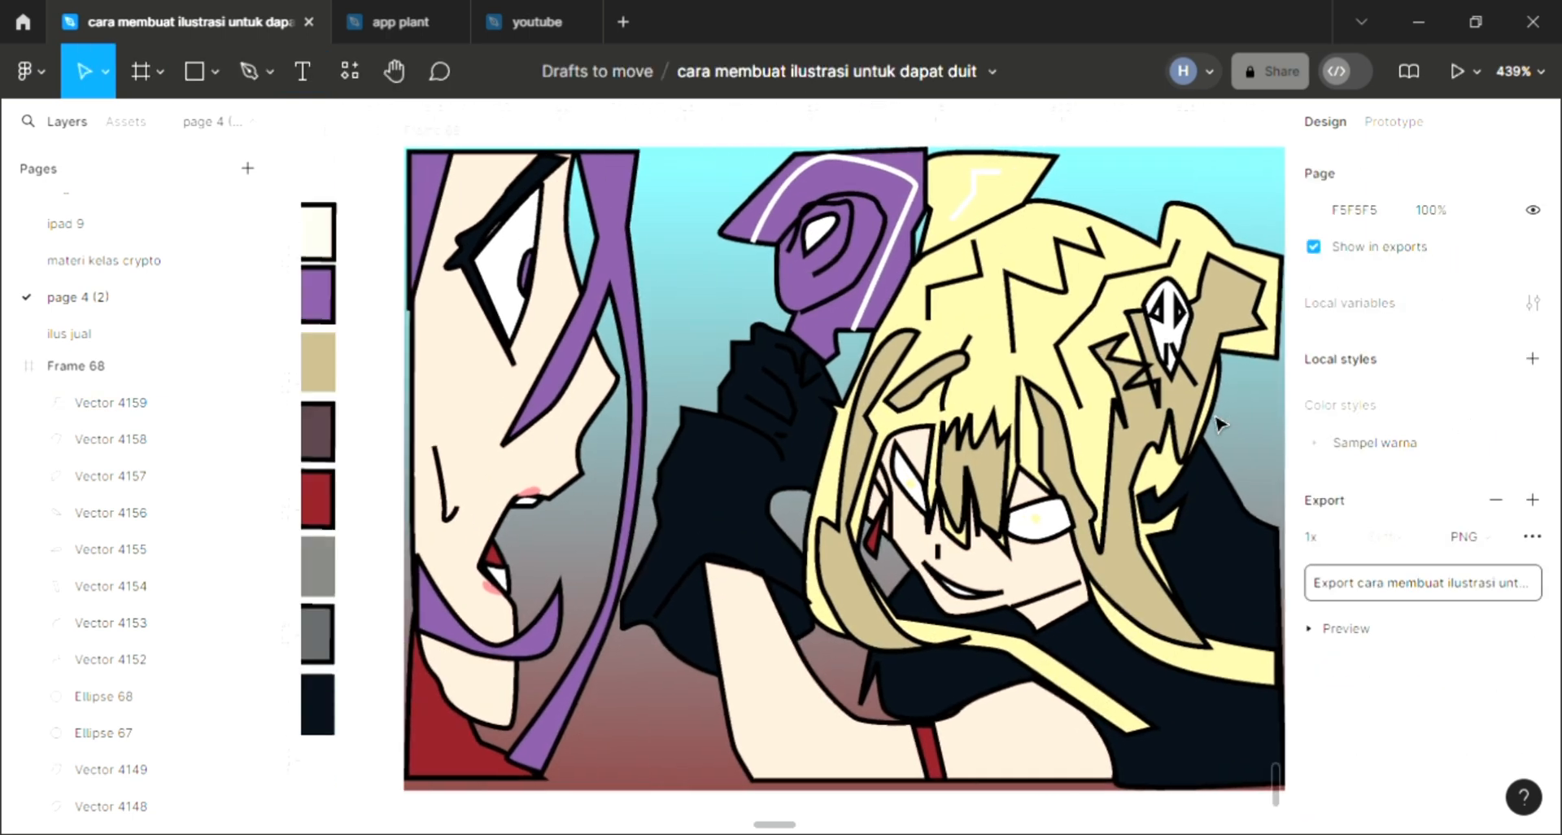